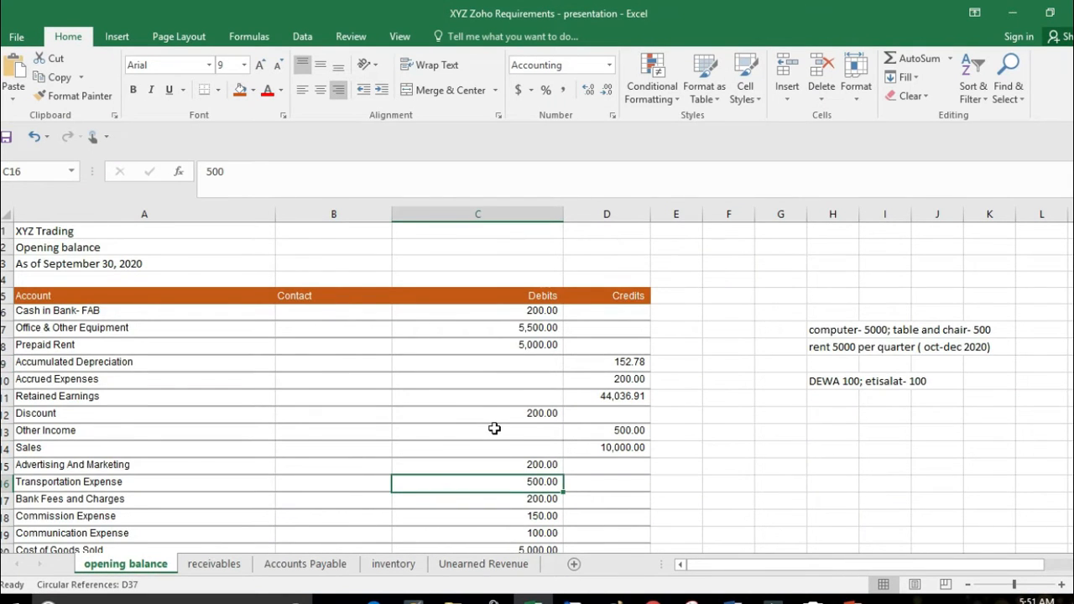
# Step: Review the accounts and totals in the opening balance sheet, and switch to the Opening Balances settings in Zoho Books
pyautogui.scroll(-6, 494, 429)
pyautogui.scroll(-1, 498, 428)
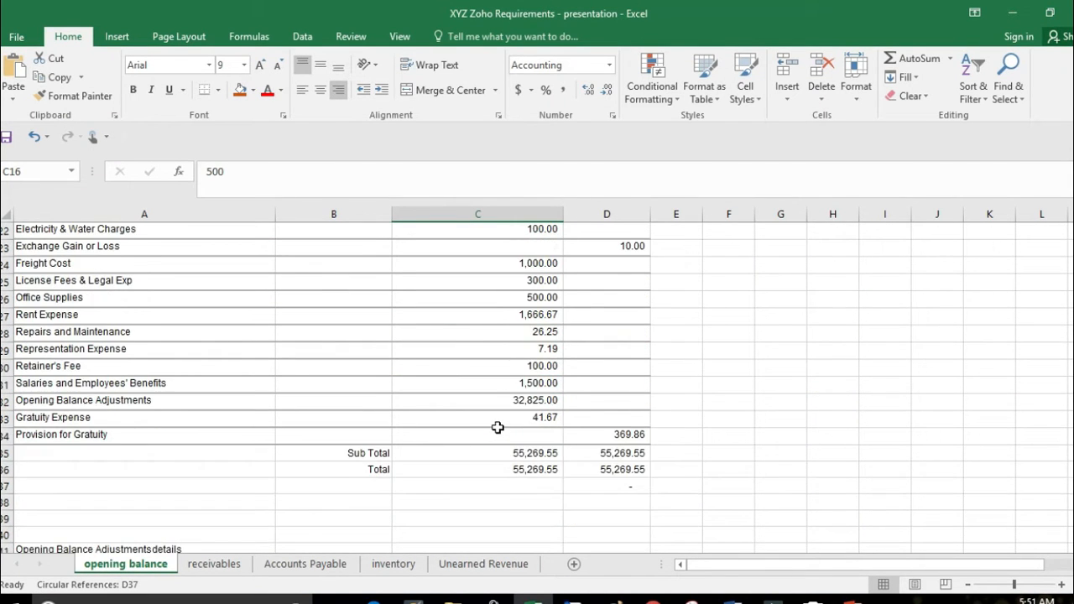
pyautogui.scroll(7, 497, 428)
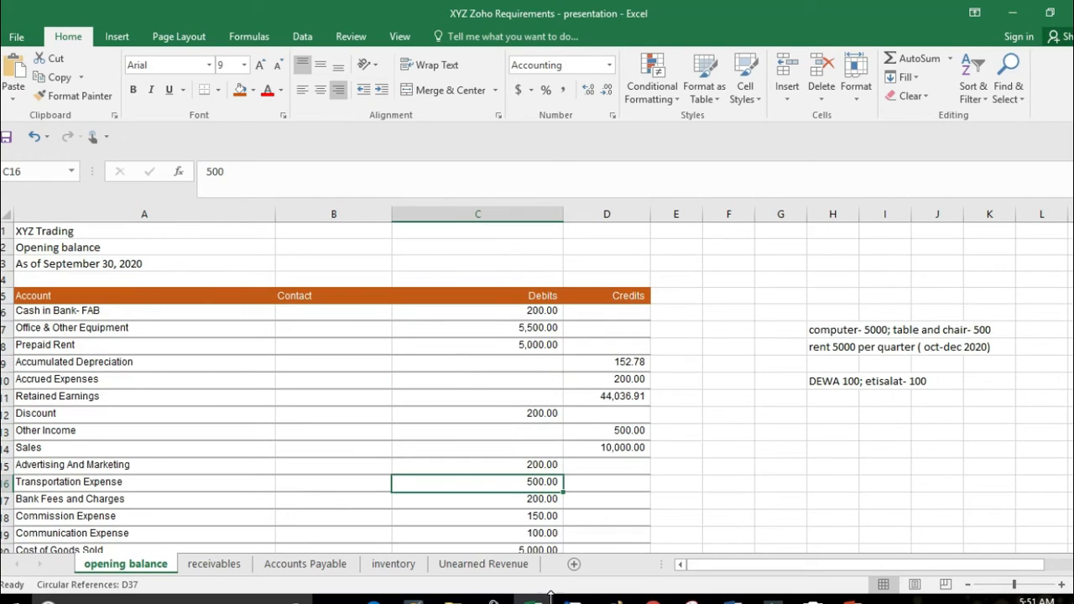
pyautogui.click(654, 599)
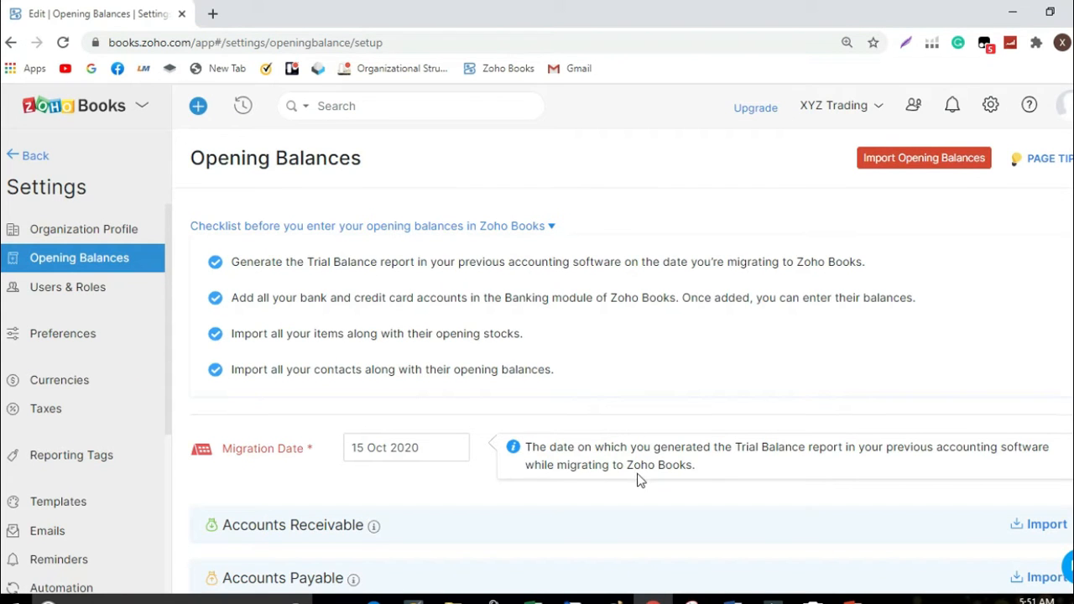
pyautogui.moveTo(654, 599)
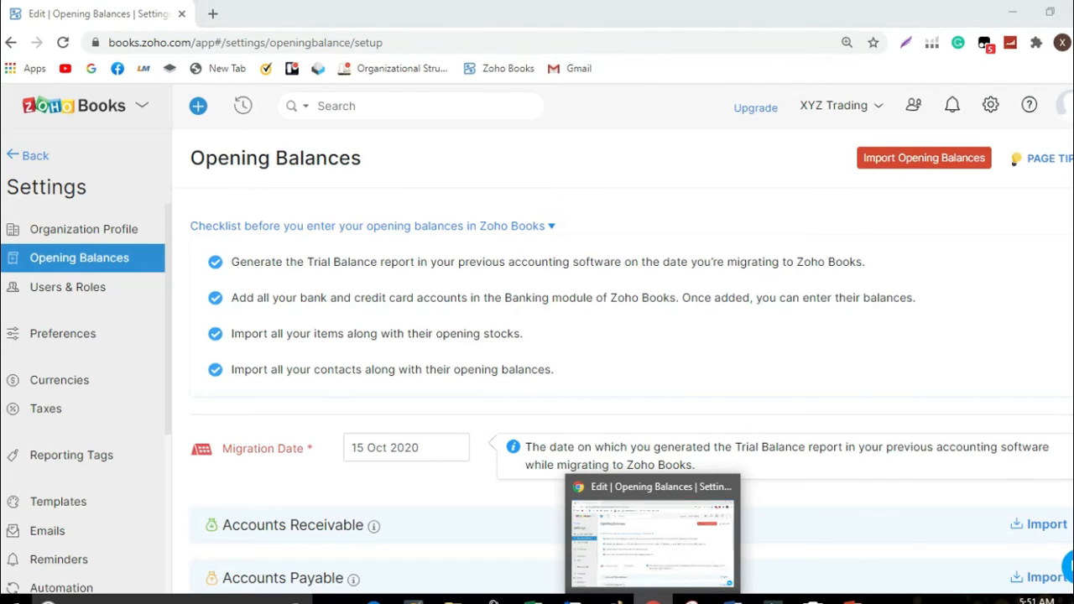
pyautogui.click(654, 599)
pyautogui.click(654, 599)
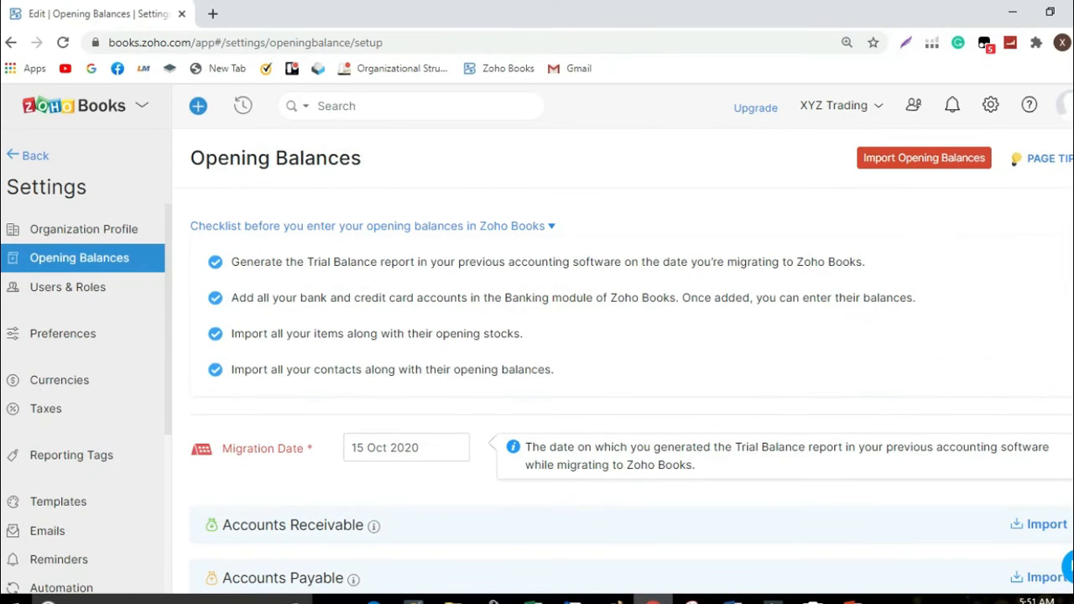
# Step: Open Zoho Books in a second browser tab and start adding a bank account manually in the Banking module
pyautogui.click(213, 13)
pyautogui.click(516, 76)
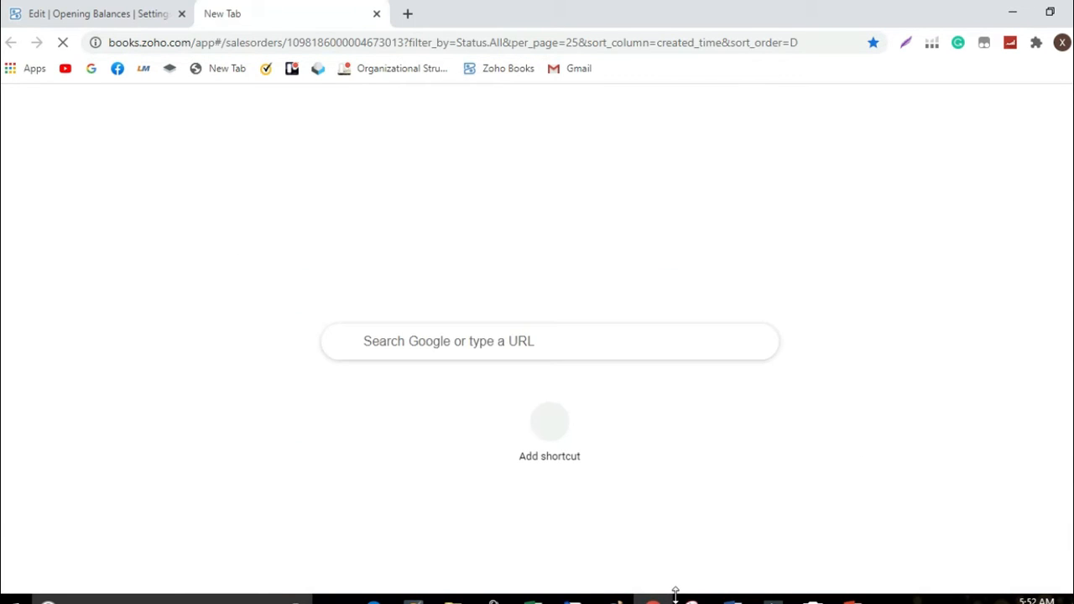
pyautogui.moveTo(653, 600)
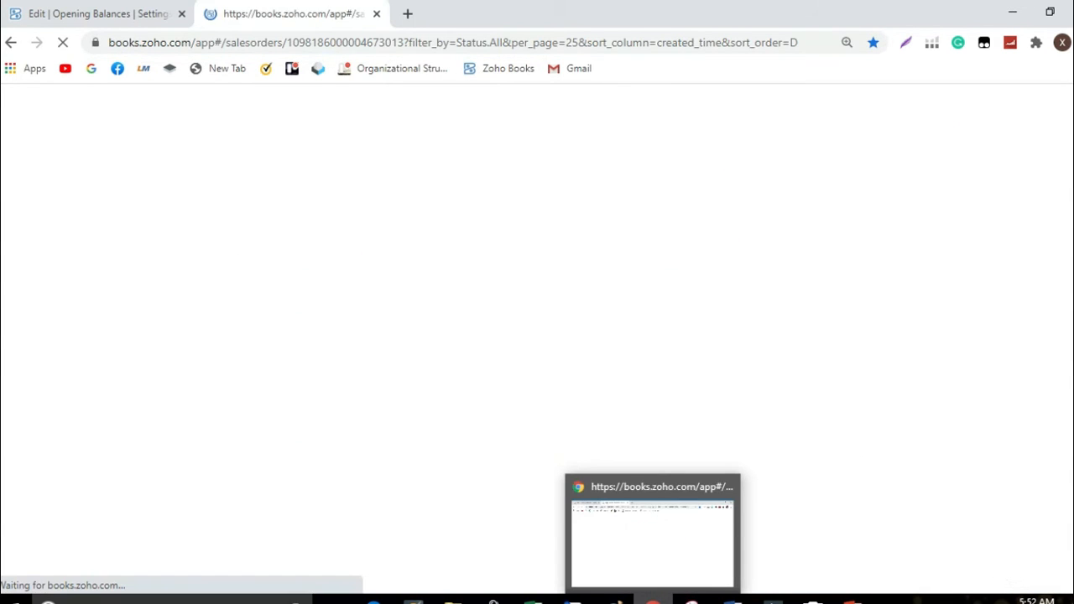
pyautogui.click(82, 13)
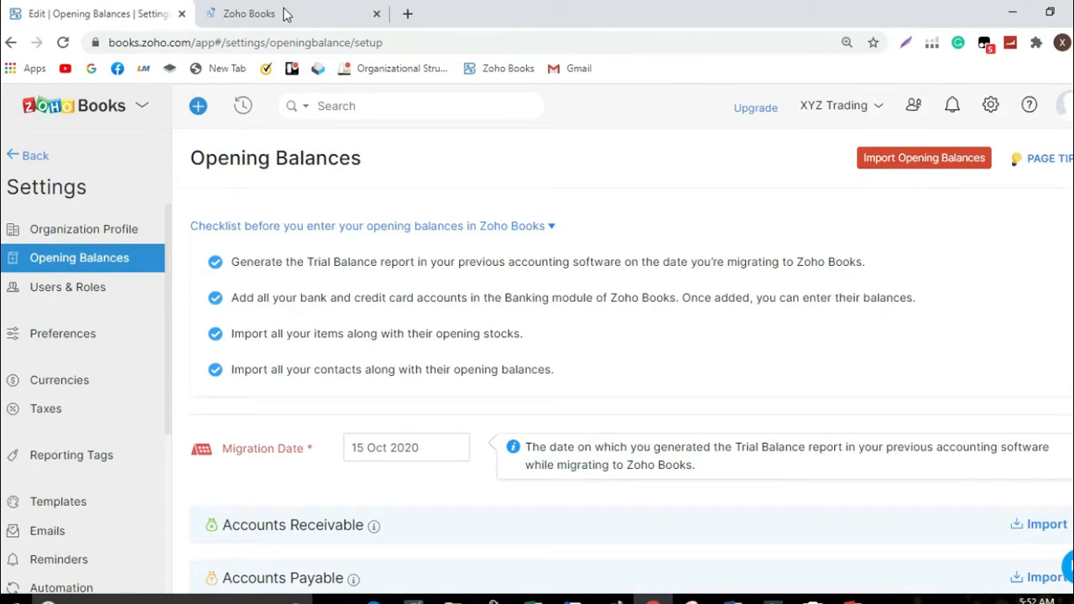
pyautogui.click(283, 15)
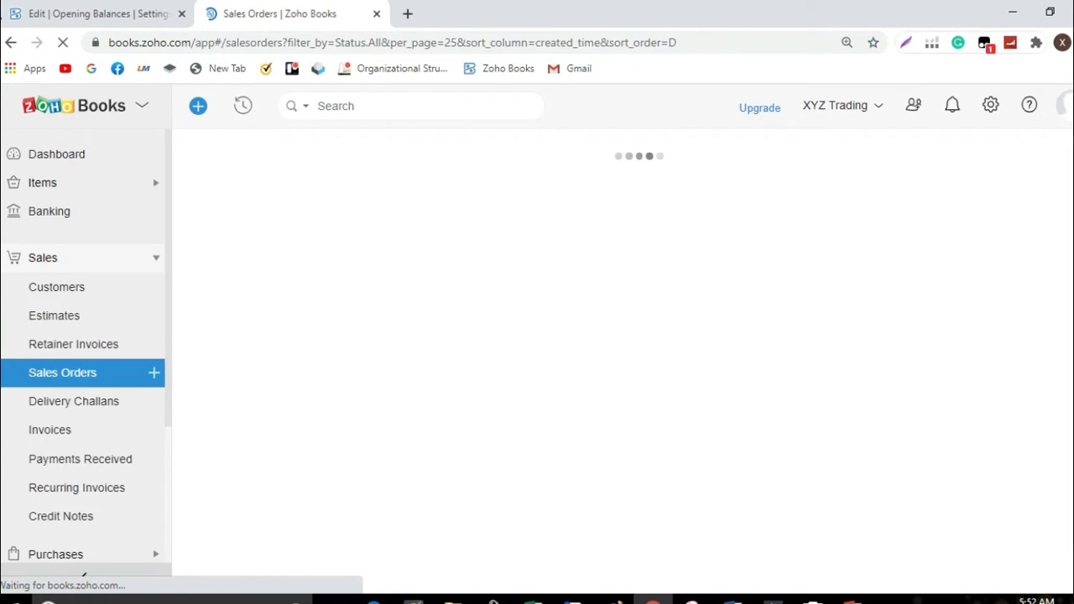
pyautogui.click(51, 211)
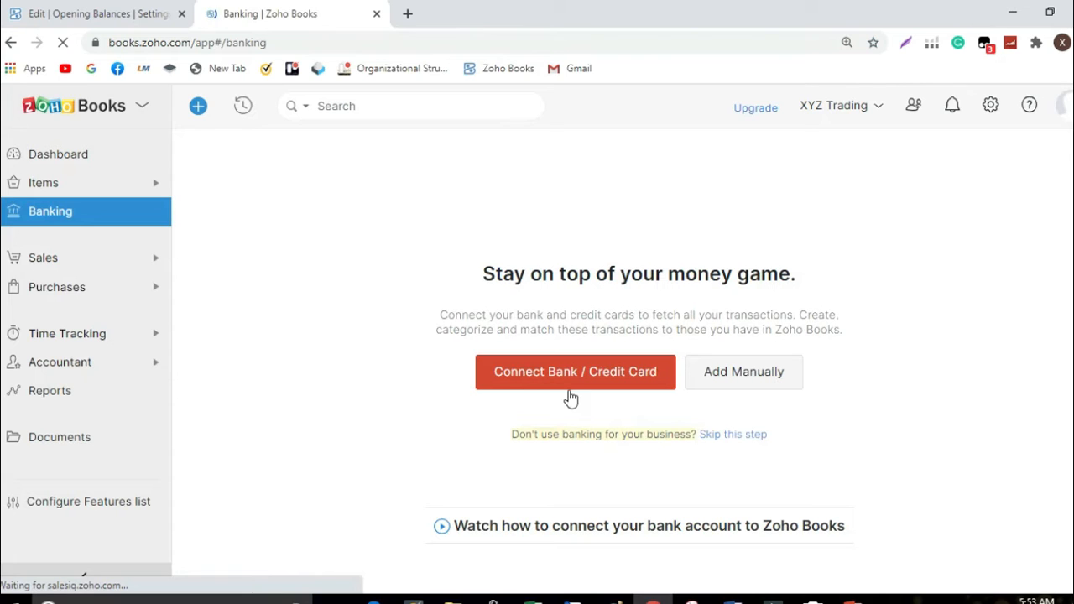
pyautogui.click(753, 374)
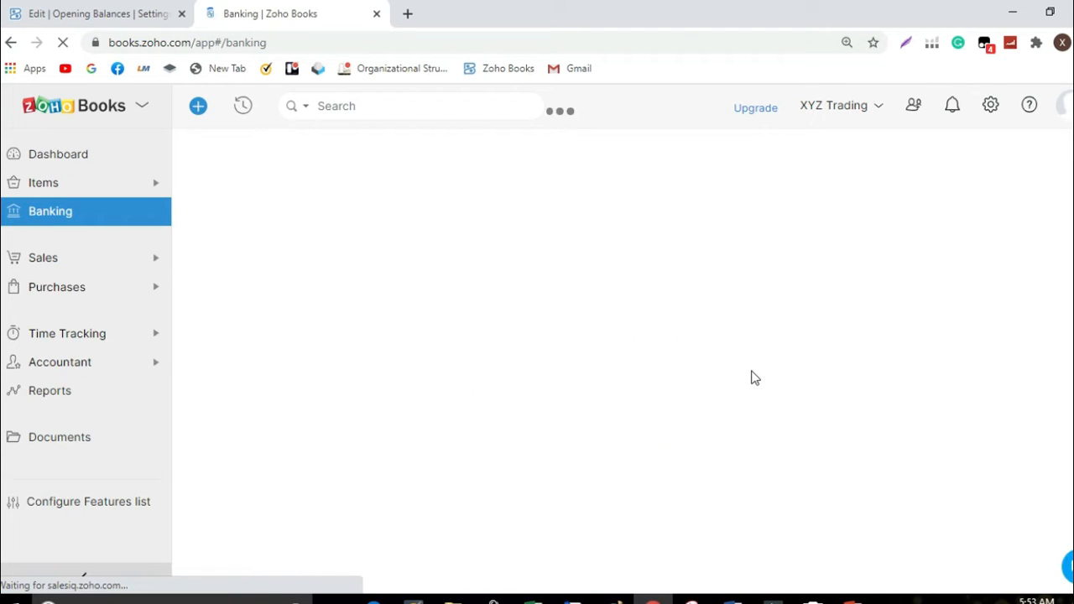
pyautogui.click(389, 290)
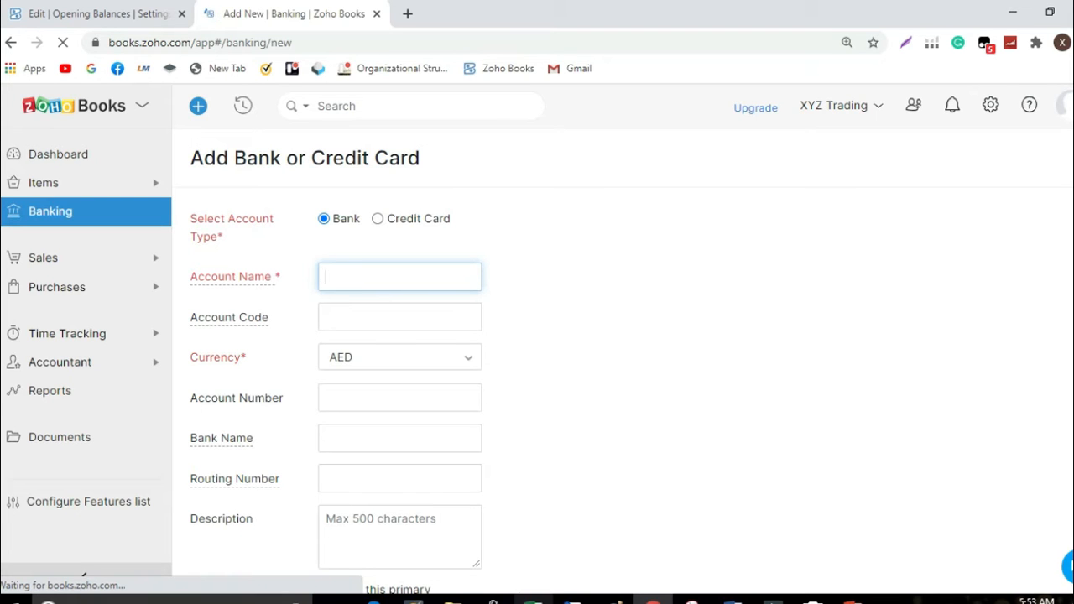
# Step: Copy "Cash in Bank- FAB" from the Excel opening balance sheet into the new bank account's Account Name in Zoho Books
pyautogui.hotkey('alt', 'Tab')
pyautogui.scroll(8, 170, 311)
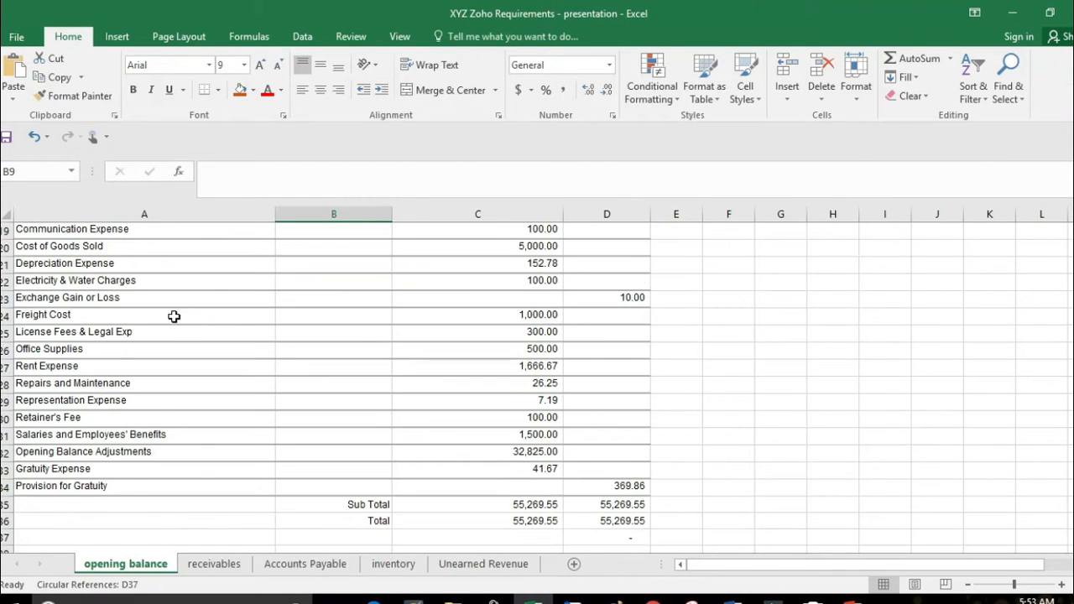
pyautogui.scroll(2, 170, 309)
pyautogui.click(168, 309)
pyautogui.hotkey('ctrl', 'c')
pyautogui.click(653, 601)
pyautogui.hotkey('ctrl', 'v')
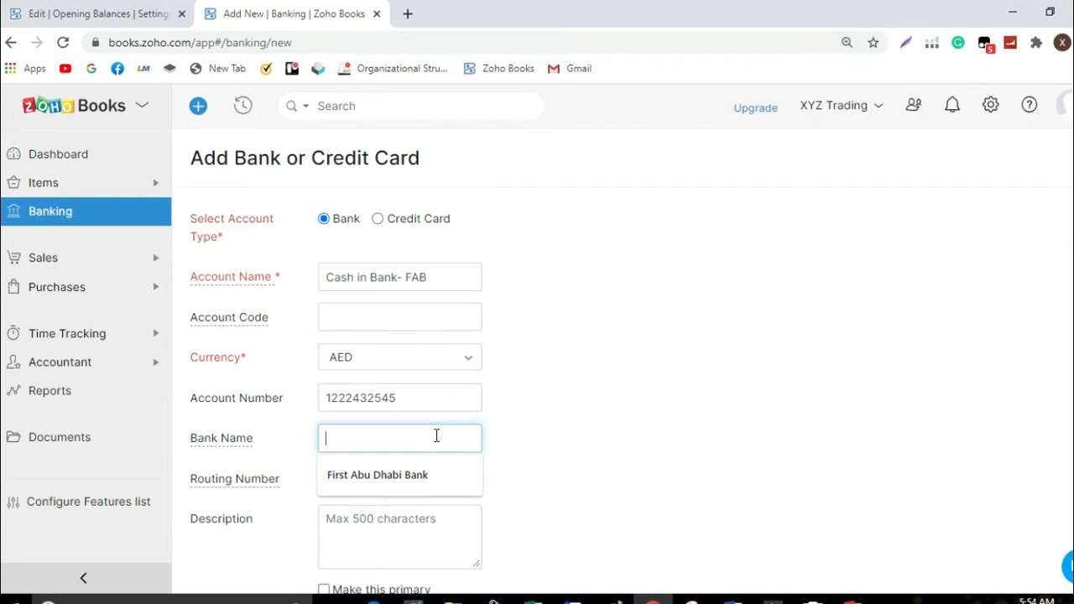
# Step: Set the bank name to First Abu Dhabi Bank and save the new bank account
pyautogui.press('Down')
pyautogui.press('Return')
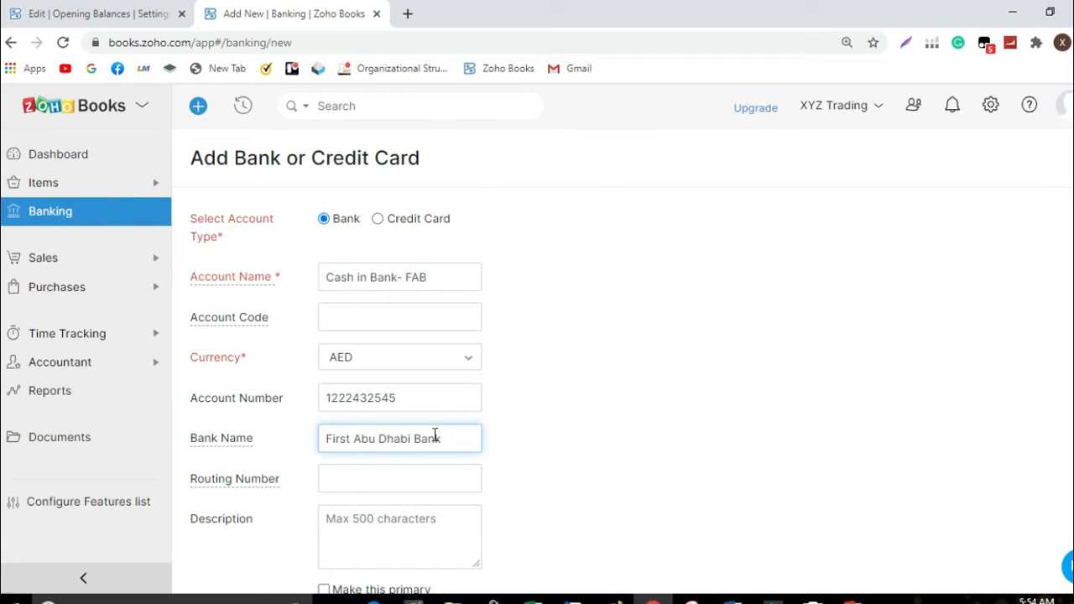
pyautogui.scroll(-1, 432, 433)
pyautogui.scroll(1, 430, 431)
pyautogui.scroll(-1, 429, 431)
pyautogui.click(375, 541)
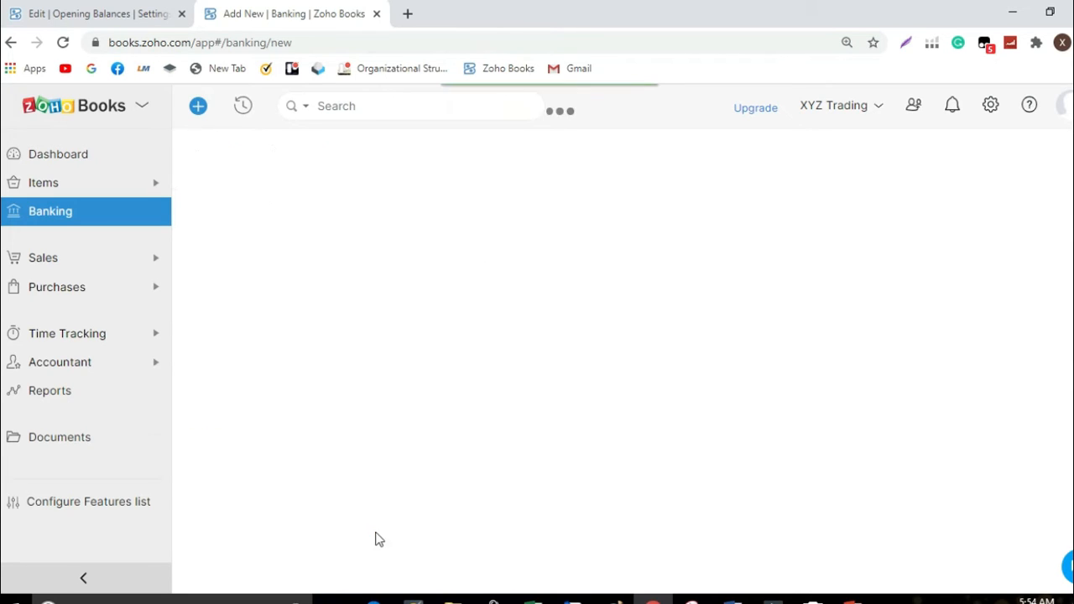
# Step: Check the opening balances checklist, and return to the banking tab to expand the Items module
pyautogui.click(115, 14)
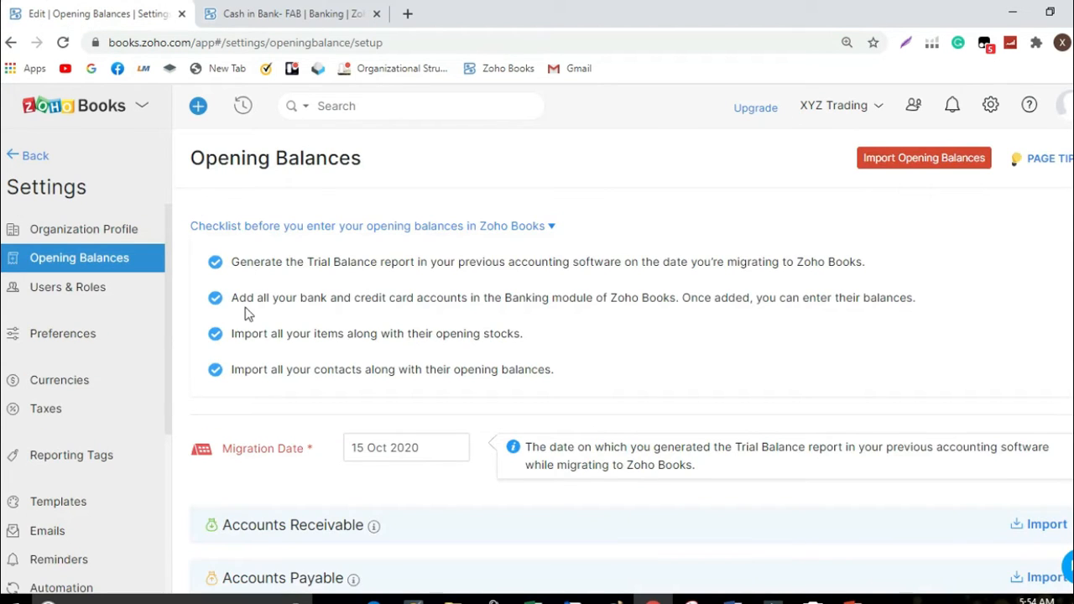
pyautogui.click(288, 15)
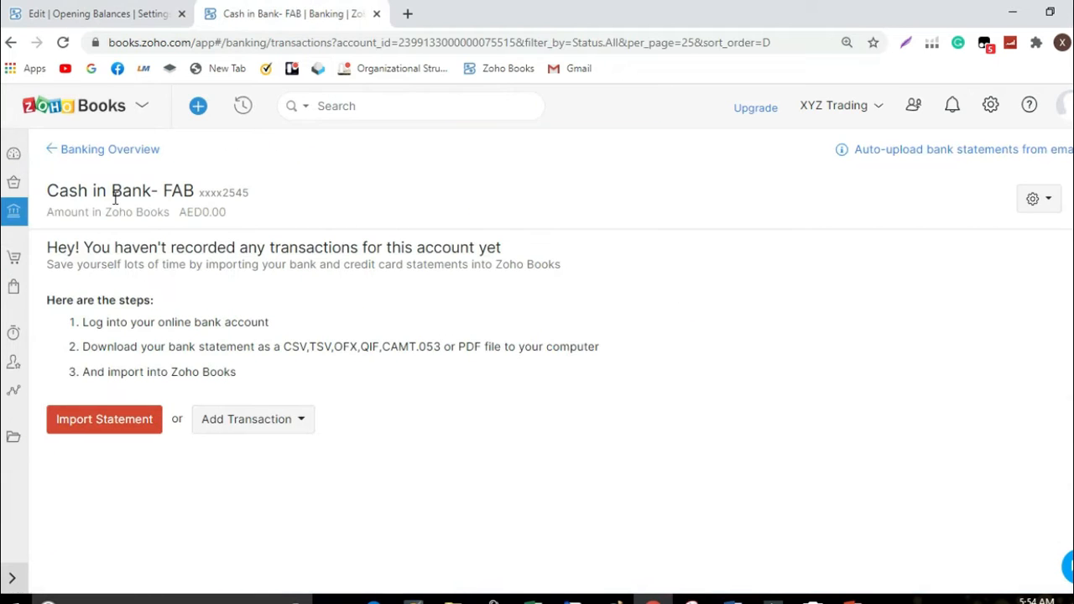
pyautogui.click(13, 154)
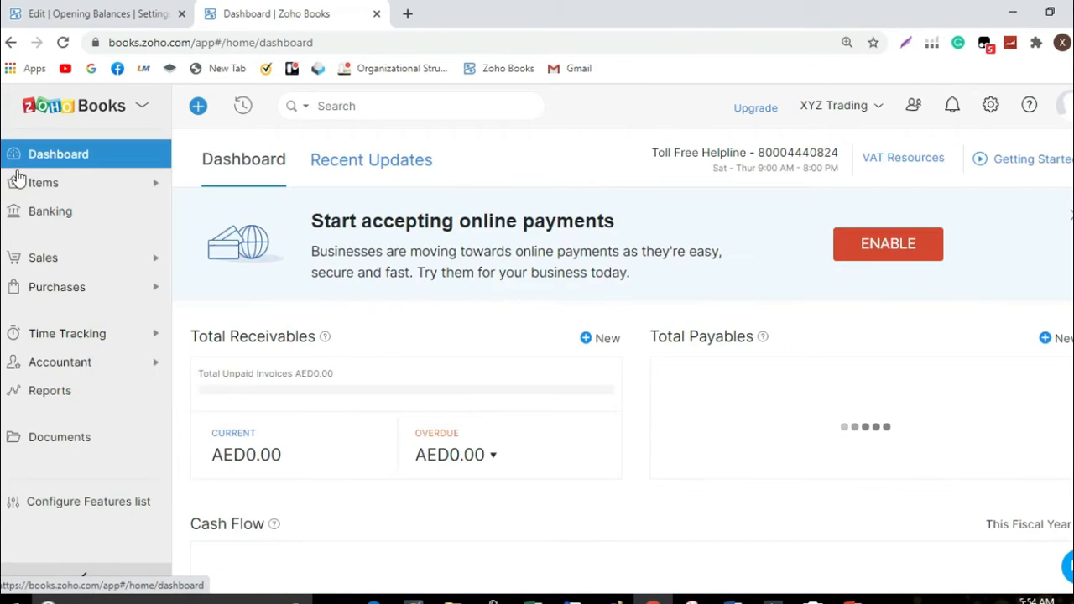
pyautogui.click(79, 186)
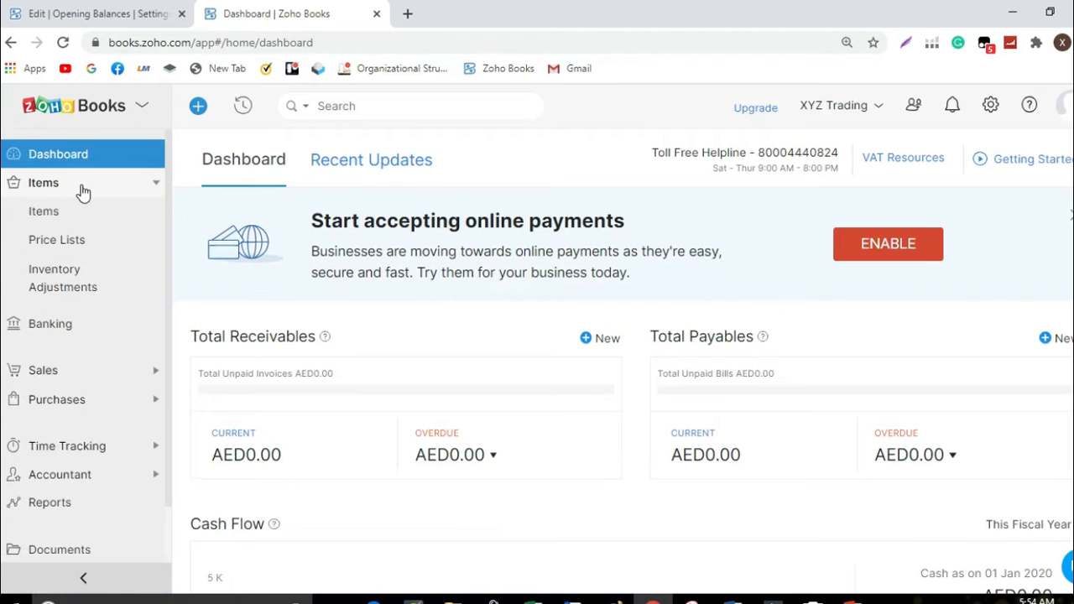
# Step: Consult the inventory sheet in Excel, and submit Opening Balance-Item.xls to the Zoho Books items import with duplicates skipped
pyautogui.hotkey('alt', 'Tab')
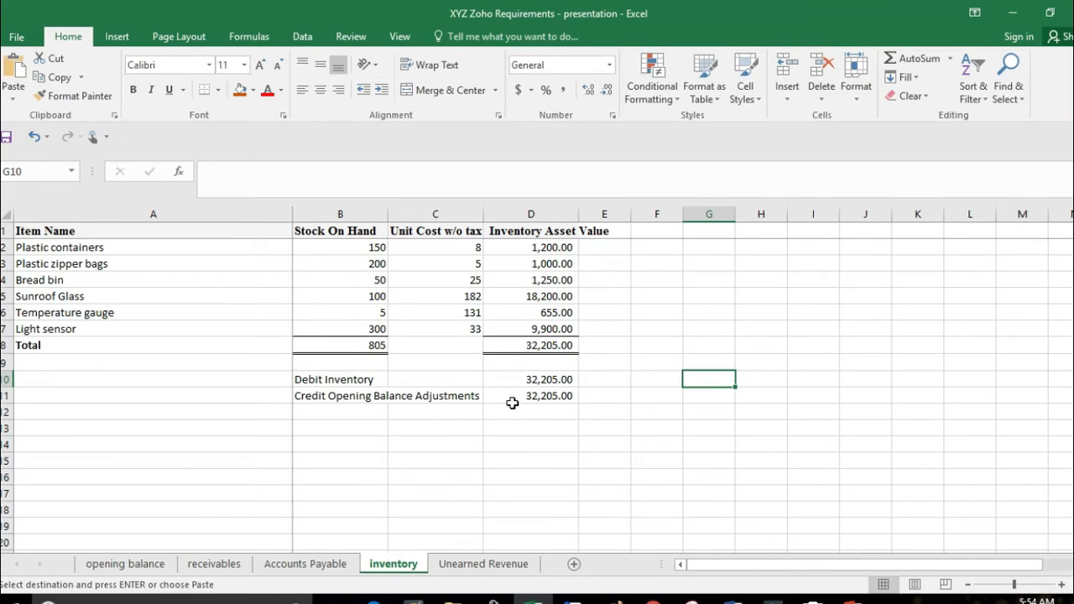
pyautogui.click(652, 600)
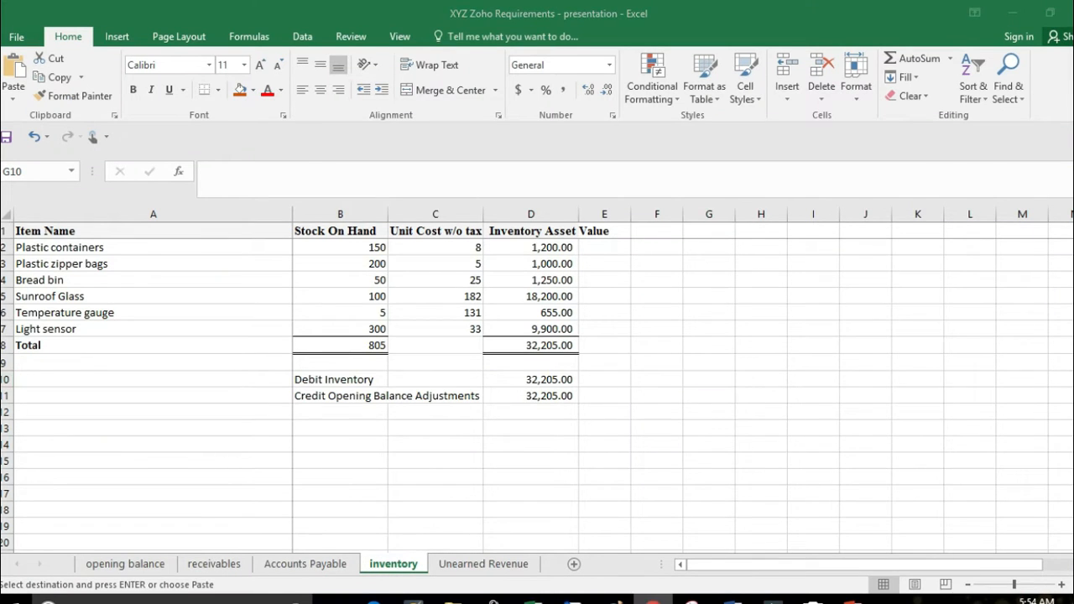
pyautogui.click(977, 158)
pyautogui.click(896, 328)
pyautogui.click(457, 351)
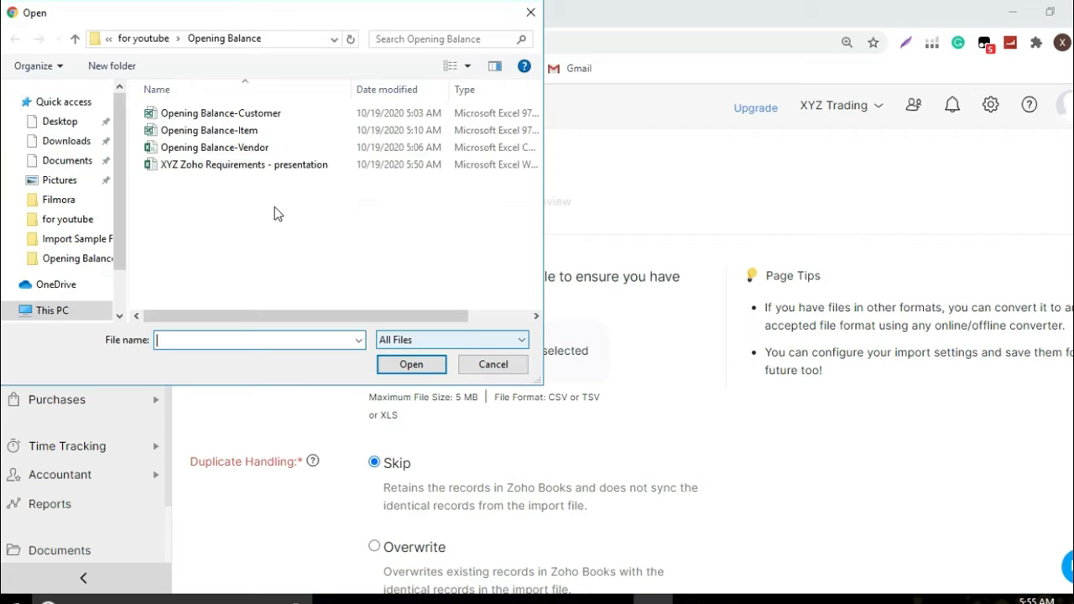
pyautogui.doubleClick(235, 133)
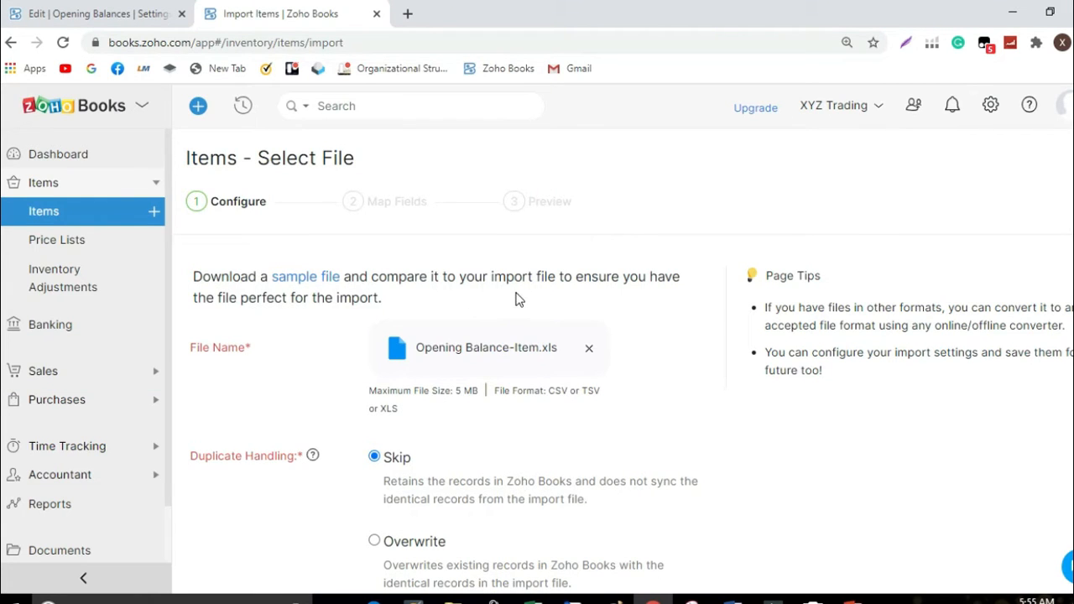
pyautogui.scroll(-2, 515, 294)
pyautogui.click(211, 542)
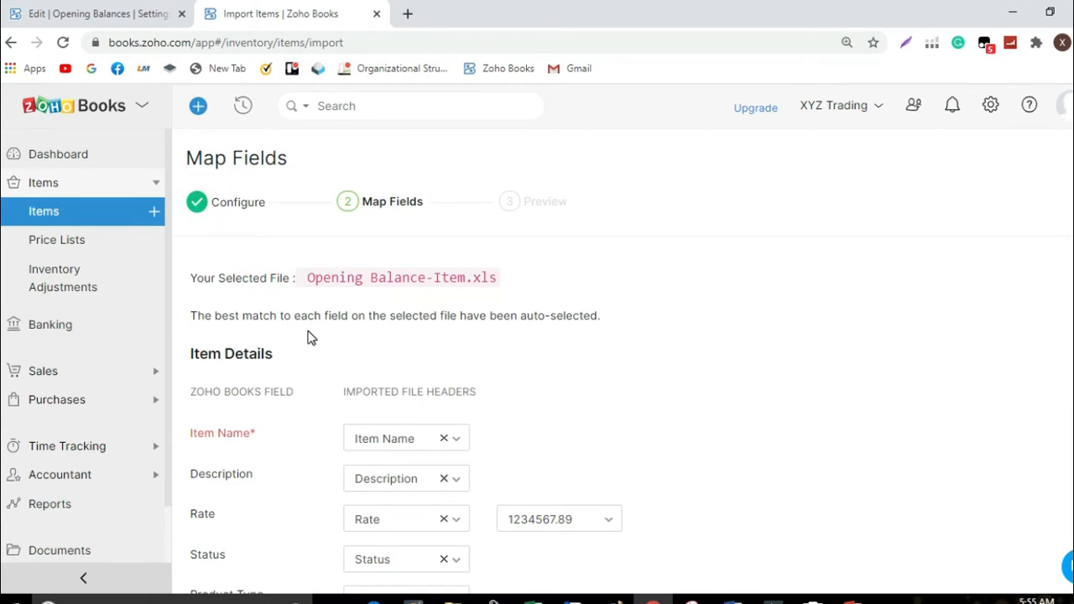
# Step: Accept the auto-selected field mapping and import all the items from the file
pyautogui.scroll(-3, 314, 339)
pyautogui.scroll(-5, 340, 365)
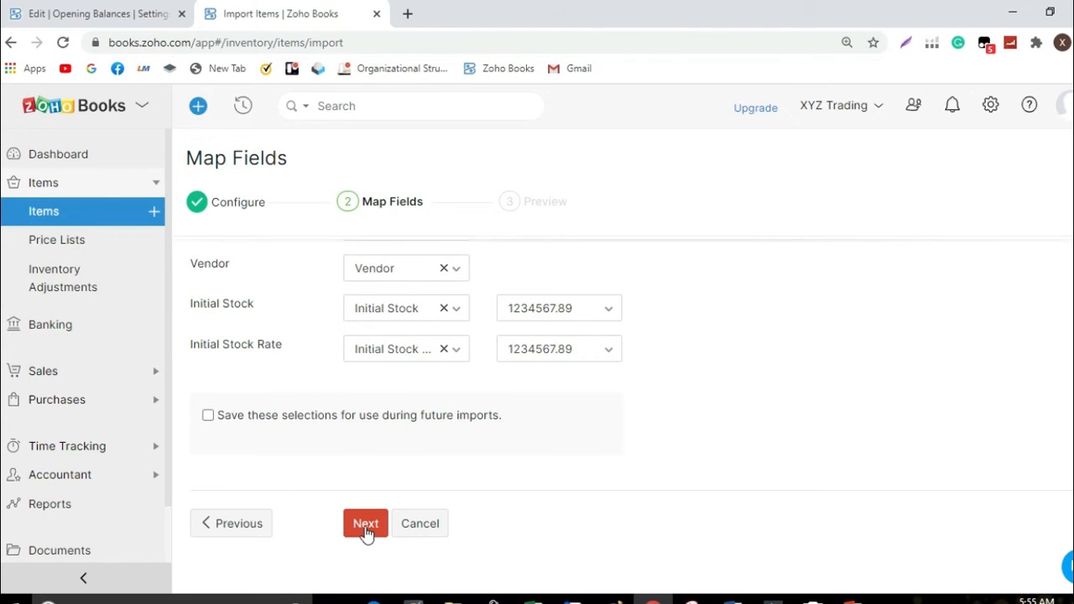
pyautogui.click(366, 528)
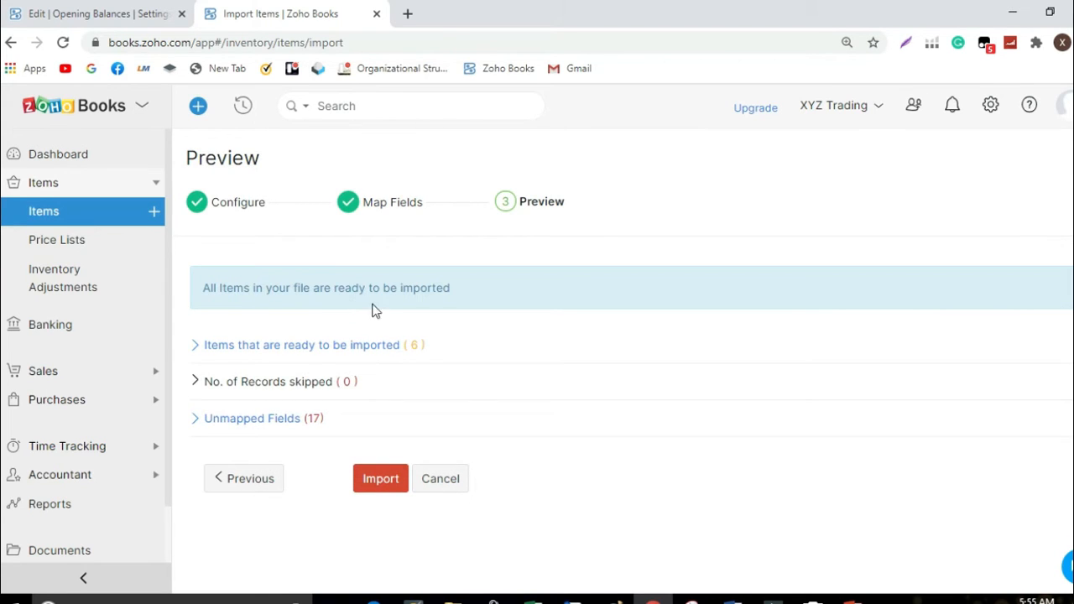
pyautogui.click(396, 485)
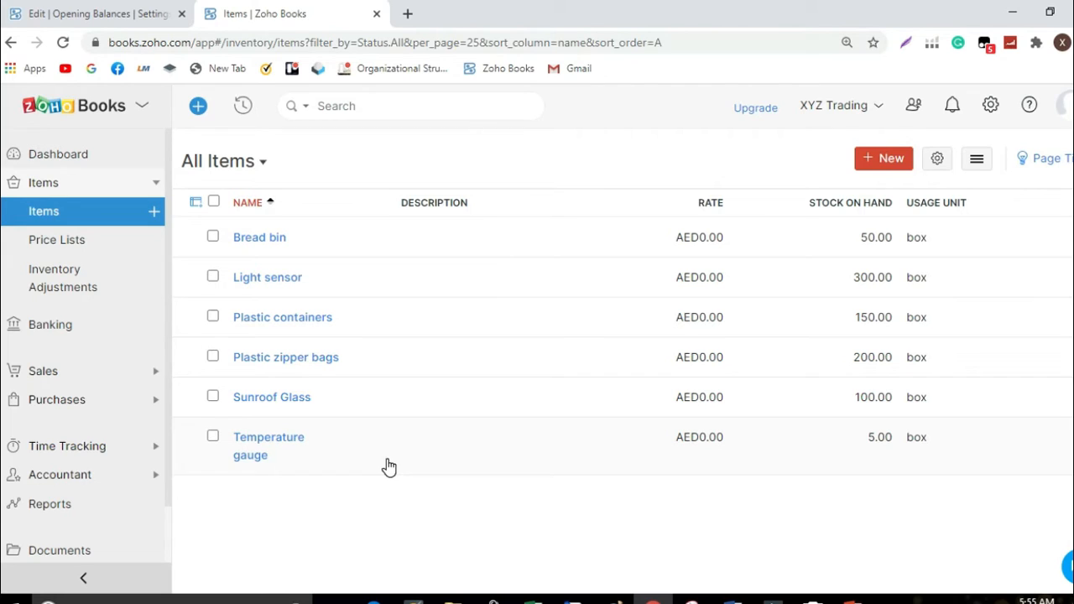
# Step: Open the Inventory Valuation Summary report and compare its total with the inventory sheet in Excel
pyautogui.click(79, 508)
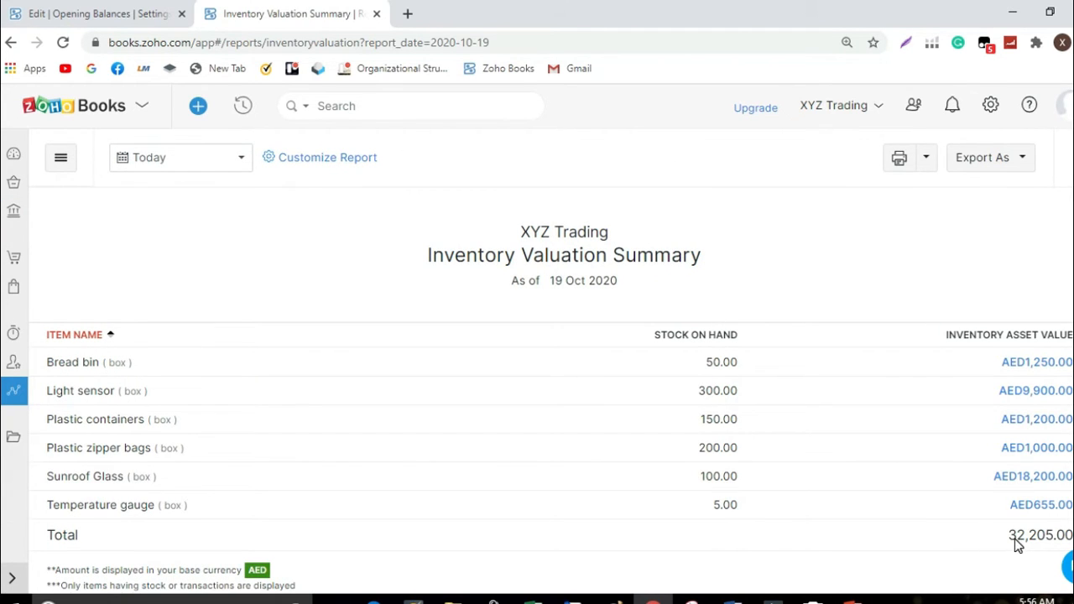
pyautogui.click(534, 601)
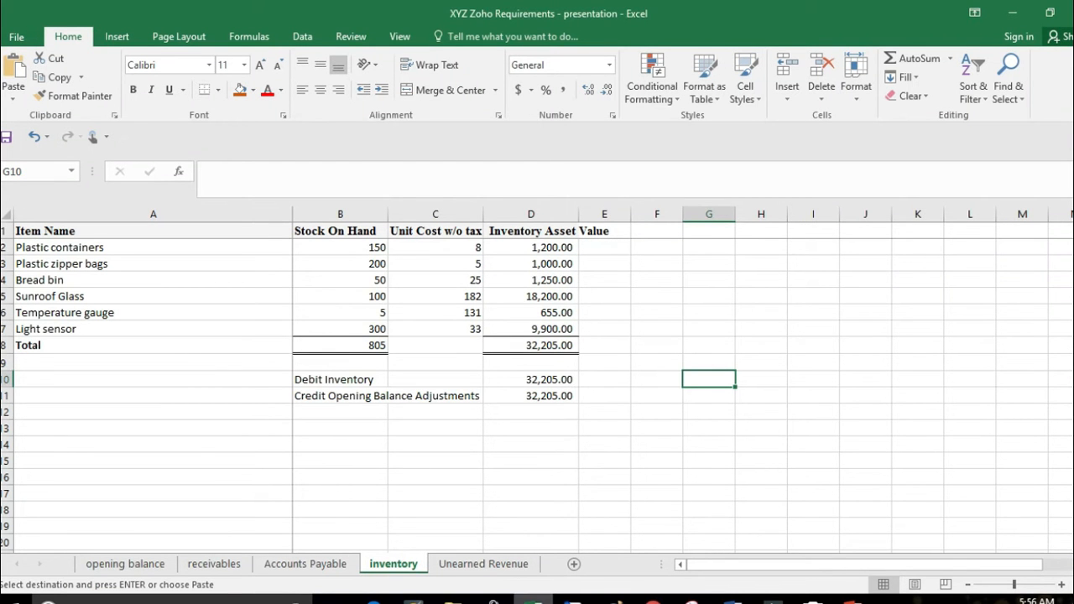
pyautogui.click(538, 598)
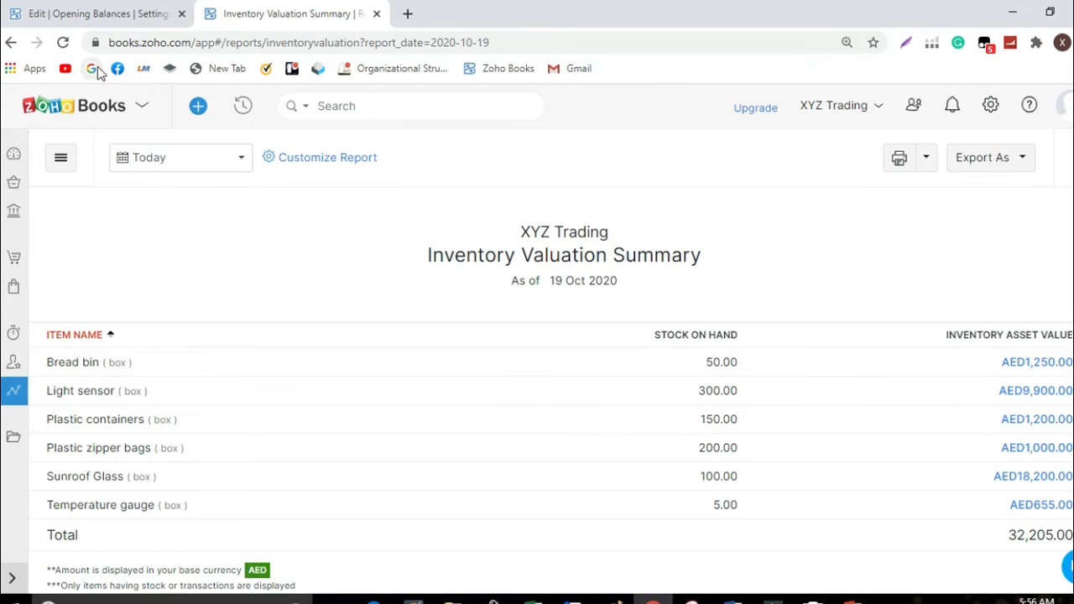
# Step: Return to the Opening Balances settings, review the checklist and account sections, and start importing the opening balances
pyautogui.click(122, 15)
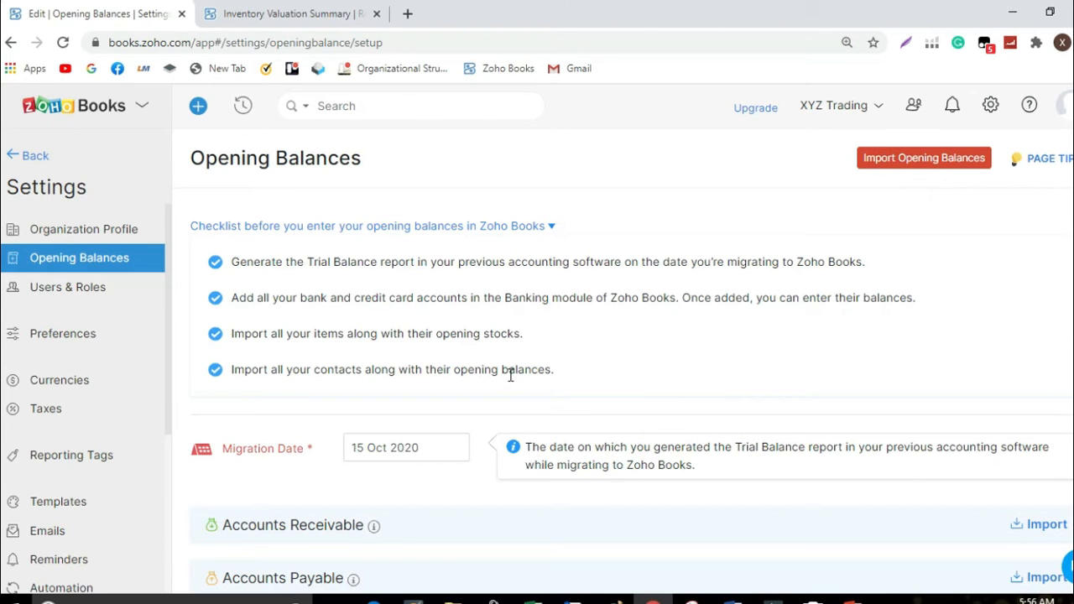
pyautogui.scroll(-1, 508, 372)
pyautogui.scroll(-3, 508, 377)
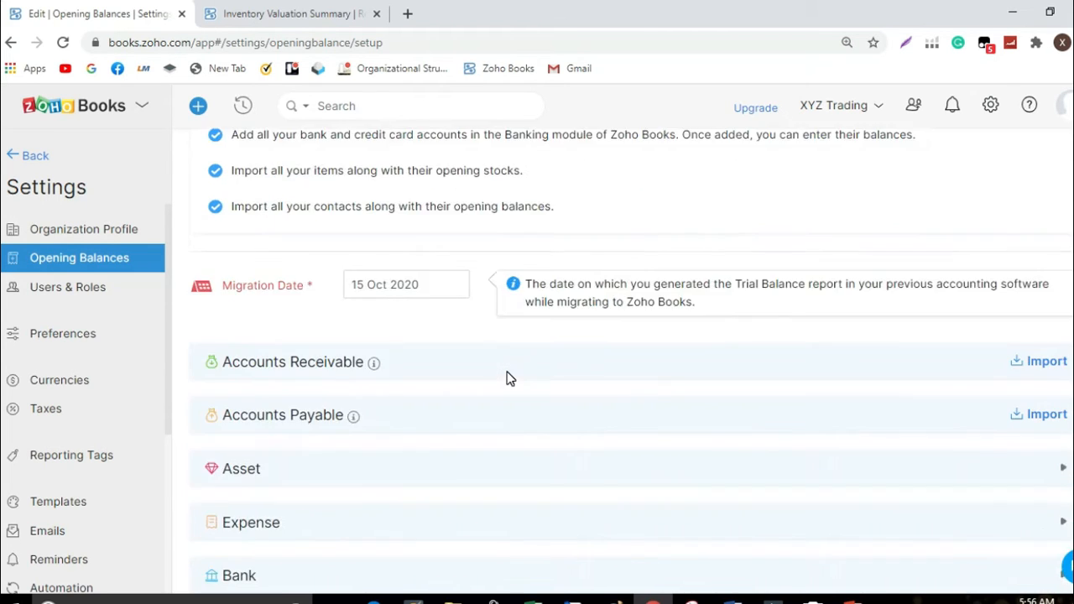
pyautogui.scroll(4, 506, 379)
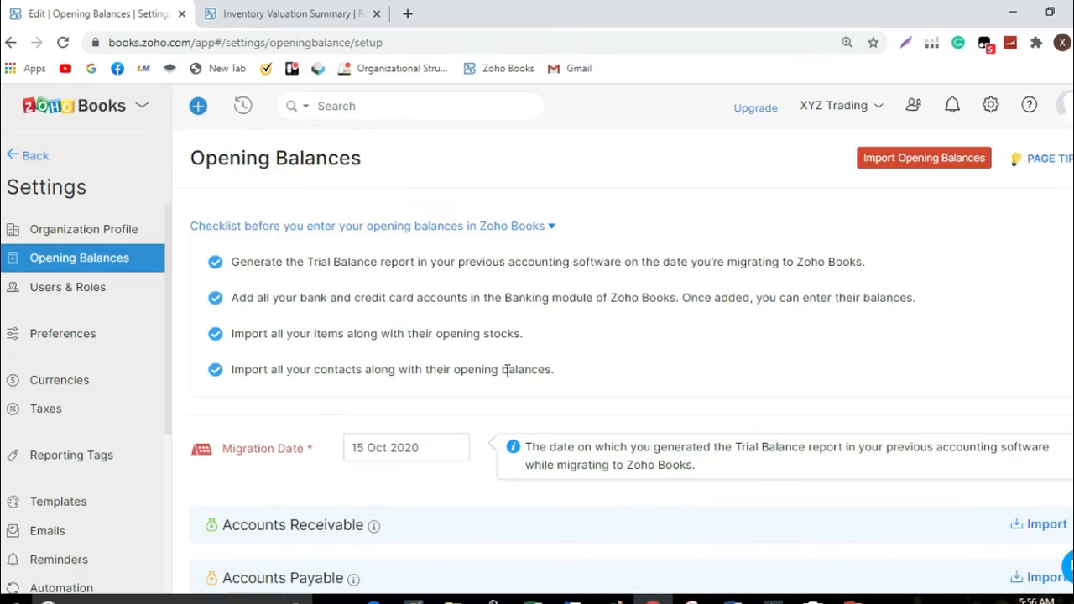
pyautogui.click(908, 162)
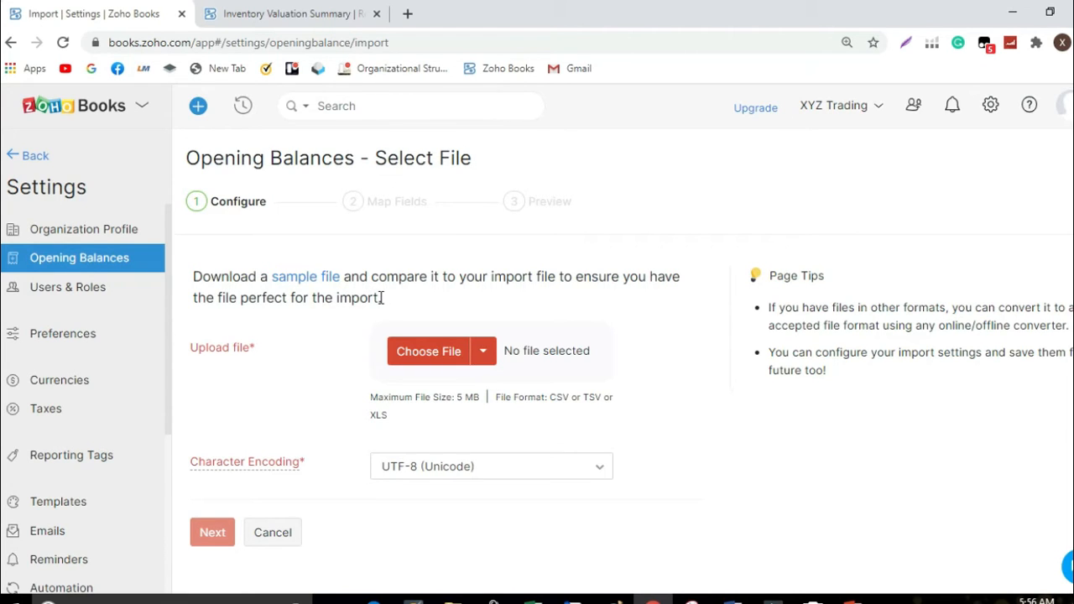
# Step: Go back to the opening balances setup and expand the Asset section to review its accounts and inventory amounts
pyautogui.click(11, 42)
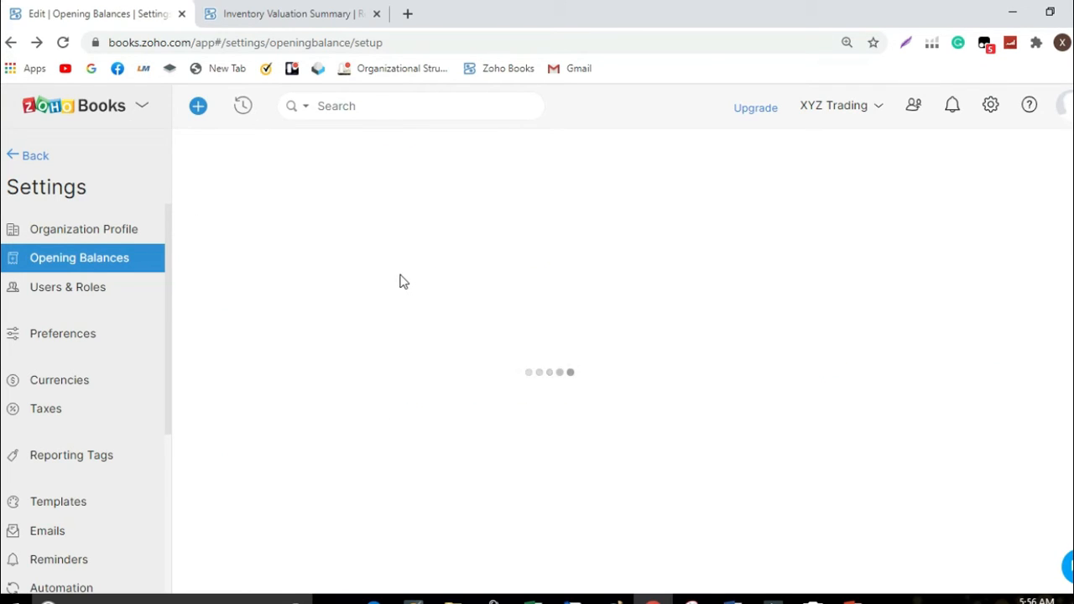
pyautogui.scroll(-3, 400, 281)
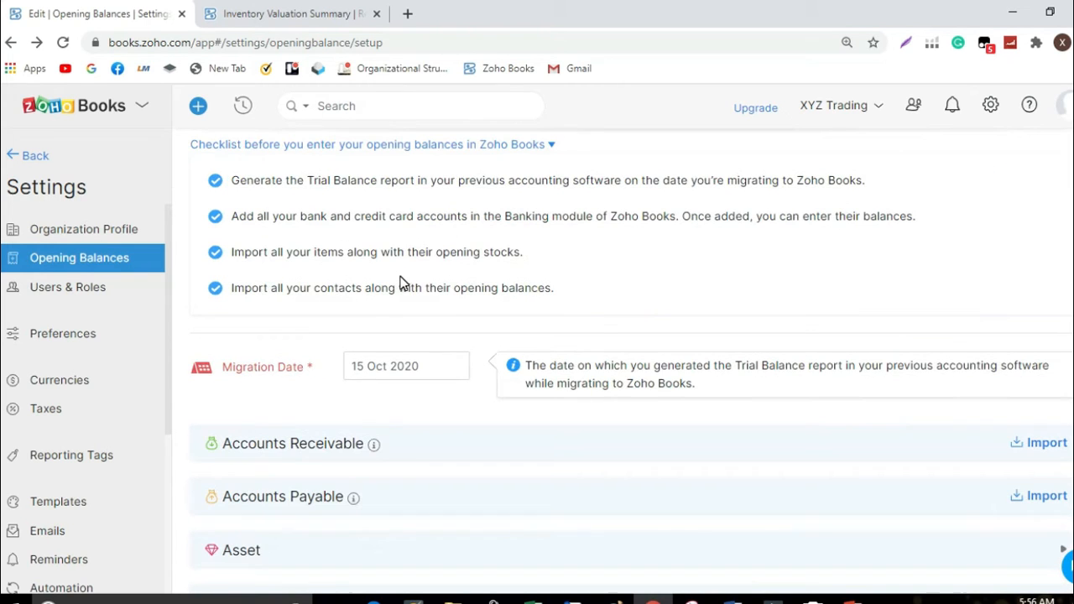
pyautogui.scroll(-1, 870, 337)
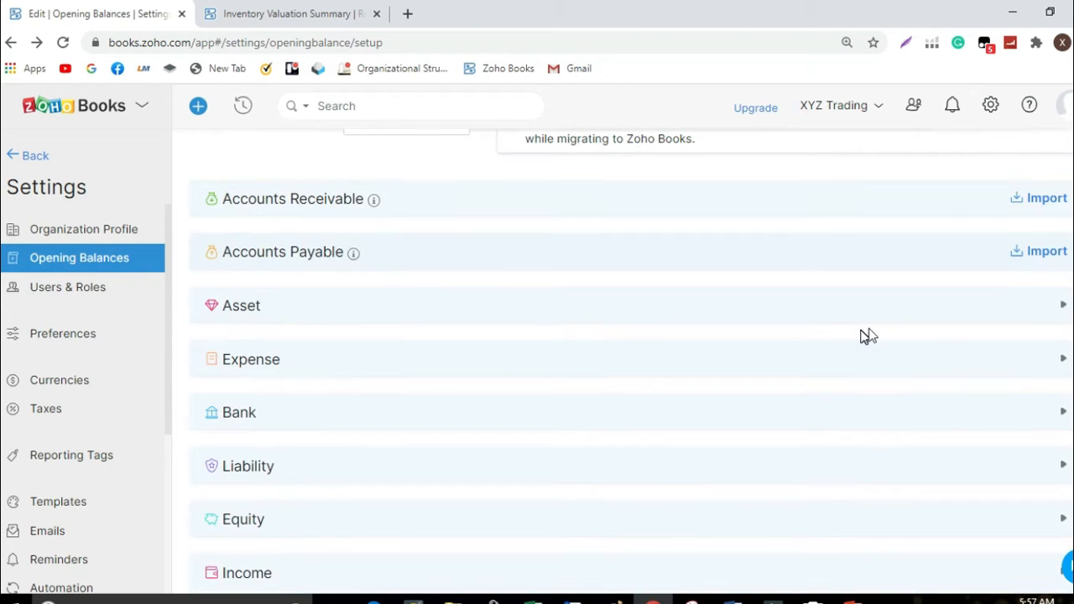
pyautogui.click(1064, 308)
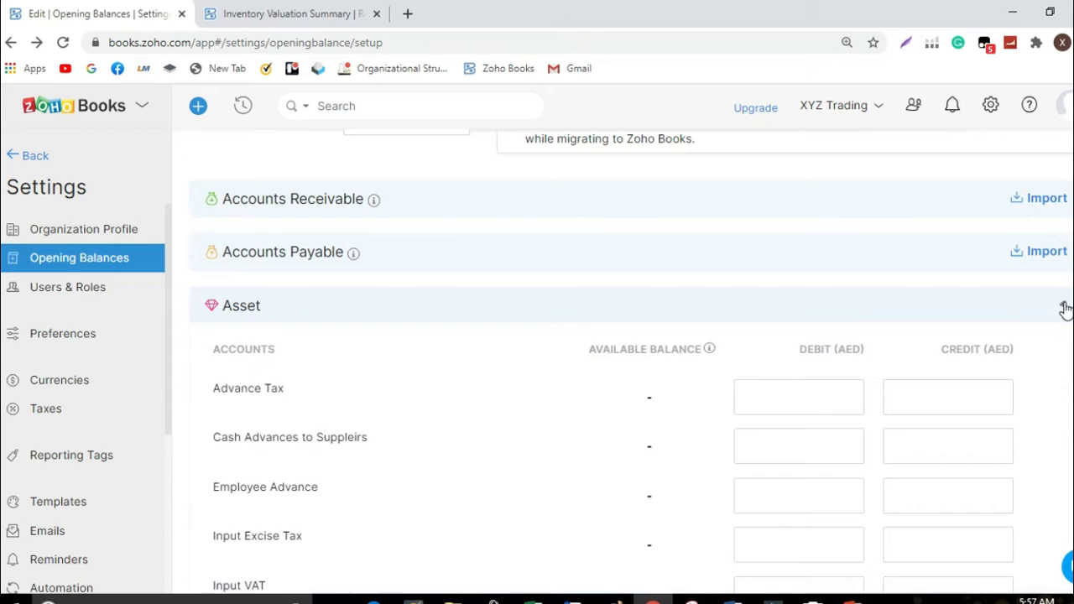
pyautogui.scroll(-2, 1017, 321)
pyautogui.scroll(-6, 1017, 324)
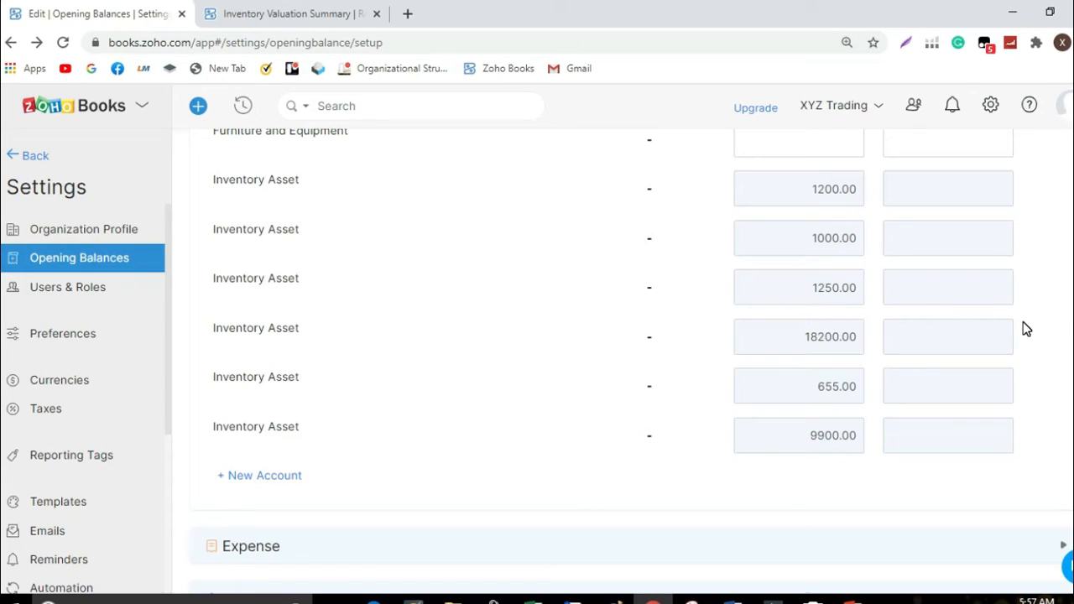
pyautogui.scroll(-1, 1027, 329)
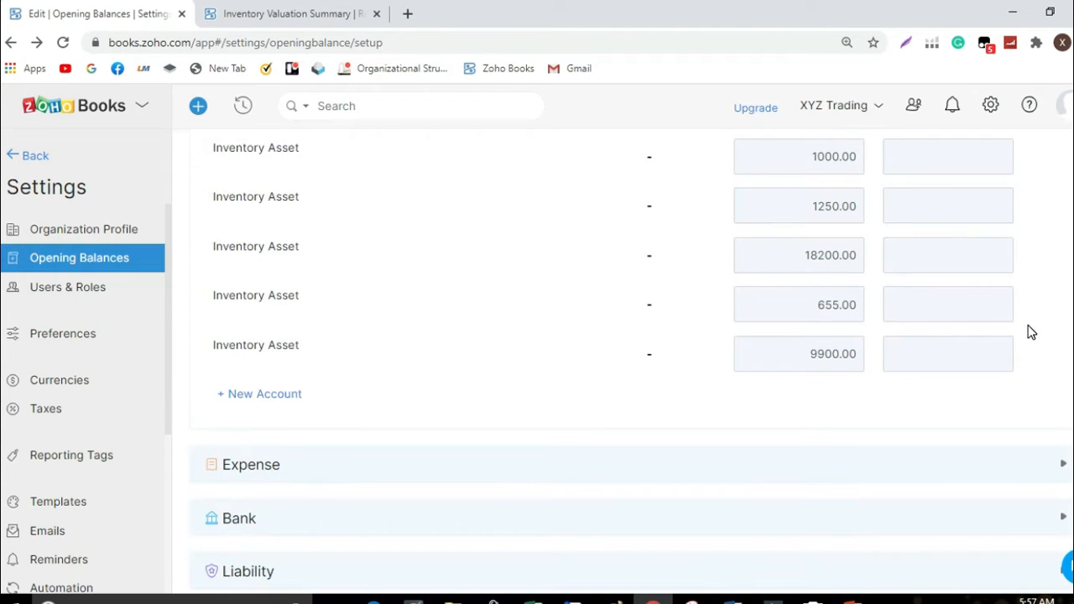
pyautogui.scroll(-1, 1029, 331)
# Step: Expand the Expense and Bank sections and review the accounts listed in each
pyautogui.click(1059, 387)
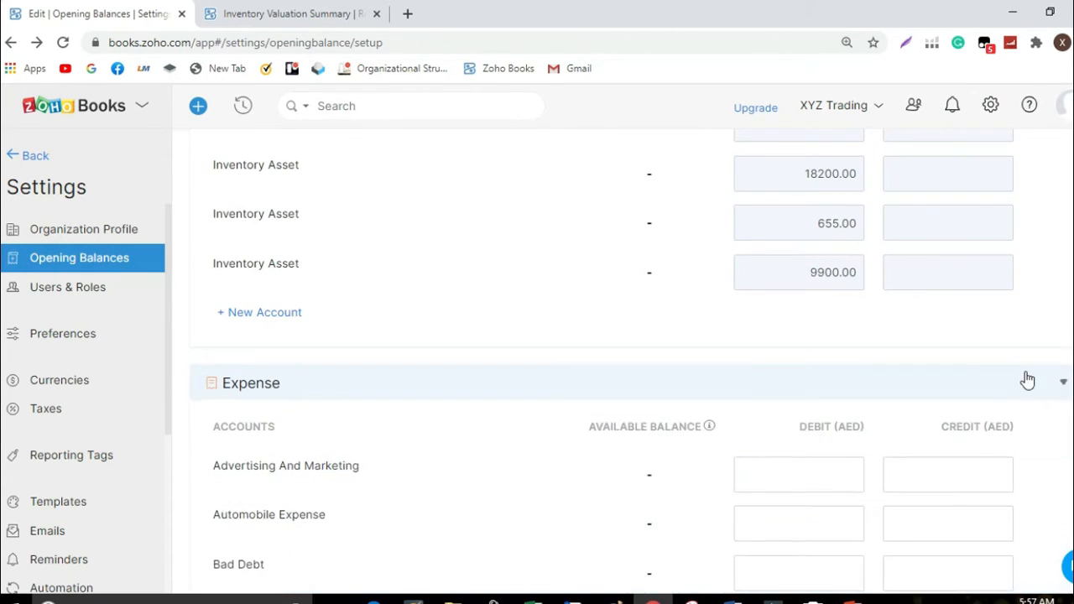
pyautogui.scroll(-4, 1023, 377)
pyautogui.scroll(-4, 1027, 376)
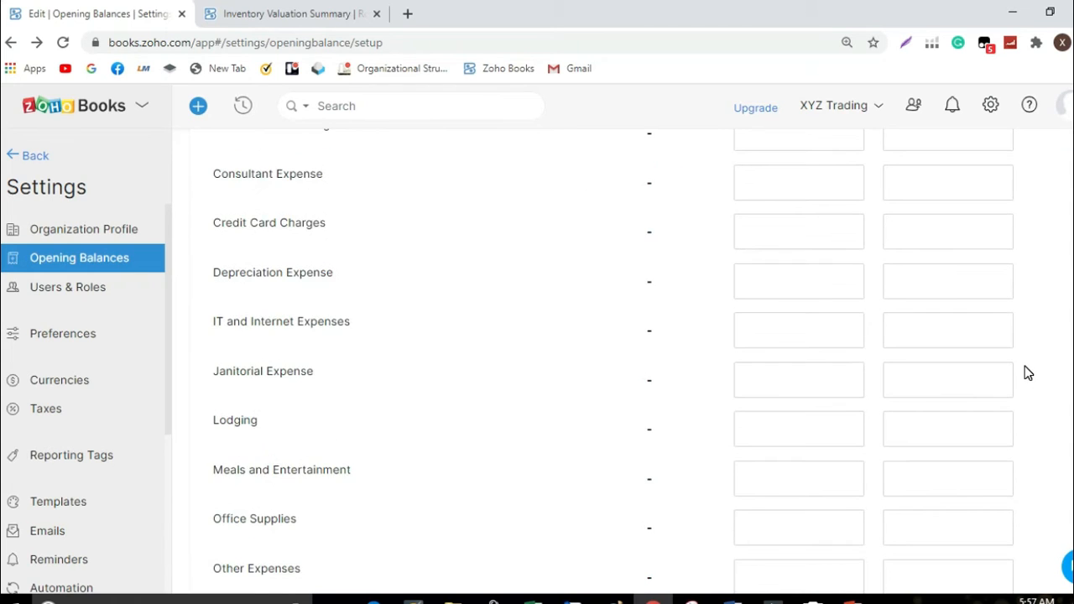
pyautogui.scroll(-4, 1032, 375)
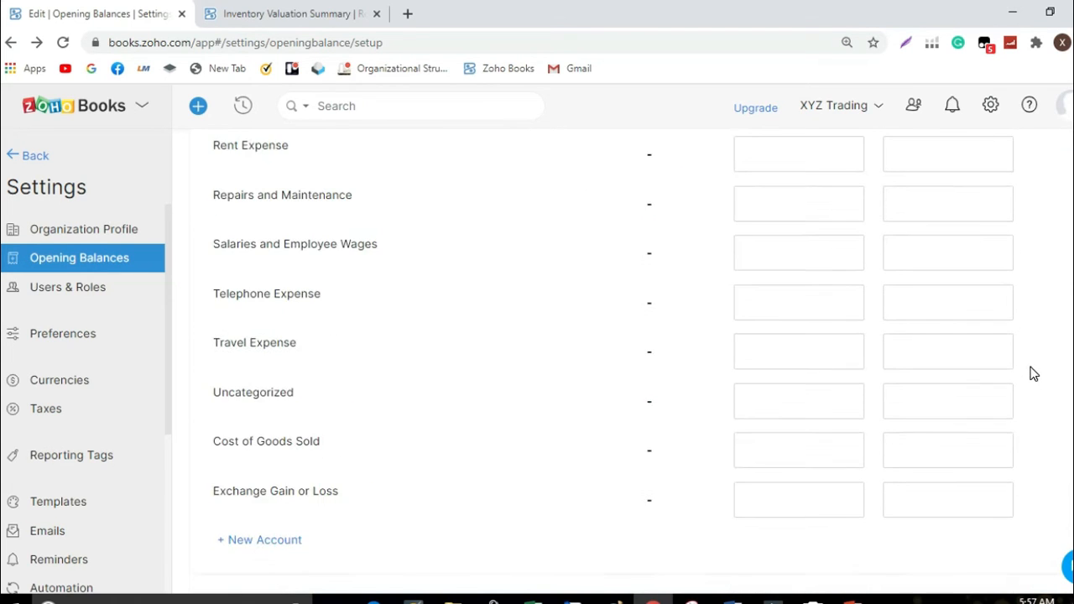
pyautogui.scroll(-3, 1034, 373)
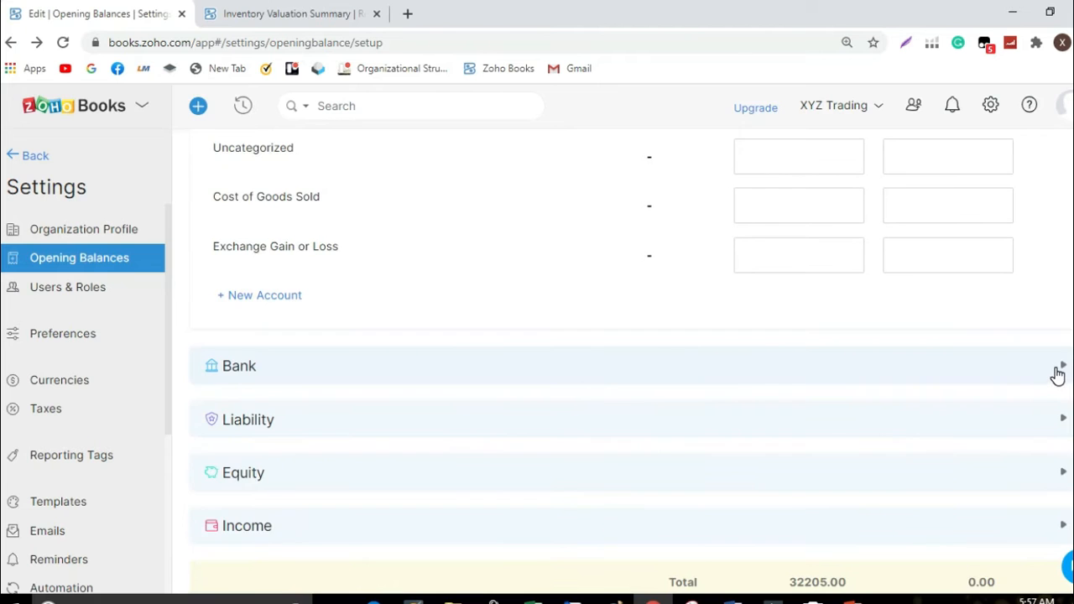
pyautogui.click(1057, 374)
pyautogui.scroll(-1, 1027, 375)
pyautogui.scroll(-1, 1025, 366)
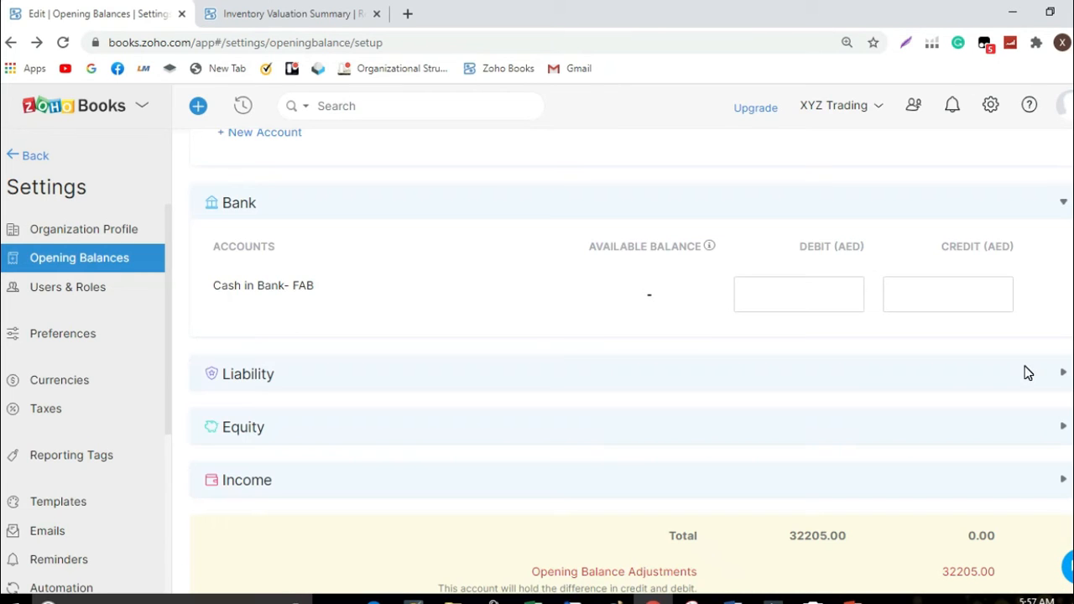
# Step: Expand the Liability, Equity and Income sections and review their accounts
pyautogui.click(1063, 375)
pyautogui.scroll(-4, 987, 378)
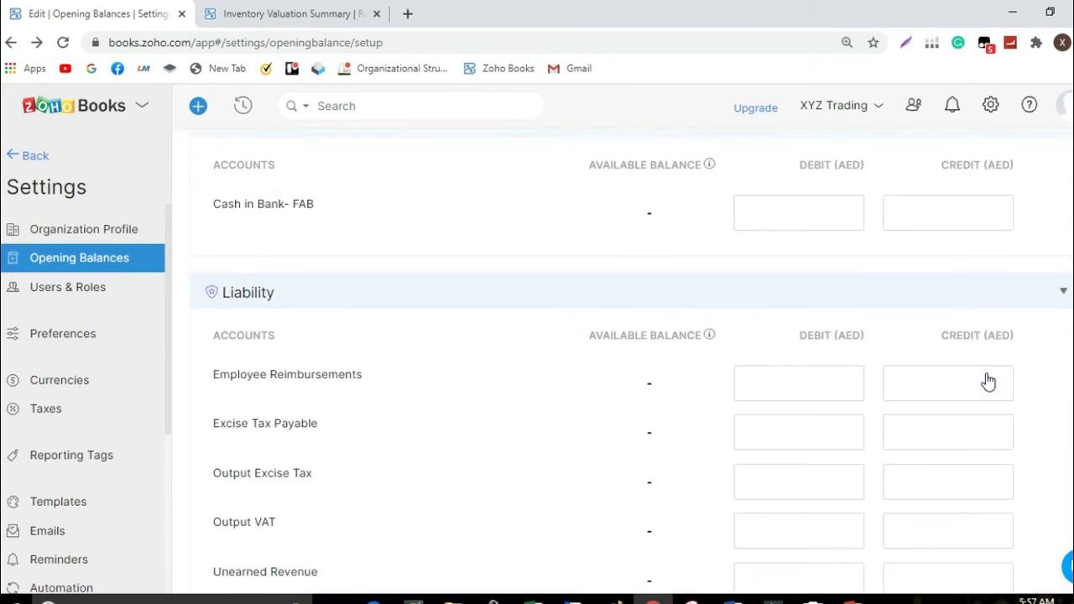
pyautogui.scroll(-1, 997, 375)
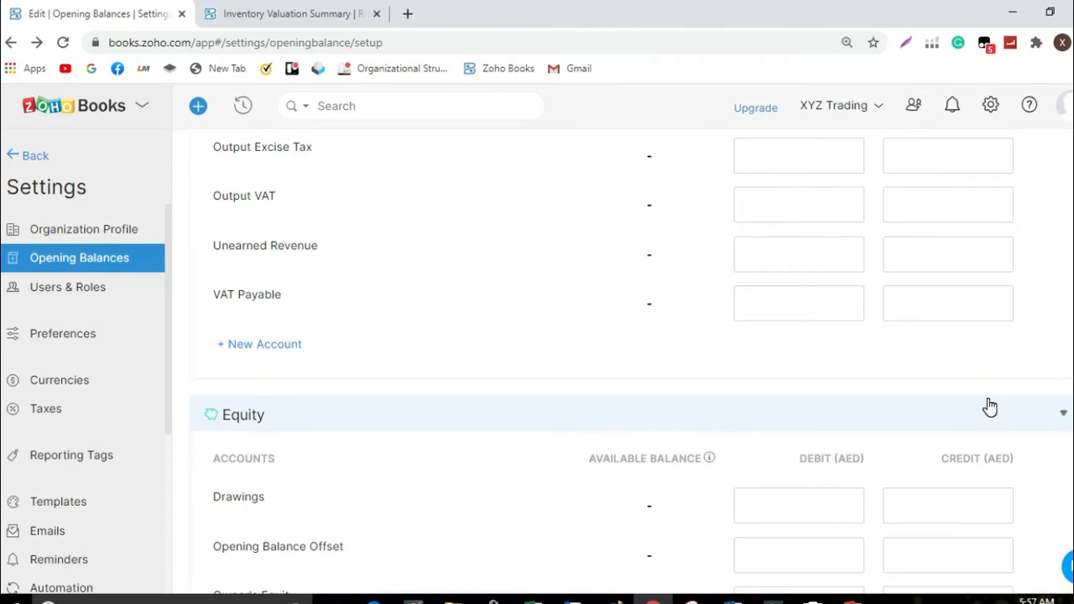
pyautogui.scroll(-2, 991, 407)
pyautogui.scroll(-2, 990, 391)
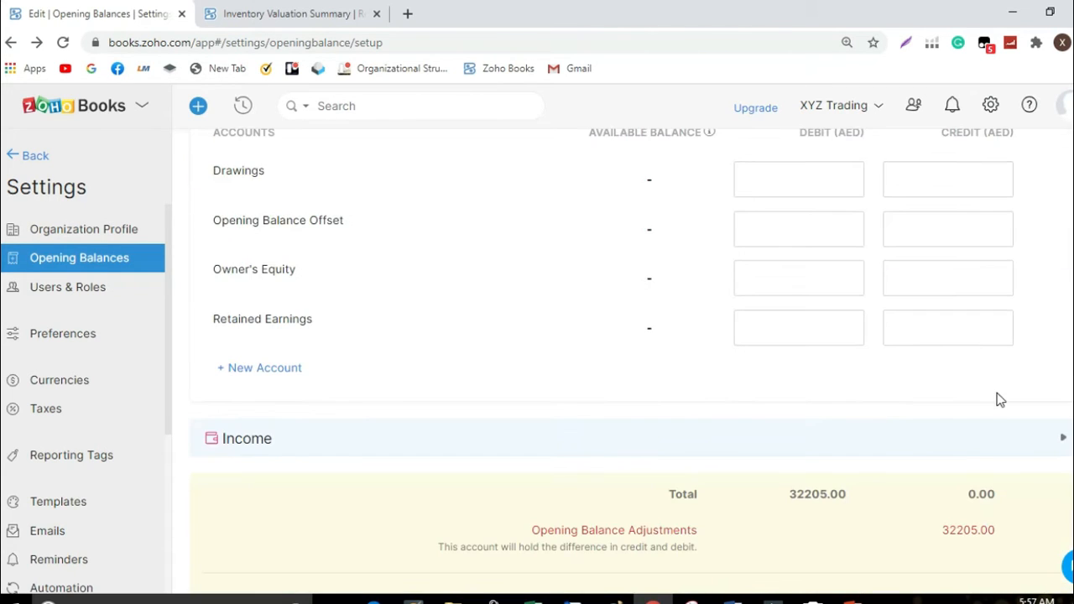
pyautogui.click(1059, 438)
pyautogui.scroll(-4, 978, 407)
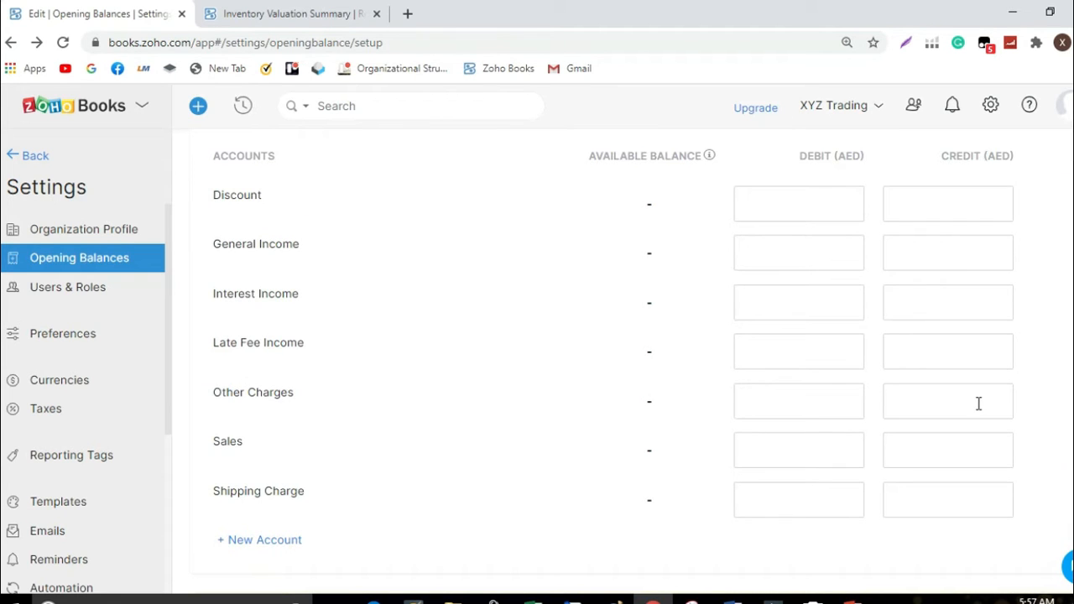
pyautogui.scroll(-1, 979, 403)
# Step: Look back over all the expanded account sections, ending at the checklist and migration date
pyautogui.scroll(8, 978, 404)
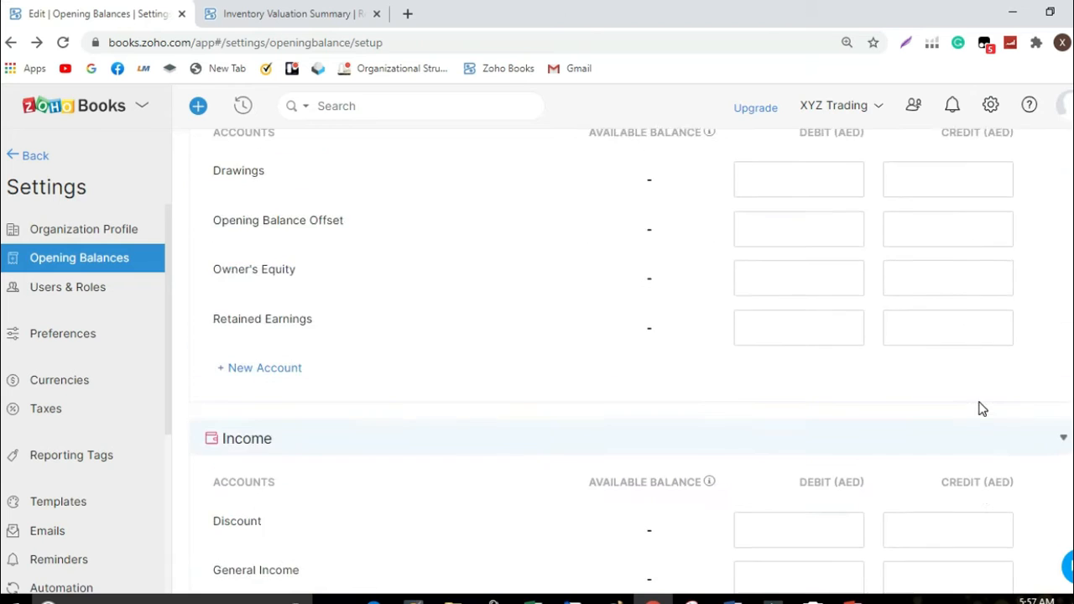
pyautogui.scroll(4, 980, 405)
pyautogui.scroll(8, 982, 401)
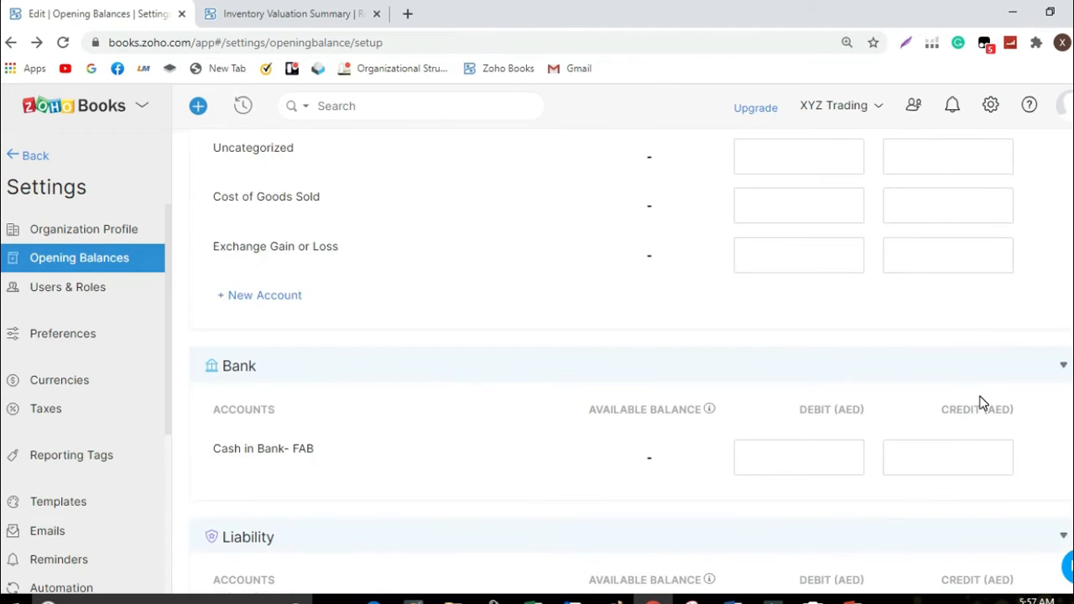
pyautogui.scroll(4, 983, 401)
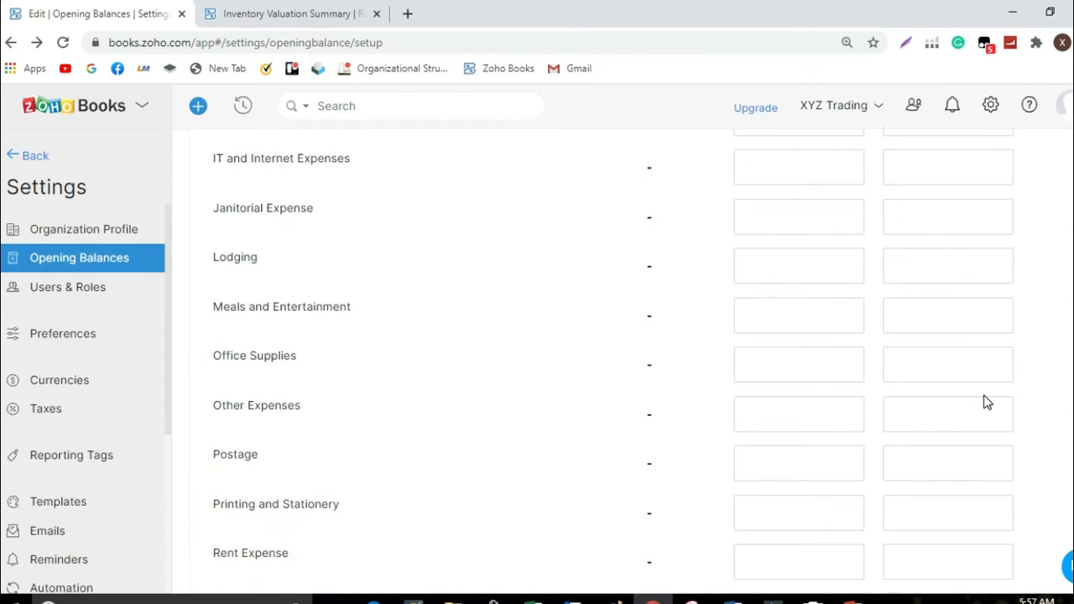
pyautogui.scroll(5, 980, 391)
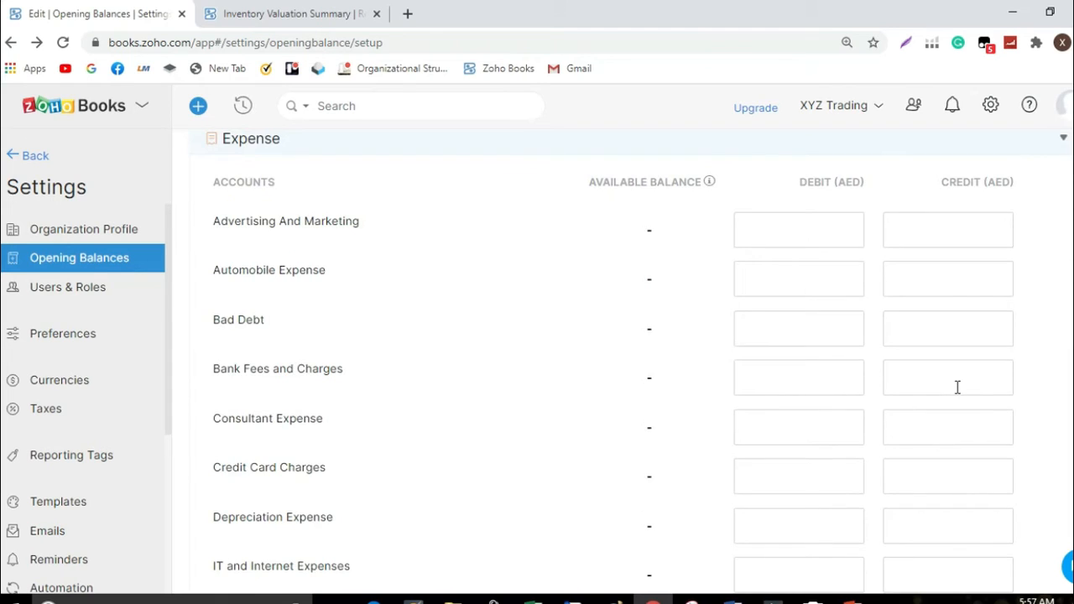
pyautogui.scroll(12, 956, 386)
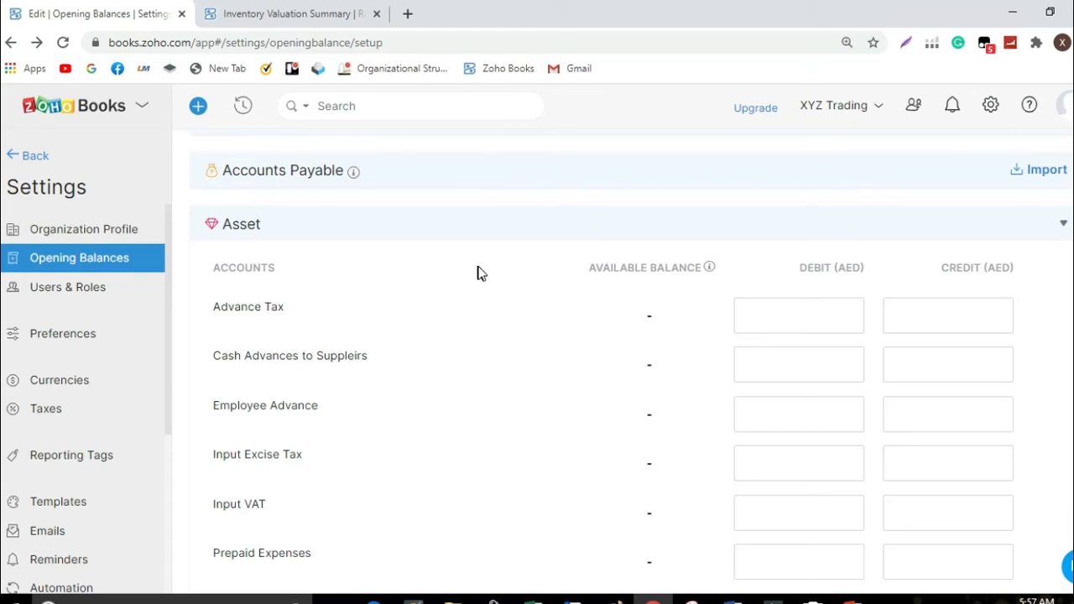
pyautogui.scroll(5, 479, 272)
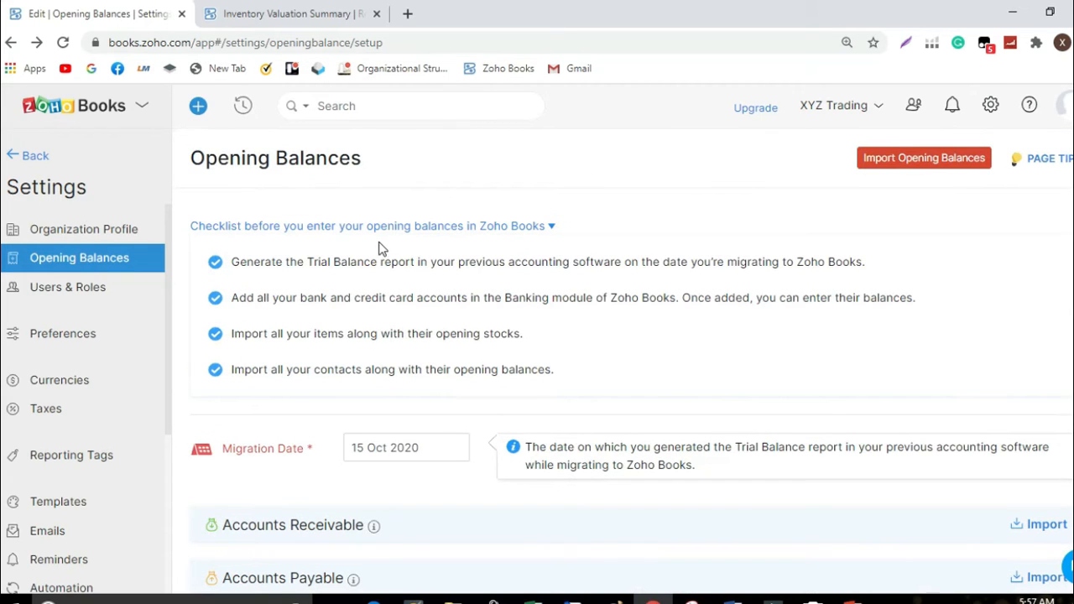
# Step: Leave the Inventory Valuation Summary and open the organization's Chart of Accounts in its place
pyautogui.click(298, 14)
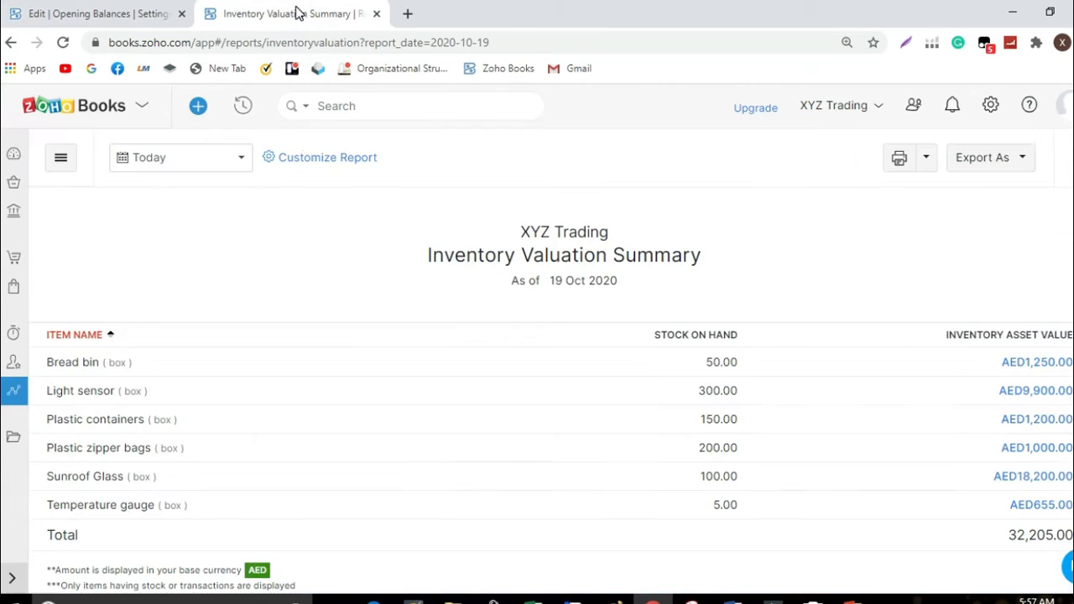
pyautogui.click(13, 391)
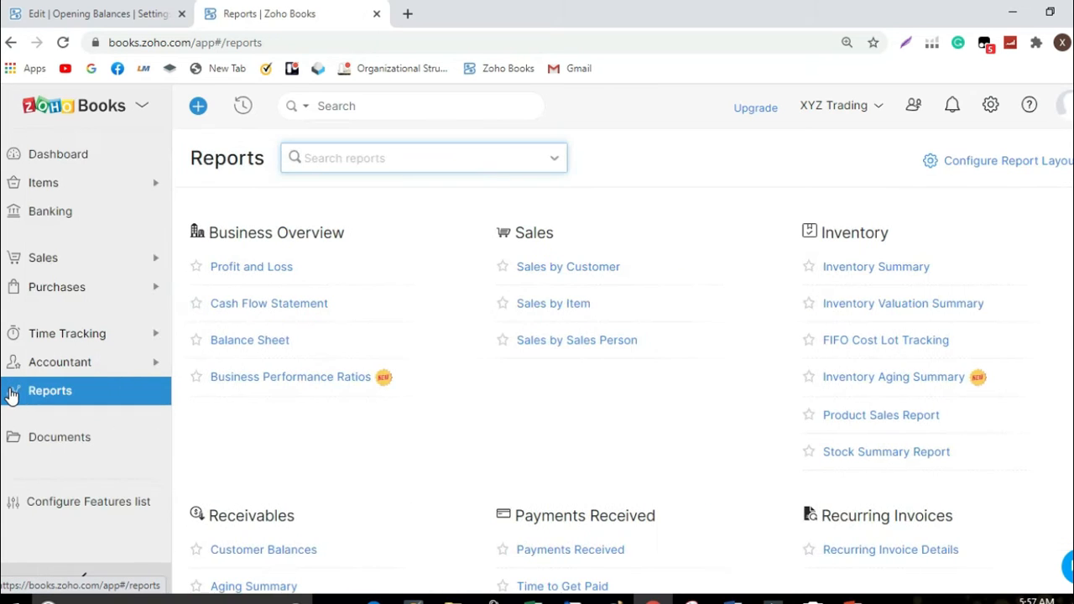
pyautogui.click(90, 365)
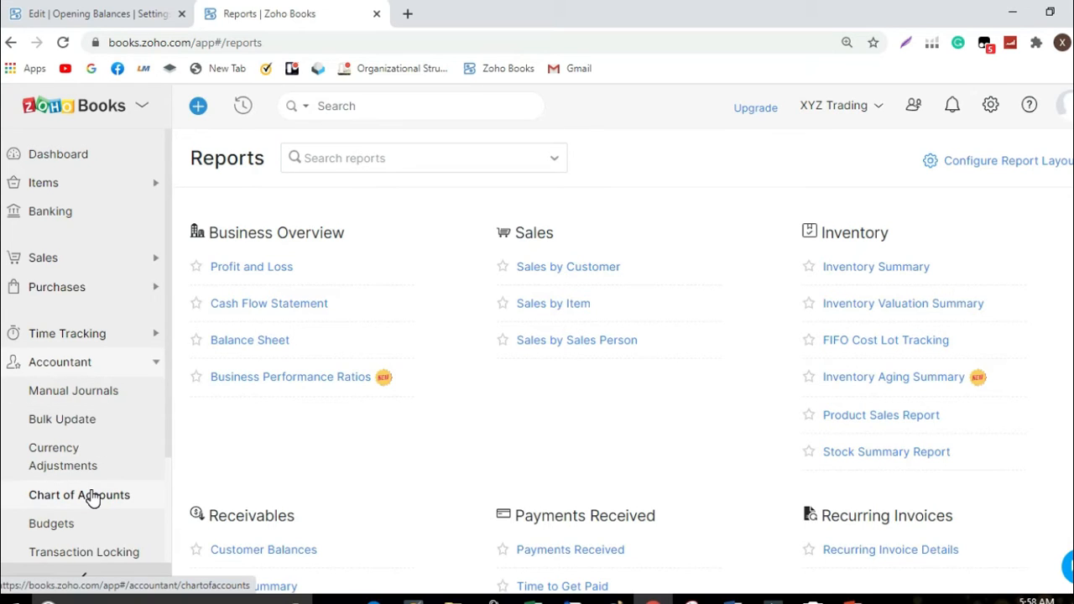
pyautogui.click(92, 498)
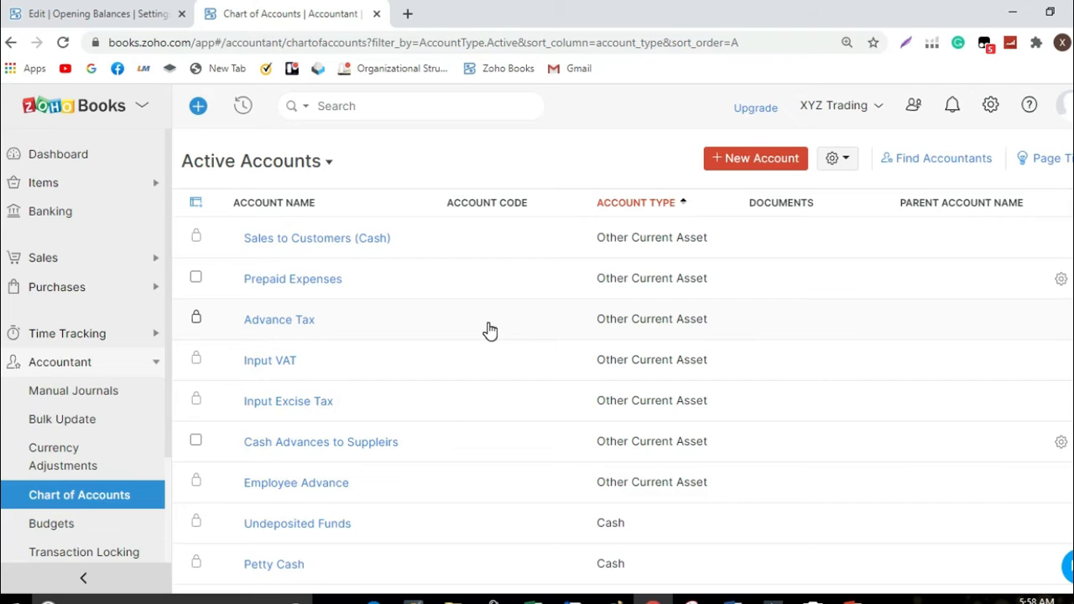
# Step: Export the Chart of Accounts in XLS (Microsoft Excel 1997-2004 Compatible) format
pyautogui.click(835, 159)
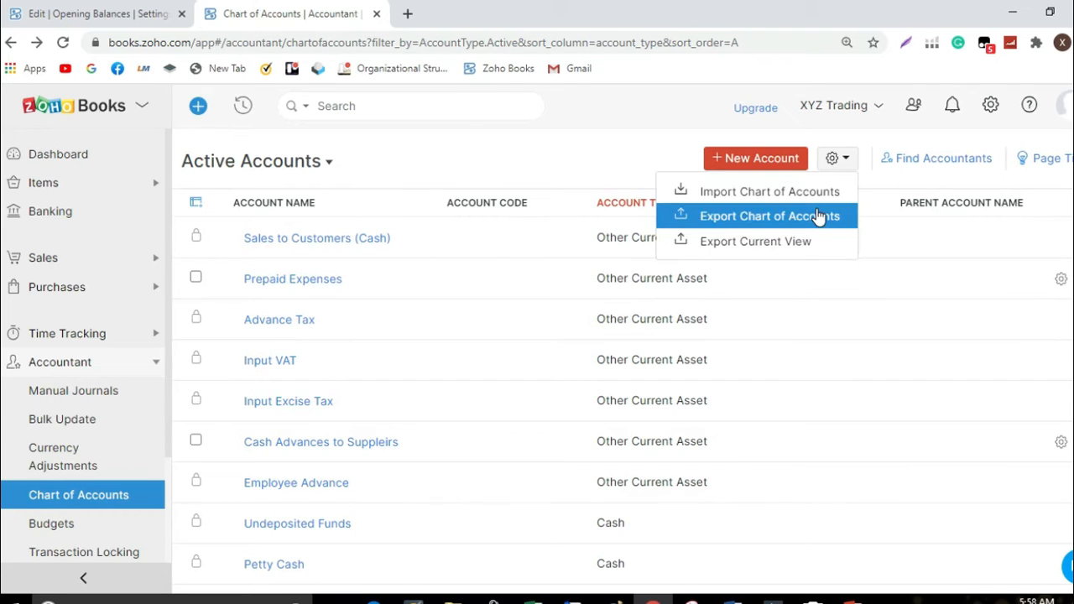
pyautogui.click(819, 217)
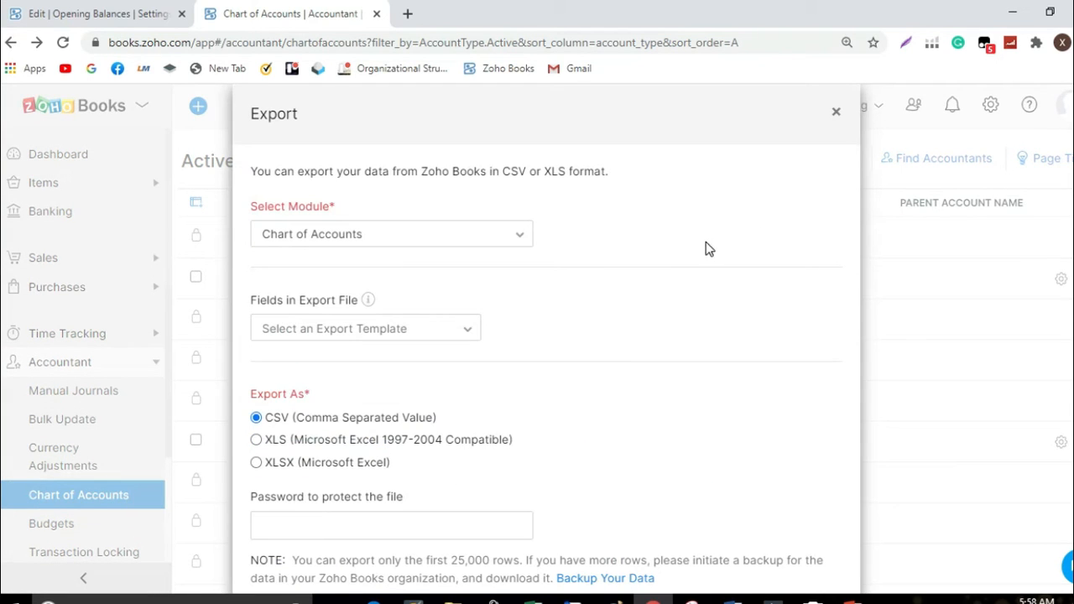
pyautogui.click(257, 441)
pyautogui.scroll(-2, 355, 476)
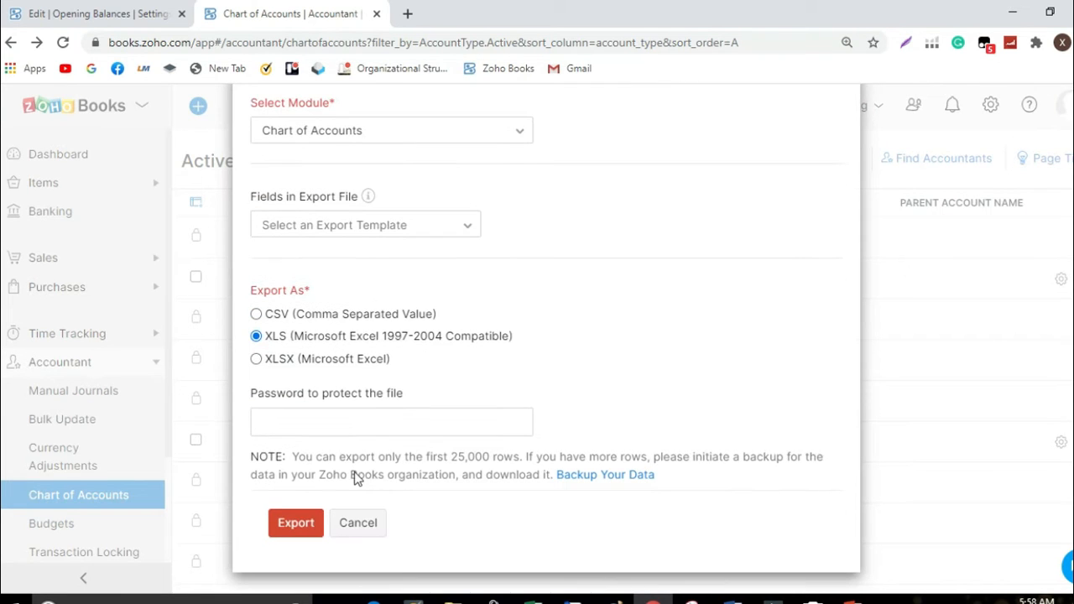
pyautogui.click(293, 523)
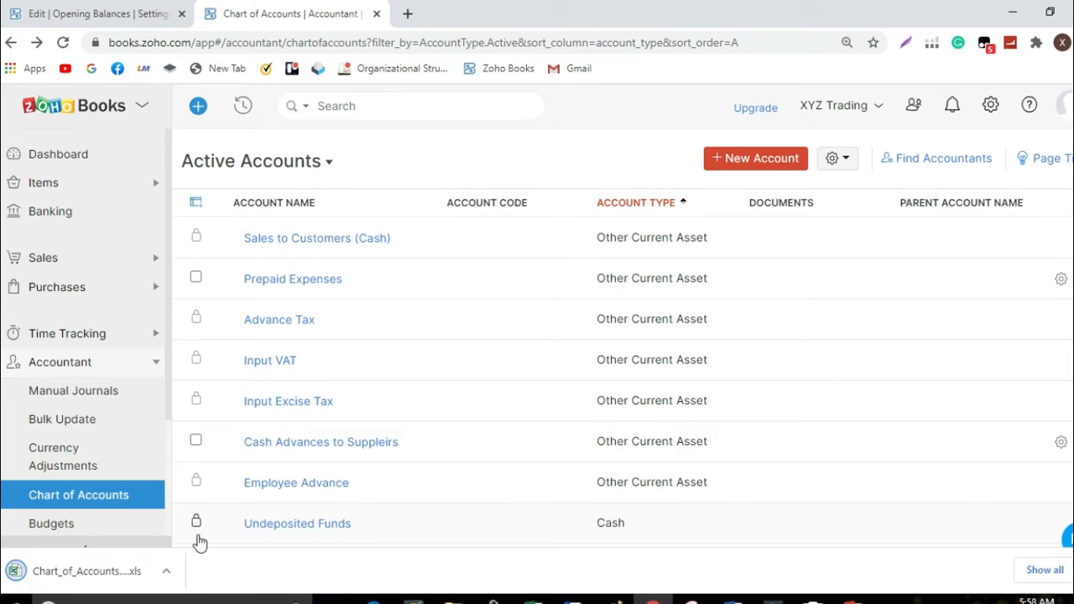
# Step: Open the exported Chart of Accounts file in Excel and enable editing
pyautogui.click(92, 571)
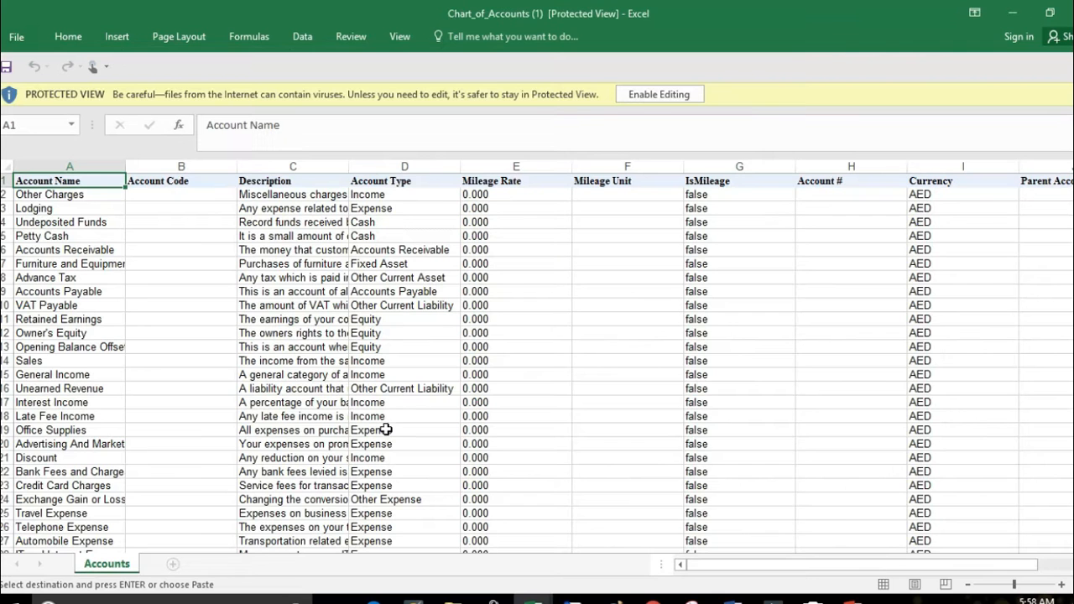
pyautogui.click(649, 95)
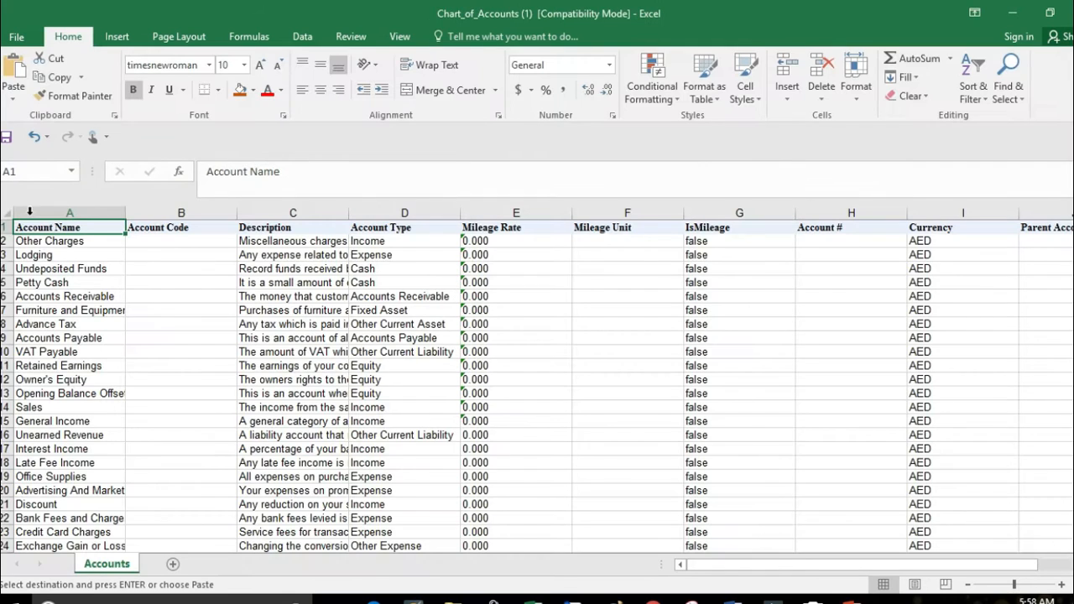
pyautogui.click(137, 244)
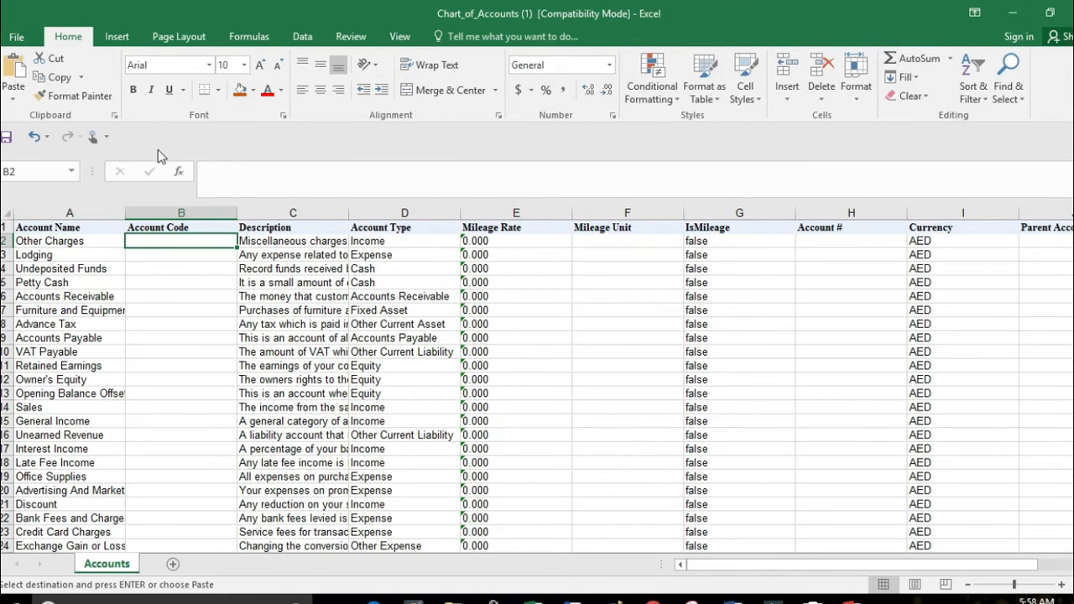
# Step: Turn on filters for the whole exported Accounts sheet
pyautogui.click(7, 212)
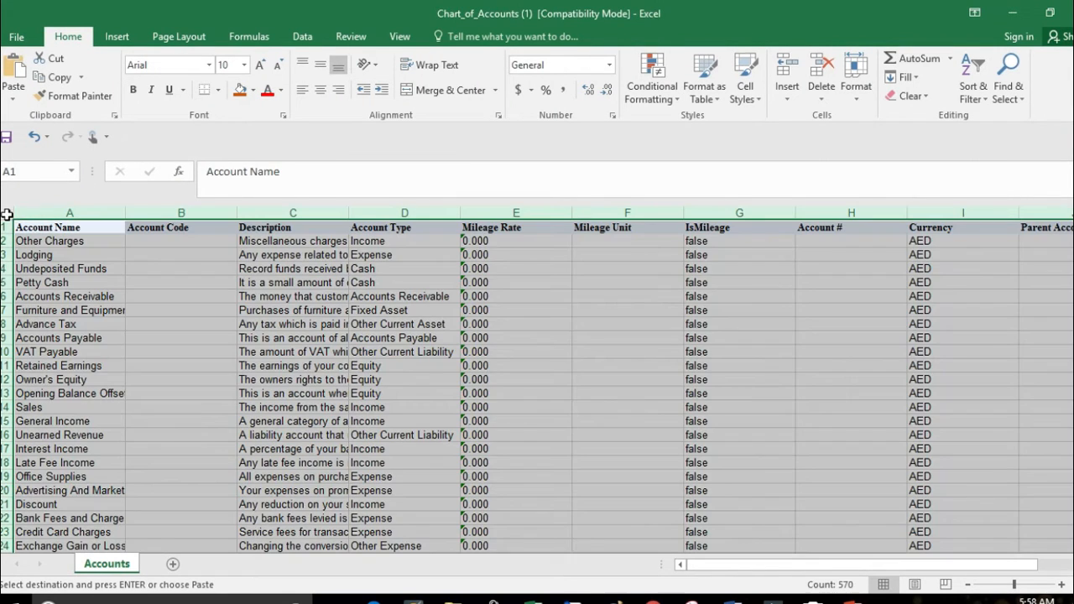
pyautogui.click(303, 38)
pyautogui.click(532, 76)
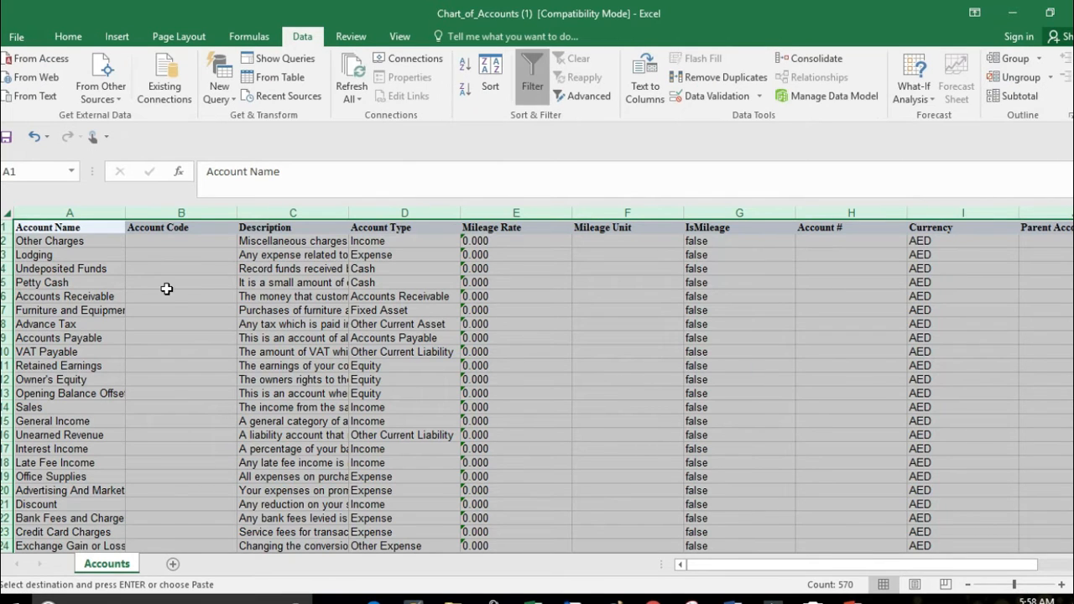
# Step: Sort the accounts by Account Name from A to Z and widen the Account Name column to fit the full names
pyautogui.click(155, 296)
pyautogui.click(117, 228)
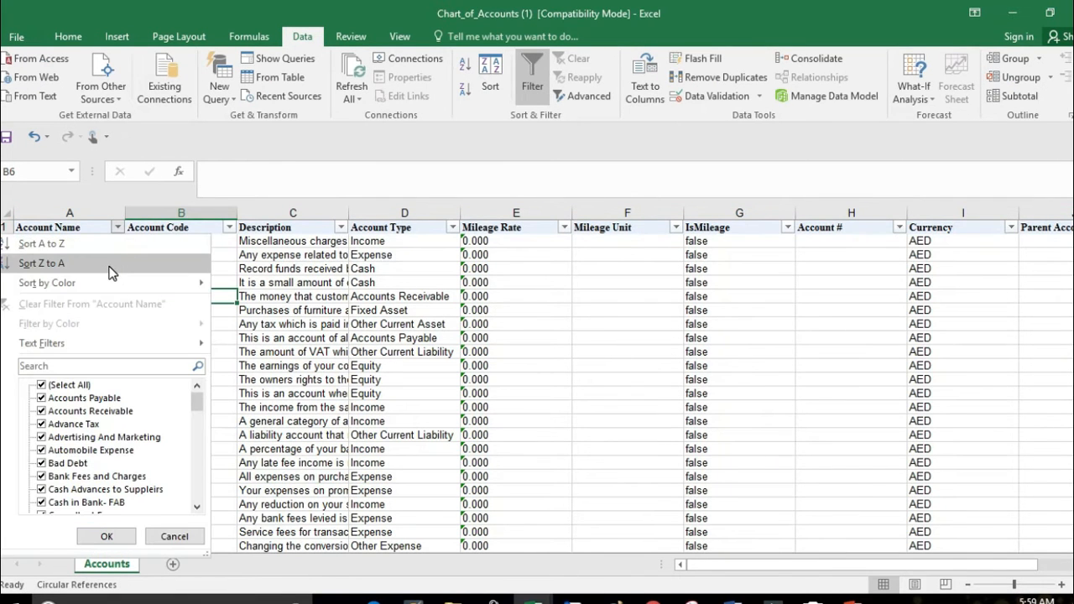
pyautogui.moveTo(144, 290)
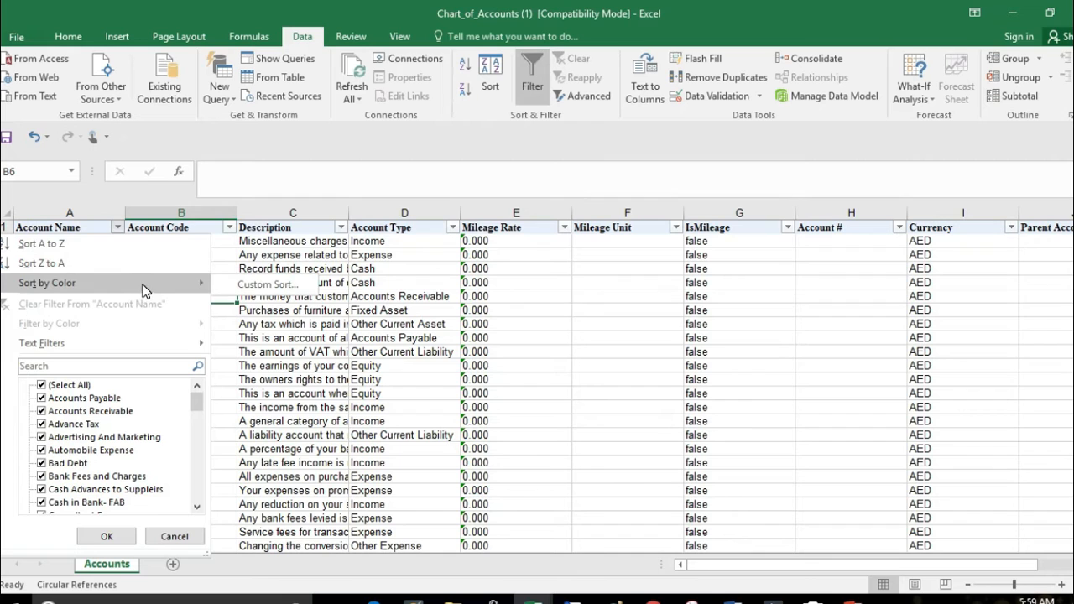
pyautogui.moveTo(144, 340)
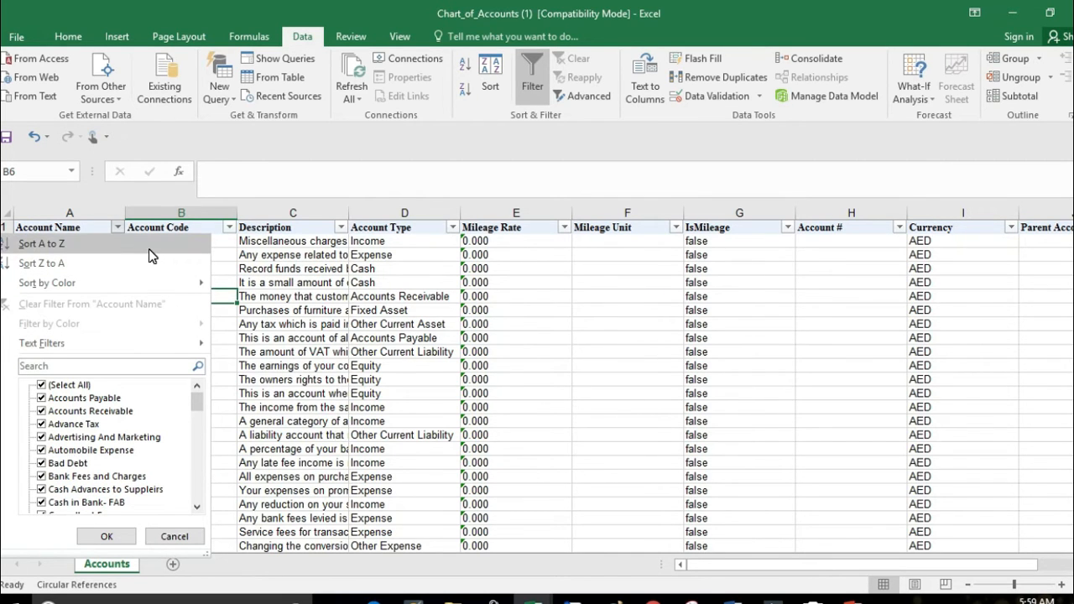
pyautogui.click(43, 244)
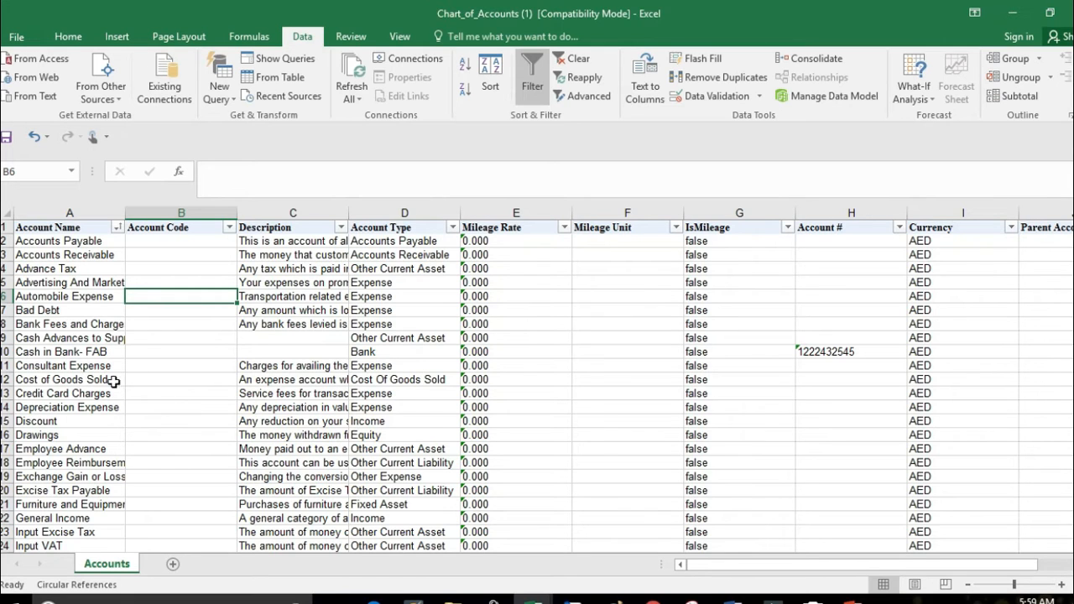
pyautogui.moveTo(127, 214); pyautogui.dragTo(189, 235)
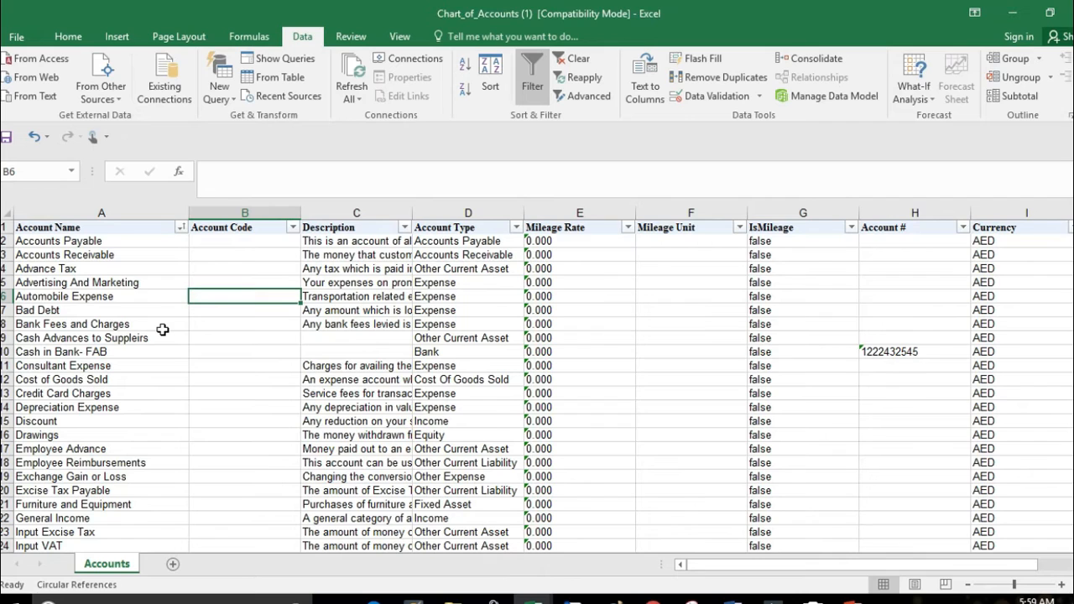
# Step: Compare the accounts on the XYZ Zoho Requirements workbook's opening balance sheet with those in the exported Chart of Accounts
pyautogui.moveTo(533, 596)
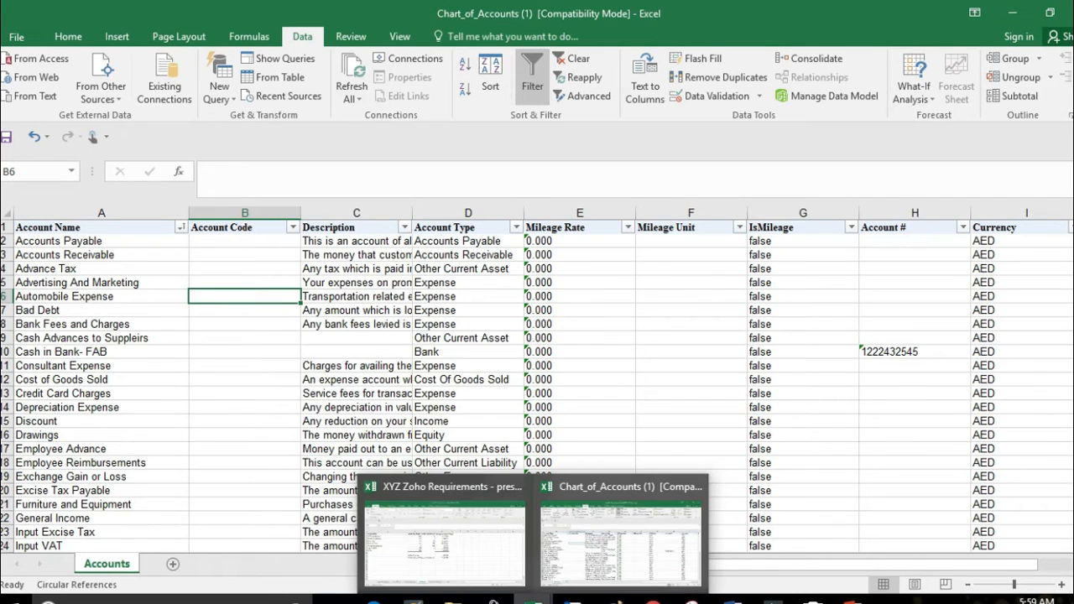
pyautogui.click(502, 561)
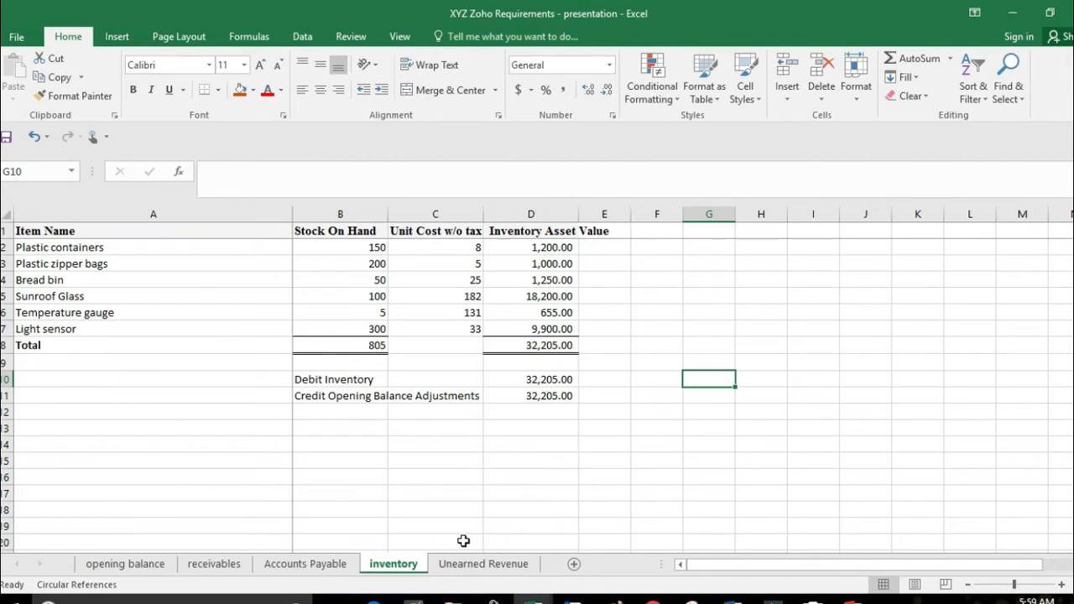
pyautogui.click(125, 564)
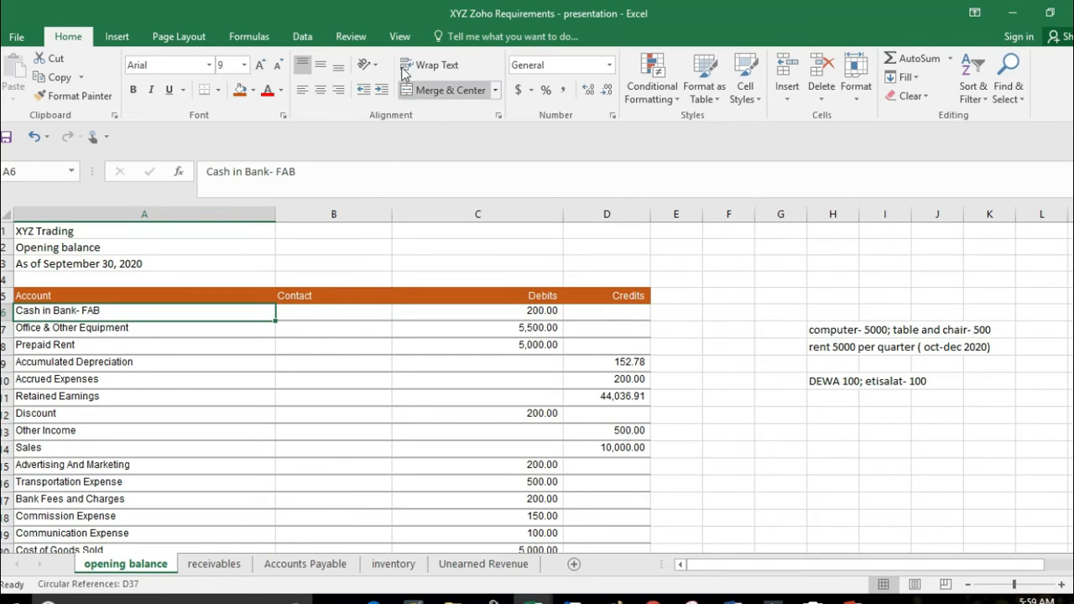
pyautogui.click(400, 38)
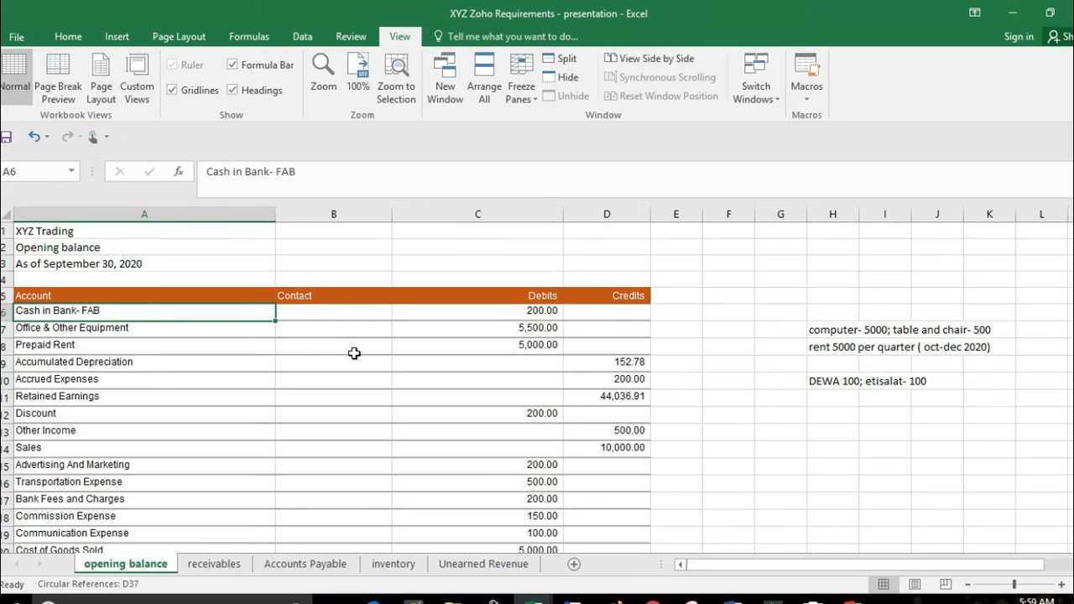
pyautogui.click(540, 434)
pyautogui.scroll(-2, 194, 367)
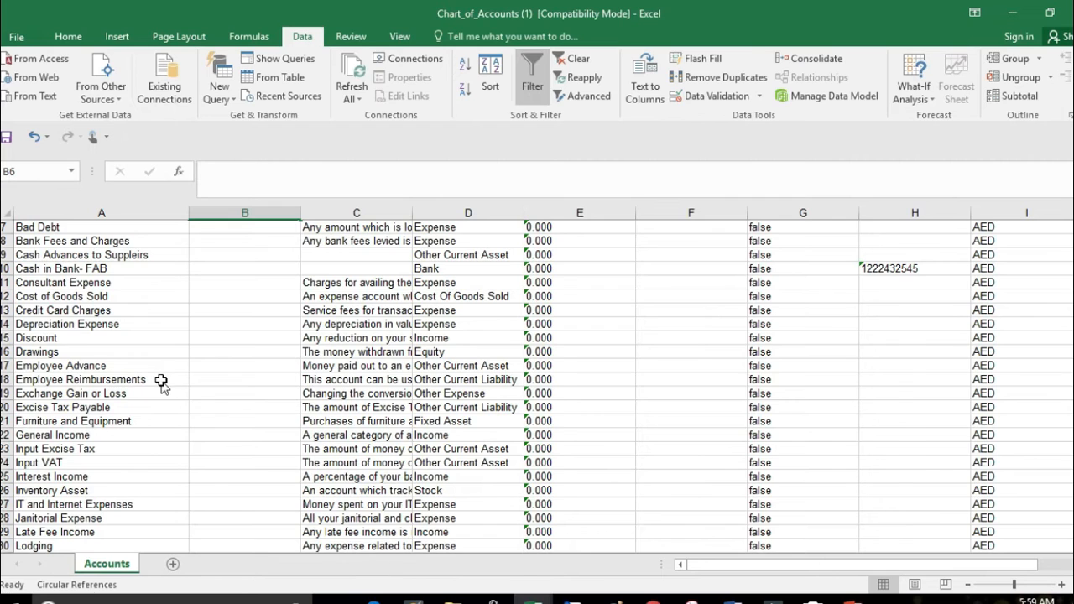
# Step: Create a Zoho Books account of type Other Asset, using the name Office & Other Equipment copied from the opening balance sheet
pyautogui.hotkey('alt', 'Tab')
pyautogui.click(94, 331)
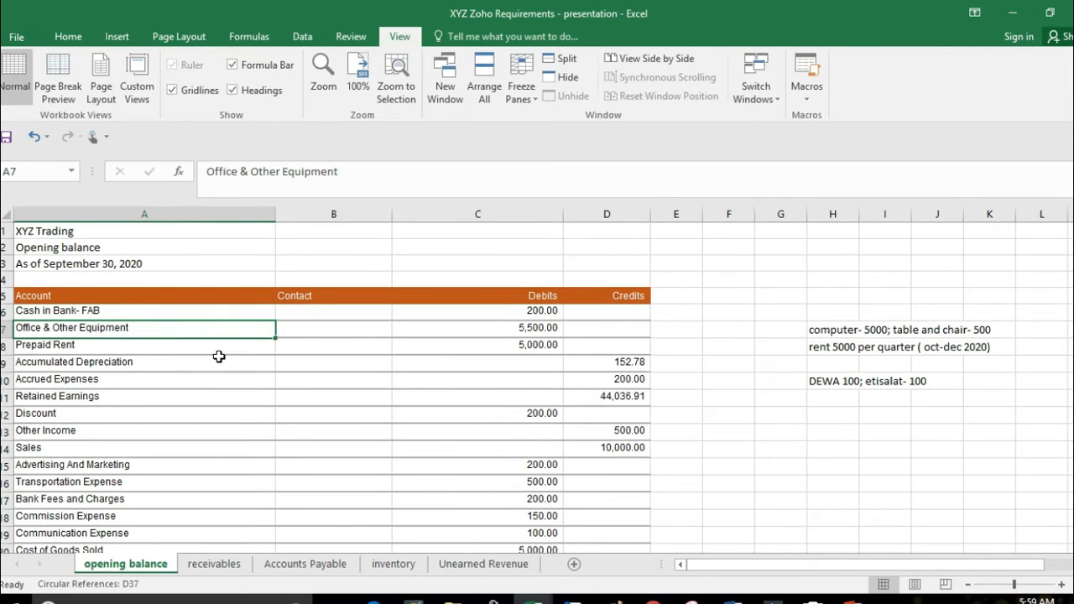
pyautogui.hotkey('ctrl', 'c')
pyautogui.click(642, 598)
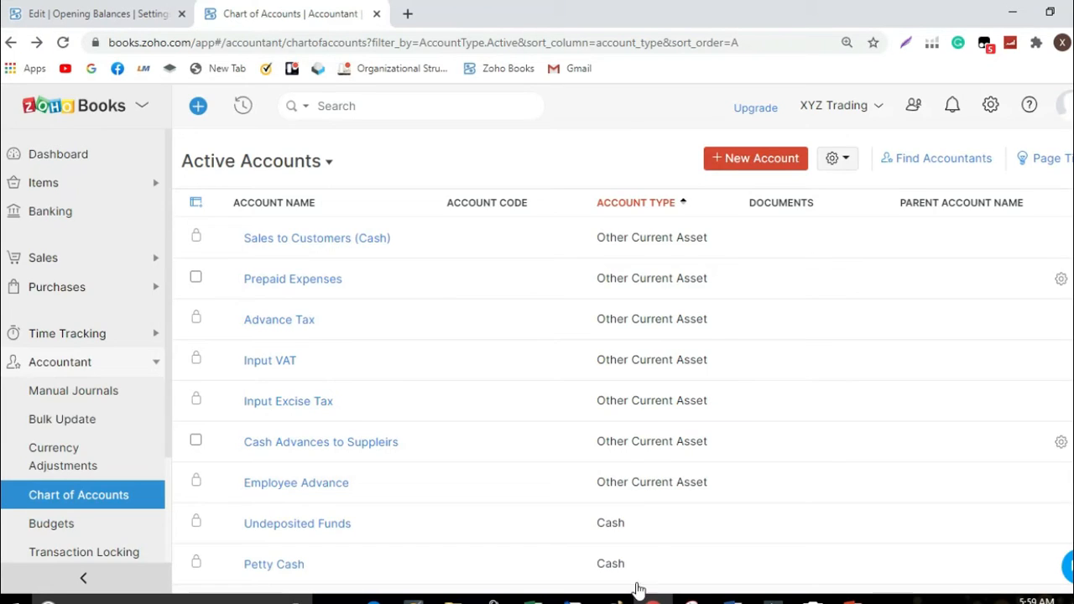
pyautogui.click(765, 164)
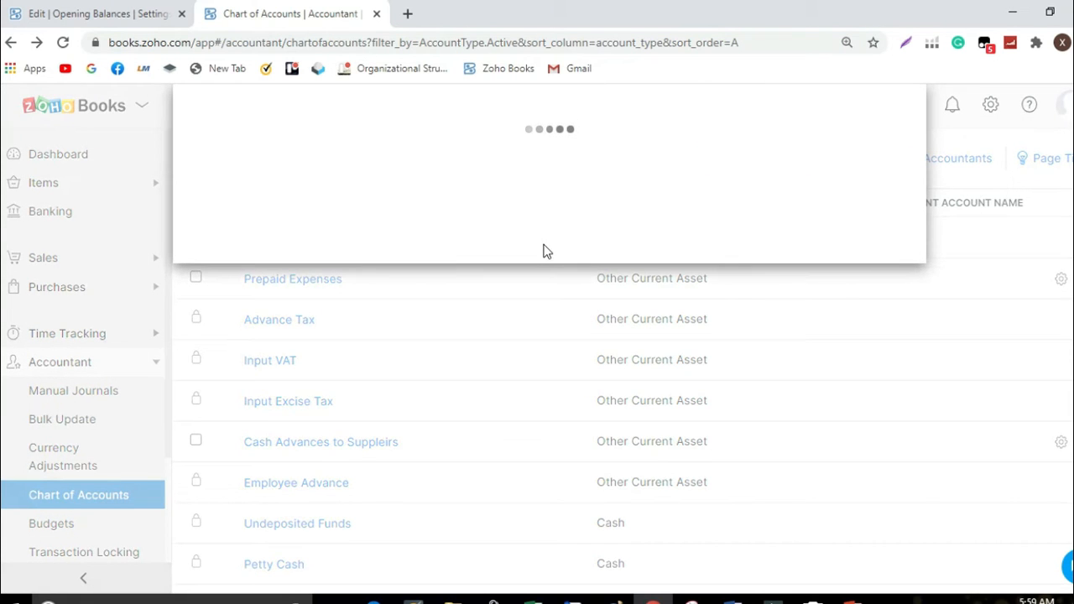
pyautogui.hotkey('ctrl', 'v')
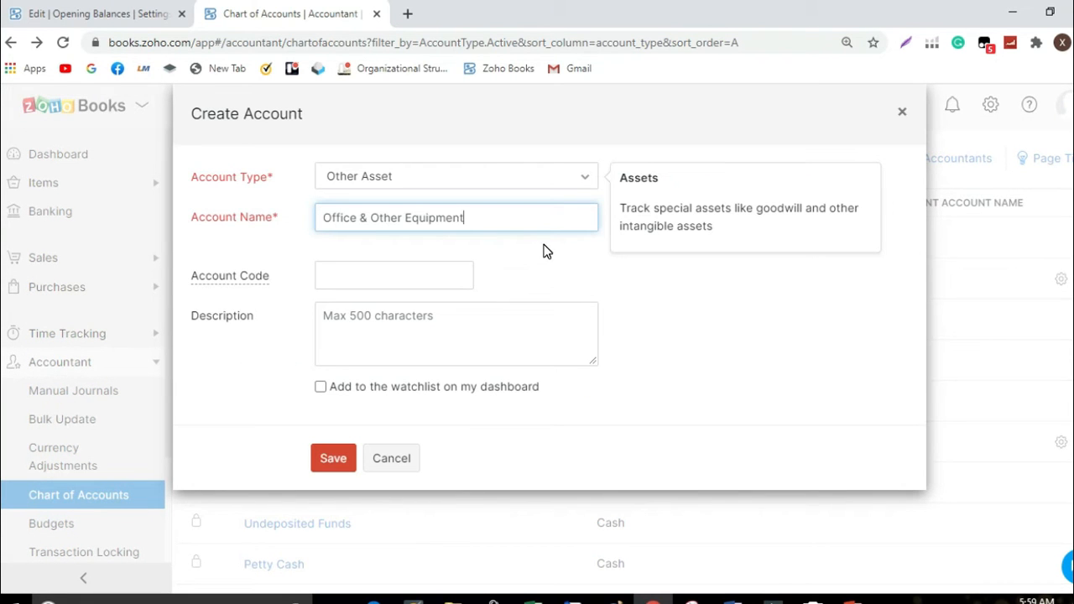
pyautogui.click(592, 180)
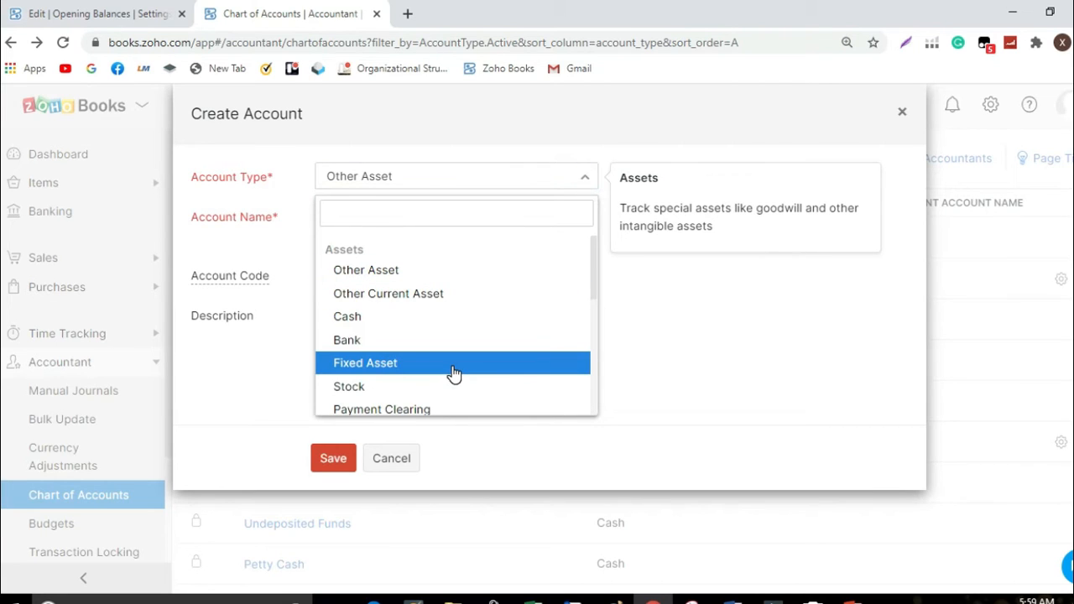
pyautogui.click(437, 278)
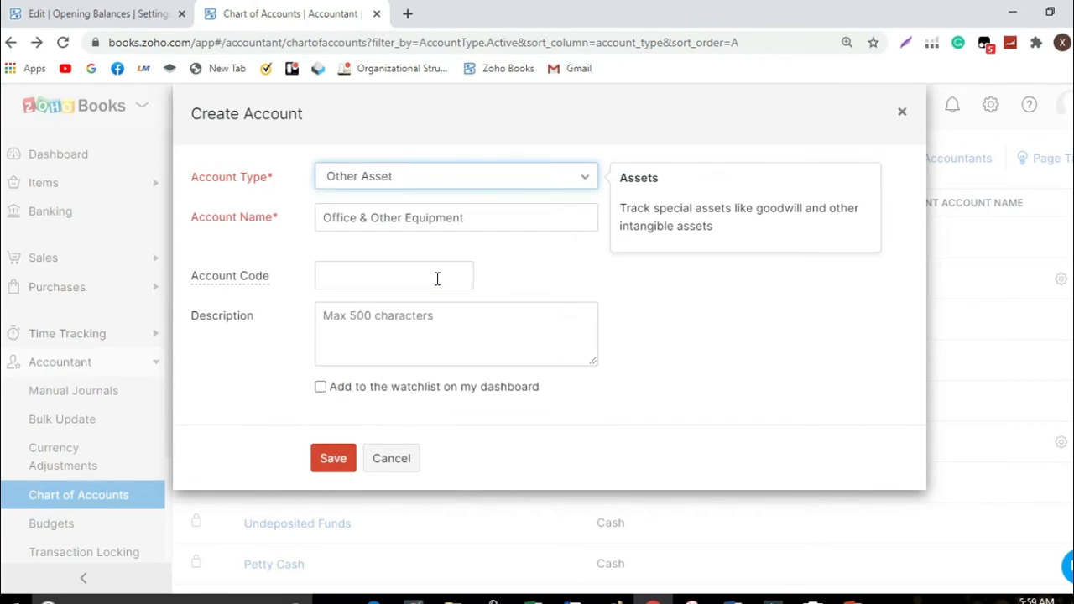
pyautogui.click(339, 467)
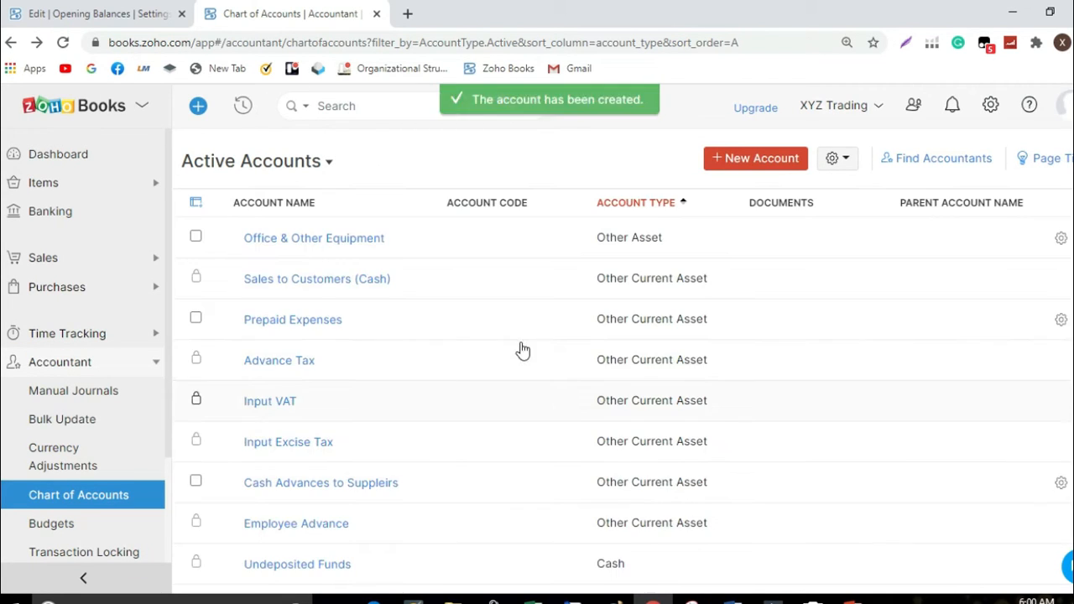
# Step: Copy the Prepaid Rent account name from the opening balance sheet and look for a matching account in the exported Chart of Accounts
pyautogui.hotkey('alt', 'Tab')
pyautogui.click(135, 346)
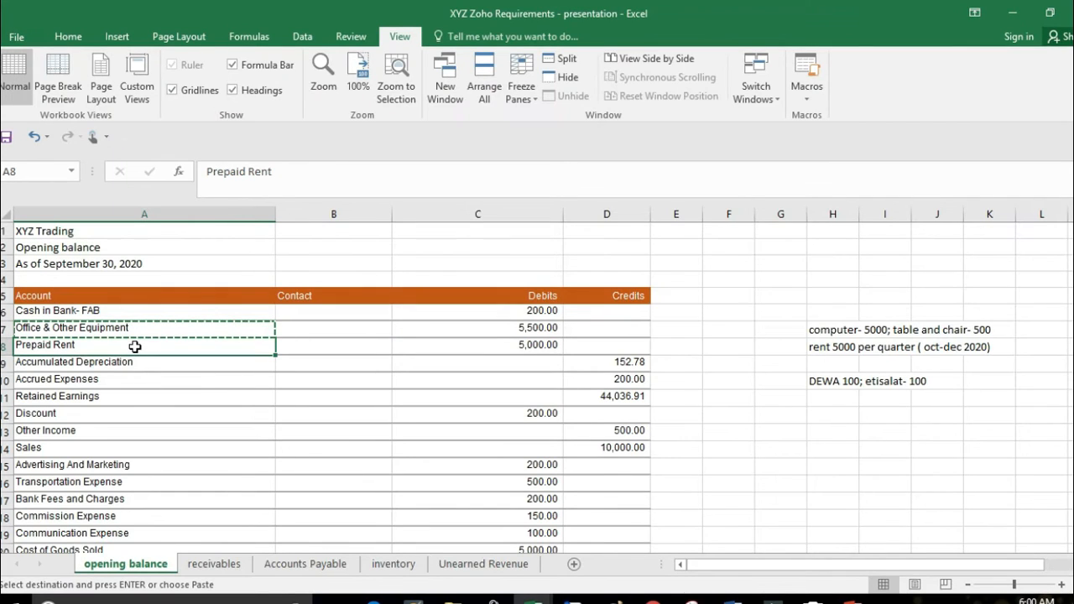
pyautogui.hotkey('ctrl', 'c')
pyautogui.hotkey('alt', 'Tab')
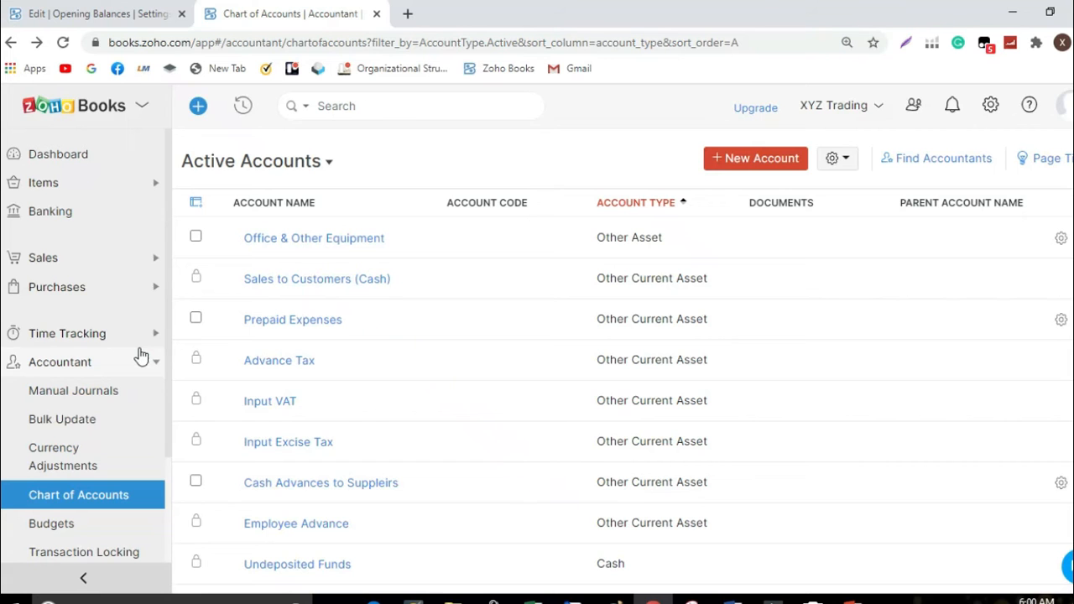
pyautogui.click(534, 595)
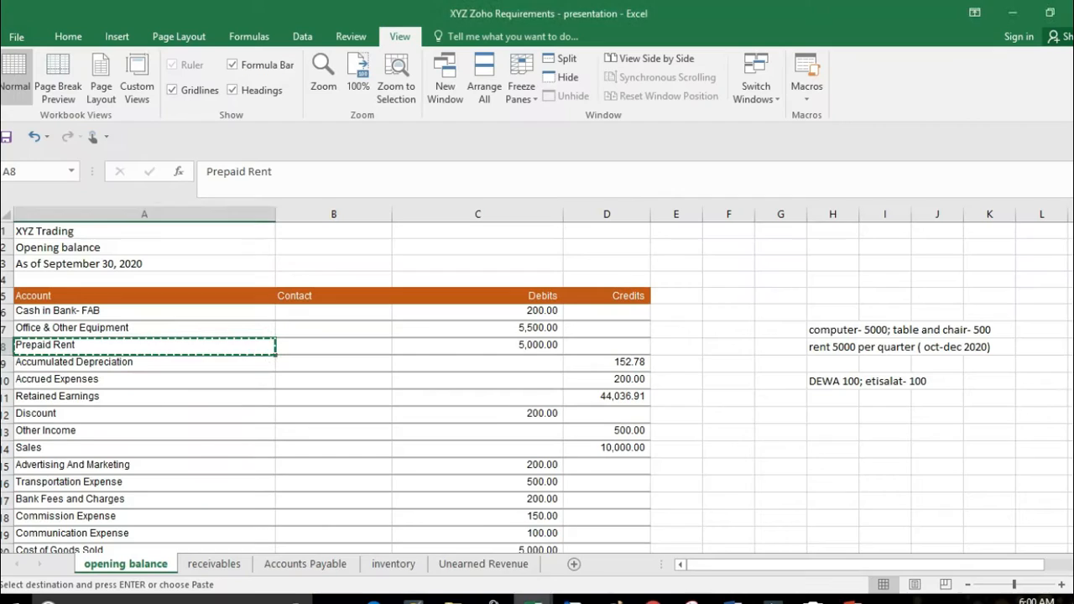
pyautogui.click(603, 530)
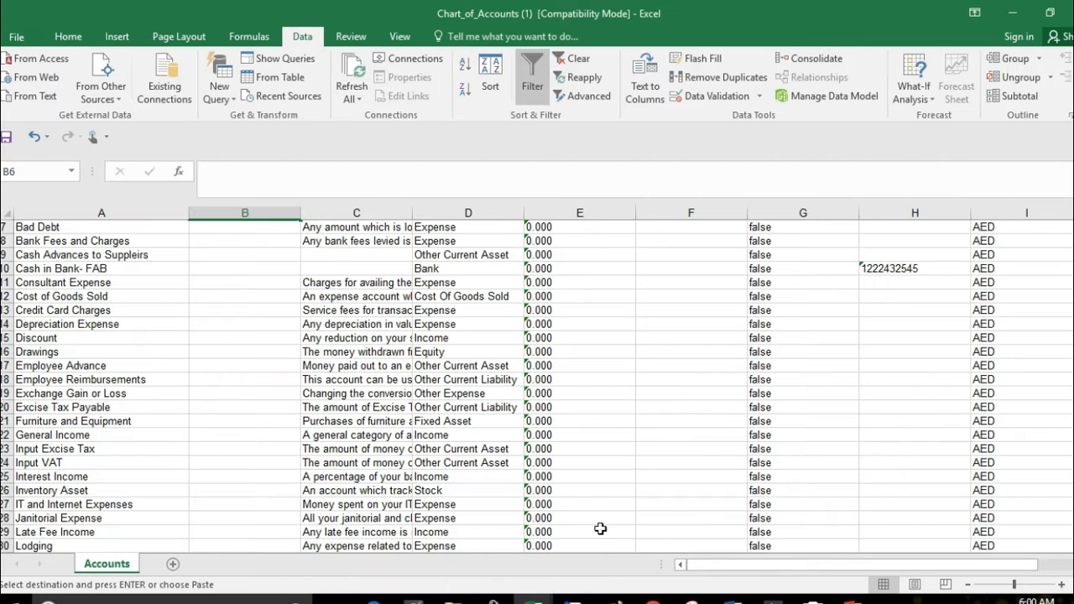
pyautogui.scroll(-3, 180, 356)
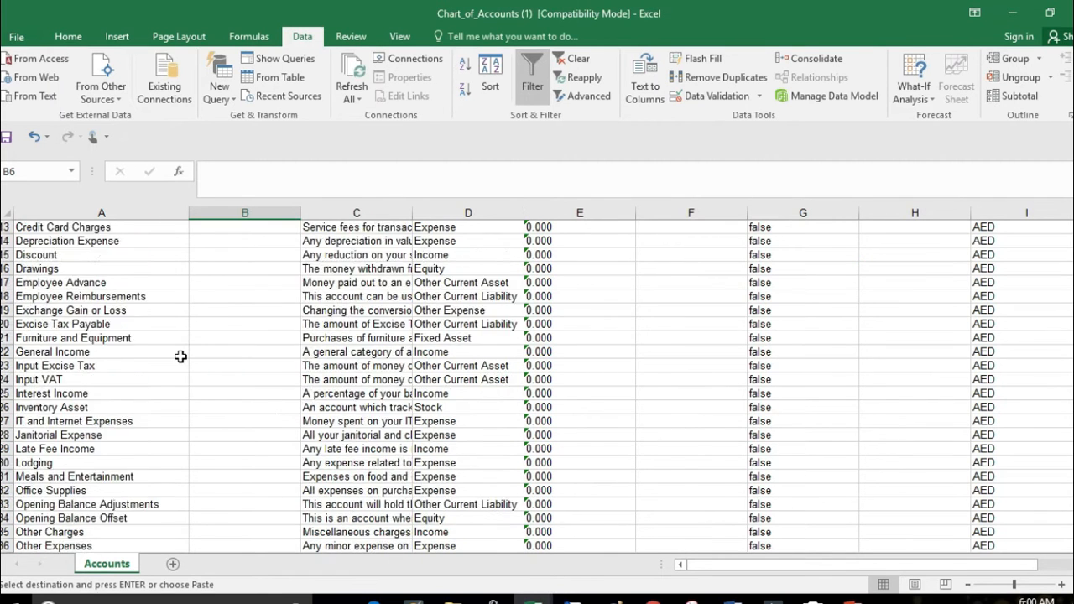
pyautogui.scroll(-4, 180, 357)
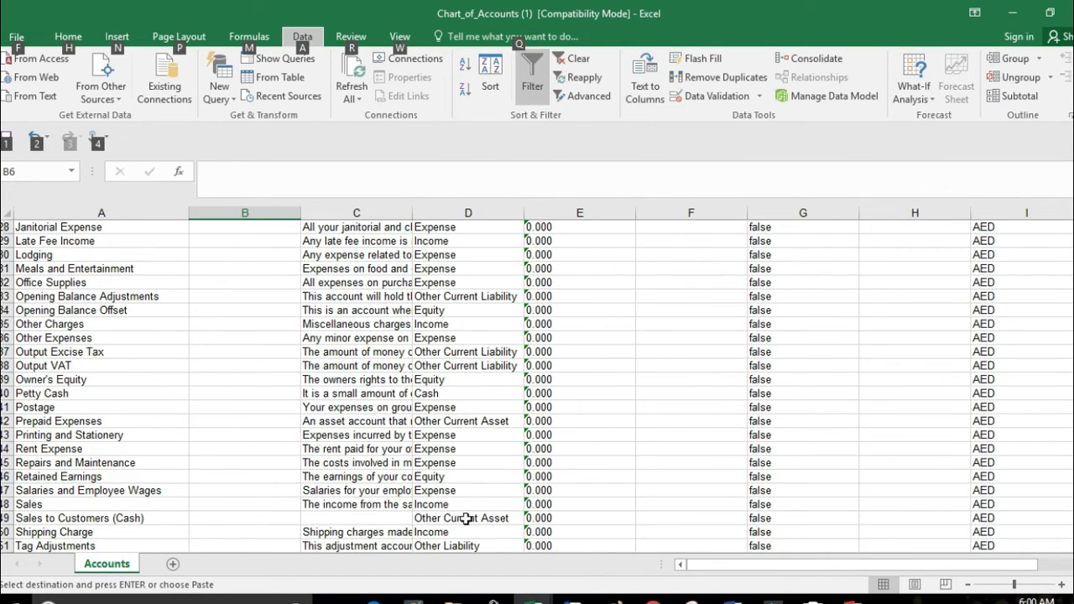
# Step: Create a new account named Prepaid Rent in Zoho Books with the account type Other Asset
pyautogui.click(652, 598)
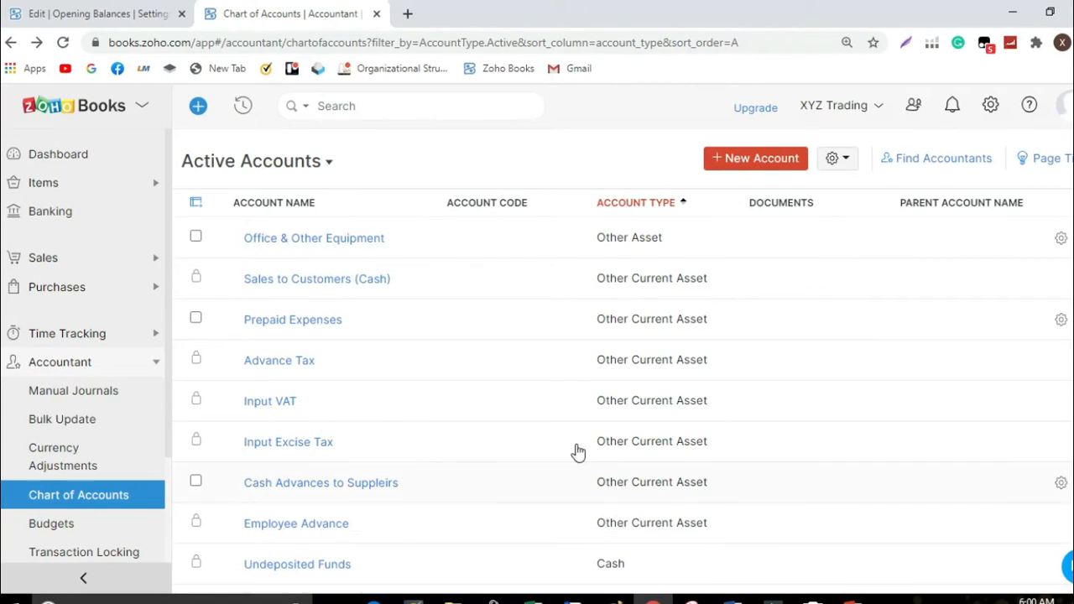
pyautogui.click(771, 160)
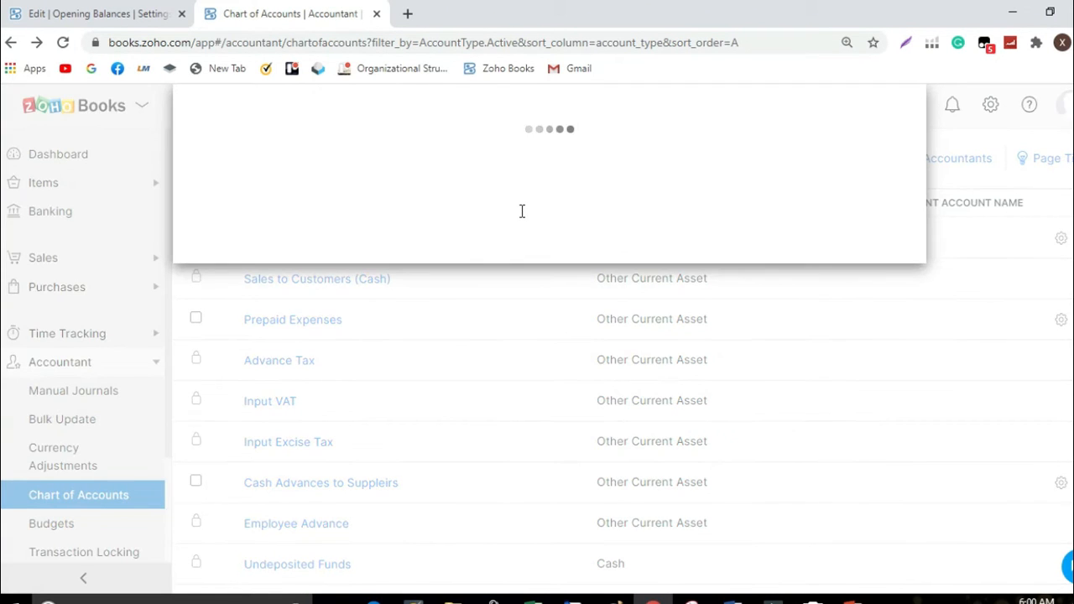
pyautogui.write('Prepaid Rent')
pyautogui.click(346, 483)
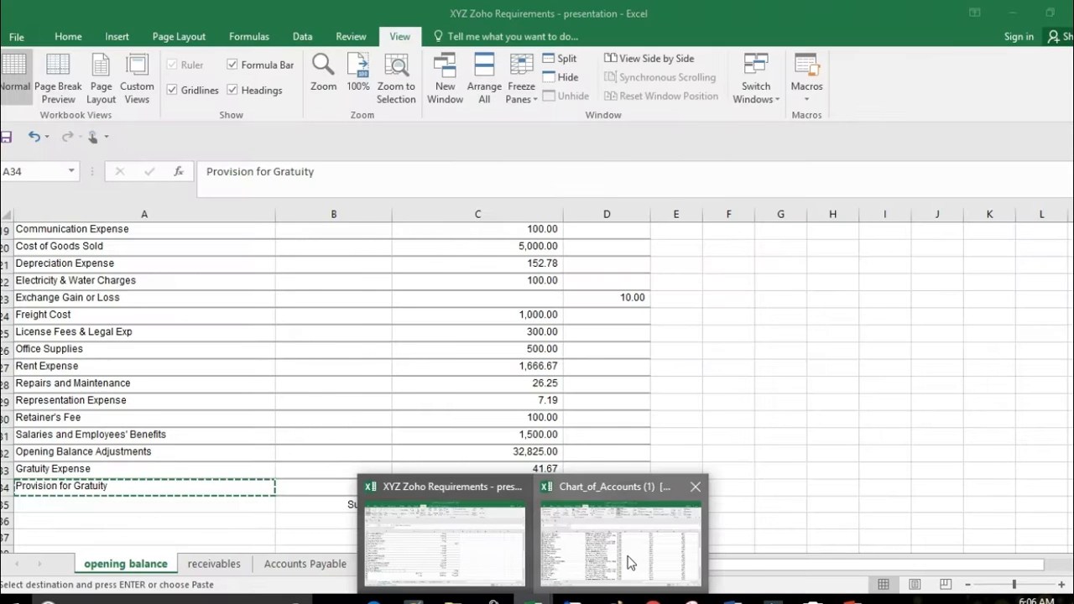
# Step: Start a new Zoho Books account named Provision for Gratuity, copied from the opening balance sheet, with the account type Long Term Liability
pyautogui.click(559, 558)
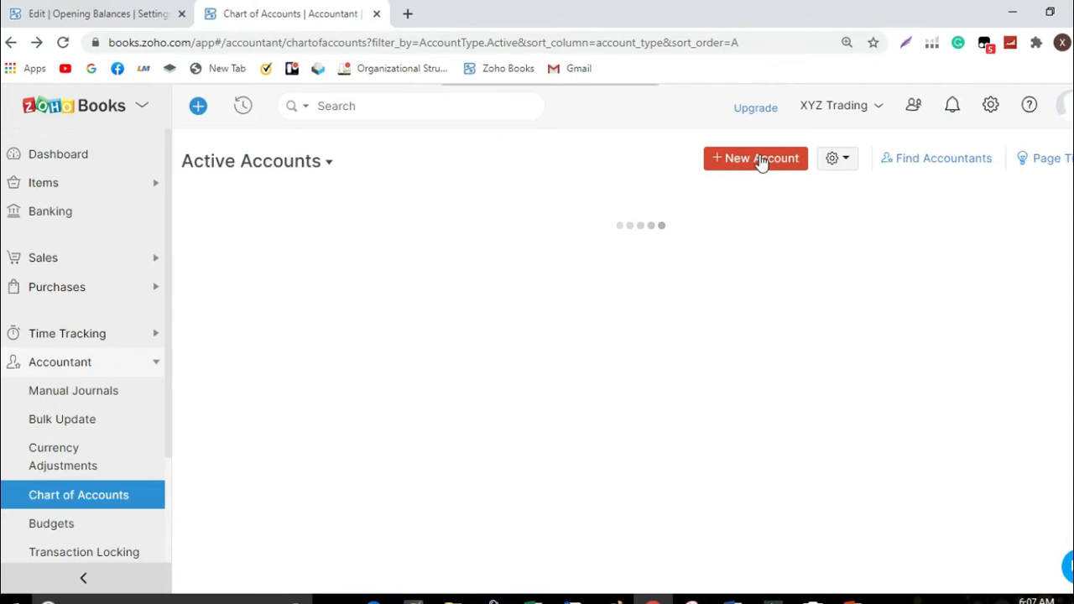
pyautogui.click(766, 158)
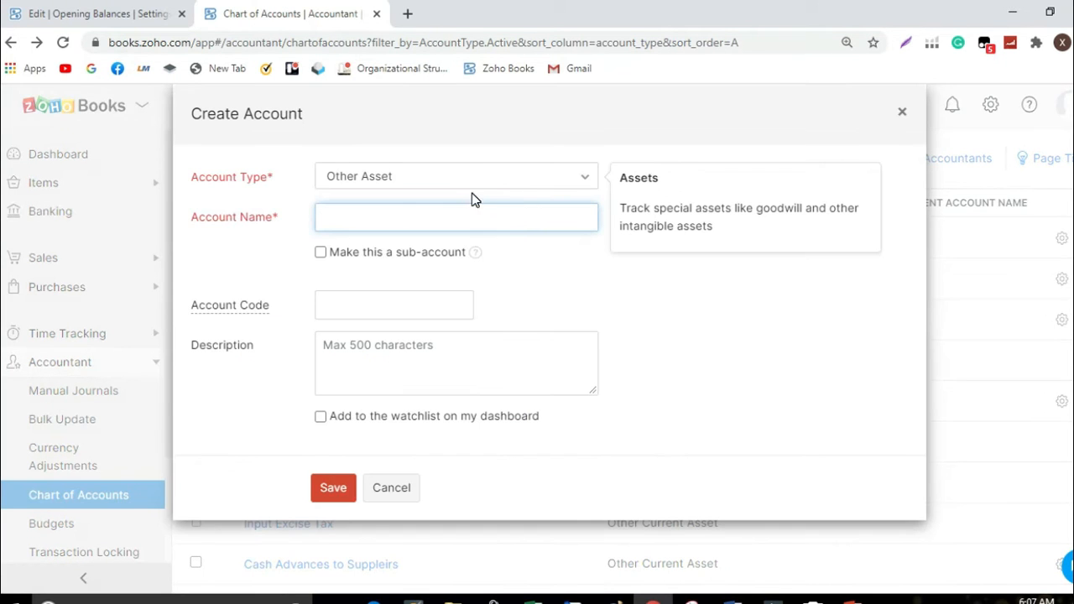
pyautogui.hotkey('ctrl', 'v')
pyautogui.click(473, 185)
pyautogui.scroll(-6, 476, 338)
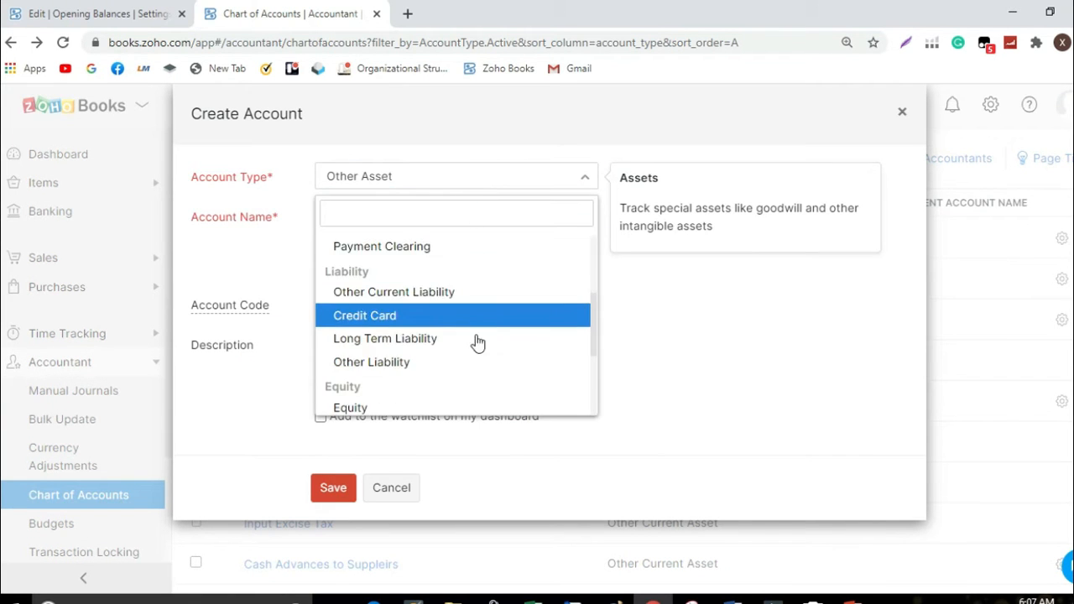
pyautogui.scroll(3, 476, 339)
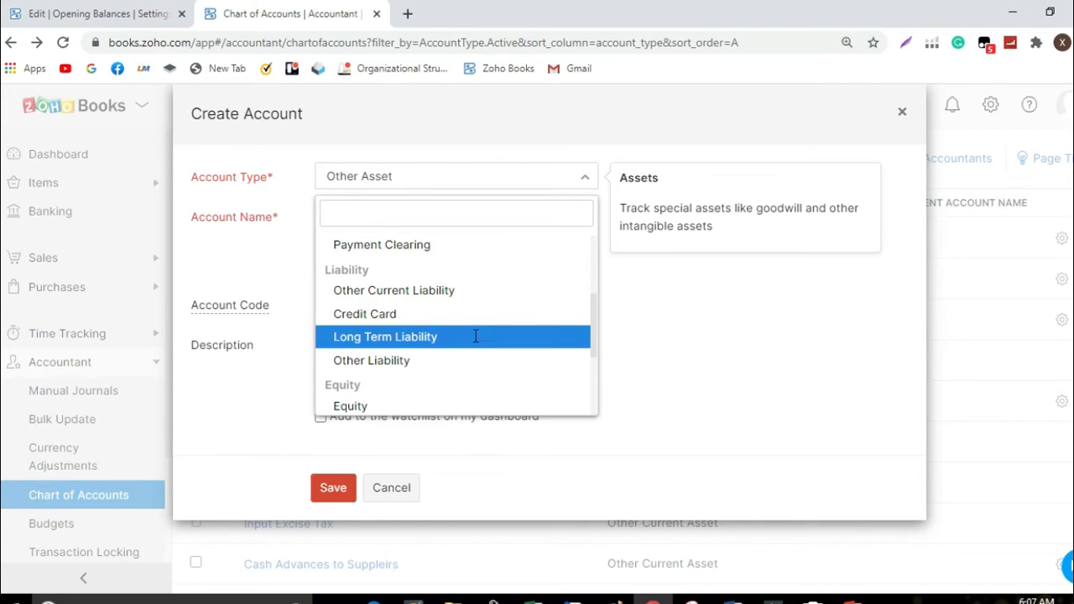
pyautogui.click(474, 338)
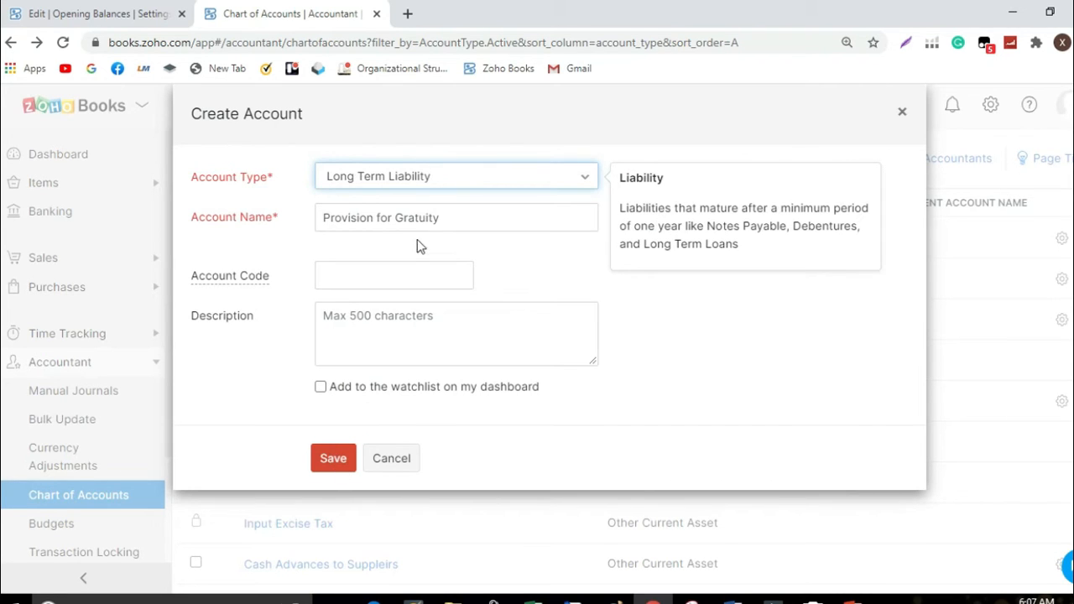
# Step: Reselect the account type for Provision for Gratuity among the liability options and save the account
pyautogui.click(450, 187)
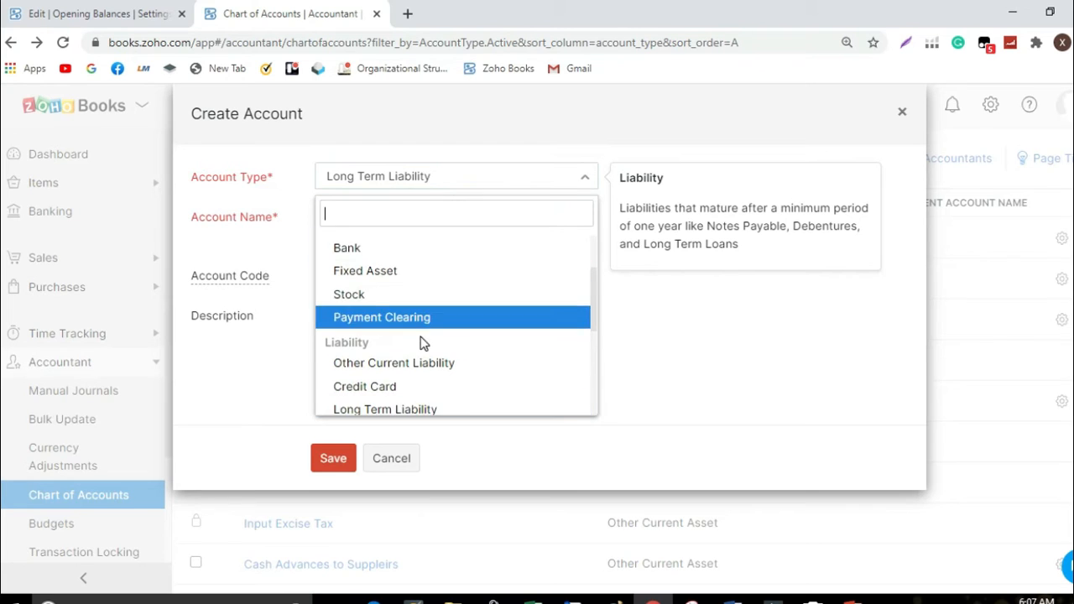
pyautogui.scroll(-1, 424, 344)
pyautogui.click(371, 351)
pyautogui.click(345, 463)
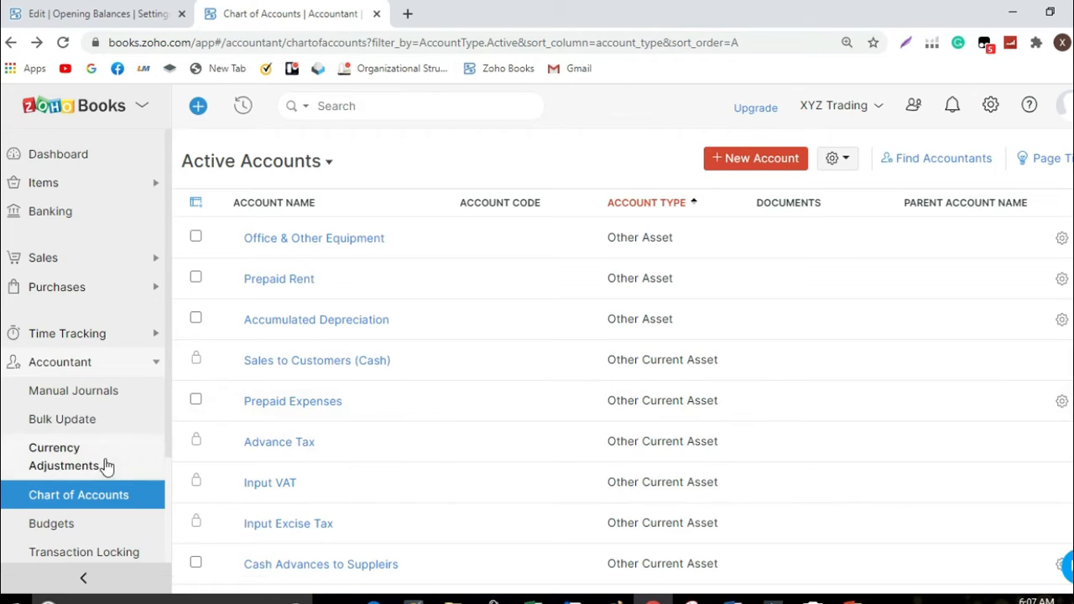
# Step: Start a new manual journal in the Accountant section and date it 15 Oct 2020
pyautogui.scroll(-1, 99, 449)
pyautogui.click(97, 317)
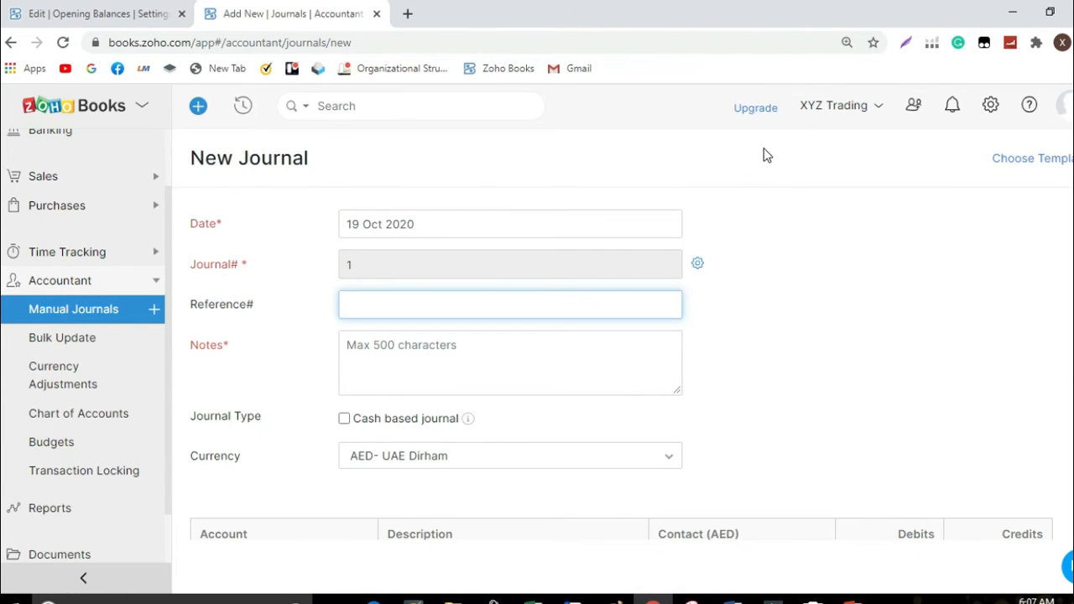
pyautogui.click(381, 224)
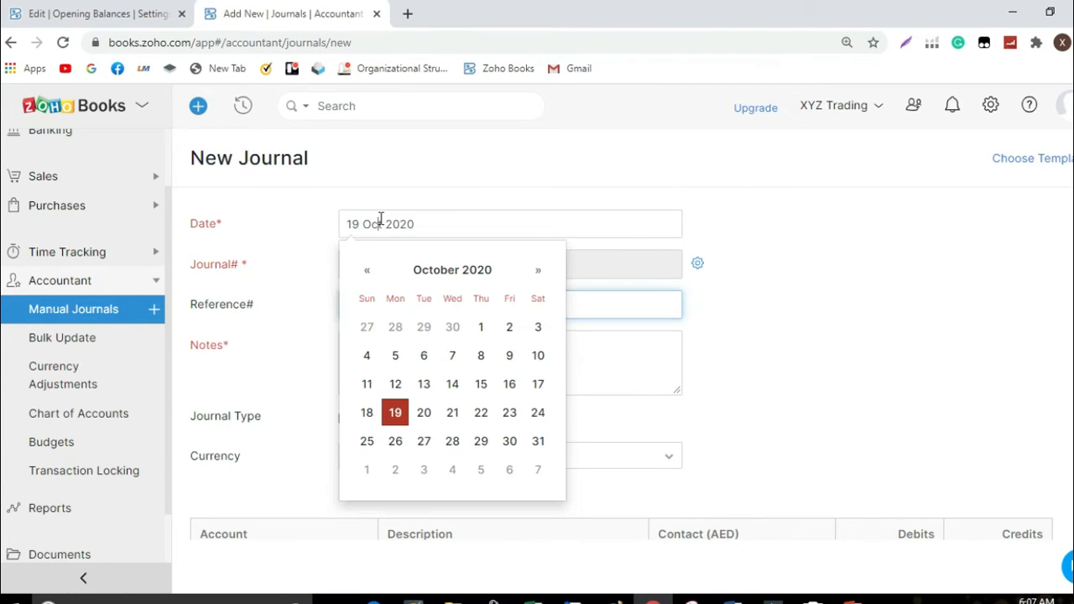
pyautogui.click(481, 383)
# Step: Enter Zoho Opening Balance as the journal's reference and copy the same text into its notes
pyautogui.click(434, 308)
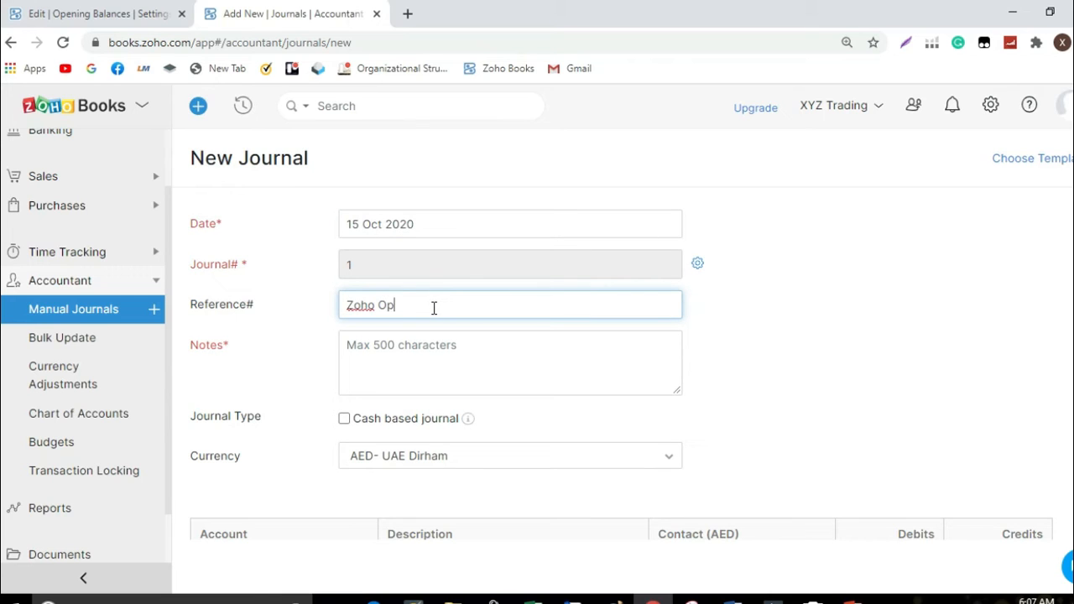
pyautogui.write('Zoho Opening Balance')
pyautogui.moveTo(503, 304); pyautogui.dragTo(338, 303)
pyautogui.hotkey('ctrl', 'c')
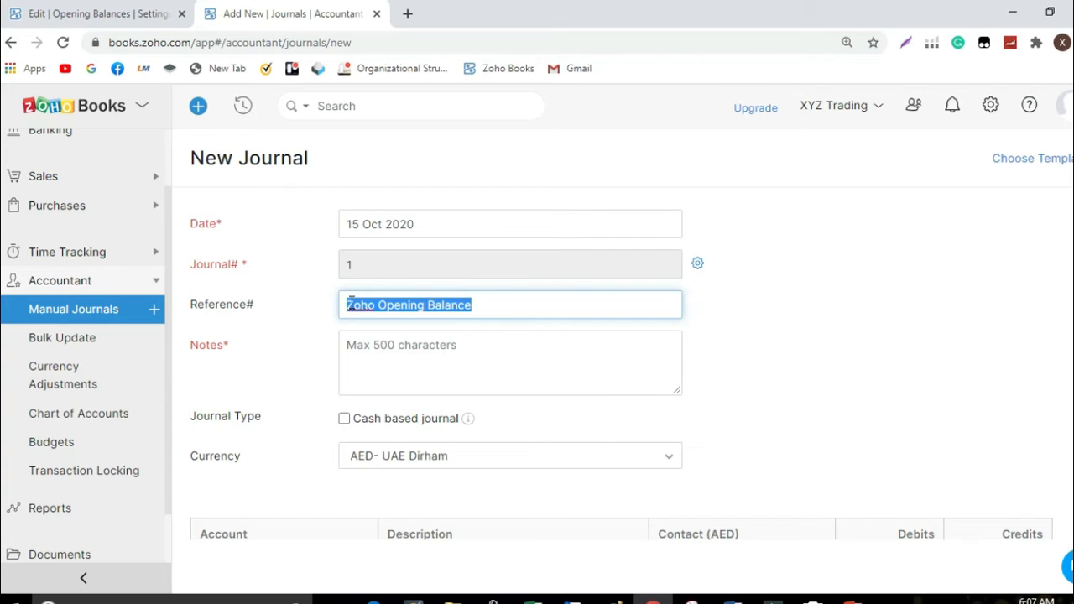
pyautogui.click(460, 335)
pyautogui.hotkey('ctrl', 'v')
pyautogui.scroll(-2, 495, 340)
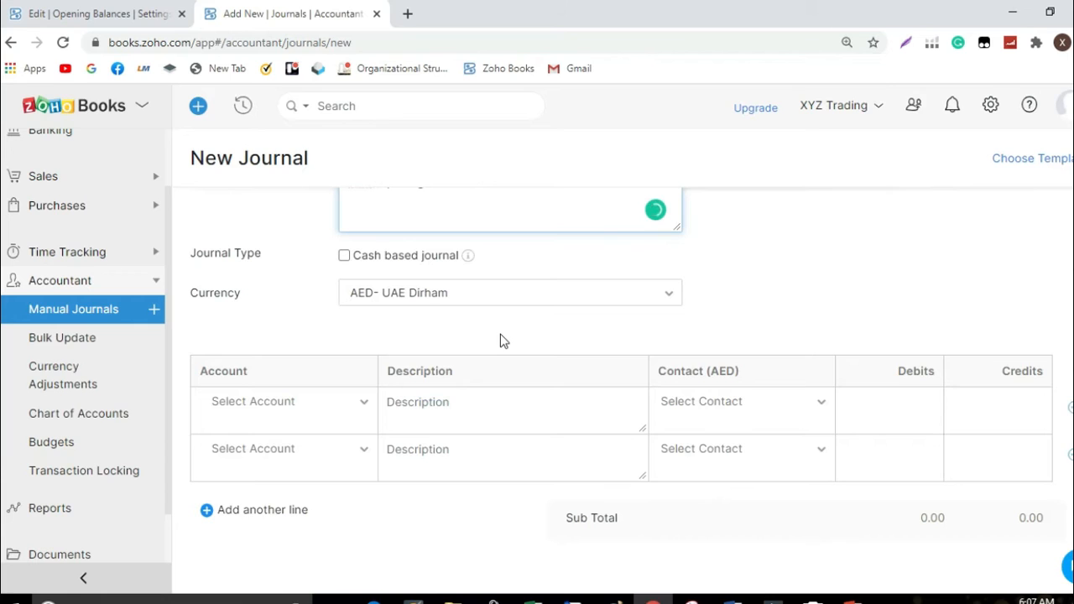
pyautogui.hotkey('ctrl', '-')
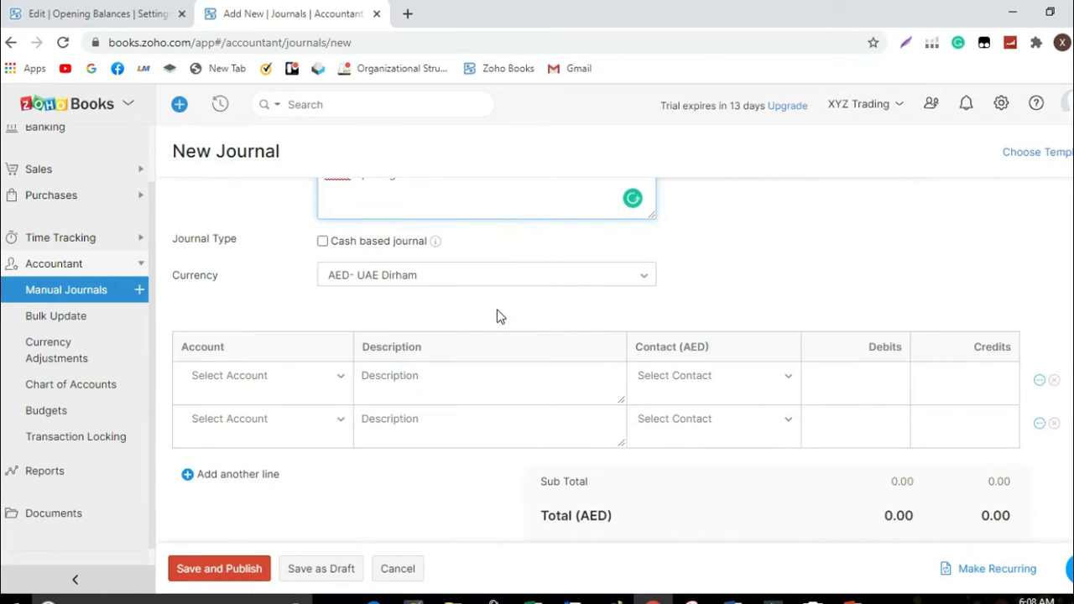
pyautogui.scroll(1, 497, 315)
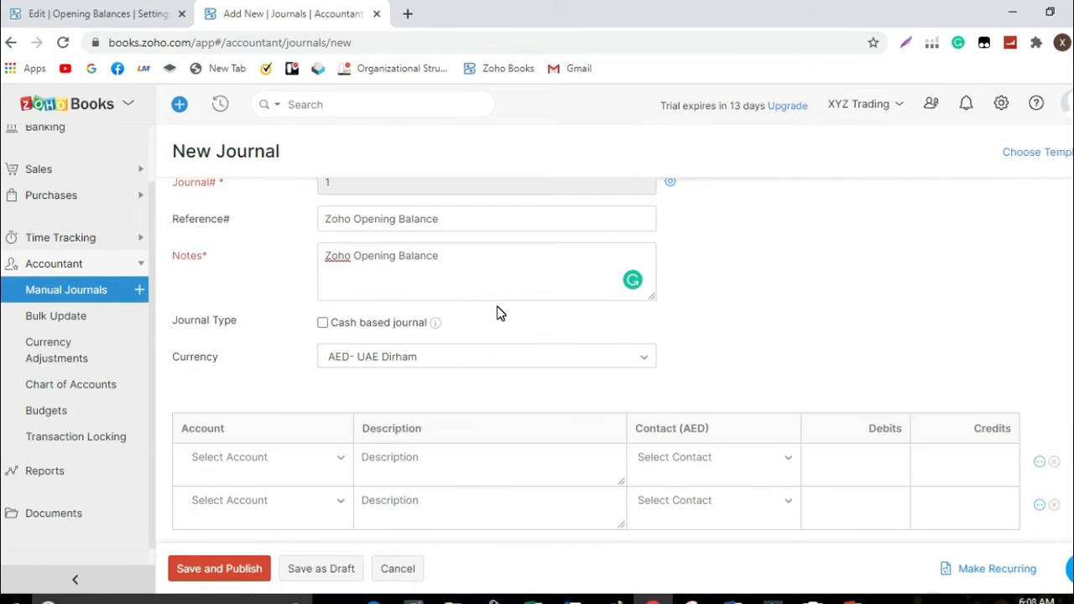
pyautogui.scroll(-1, 501, 313)
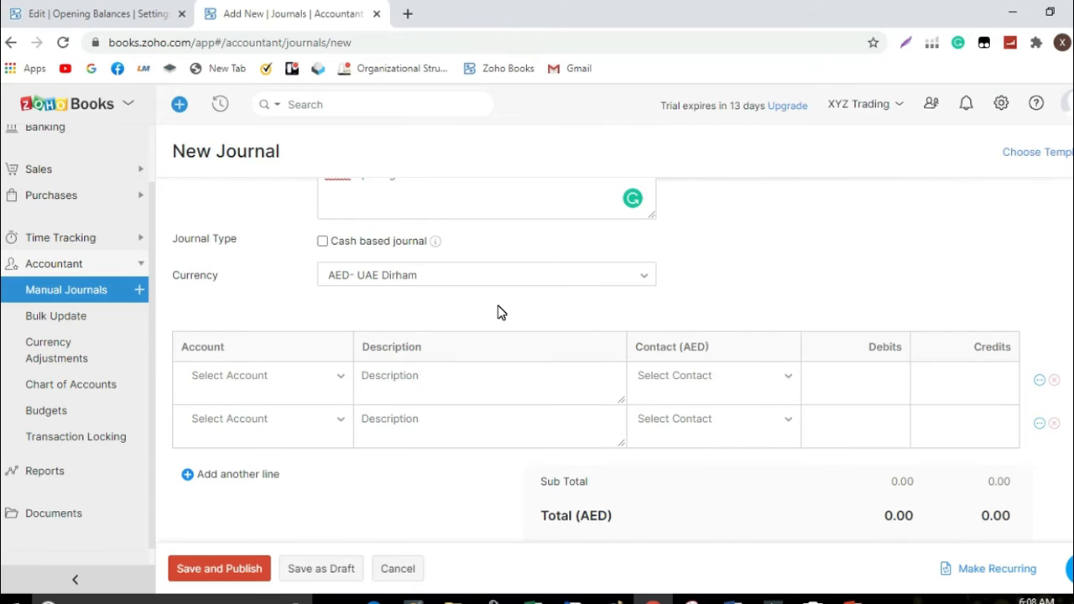
# Step: Fill in the description Zoho Opening Balance on the first two journal lines
pyautogui.click(476, 374)
pyautogui.hotkey('ctrl', 'v')
pyautogui.click(448, 424)
pyautogui.hotkey('ctrl', 'v')
# Step: Add three more journal lines, each with the description Zoho Opening Balance
pyautogui.scroll(-2, 451, 410)
pyautogui.click(277, 336)
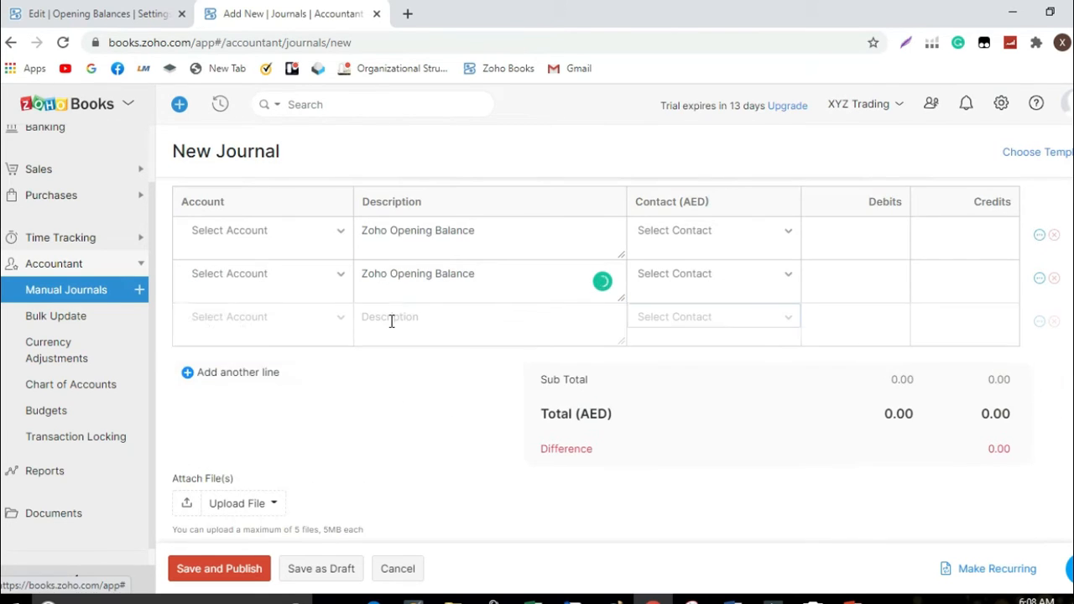
pyautogui.click(391, 319)
pyautogui.hotkey('ctrl', 'v')
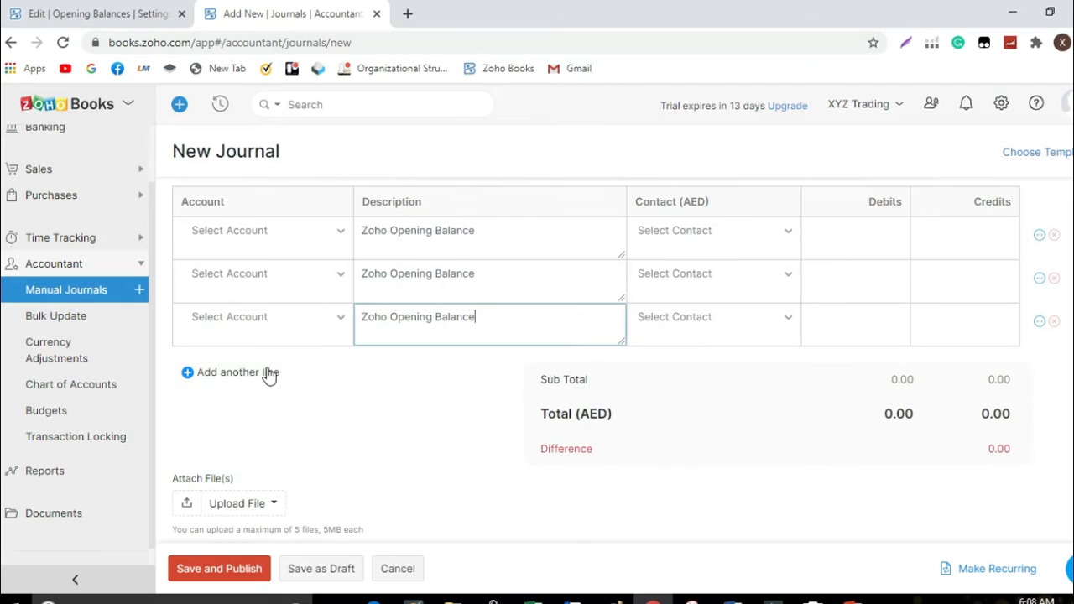
pyautogui.click(373, 369)
pyautogui.hotkey('ctrl', 'v')
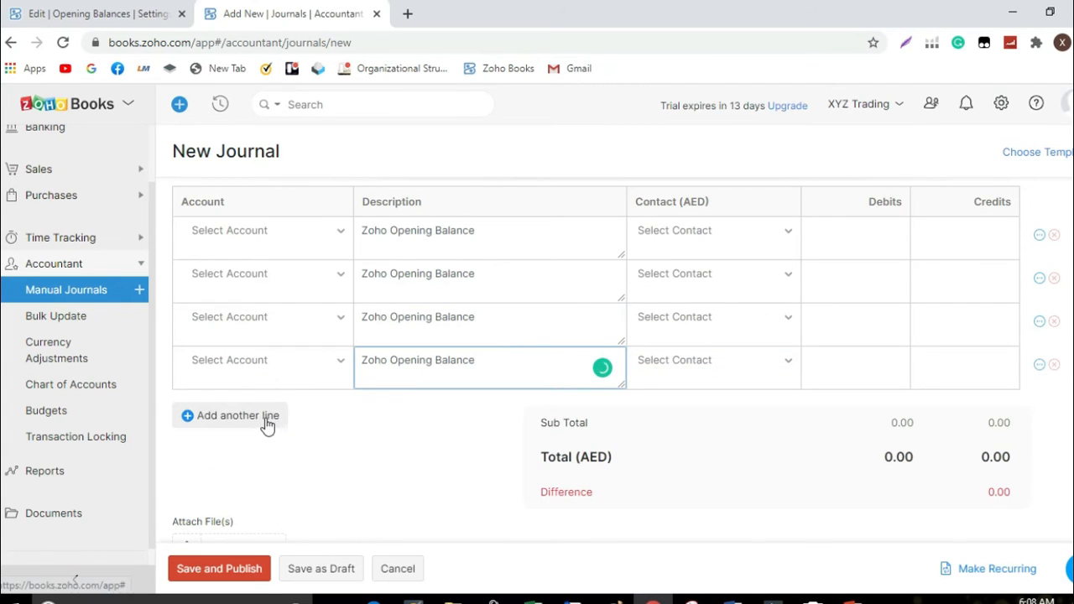
pyautogui.click(421, 406)
pyautogui.hotkey('ctrl', 'v')
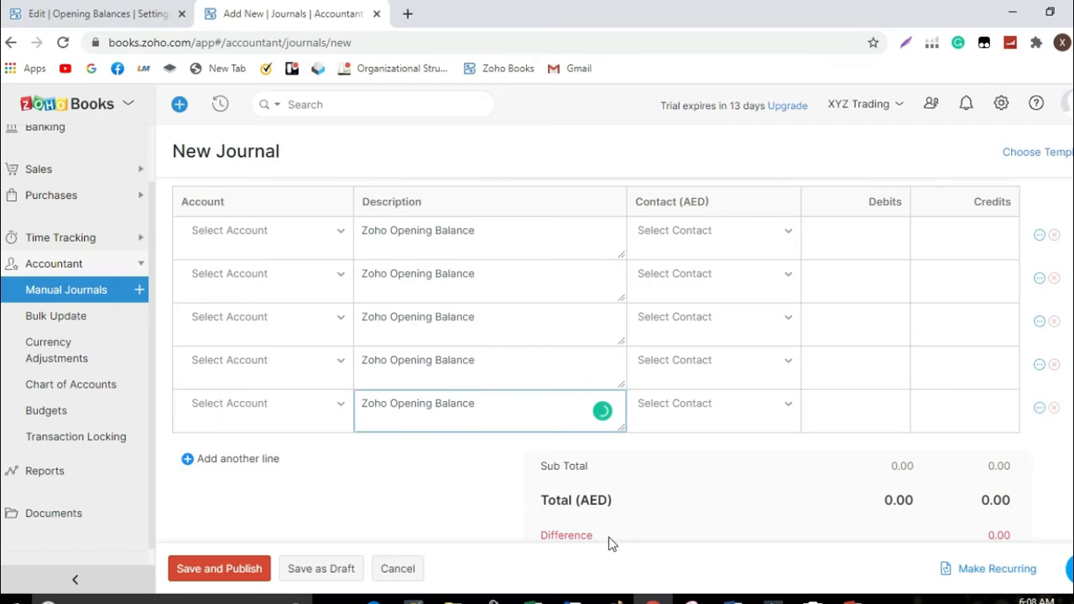
# Step: Copy Cash in Bank- FAB from the Excel opening balance sheet and set it as the first journal line's account in Zoho Books
pyautogui.click(541, 597)
pyautogui.hotkey('ctrl', 'c')
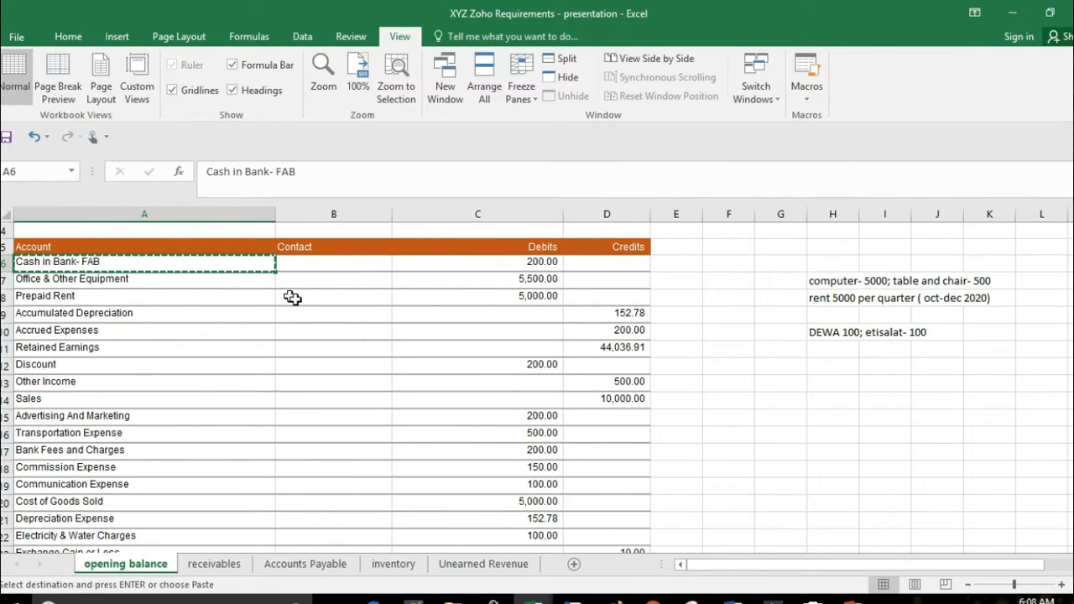
pyautogui.hotkey('alt', 'Tab')
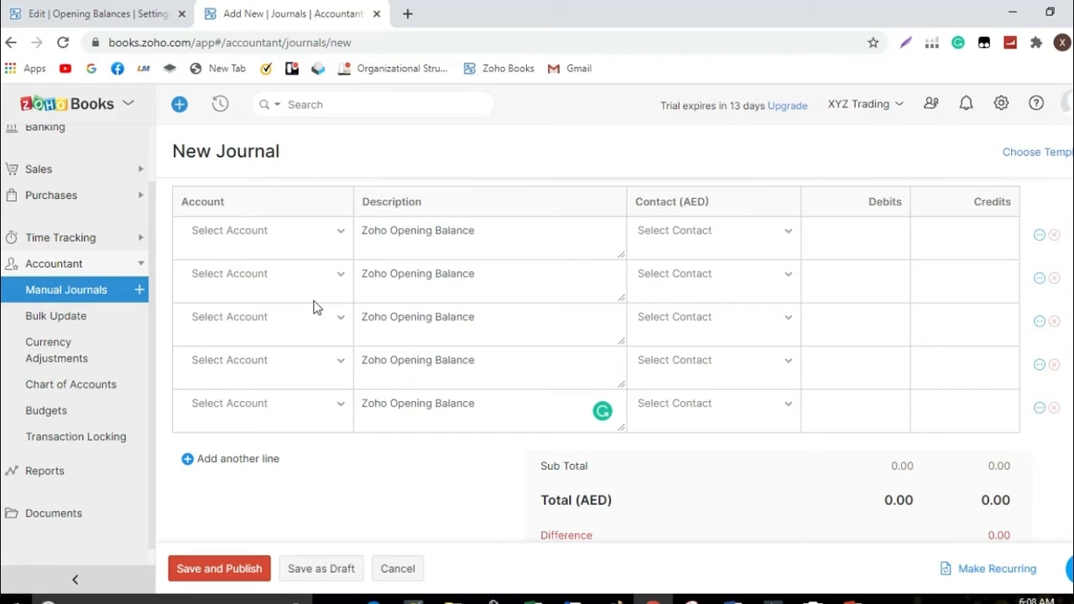
pyautogui.click(337, 234)
pyautogui.hotkey('ctrl', 'v')
pyautogui.click(338, 318)
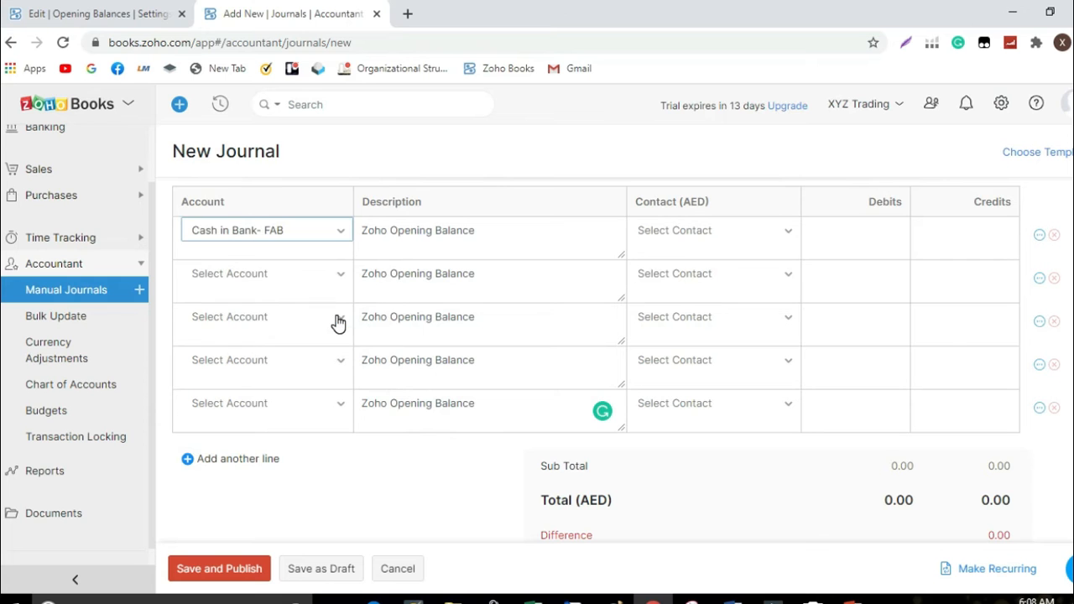
# Step: Copy the Cash in Bank- FAB debit of 200.00 from the Excel sheet into the first journal line's debit
pyautogui.hotkey('alt', 'Tab')
pyautogui.click(516, 263)
pyautogui.hotkey('ctrl', 'c')
pyautogui.hotkey('alt', 'Tab')
pyautogui.click(830, 229)
pyautogui.hotkey('ctrl', 'v')
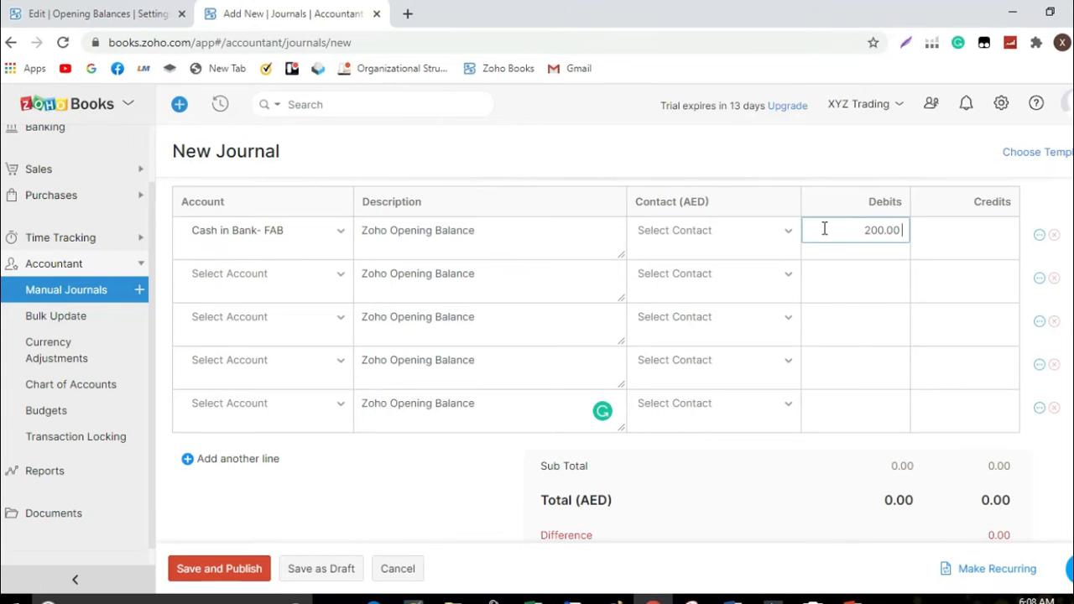
# Step: Copy Office & Other Equipment from the Excel sheet and select it as the second journal line's account
pyautogui.hotkey('alt', 'Tab')
pyautogui.click(142, 278)
pyautogui.hotkey('ctrl', 'c')
pyautogui.hotkey('alt', 'Tab')
pyautogui.click(237, 274)
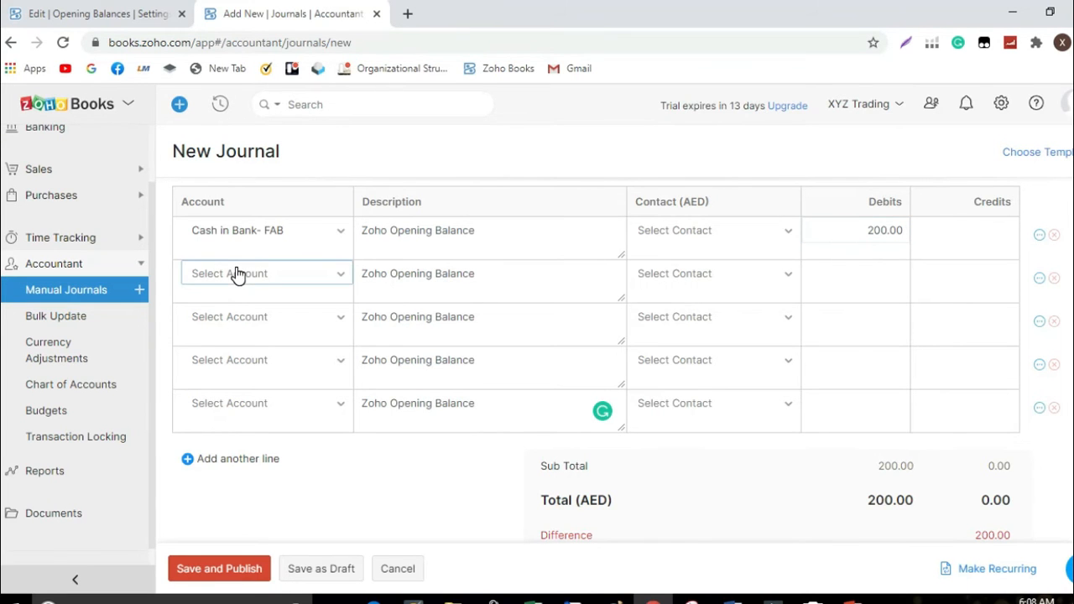
pyautogui.hotkey('ctrl', 'v')
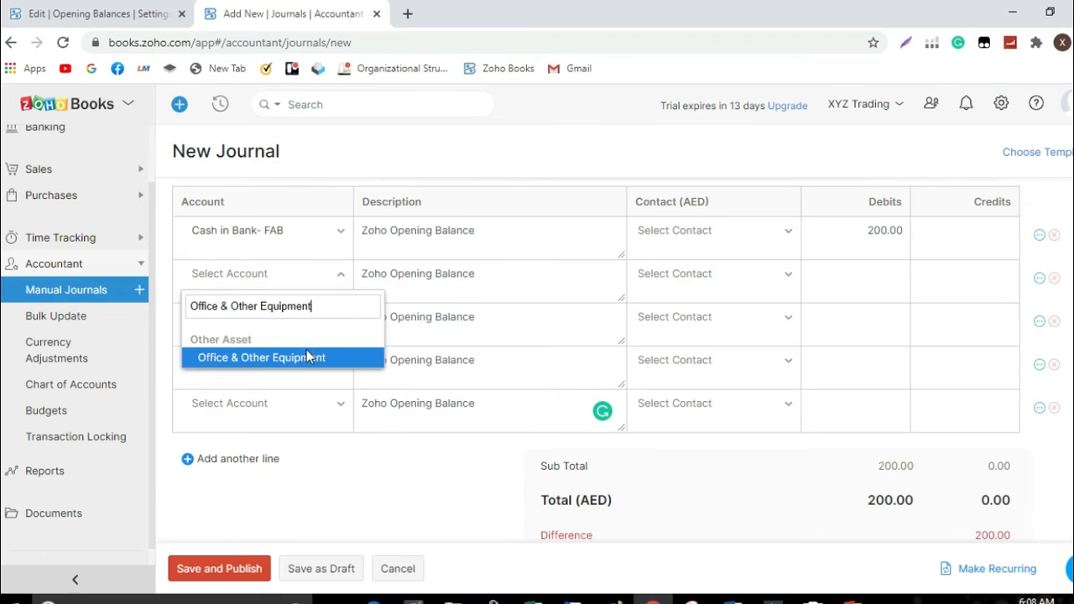
pyautogui.click(306, 357)
# Step: Copy the Office & Other Equipment debit of 5,500.00 from the Excel sheet into the second journal line
pyautogui.hotkey('alt', 'Tab')
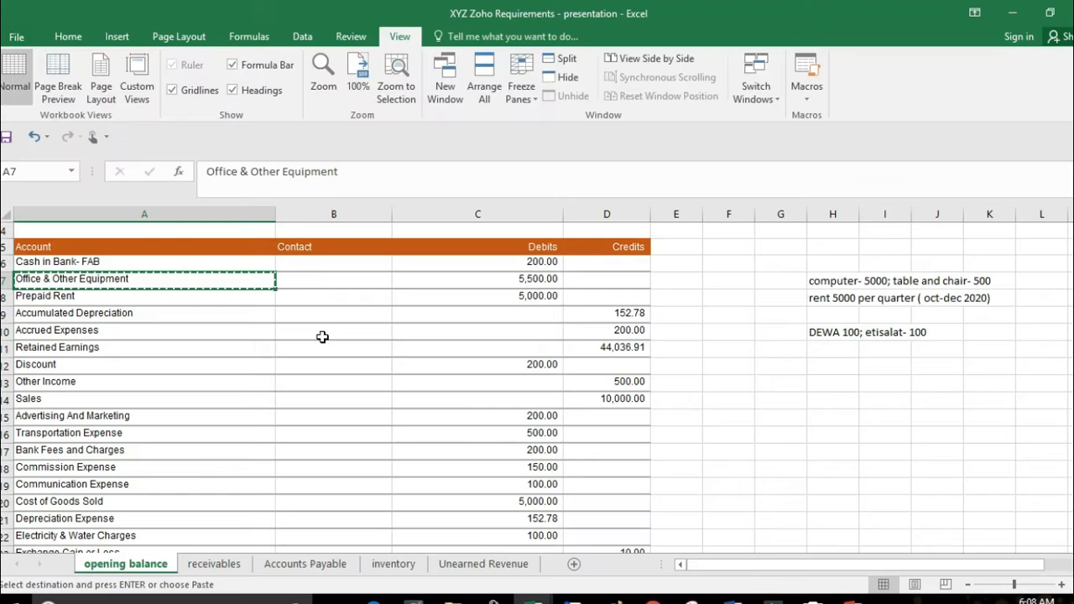
pyautogui.click(537, 281)
pyautogui.hotkey('ctrl', 'c')
pyautogui.hotkey('alt', 'Tab')
pyautogui.click(839, 267)
pyautogui.hotkey('ctrl', 'v')
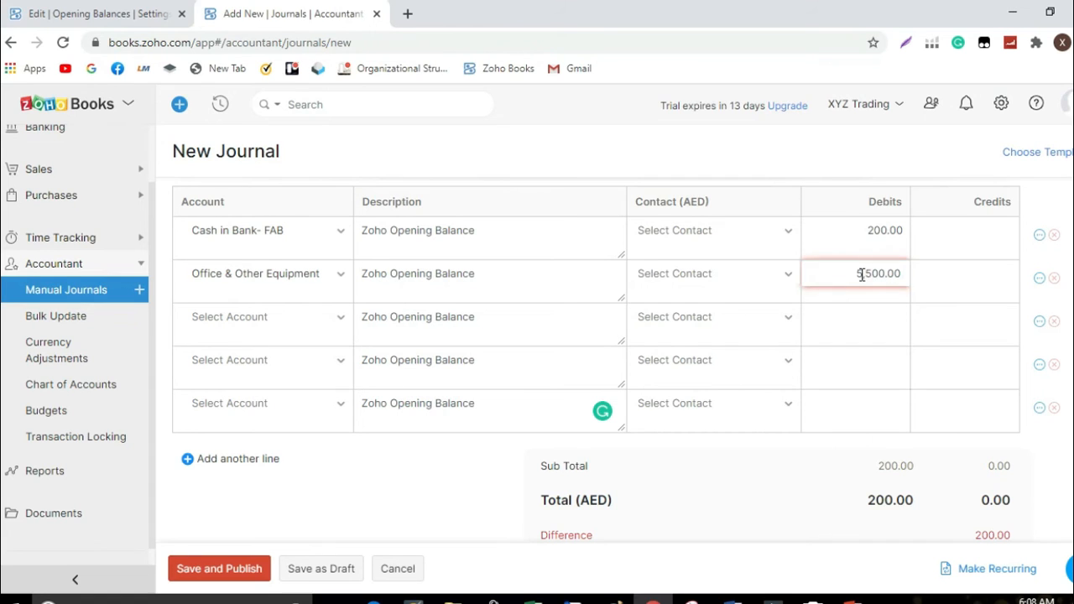
# Step: Copy Prepaid Rent from the Excel sheet and select it as the third journal line's account
pyautogui.hotkey('alt', 'Tab')
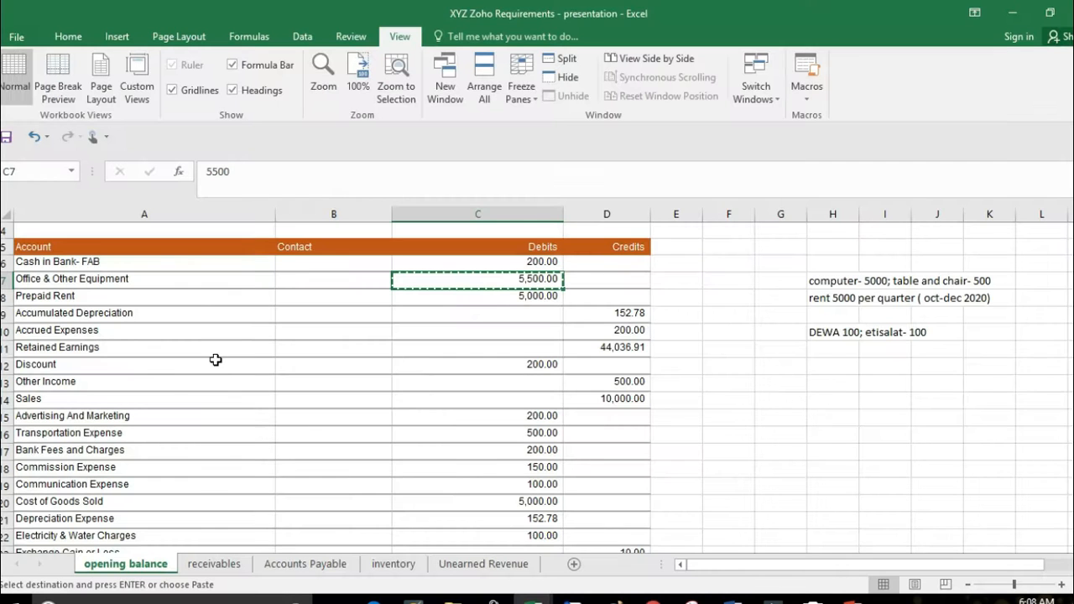
pyautogui.click(201, 300)
pyautogui.hotkey('alt', 'Tab')
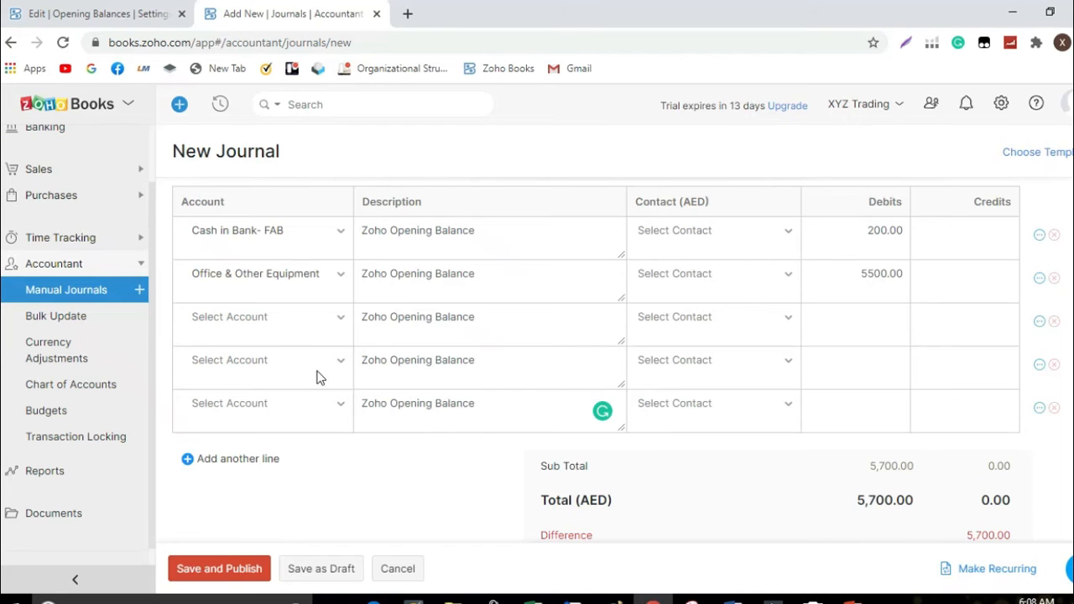
pyautogui.click(319, 316)
pyautogui.hotkey('ctrl', 'v')
pyautogui.click(323, 403)
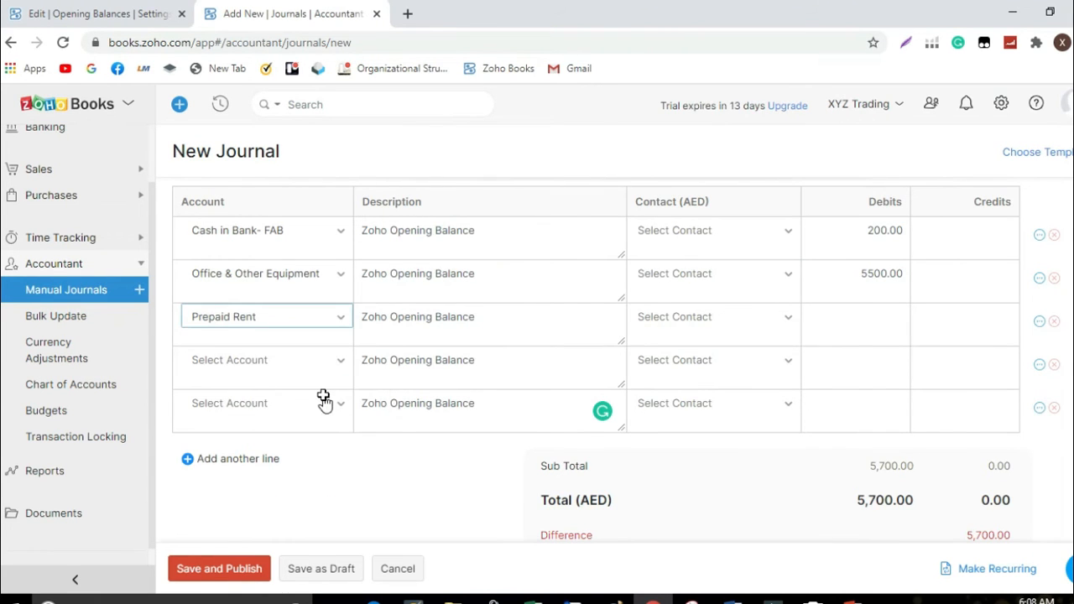
# Step: Copy the Prepaid Rent debit of 5,000.00 from the Excel sheet into the third journal line
pyautogui.hotkey('alt', 'Tab')
pyautogui.click(532, 300)
pyautogui.hotkey('ctrl', 'c')
pyautogui.hotkey('alt', 'Tab')
pyautogui.click(851, 317)
pyautogui.hotkey('ctrl', 'v')
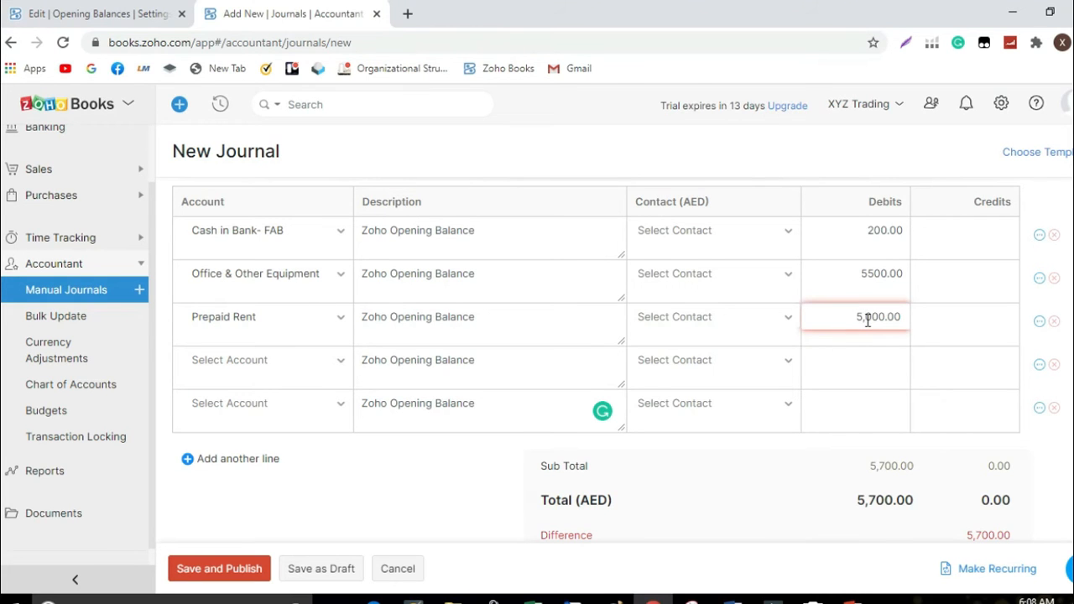
# Step: Copy Accumulated Depreciation from the Excel sheet and select it as the fourth journal line's account
pyautogui.hotkey('alt', 'Tab')
pyautogui.click(228, 312)
pyautogui.hotkey('ctrl', 'c')
pyautogui.hotkey('alt', 'Tab')
pyautogui.scroll(-1, 267, 326)
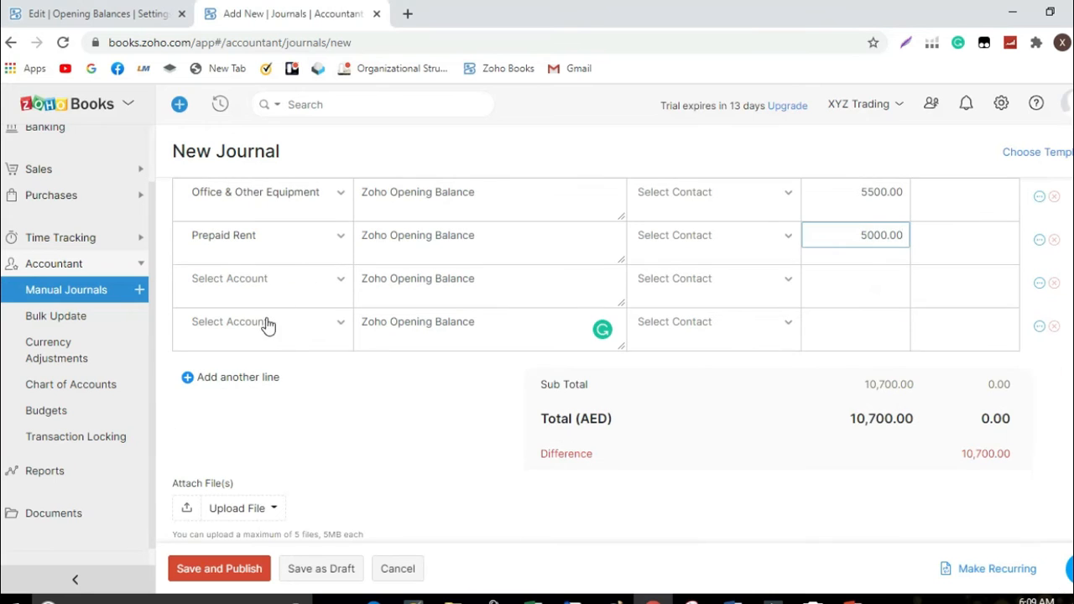
pyautogui.click(292, 288)
pyautogui.hotkey('ctrl', 'v')
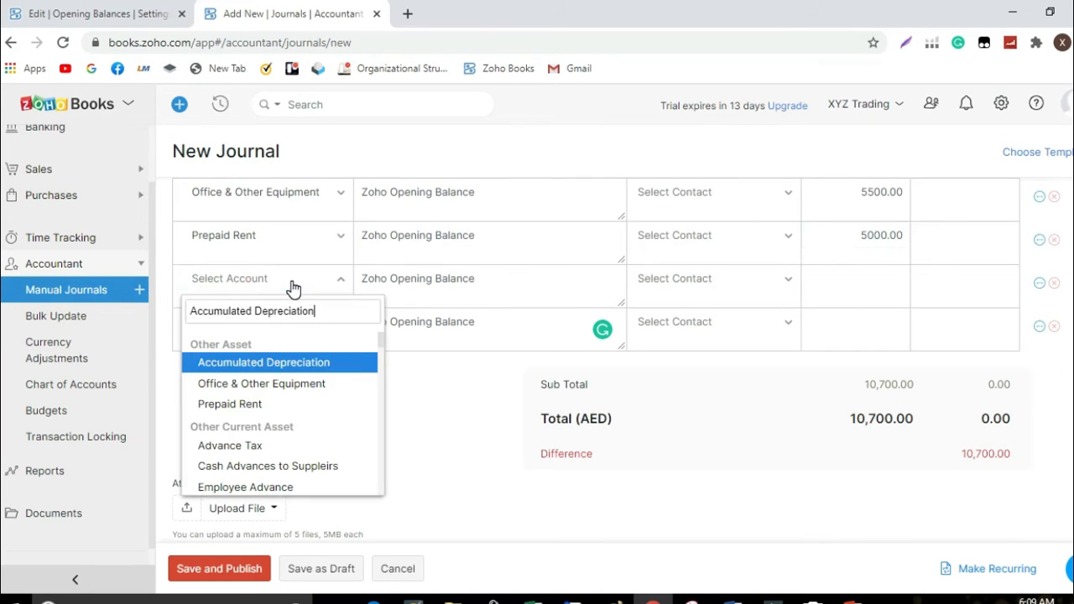
pyautogui.click(320, 361)
# Step: Copy the Accumulated Depreciation credit of 152.78 from the Excel sheet into the fourth journal line
pyautogui.hotkey('alt', 'Tab')
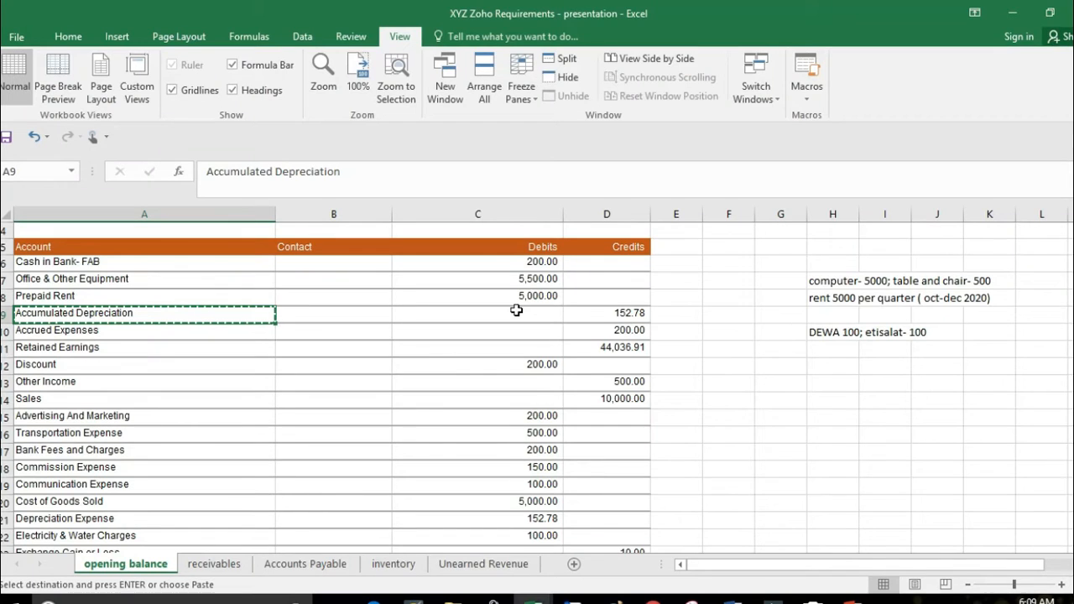
pyautogui.click(597, 313)
pyautogui.hotkey('ctrl', 'c')
pyautogui.hotkey('alt', 'Tab')
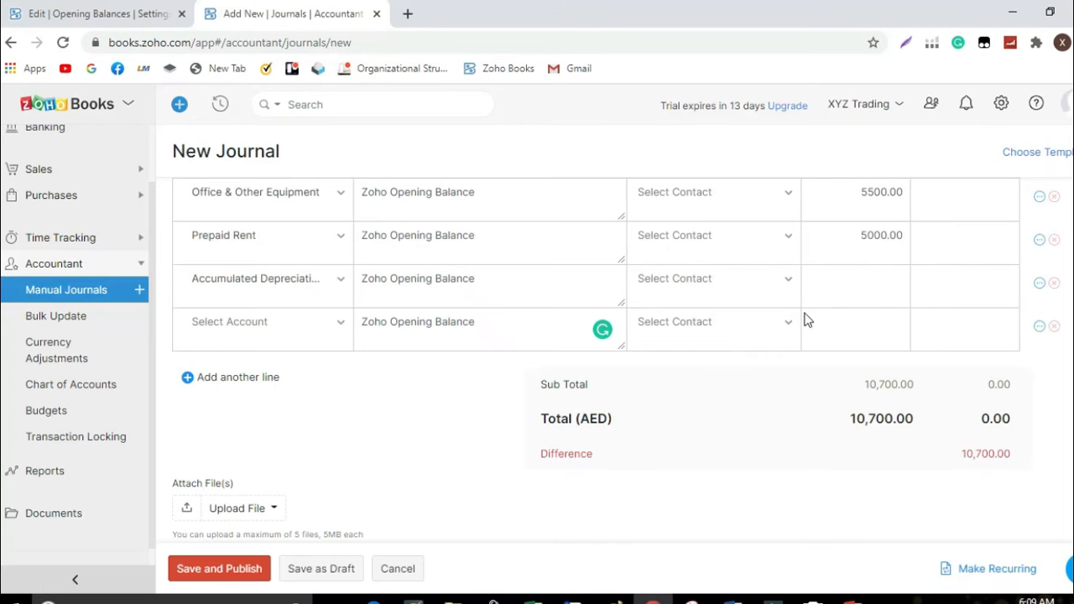
pyautogui.click(949, 278)
pyautogui.hotkey('ctrl', 'v')
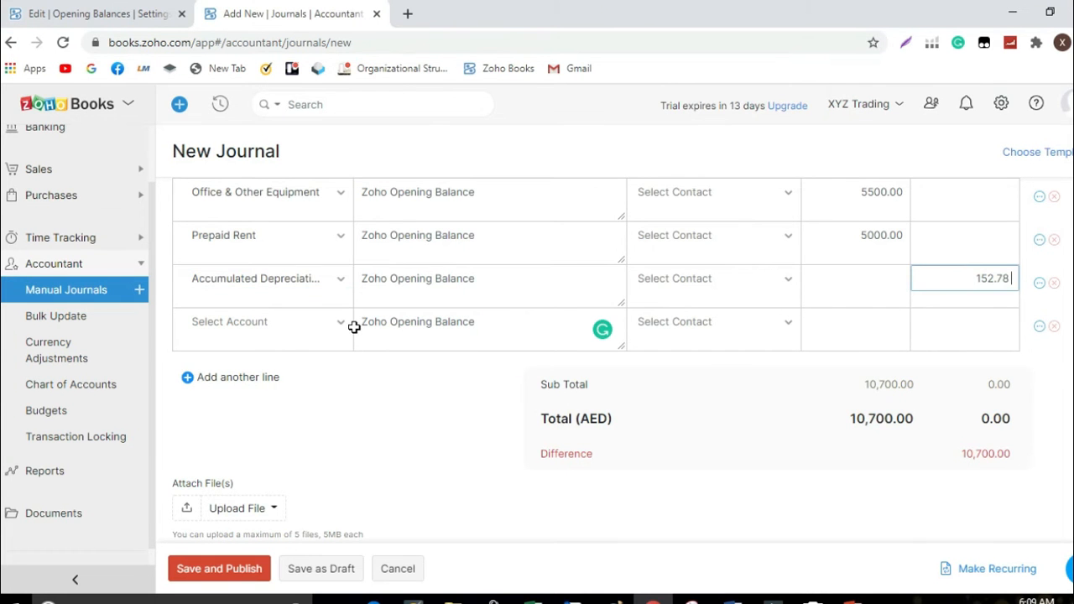
# Step: Copy Accrued Expenses from the Excel sheet and select it as the fifth journal line's account
pyautogui.hotkey('alt', 'Tab')
pyautogui.click(210, 336)
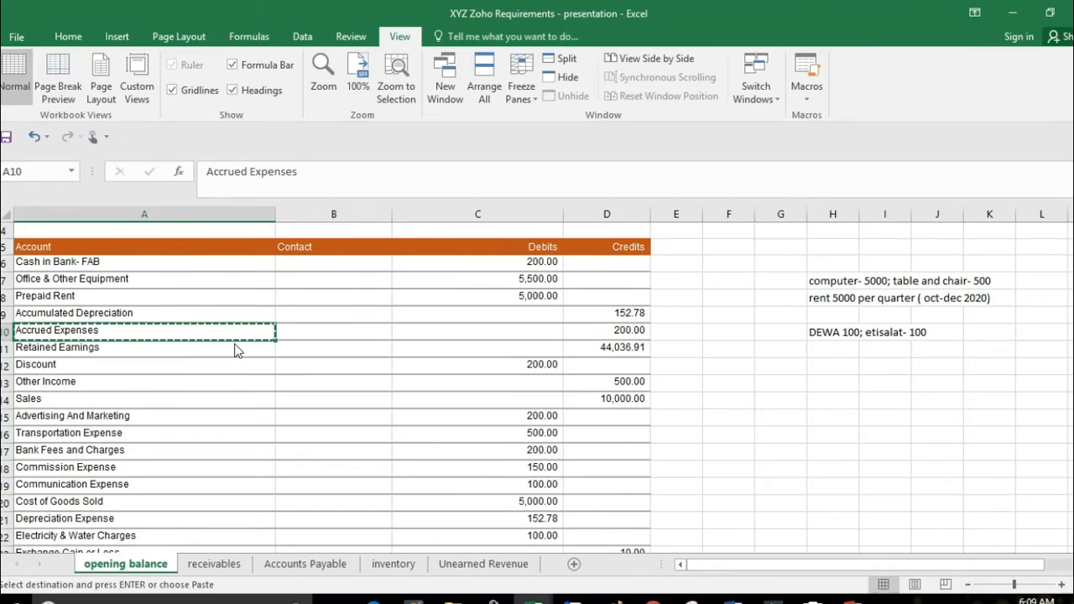
pyautogui.hotkey('alt', 'Tab')
pyautogui.click(250, 328)
pyautogui.hotkey('ctrl', 'v')
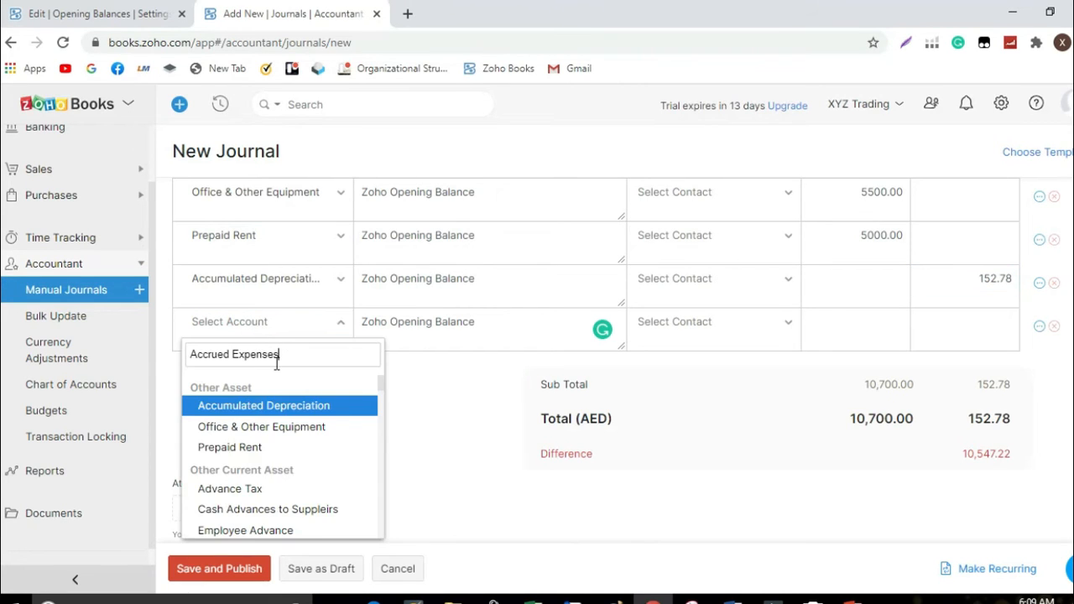
pyautogui.click(300, 405)
# Step: Copy the Accrued Expenses credit of 200.00 from the Excel sheet into the fifth journal line
pyautogui.hotkey('alt', 'Tab')
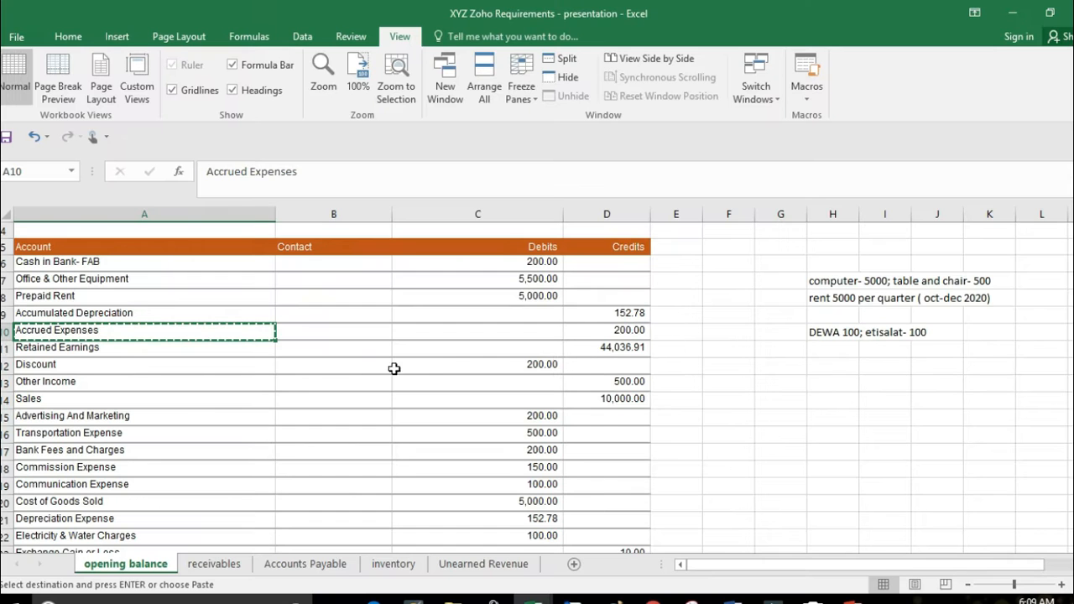
pyautogui.click(601, 331)
pyautogui.hotkey('ctrl', 'c')
pyautogui.hotkey('alt', 'Tab')
pyautogui.click(934, 322)
pyautogui.hotkey('ctrl', 'v')
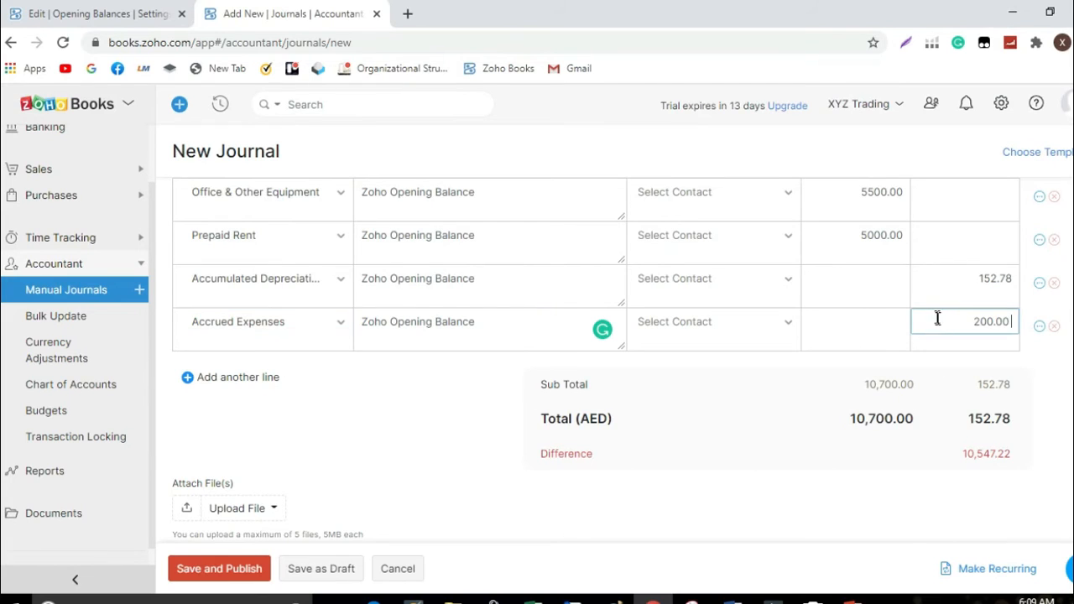
# Step: Copy Provision for Gratuity from the Excel sheet, add a journal line after Gratuity Expense, and select it as that line's account
pyautogui.hotkey('alt', 'Tab')
pyautogui.click(163, 384)
pyautogui.hotkey('ctrl', 'c')
pyautogui.hotkey('alt', 'Tab')
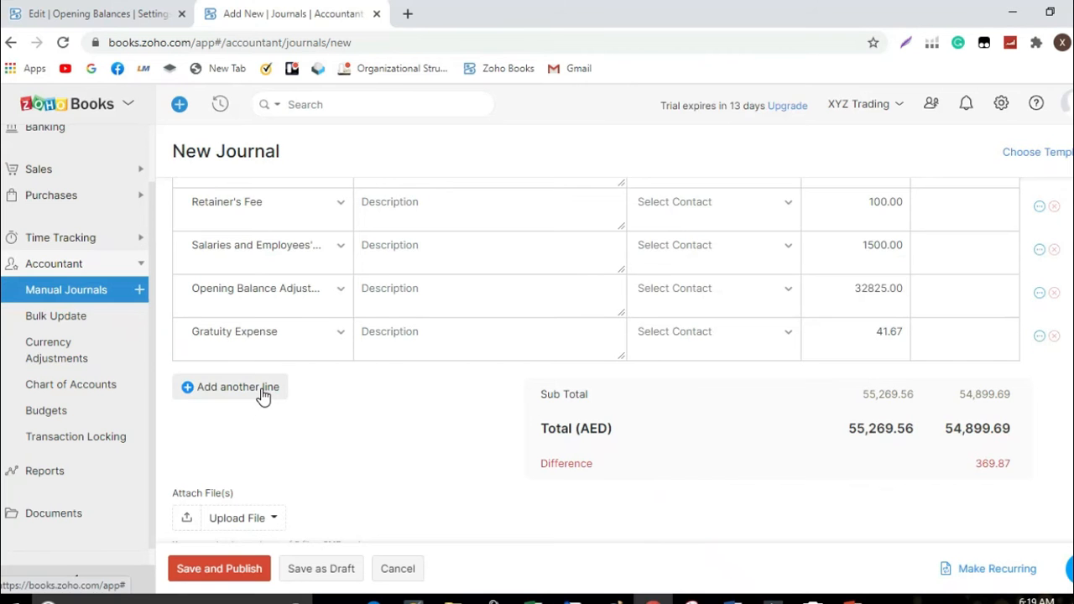
pyautogui.click(276, 386)
pyautogui.click(279, 382)
pyautogui.hotkey('ctrl', 'v')
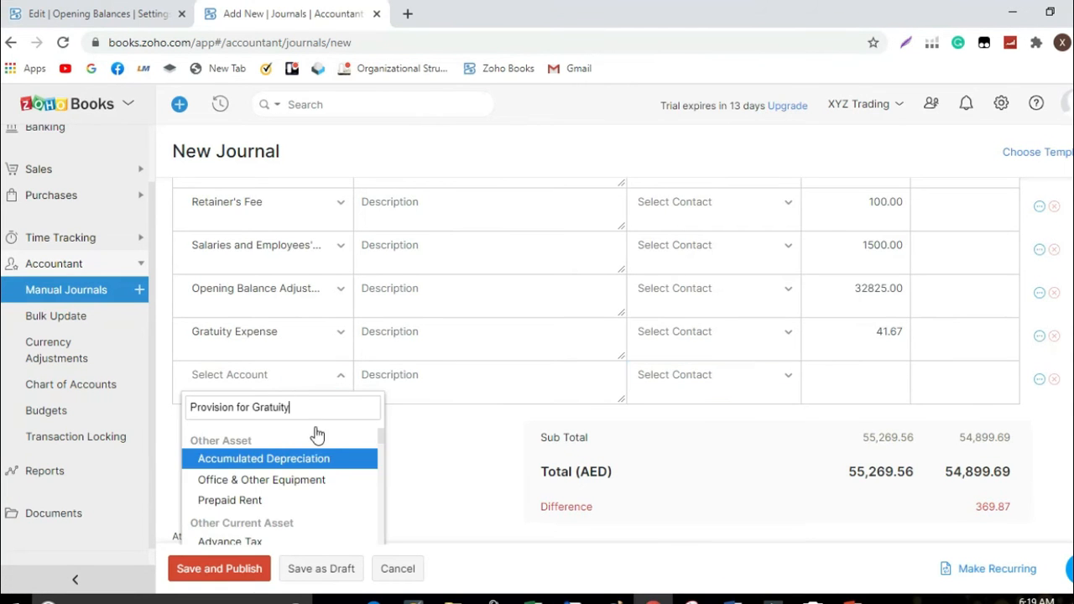
pyautogui.click(333, 461)
# Step: Copy the Provision for Gratuity credit of 369.86 from the Excel sheet into its journal line
pyautogui.hotkey('alt', 'Tab')
pyautogui.click(618, 384)
pyautogui.hotkey('ctrl', 'c')
pyautogui.hotkey('alt', 'Tab')
pyautogui.click(936, 388)
pyautogui.hotkey('ctrl', 'v')
pyautogui.click(765, 463)
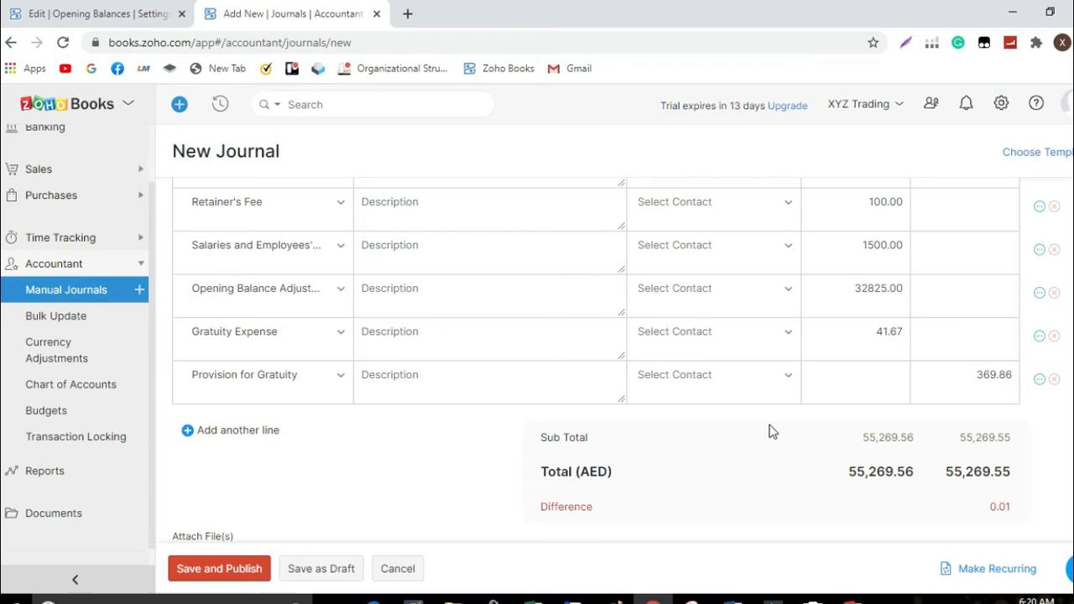
# Step: Correct the Provision for Gratuity line's credit to 369.87
pyautogui.moveTo(1008, 375); pyautogui.dragTo(1015, 375)
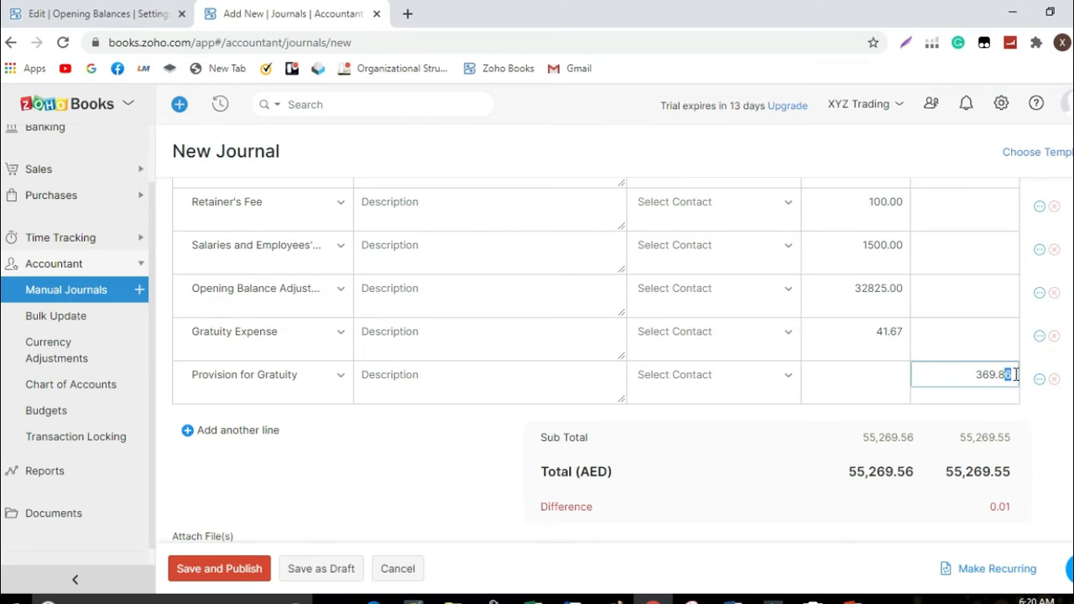
pyautogui.write('7')
pyautogui.click(760, 489)
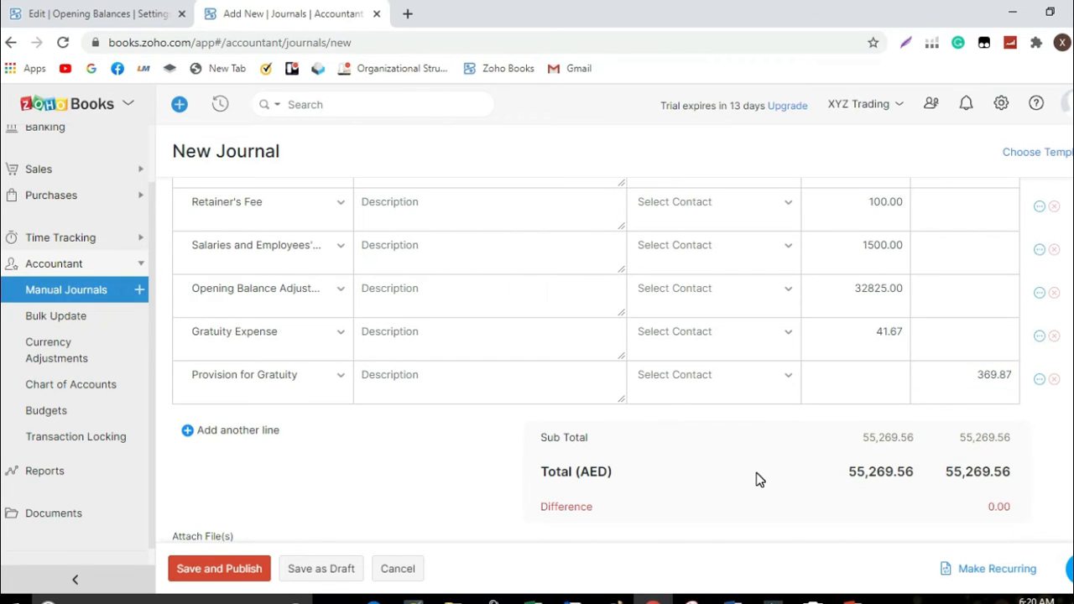
# Step: Copy the Zoho Opening Balance description from an earlier journal line into the Cost of Goods Sold and Depreciation Expense lines
pyautogui.scroll(4, 764, 474)
pyautogui.scroll(4, 765, 461)
pyautogui.moveTo(503, 379); pyautogui.dragTo(367, 380)
pyautogui.click(424, 417)
pyautogui.hotkey('ctrl', 'v')
pyautogui.click(434, 461)
pyautogui.hotkey('ctrl', 'v')
# Step: Paste the Zoho Opening Balance description into the Electricity & Water Charges and Exchange Gain or Loss lines
pyautogui.scroll(-2, 436, 425)
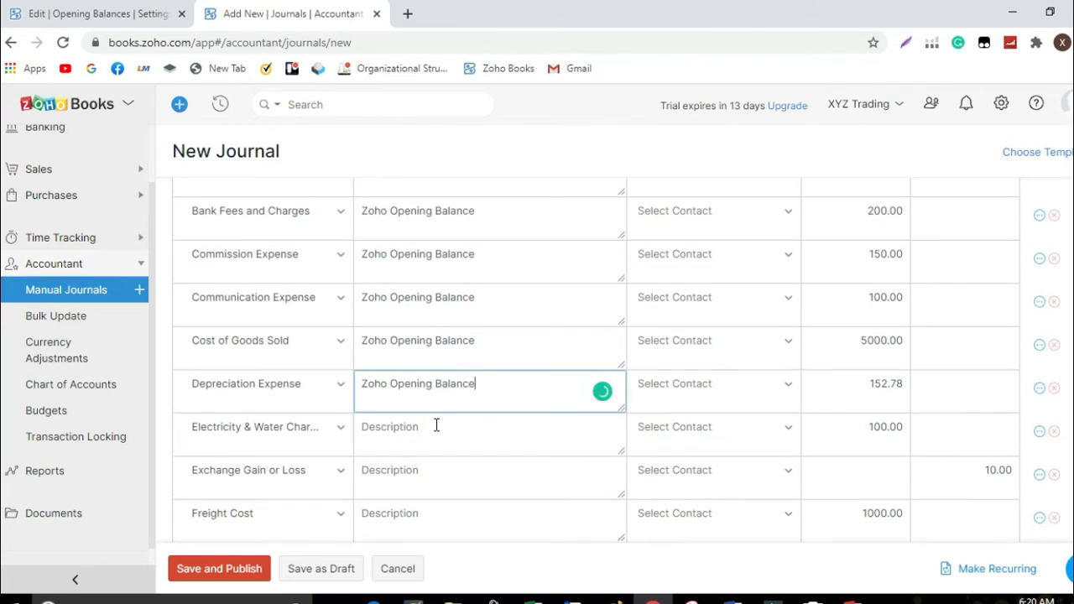
pyautogui.click(420, 452)
pyautogui.hotkey('ctrl', 'v')
pyautogui.click(424, 473)
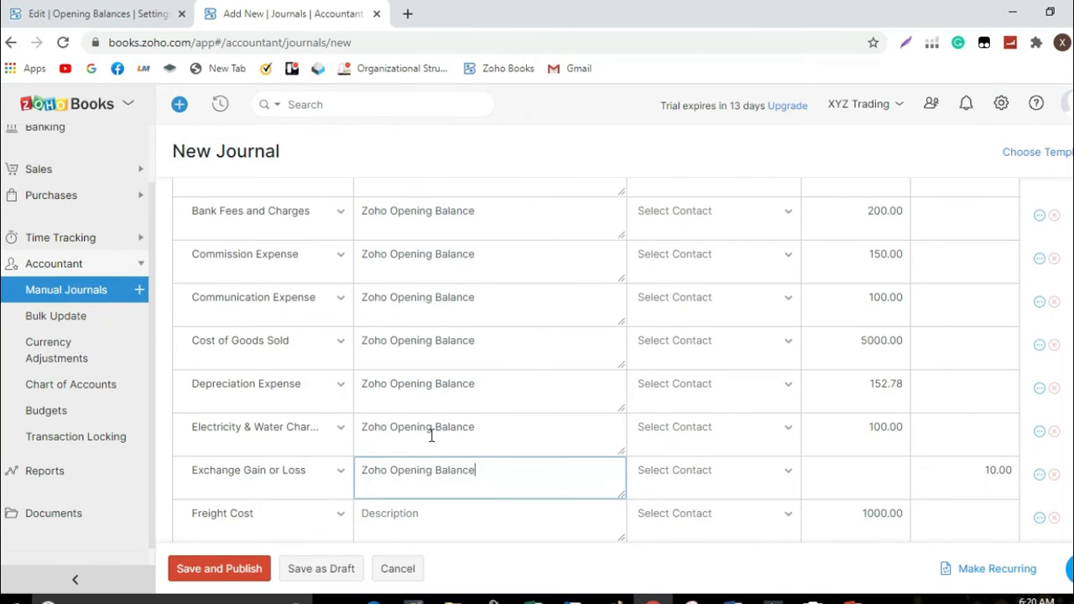
pyautogui.hotkey('ctrl', 'v')
# Step: Paste the Zoho Opening Balance description into the Freight Cost, License Fees & Legal Exp and Office Supplies lines
pyautogui.scroll(-2, 432, 433)
pyautogui.click(427, 371)
pyautogui.hotkey('ctrl', 'v')
pyautogui.click(431, 408)
pyautogui.hotkey('ctrl', 'v')
pyautogui.click(437, 437)
pyautogui.hotkey('ctrl', 'v')
# Step: Paste the Zoho Opening Balance description into the Rent Expense, Repairs and Maintenance and Representation Expense lines
pyautogui.scroll(-2, 431, 432)
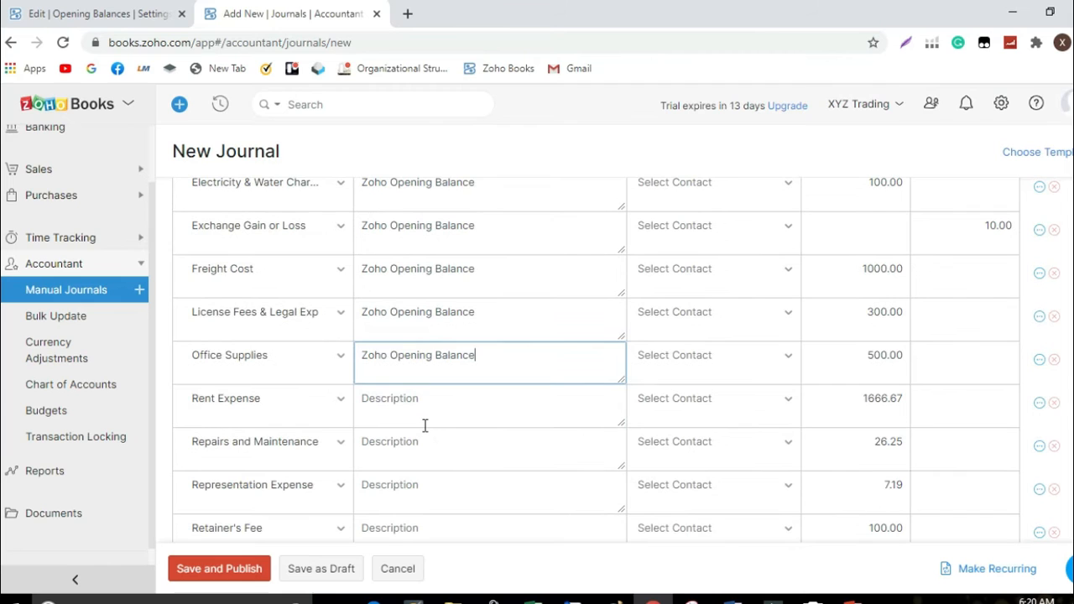
pyautogui.click(424, 408)
pyautogui.hotkey('ctrl', 'v')
pyautogui.click(429, 451)
pyautogui.hotkey('ctrl', 'v')
pyautogui.click(436, 479)
pyautogui.hotkey('ctrl', 'v')
# Step: Paste the Zoho Opening Balance description into the Retainer's Fee, Salaries and Employees' Benefits and Opening Balance Adjustments lines
pyautogui.scroll(-2, 456, 393)
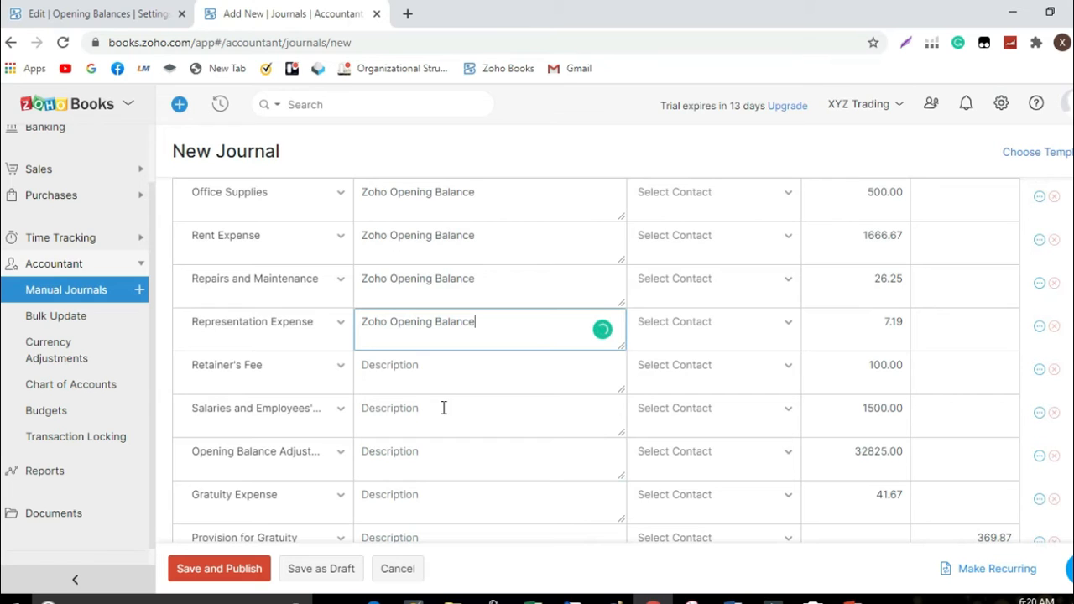
pyautogui.click(437, 372)
pyautogui.hotkey('ctrl', 'v')
pyautogui.click(437, 415)
pyautogui.hotkey('ctrl', 'v')
pyautogui.click(437, 445)
pyautogui.hotkey('ctrl', 'v')
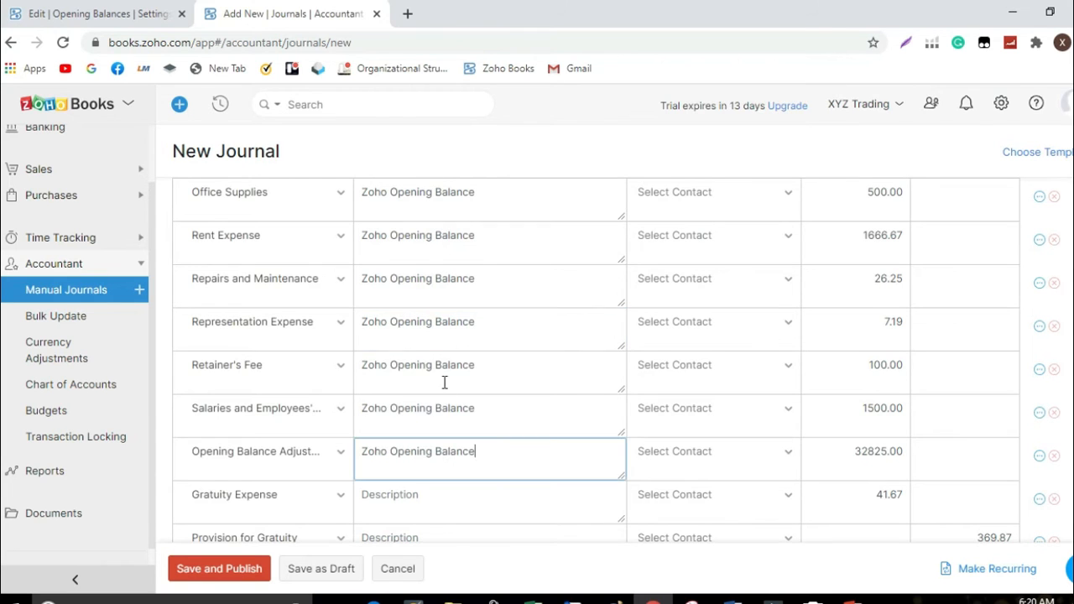
# Step: Paste the Zoho Opening Balance description into the Gratuity Expense and Provision for Gratuity lines
pyautogui.scroll(-2, 445, 370)
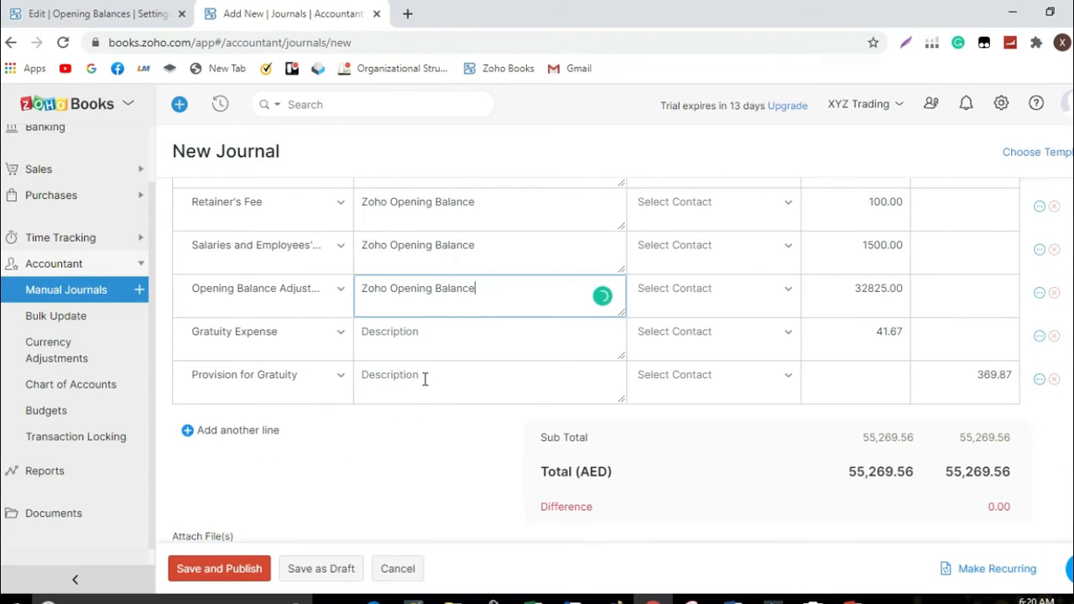
pyautogui.click(424, 337)
pyautogui.hotkey('ctrl', 'v')
pyautogui.click(424, 382)
pyautogui.hotkey('ctrl', 'v')
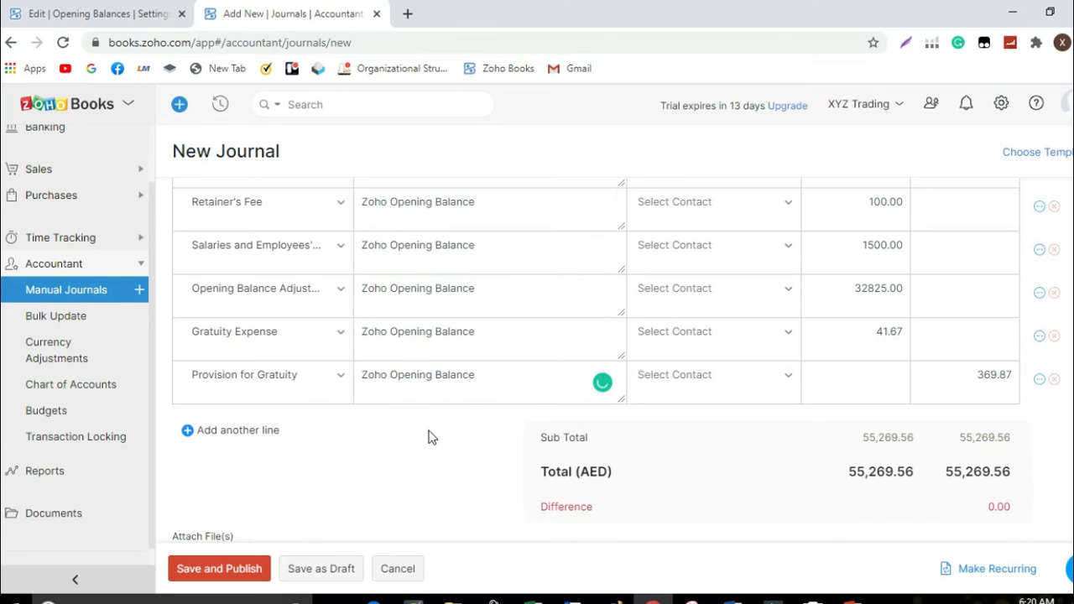
# Step: Check the completed journal from its header to its totals, and save and publish it
pyautogui.scroll(15, 428, 437)
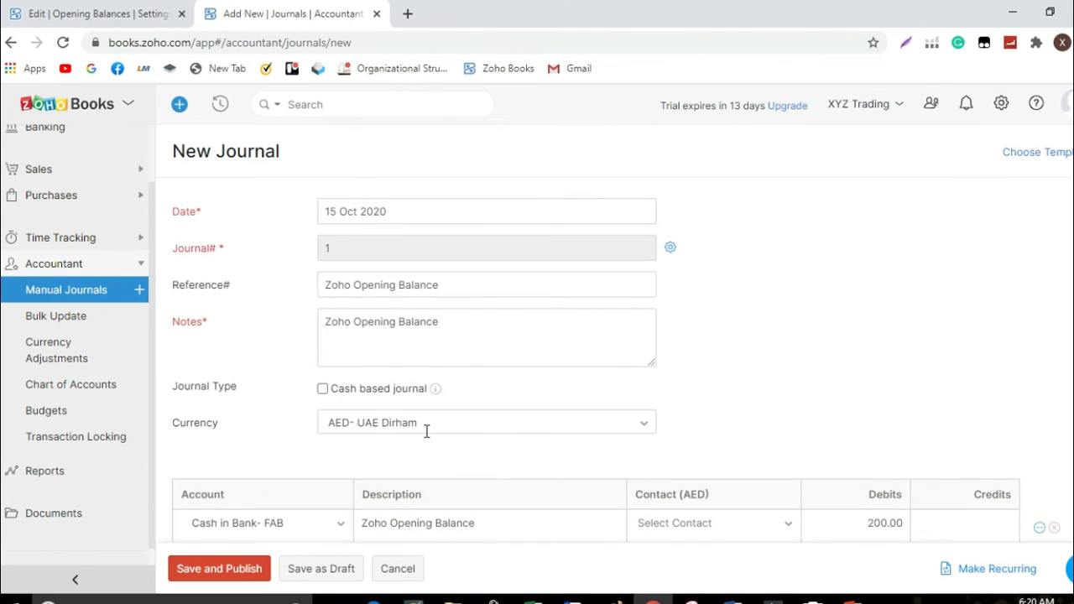
pyautogui.scroll(-12, 426, 431)
pyautogui.scroll(-4, 495, 432)
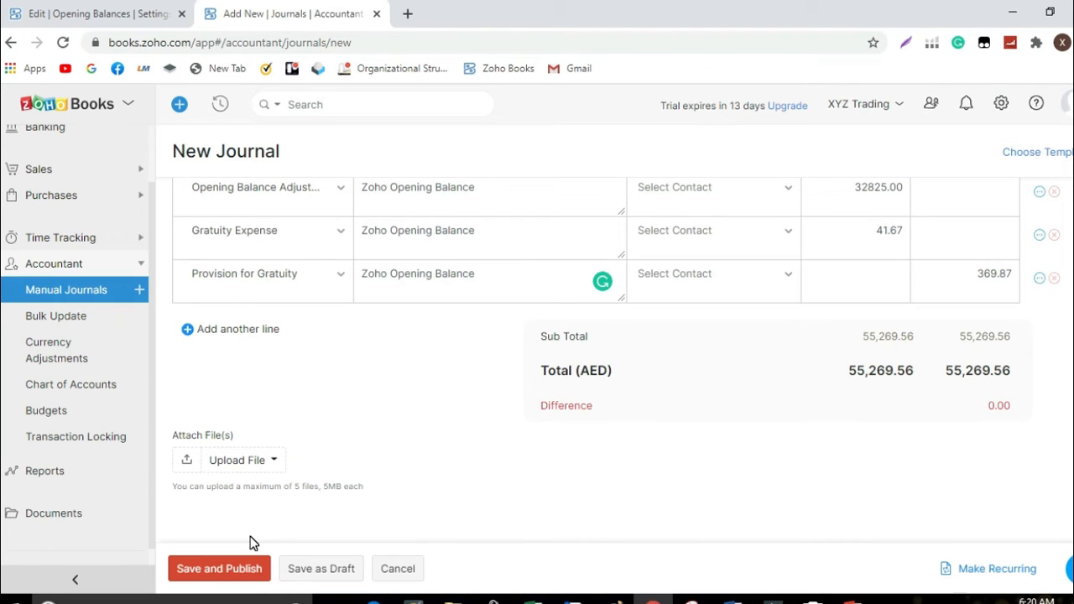
pyautogui.click(257, 569)
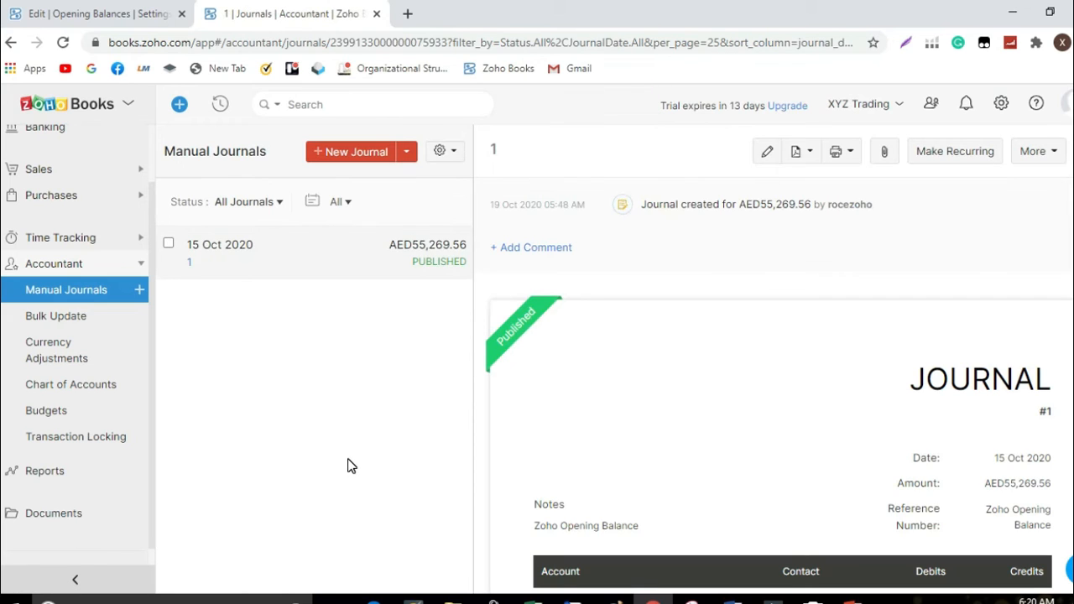
# Step: Open the Profit and Loss report and review its income, cost of goods sold, expense and net profit sections
pyautogui.click(67, 477)
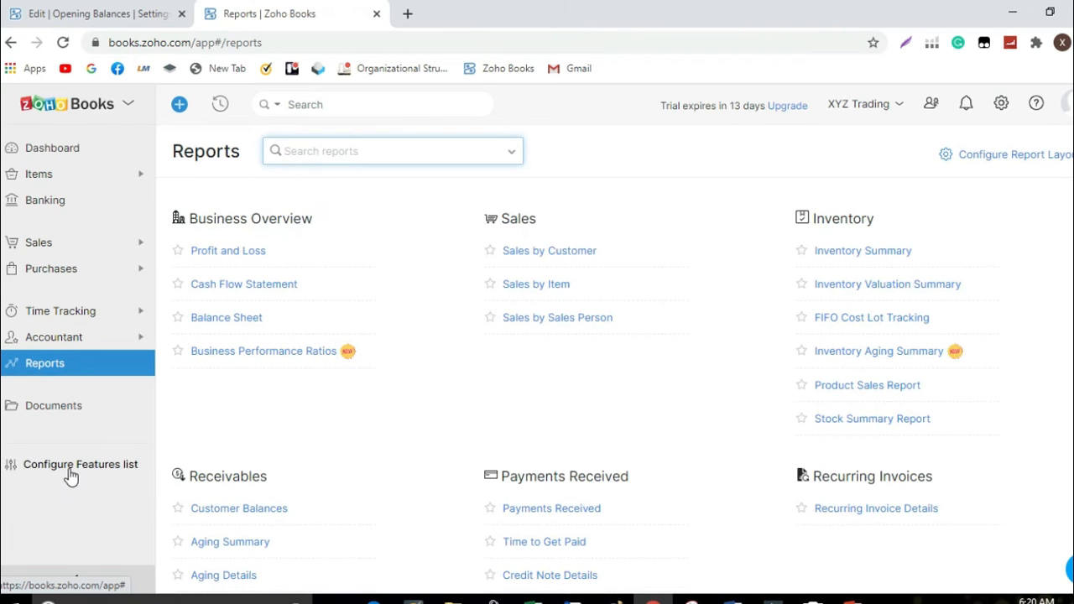
pyautogui.click(231, 252)
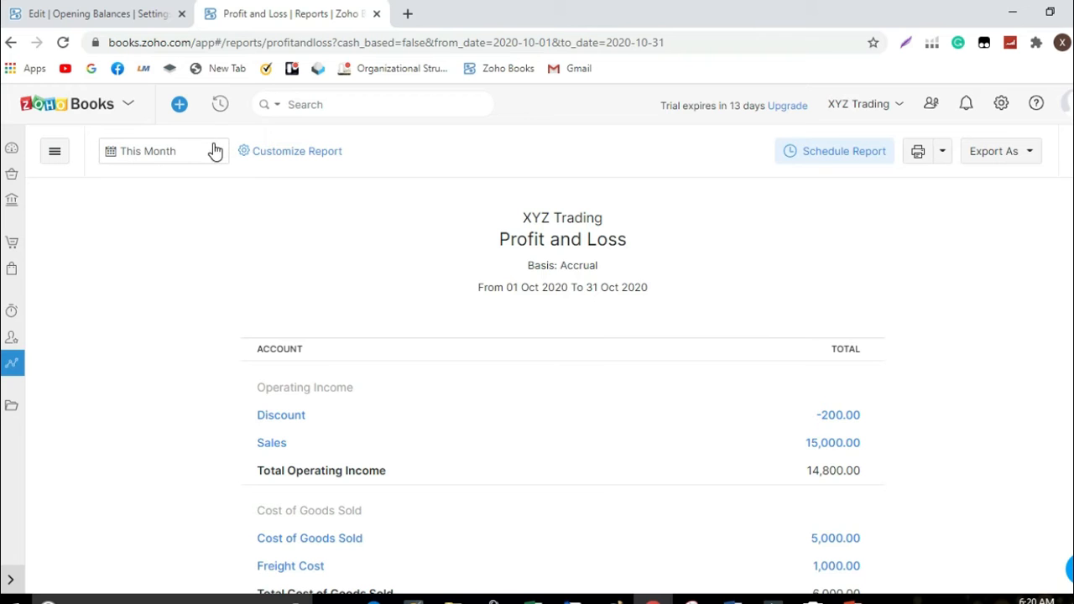
pyautogui.scroll(-2, 357, 256)
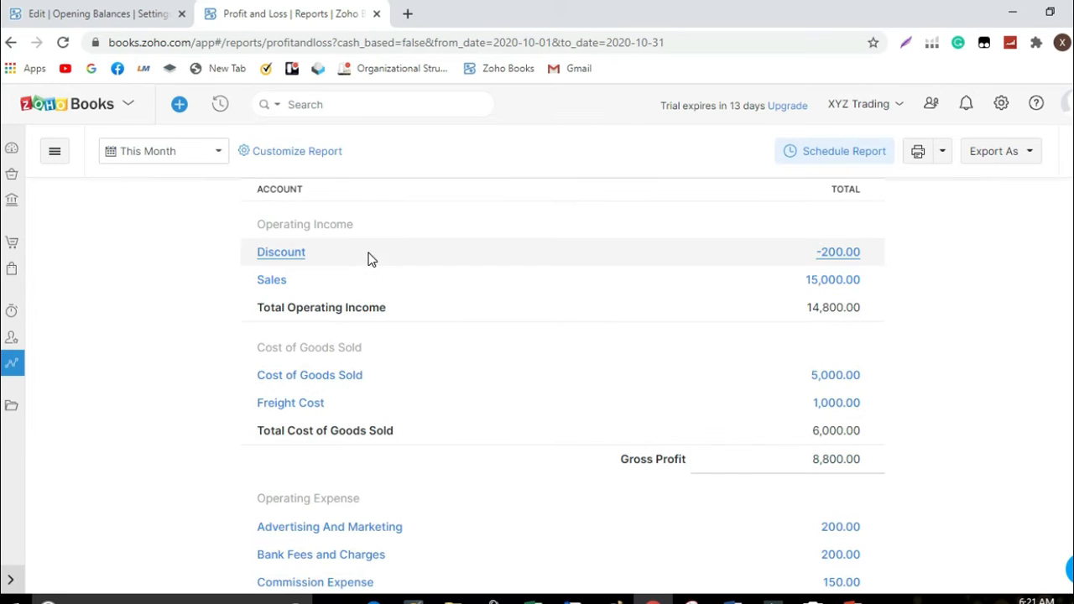
pyautogui.scroll(-1, 376, 260)
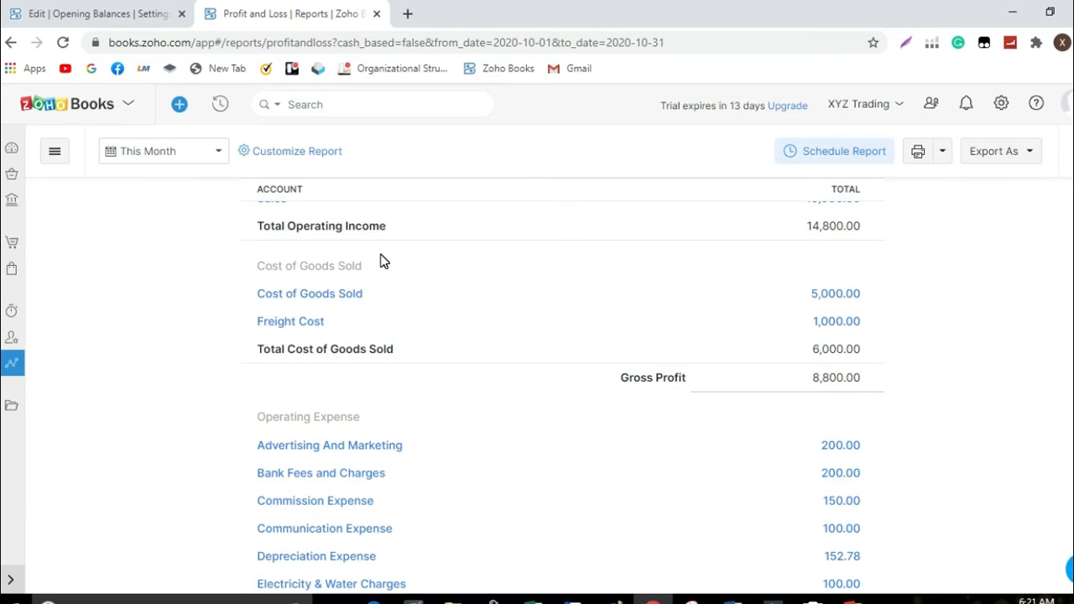
pyautogui.scroll(-2, 386, 261)
pyautogui.scroll(-2, 389, 260)
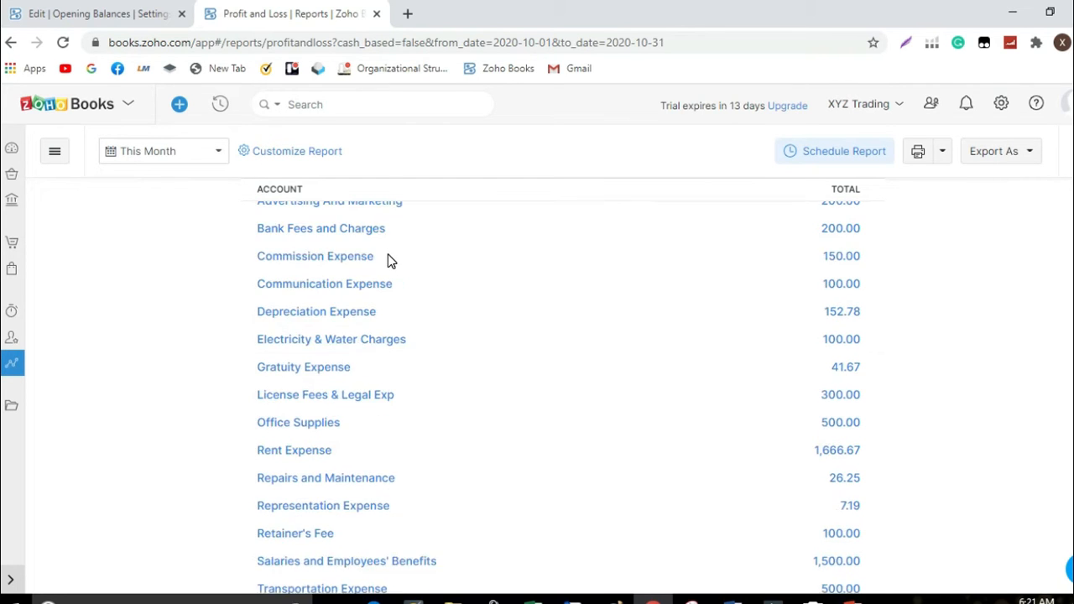
pyautogui.scroll(-2, 395, 262)
pyautogui.scroll(-1, 397, 264)
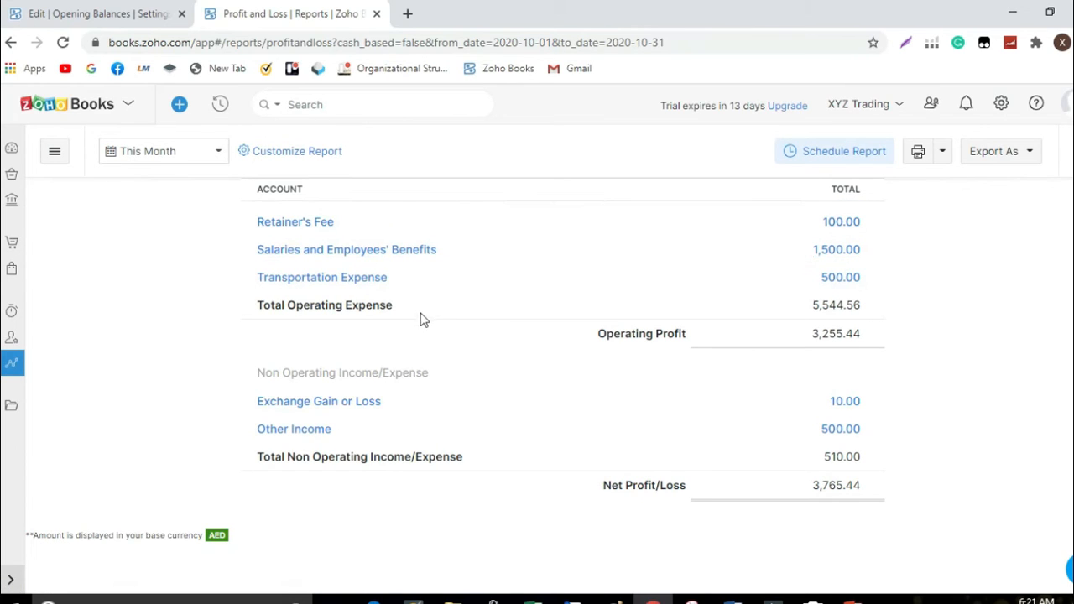
pyautogui.scroll(10, 440, 351)
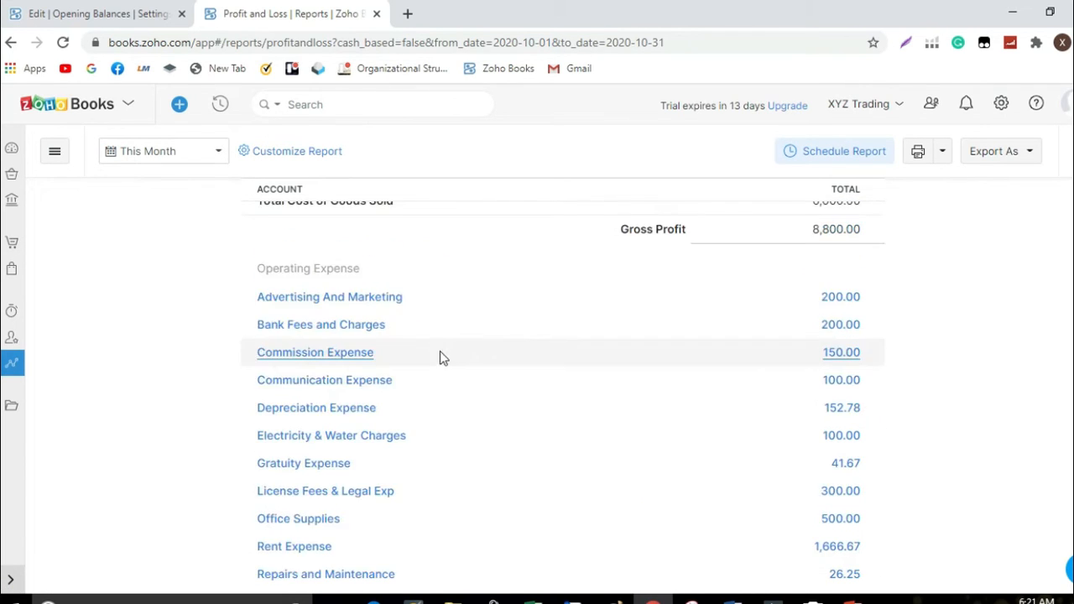
pyautogui.scroll(-1, 428, 350)
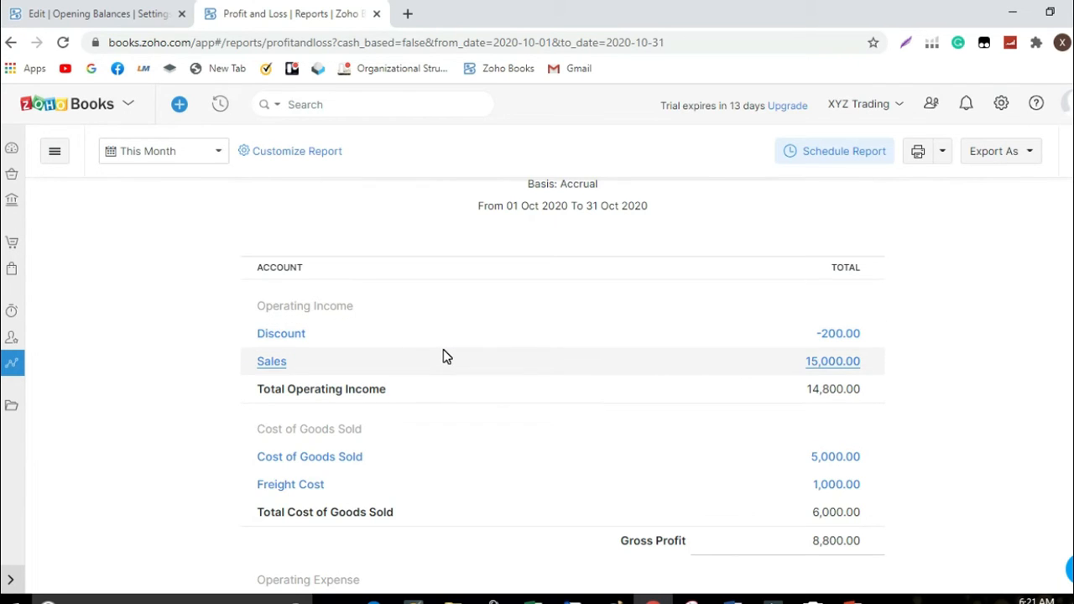
pyautogui.scroll(-1, 446, 354)
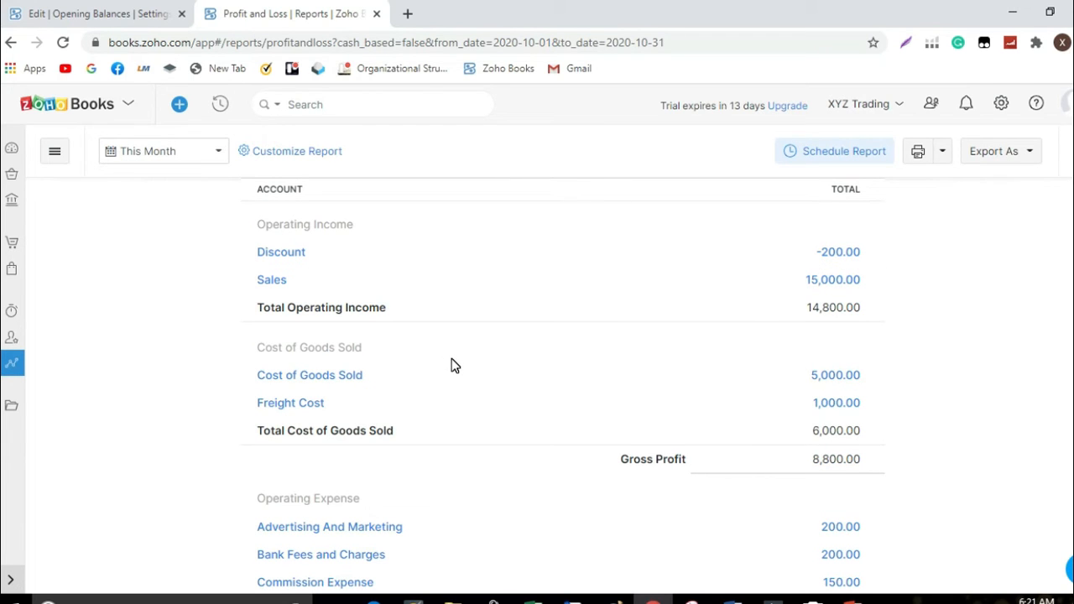
pyautogui.scroll(-1, 455, 363)
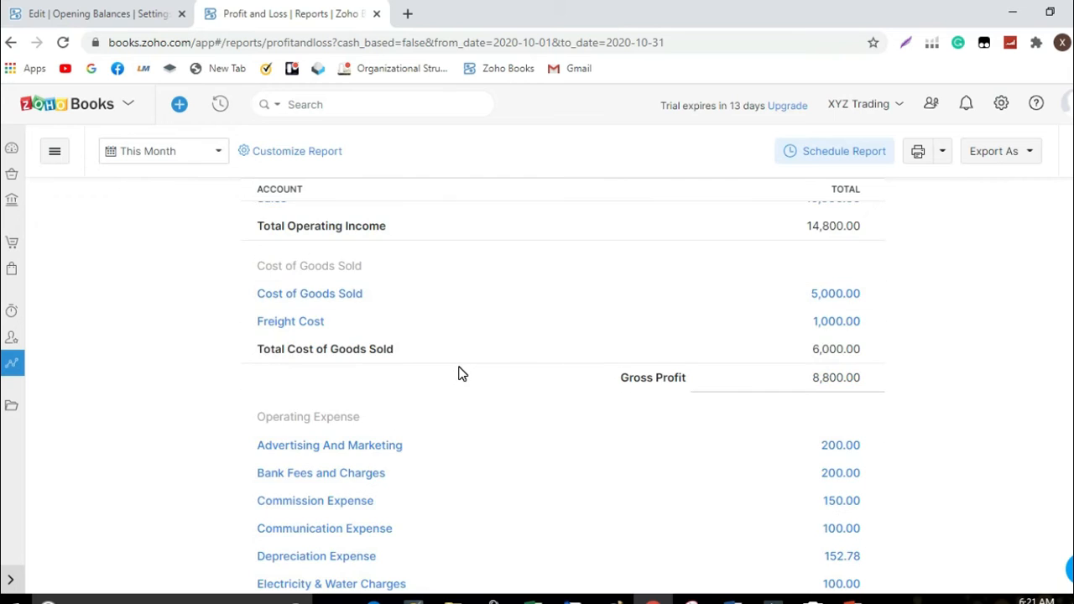
pyautogui.scroll(-1, 459, 367)
pyautogui.scroll(-2, 459, 373)
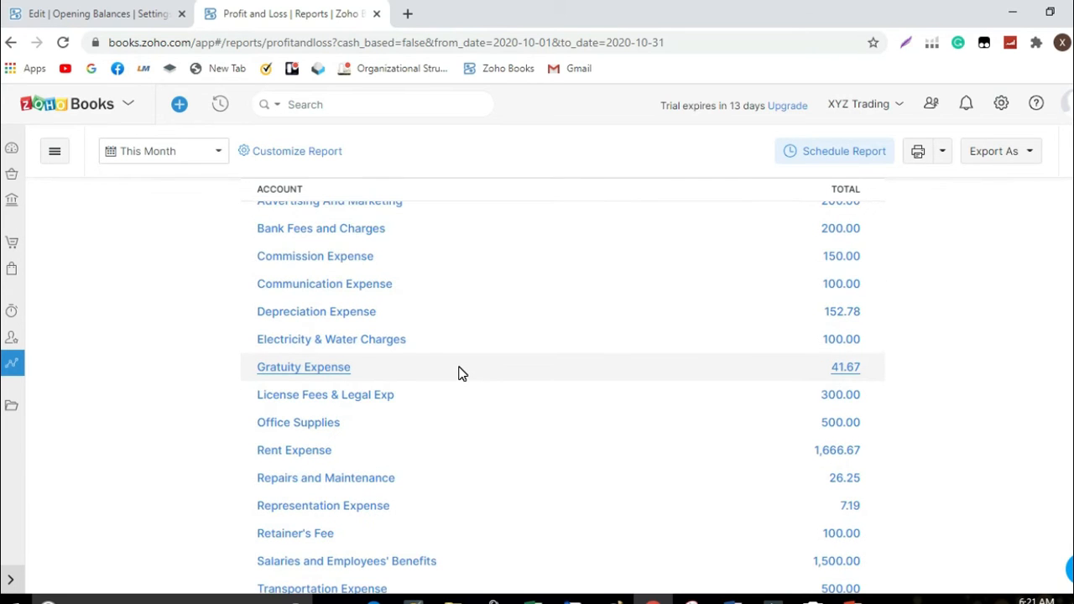
pyautogui.scroll(-2, 459, 373)
pyautogui.scroll(-2, 460, 375)
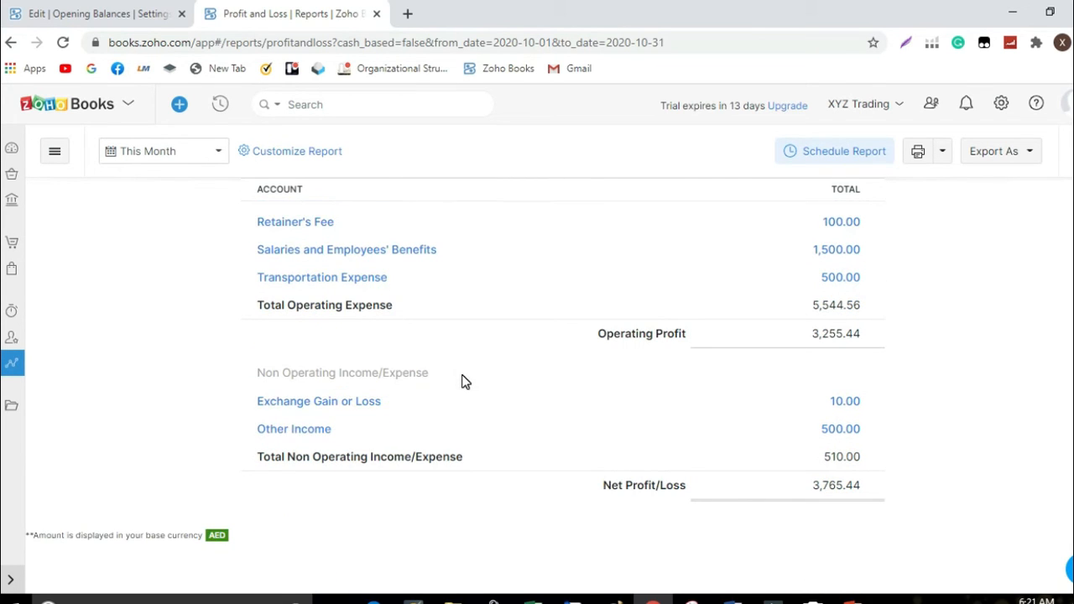
pyautogui.scroll(6, 370, 355)
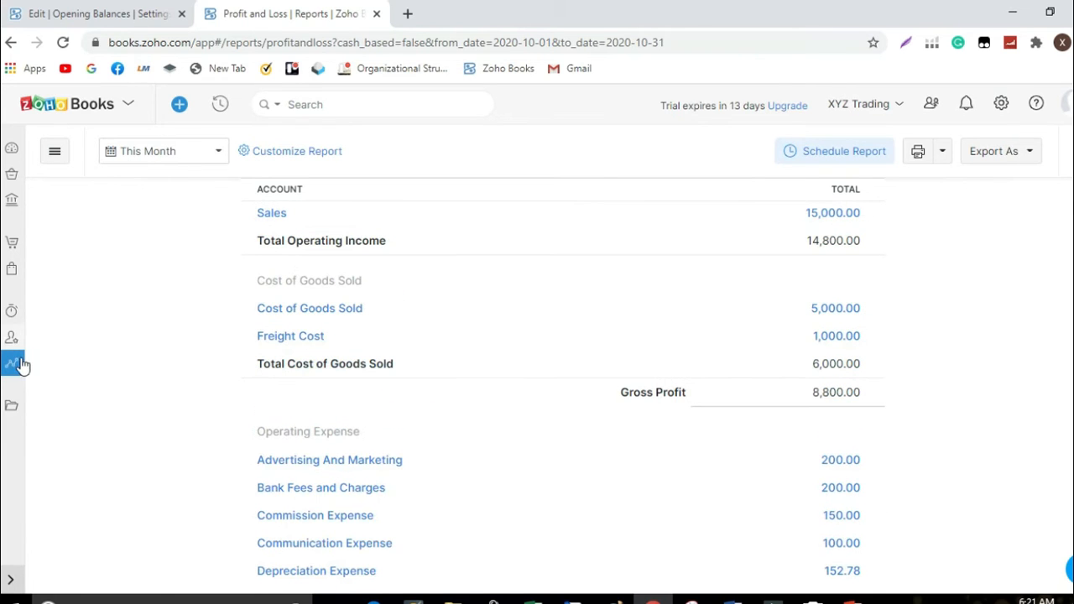
# Step: Open the Balance Sheet report and review its assets, liabilities and equities
pyautogui.click(22, 367)
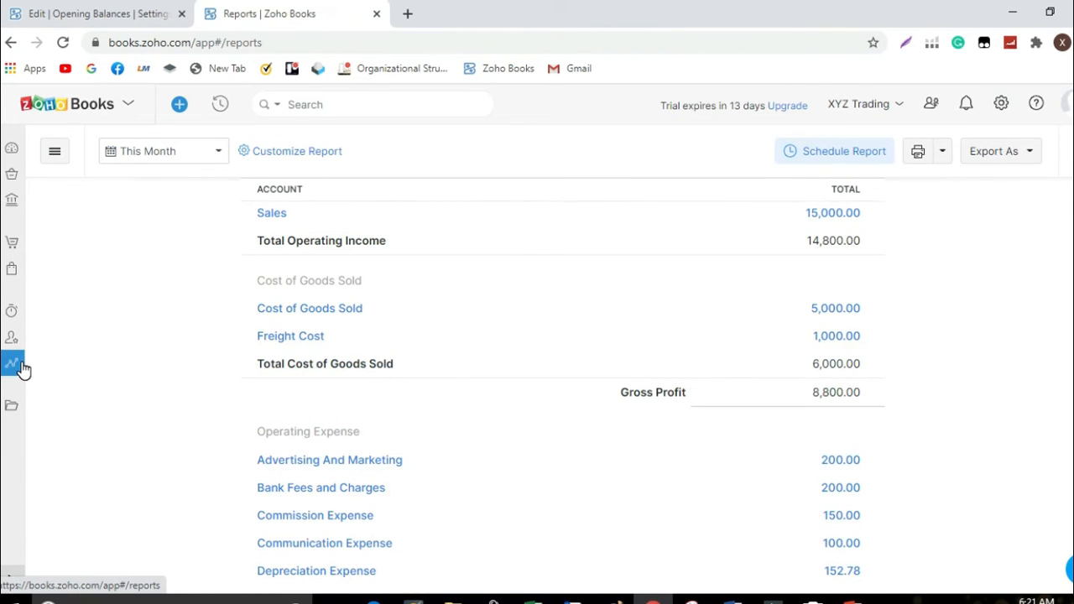
pyautogui.click(240, 318)
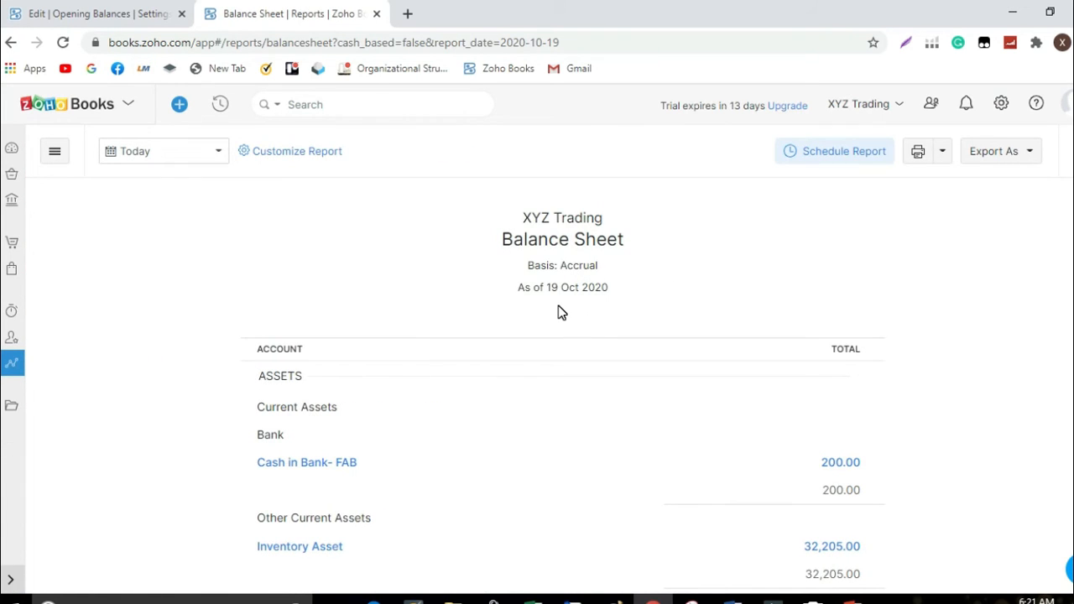
pyautogui.scroll(-1, 562, 319)
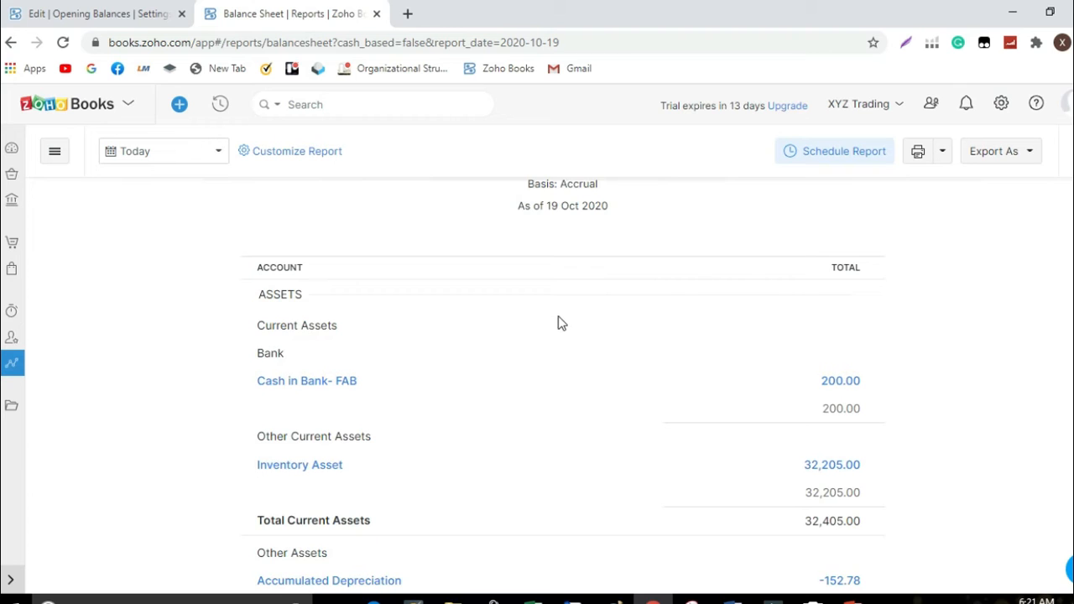
pyautogui.scroll(-1, 561, 323)
pyautogui.scroll(-1, 562, 327)
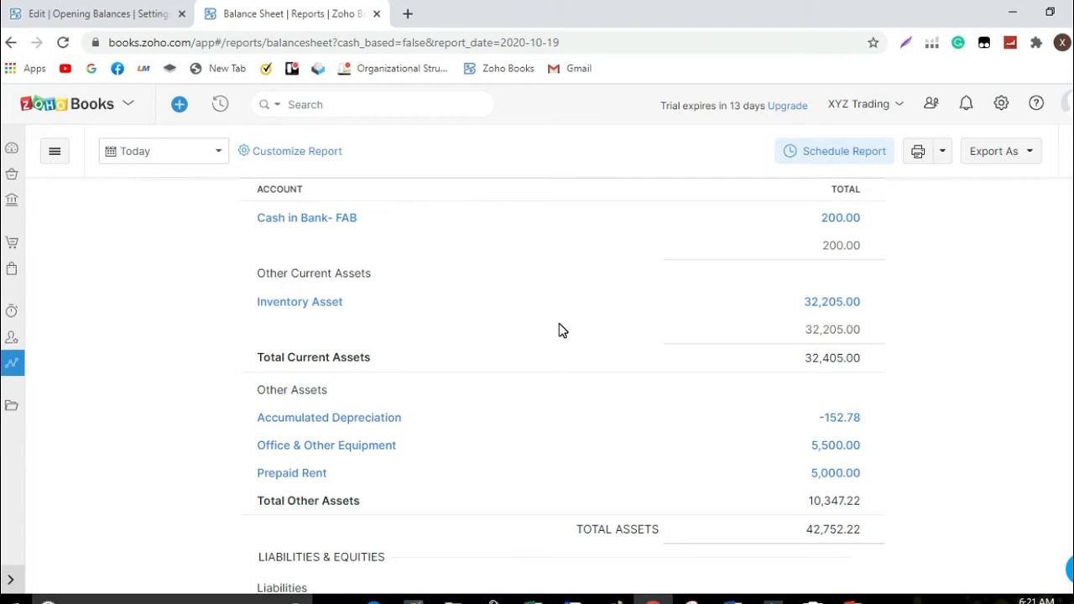
pyautogui.scroll(-1, 563, 329)
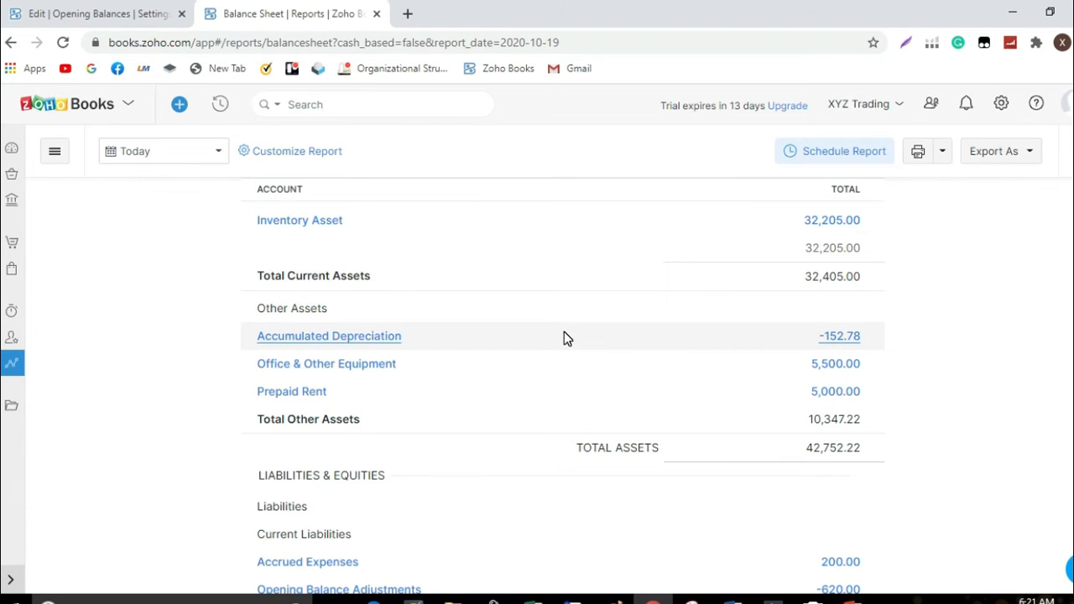
pyautogui.scroll(-1, 564, 331)
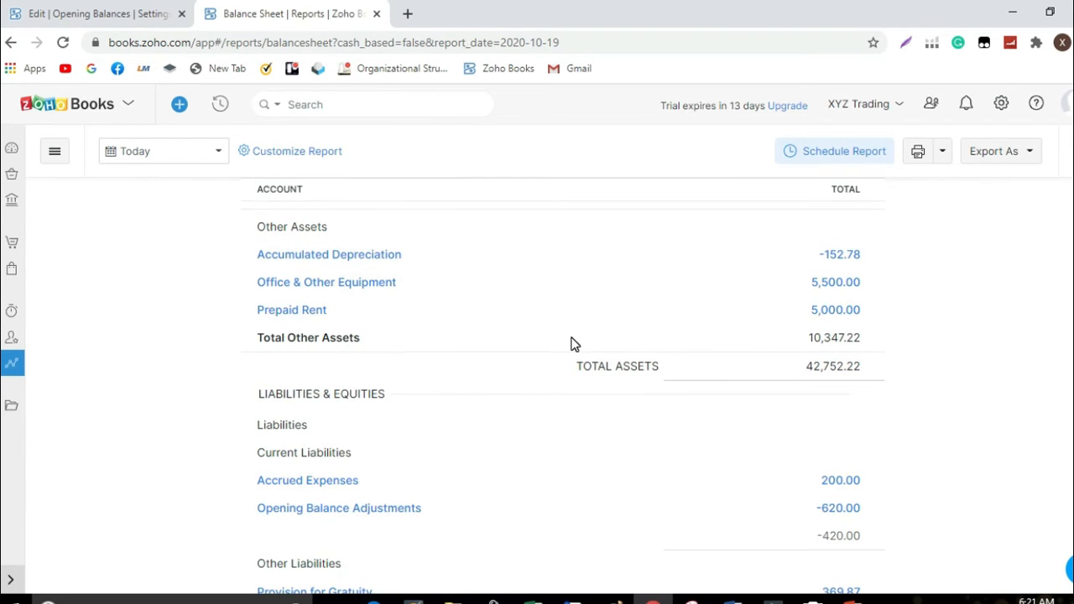
pyautogui.scroll(-1, 574, 344)
pyautogui.scroll(-1, 574, 344)
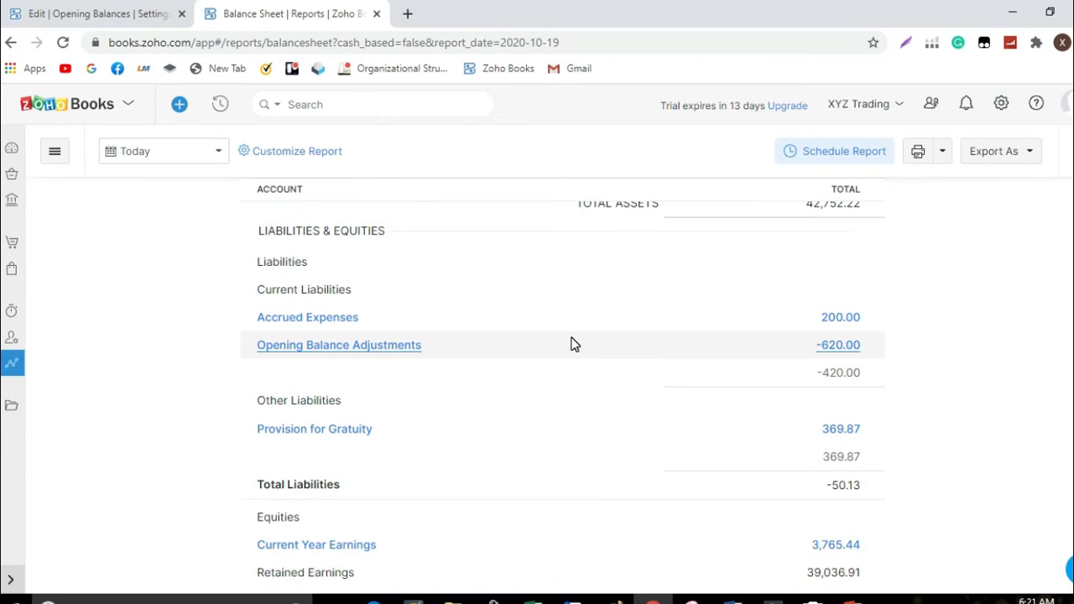
# Step: Compare the Balance Sheet's liabilities and equities with the receivables and Accounts Payable sheets in the XYZ Zoho Requirements Excel workbook
pyautogui.scroll(-1, 574, 344)
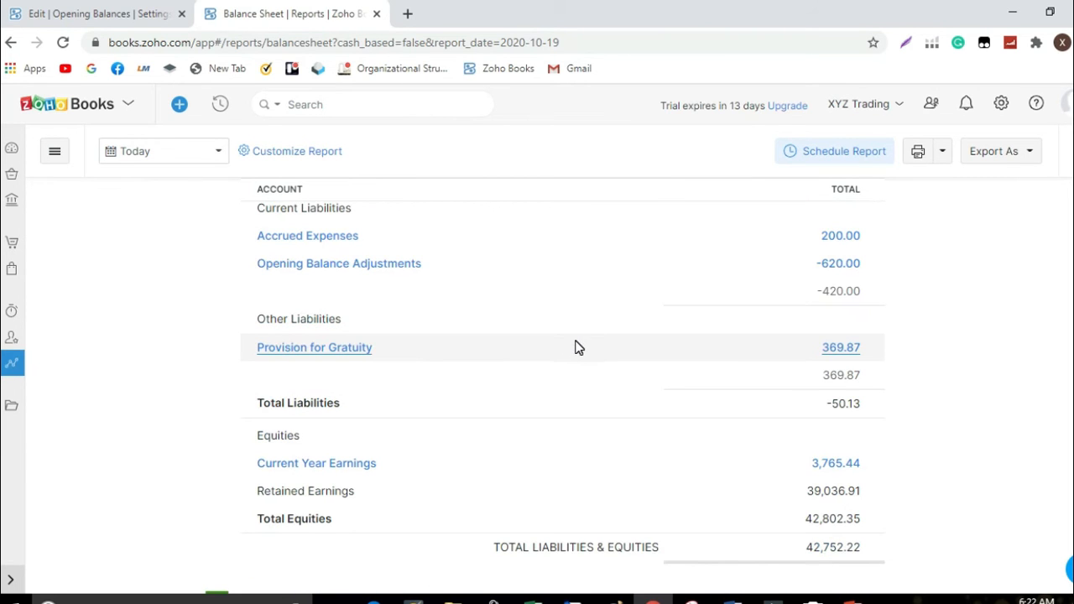
pyautogui.scroll(-1, 576, 347)
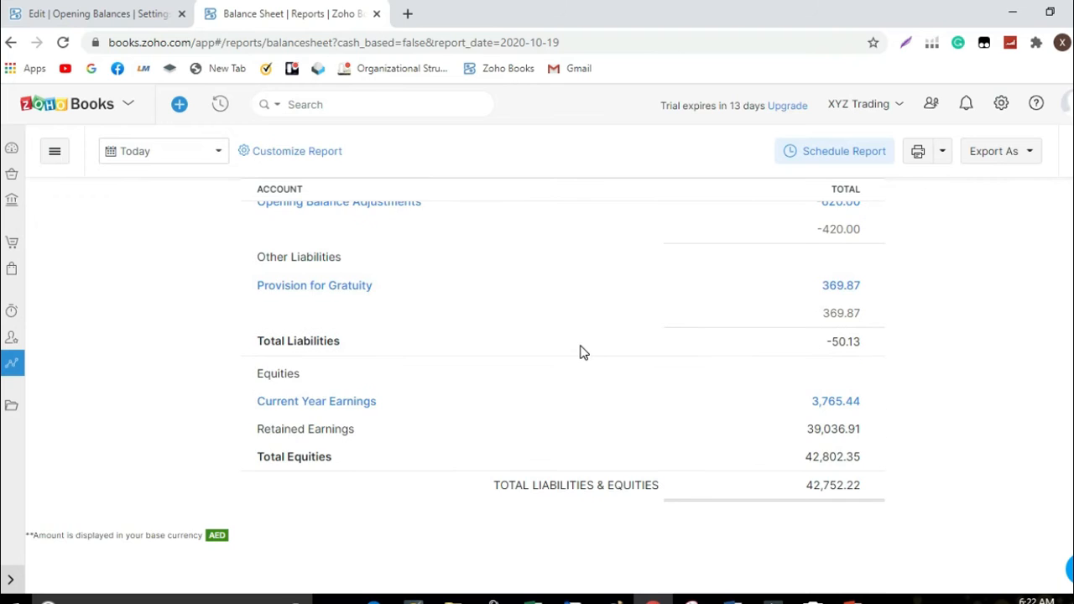
pyautogui.scroll(2, 581, 352)
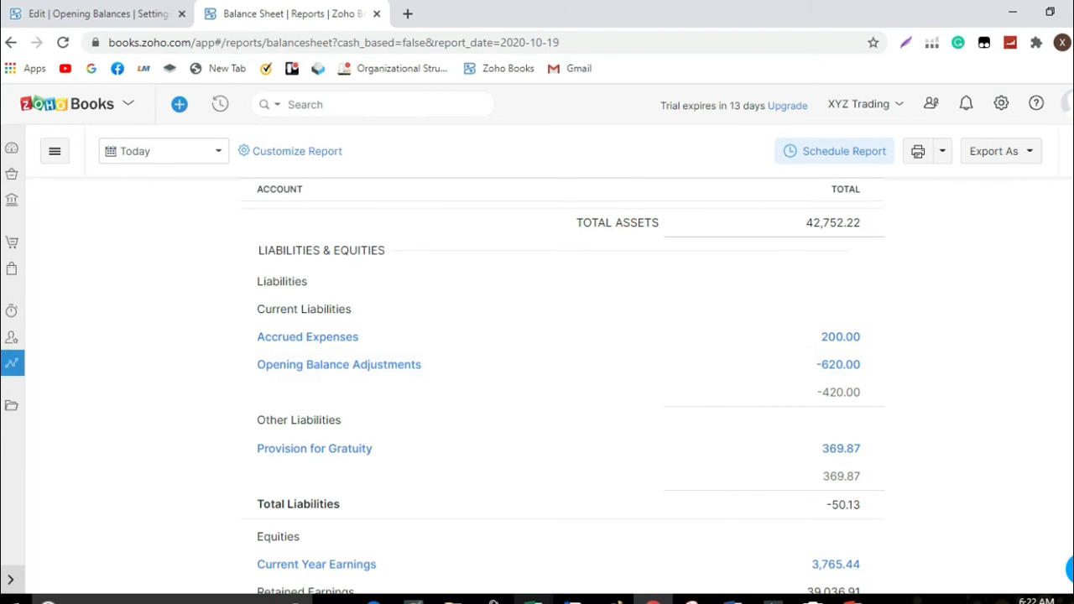
pyautogui.moveTo(537, 598)
pyautogui.click(487, 566)
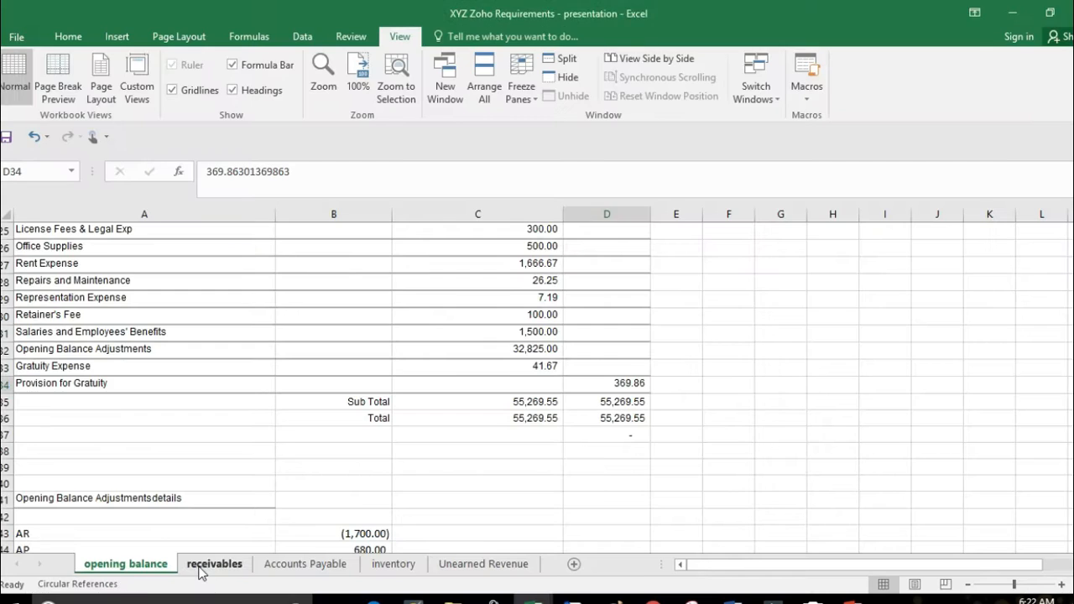
pyautogui.click(200, 570)
pyautogui.click(305, 565)
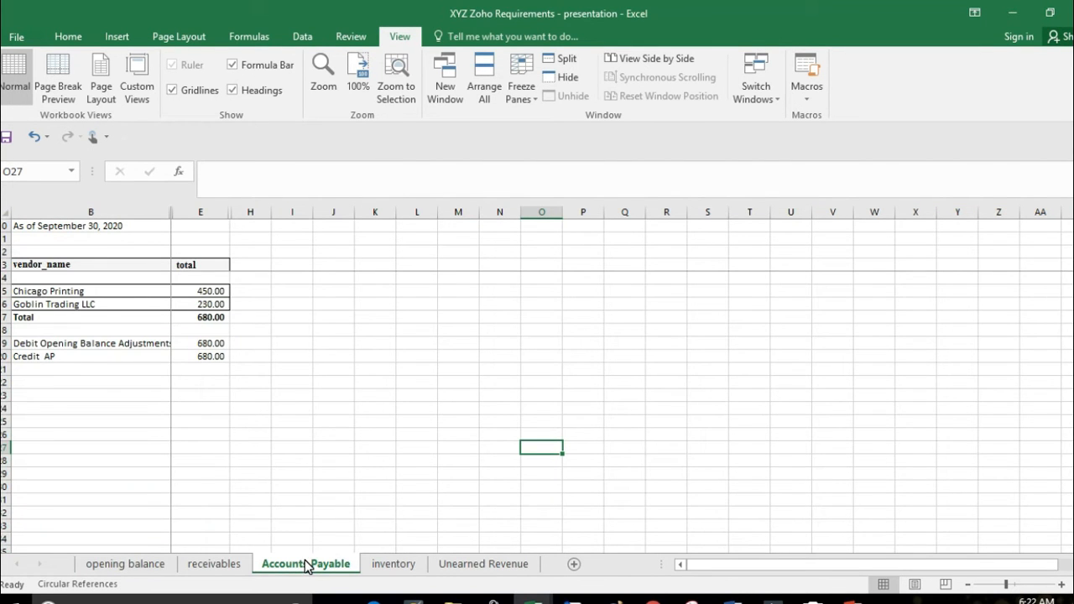
pyautogui.click(268, 359)
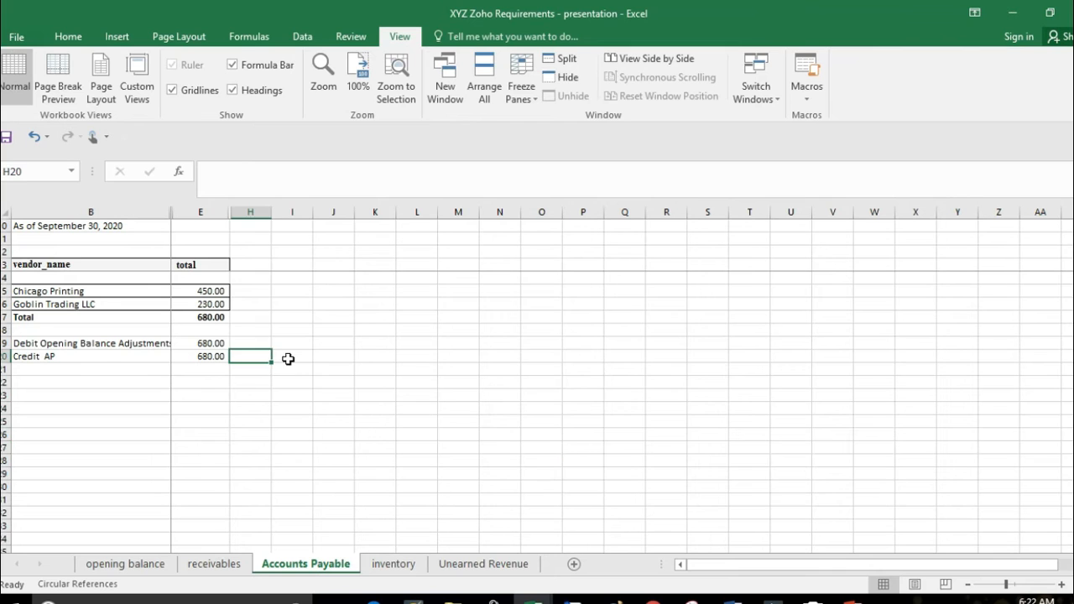
pyautogui.click(474, 382)
pyautogui.click(653, 601)
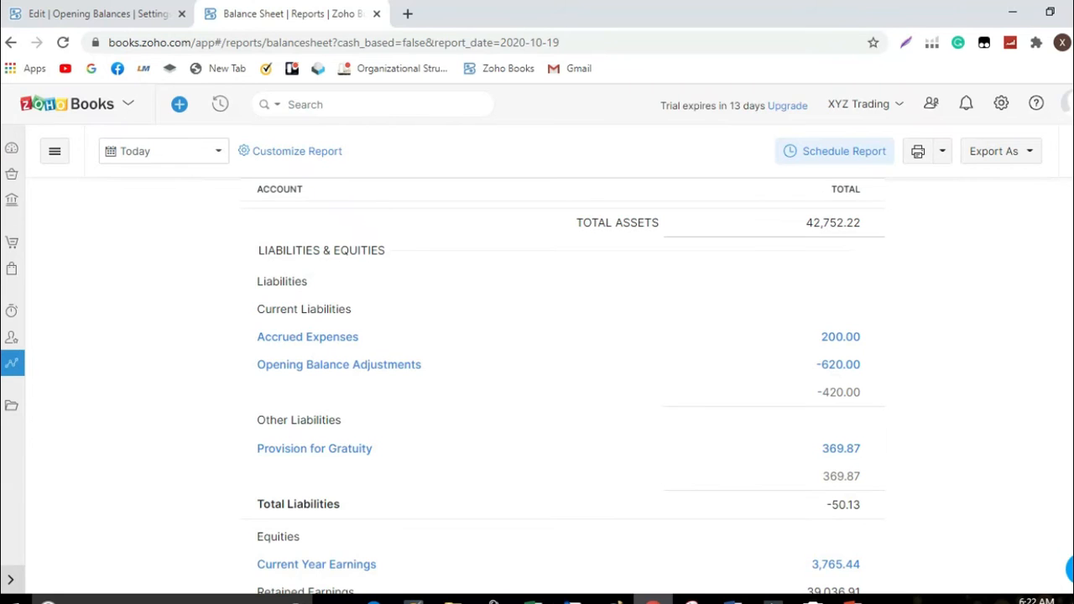
pyautogui.click(533, 601)
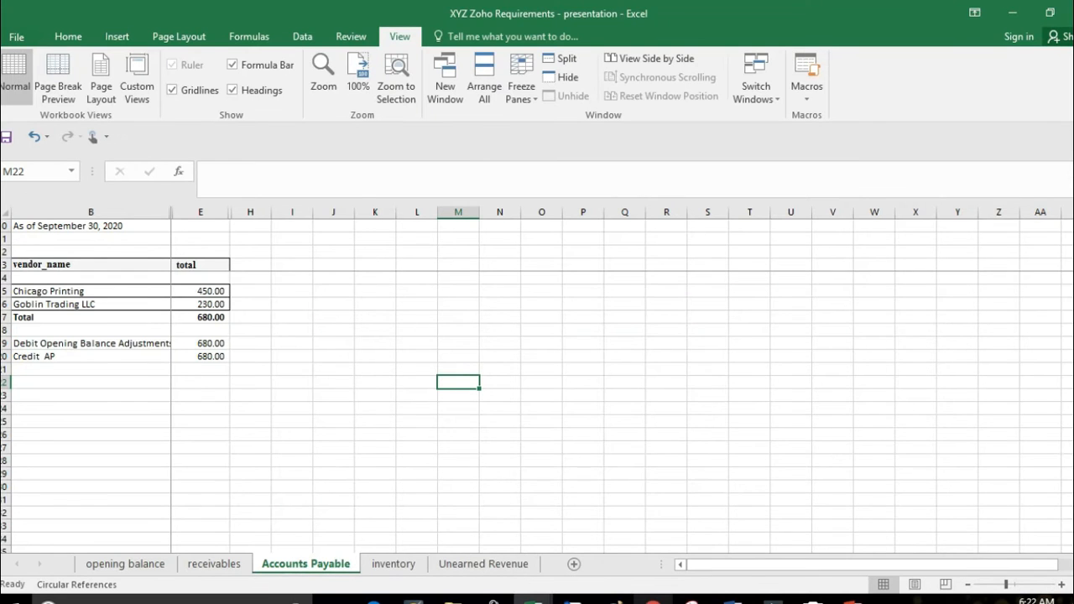
pyautogui.click(238, 569)
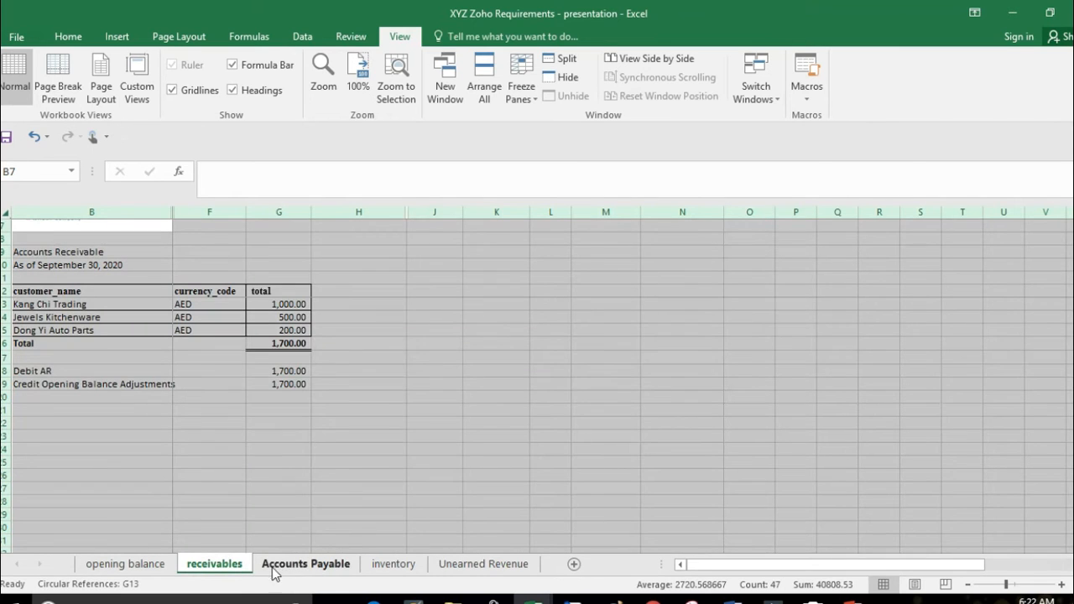
pyautogui.click(300, 571)
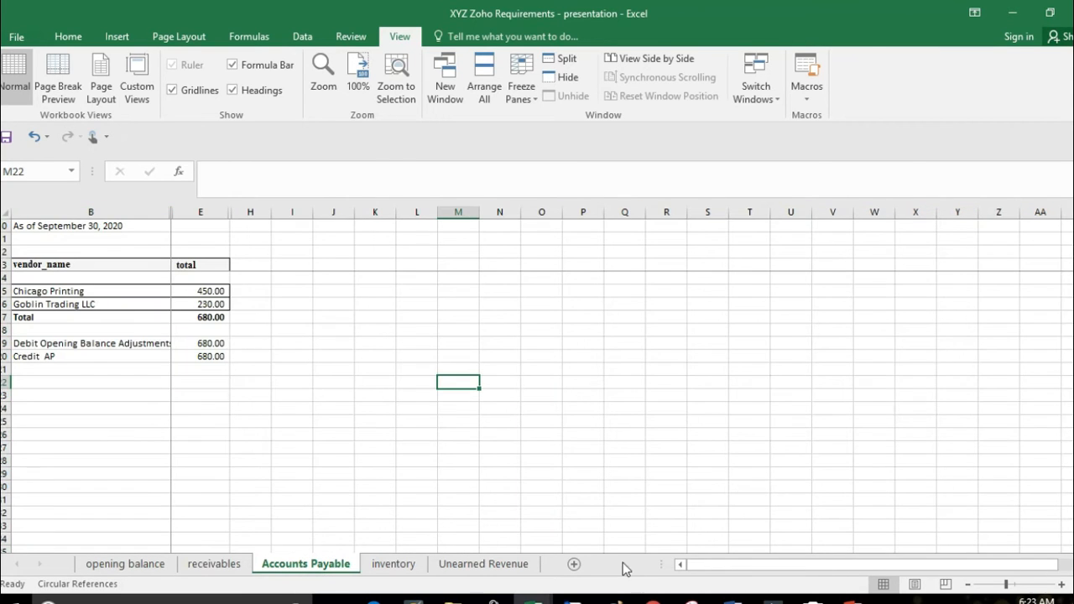
pyautogui.click(656, 599)
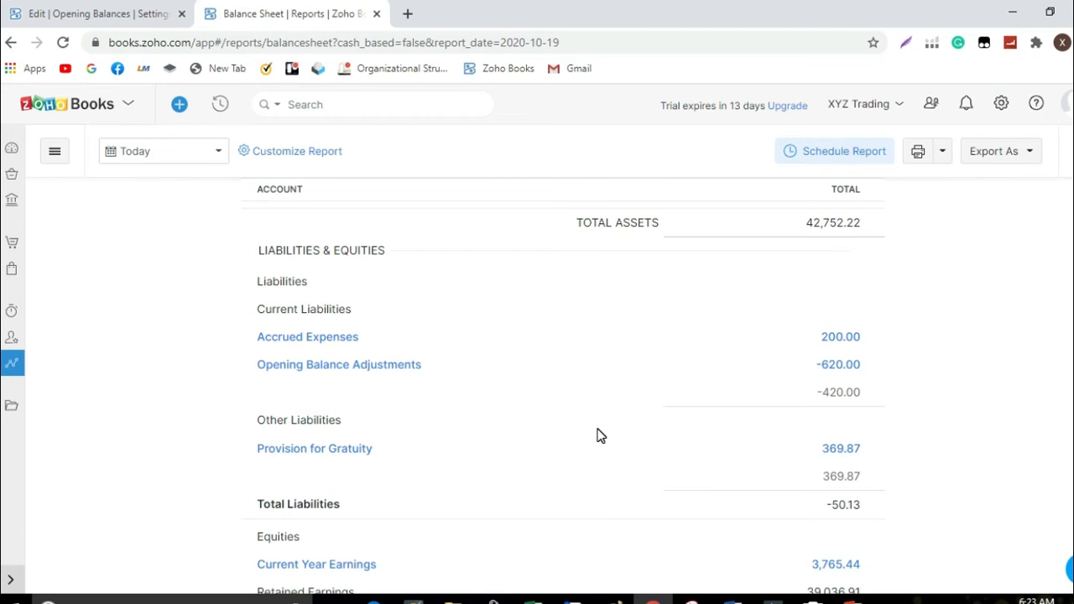
# Step: Leave the Opening Balances settings and start a new sales invoice for the customer Kang Chi Trading
pyautogui.click(70, 15)
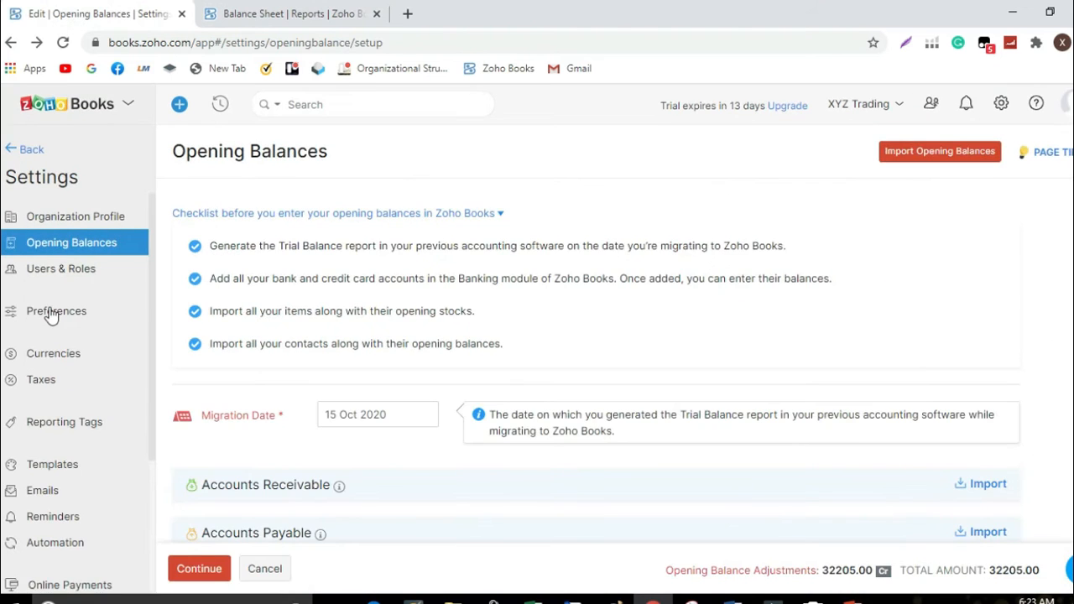
pyautogui.click(32, 149)
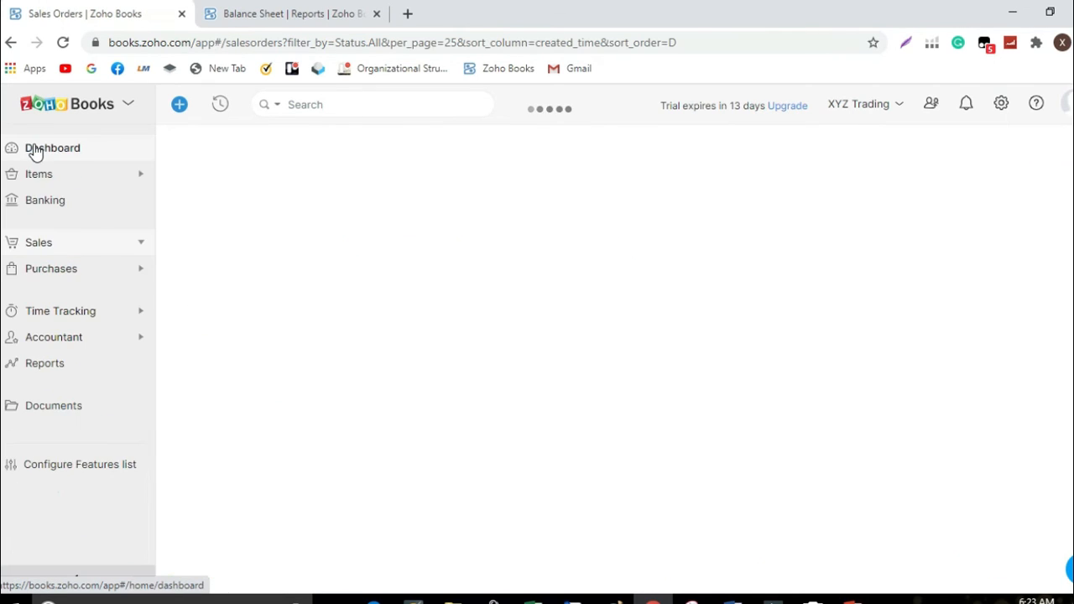
pyautogui.click(89, 250)
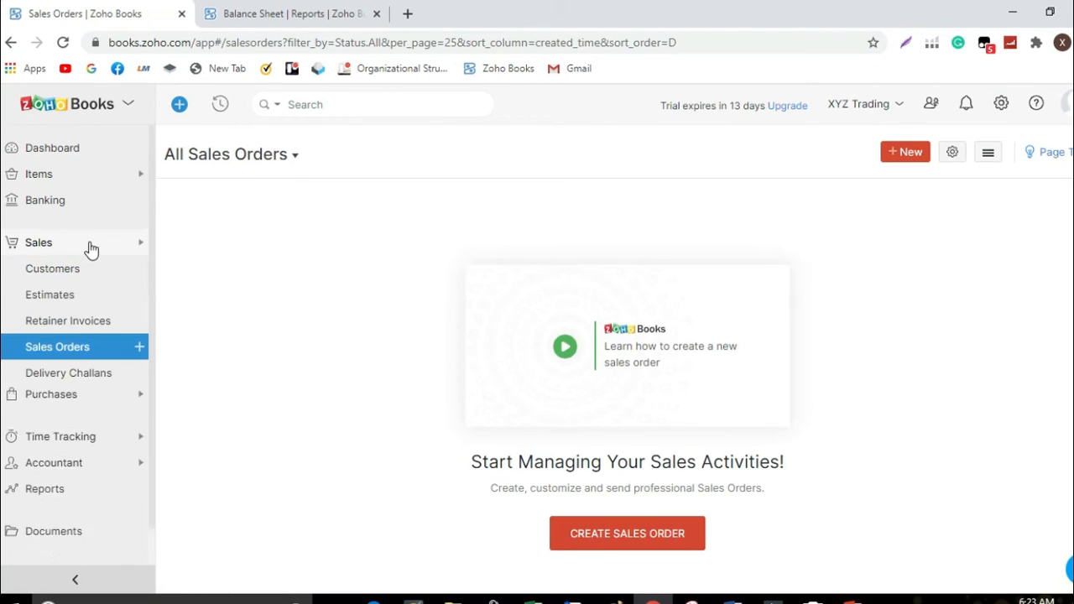
pyautogui.click(83, 250)
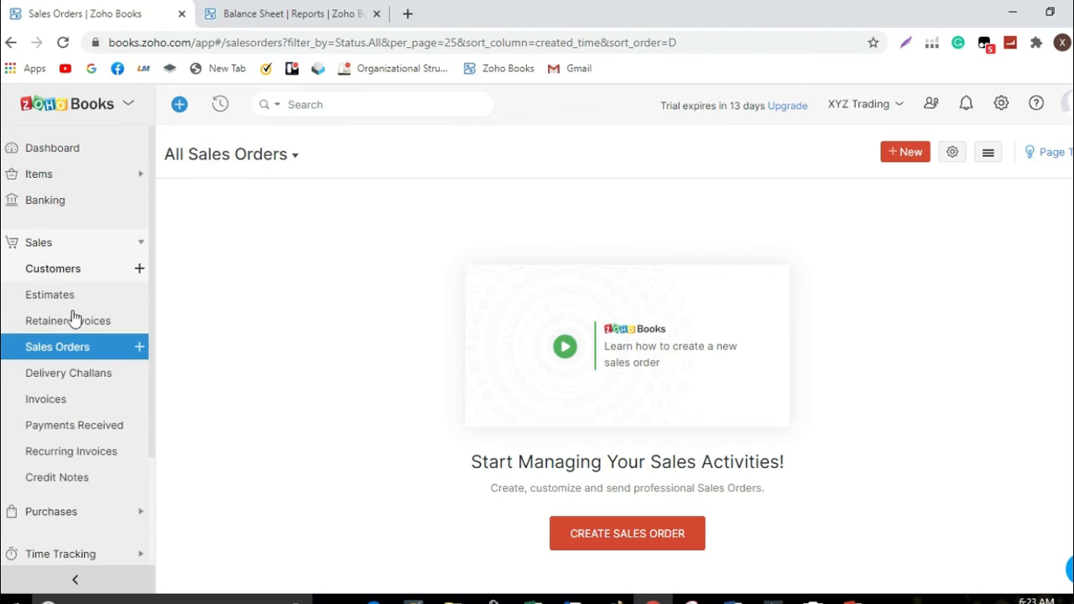
pyautogui.click(72, 398)
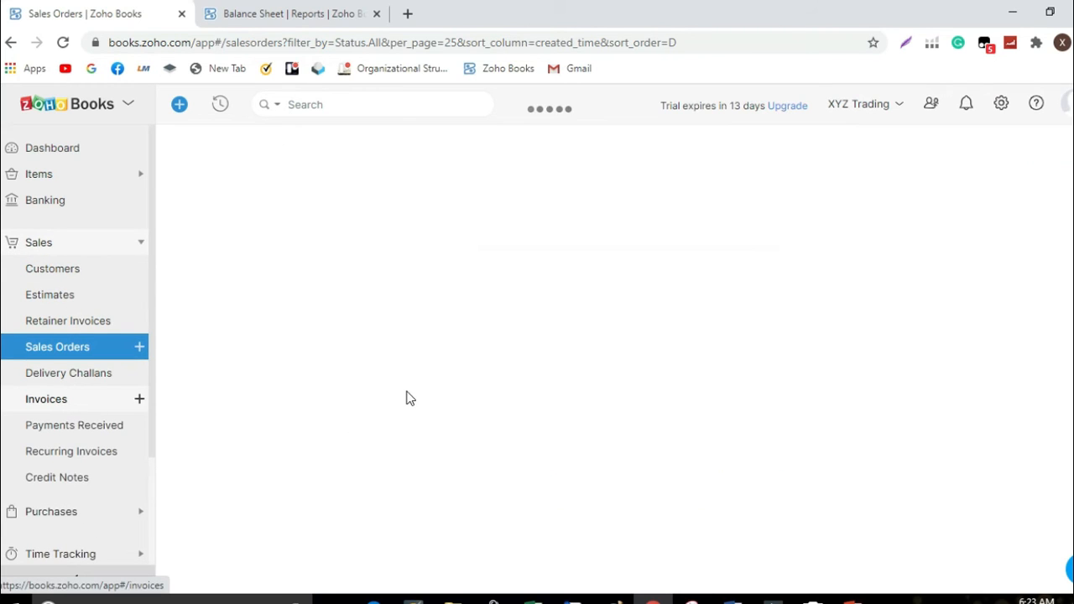
pyautogui.click(881, 156)
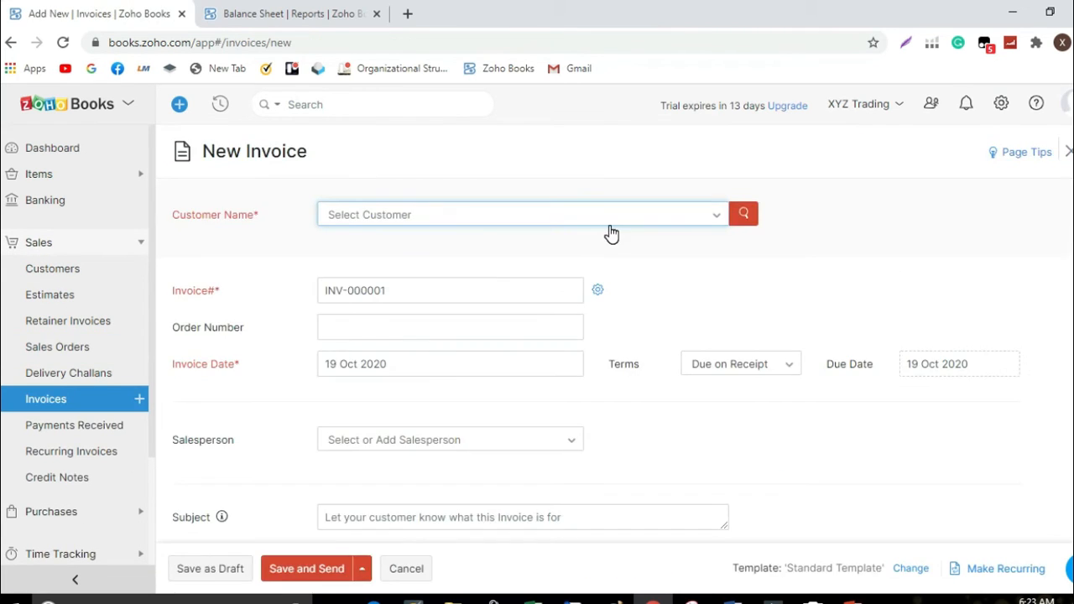
pyautogui.click(439, 221)
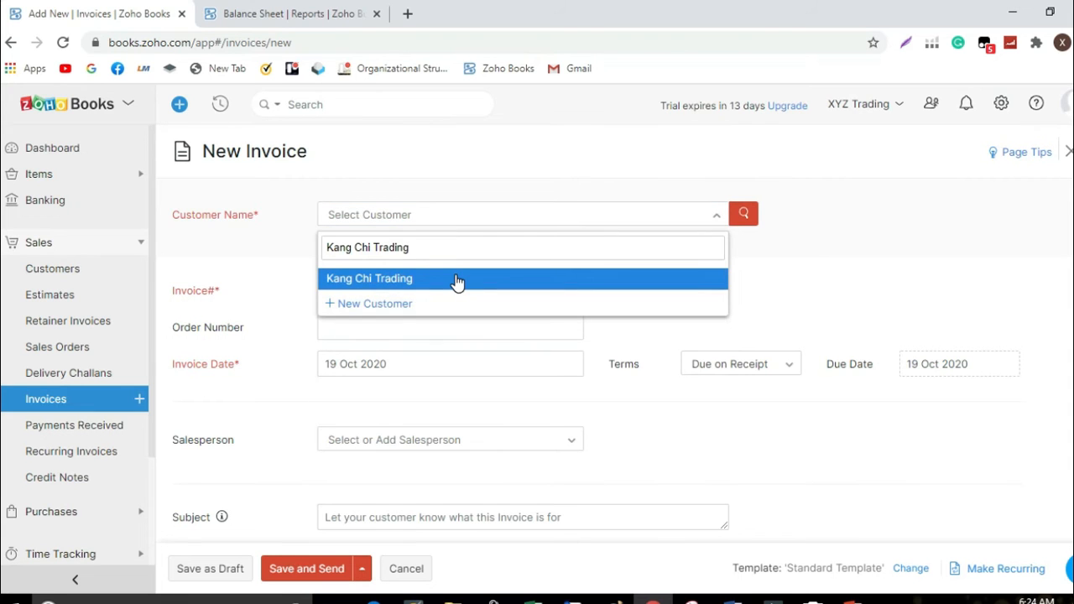
pyautogui.click(458, 281)
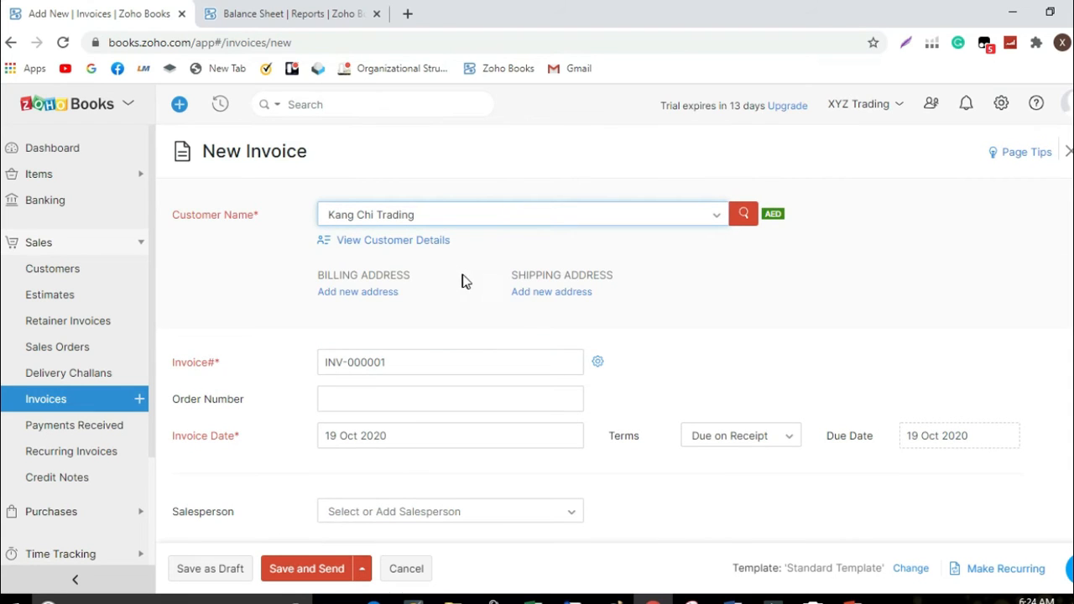
# Step: Switch invoice numbering from auto-generated to manual entry each time and save the setting
pyautogui.click(598, 363)
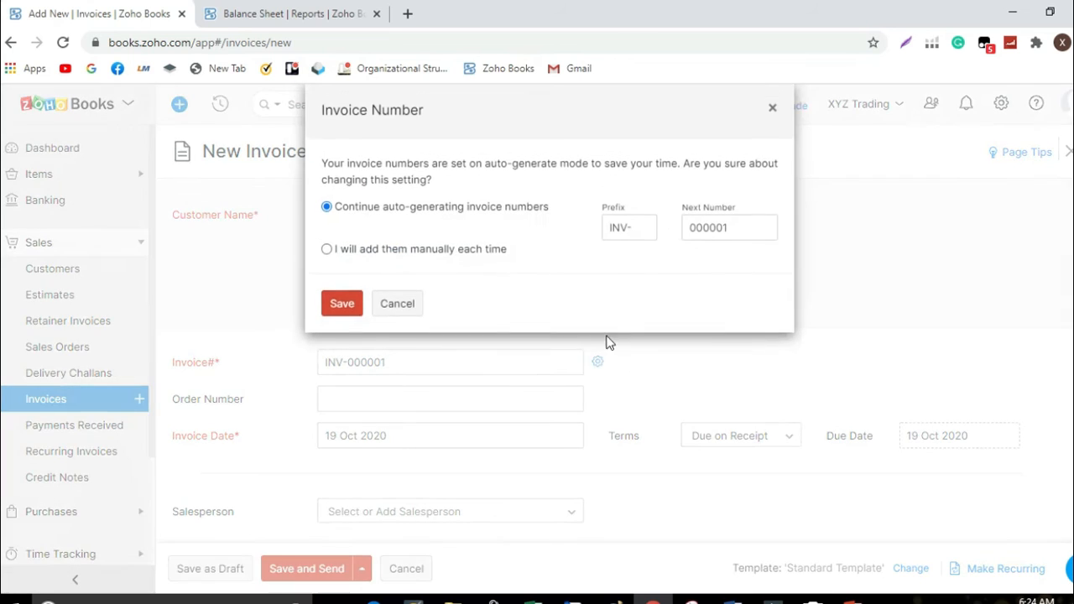
pyautogui.click(640, 228)
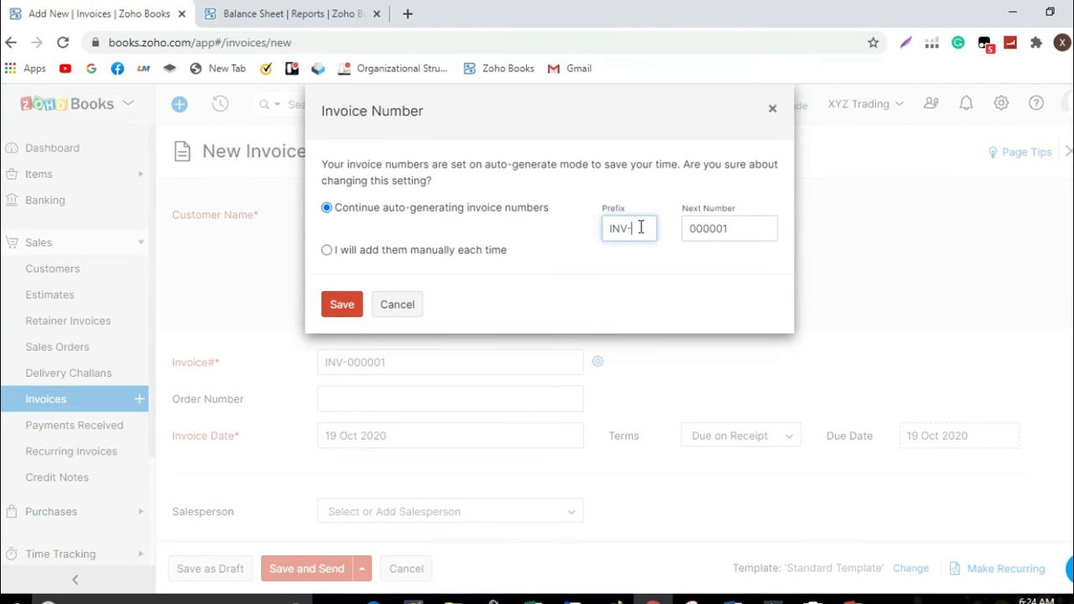
pyautogui.click(429, 249)
pyautogui.click(344, 264)
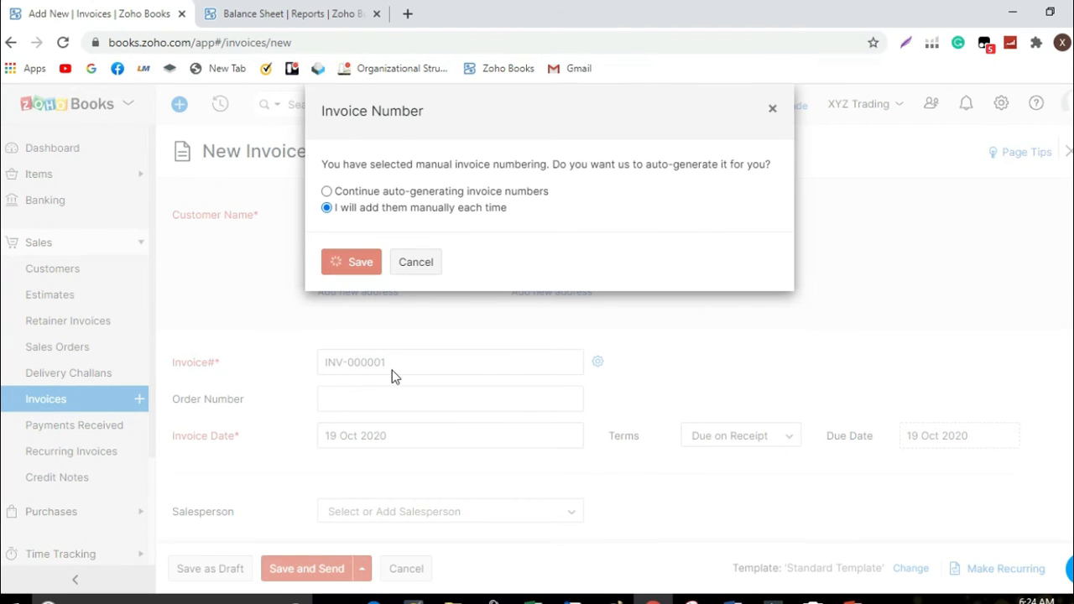
# Step: Set the invoice number and order number to Opening Balance 00001 and the invoice date to 15 Oct 2020
pyautogui.click(416, 362)
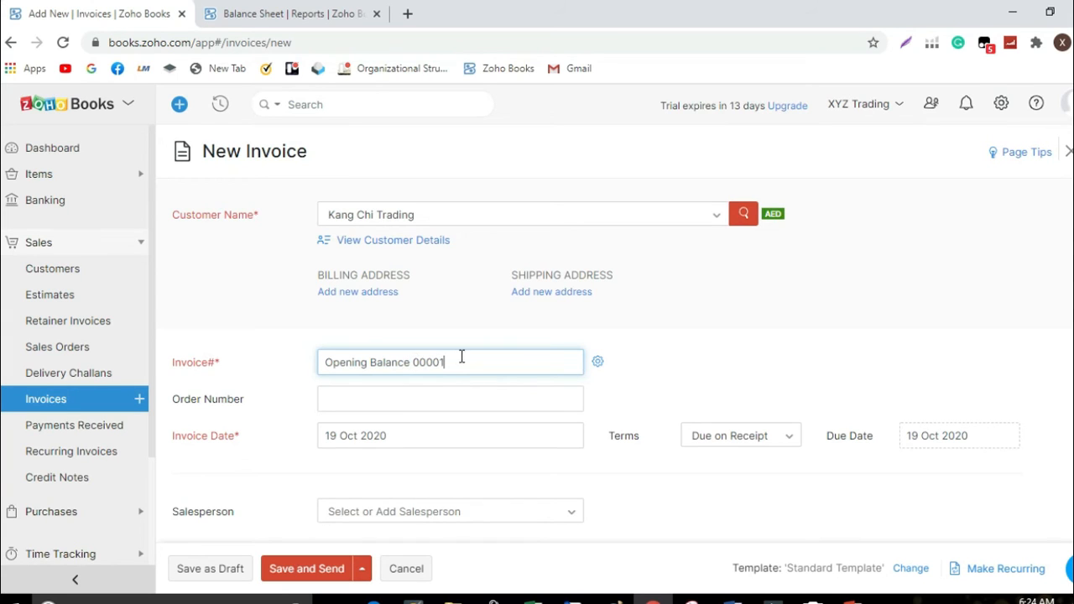
pyautogui.moveTo(459, 358); pyautogui.dragTo(282, 361)
pyautogui.hotkey('ctrl', 'c')
pyautogui.click(358, 399)
pyautogui.hotkey('ctrl', 'v')
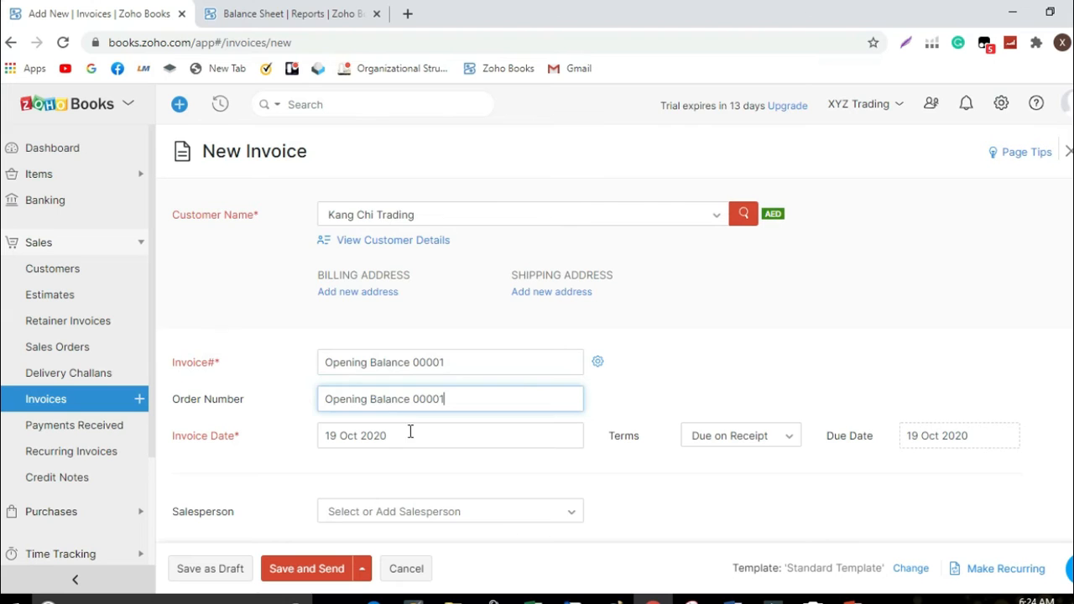
pyautogui.click(411, 431)
pyautogui.click(447, 314)
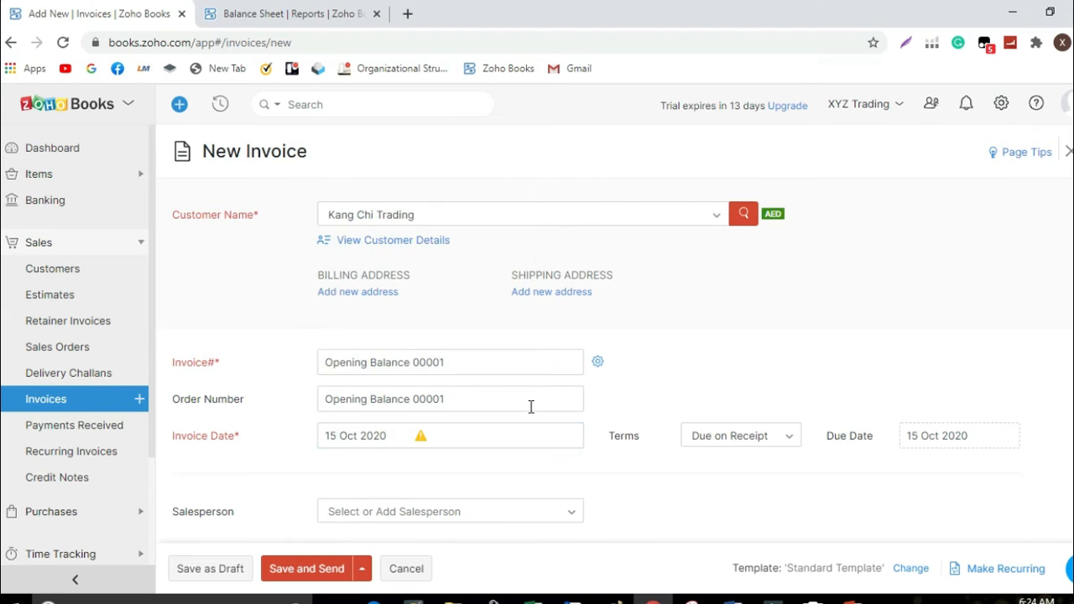
# Step: Enter Opening Balance 00001 as the item details of the invoice's first line
pyautogui.scroll(-4, 524, 401)
pyautogui.click(444, 388)
pyautogui.scroll(-1, 444, 391)
pyautogui.hotkey('ctrl', 'v')
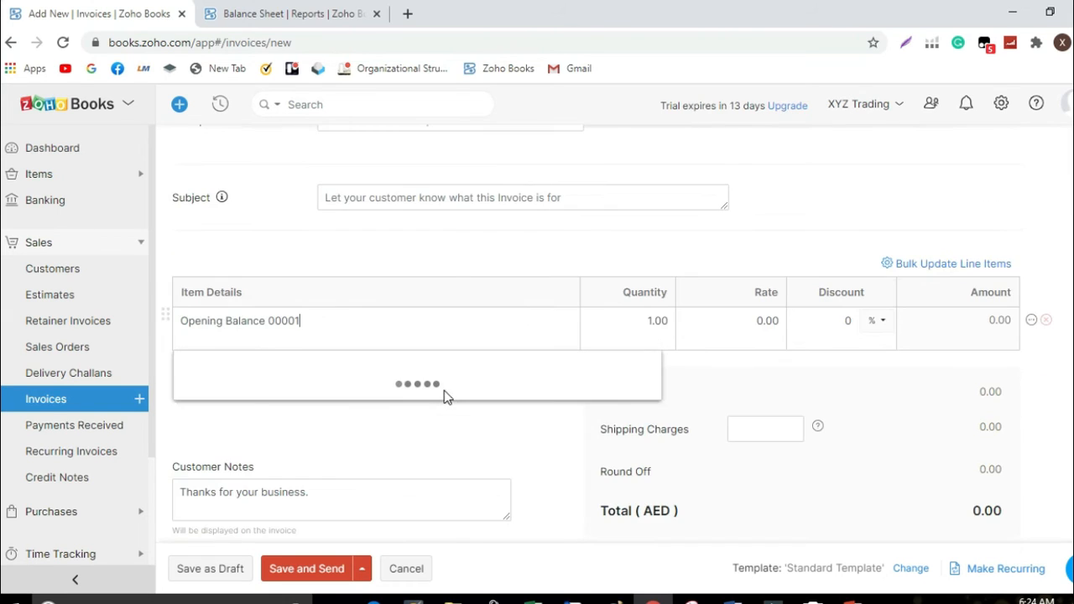
# Step: Copy Kang Chi Trading's total from the Excel receivables data into the invoice line and set its rate to 1000.00
pyautogui.moveTo(533, 601)
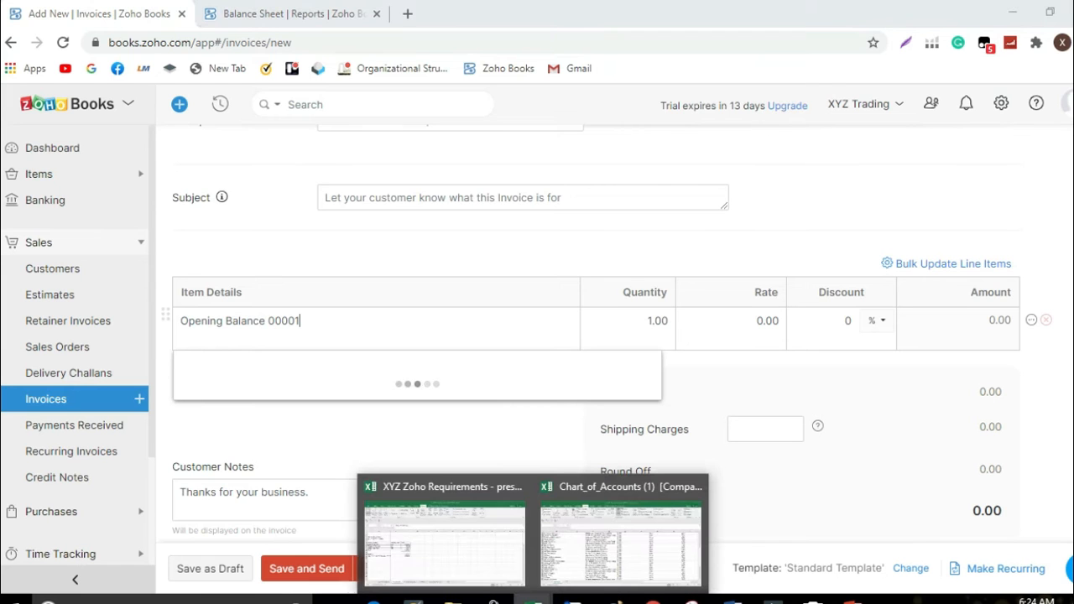
pyautogui.click(492, 546)
pyautogui.click(294, 304)
pyautogui.hotkey('ctrl', 'c')
pyautogui.hotkey('alt', 'Tab')
pyautogui.click(743, 318)
pyautogui.hotkey('ctrl', 'v')
pyautogui.click(738, 320)
pyautogui.press('Delete')
pyautogui.click(776, 384)
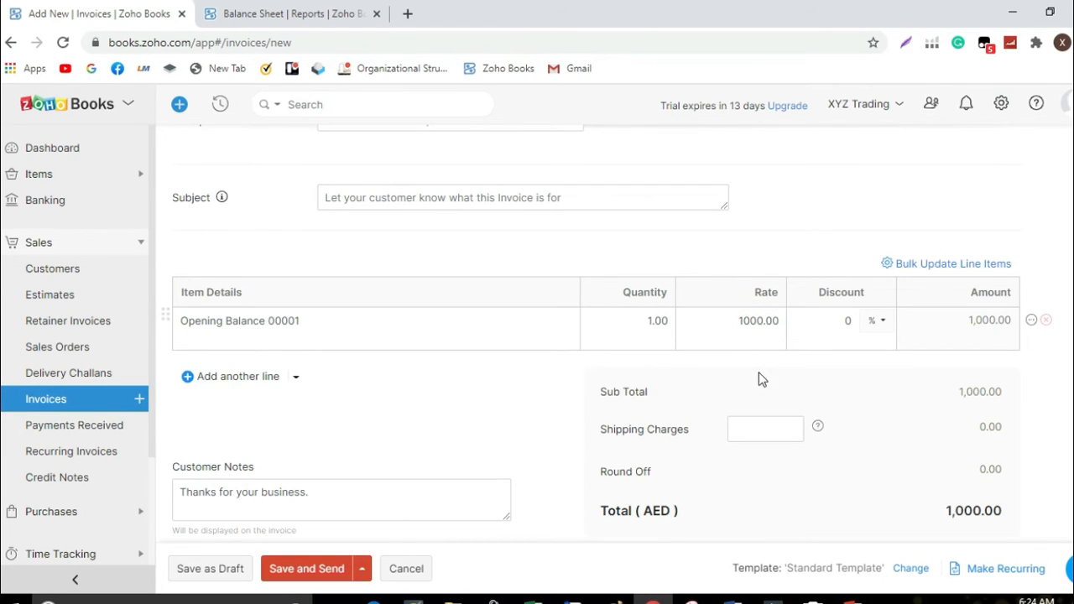
# Step: Set the invoice line's account to Opening Balance Adjustments in its additional information and save it
pyautogui.click(1031, 320)
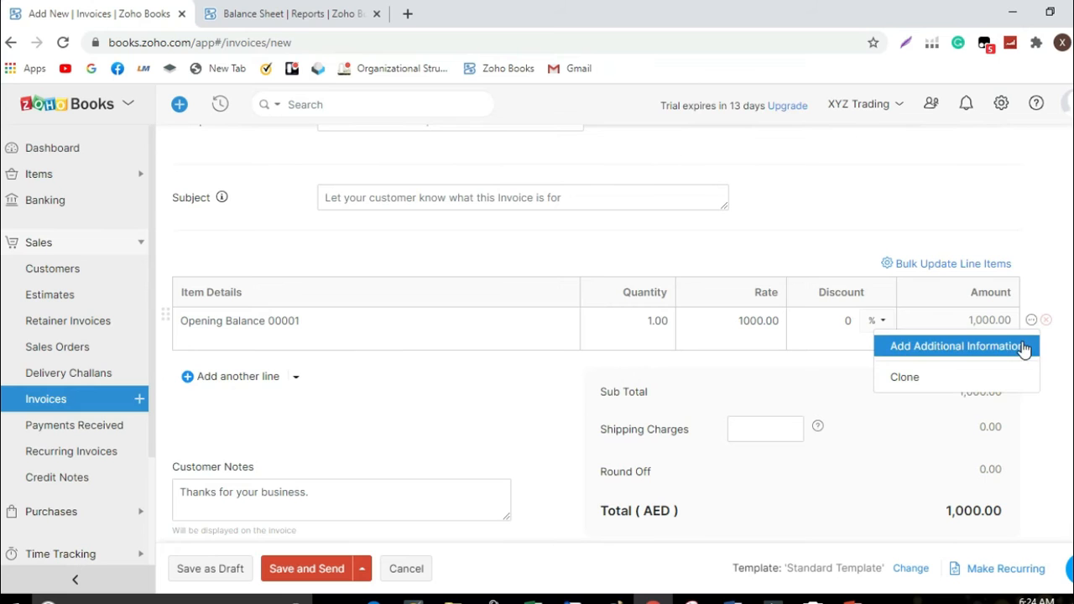
pyautogui.click(961, 339)
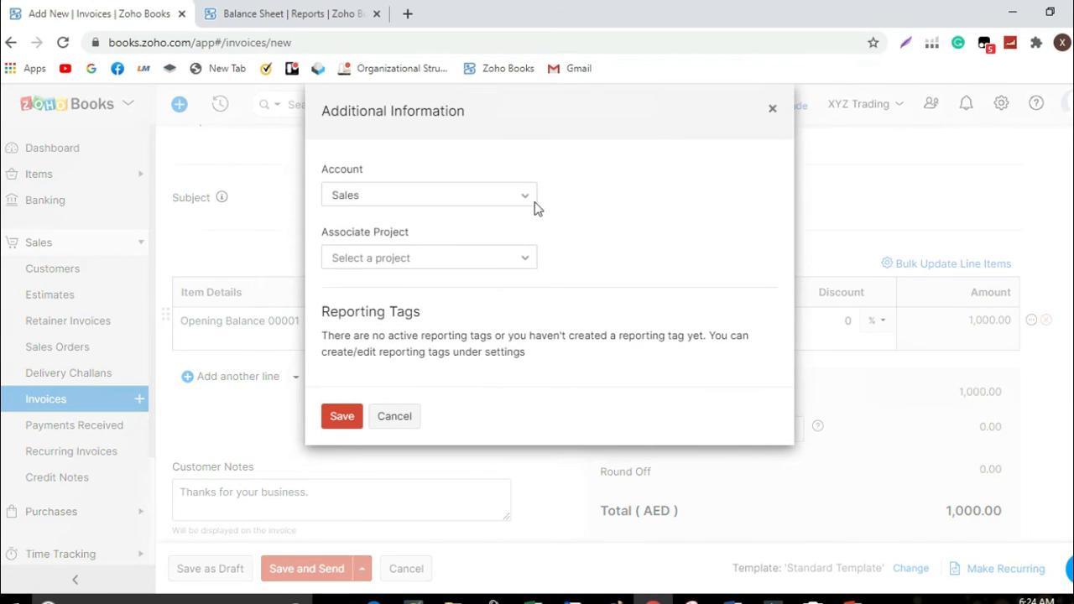
pyautogui.click(492, 198)
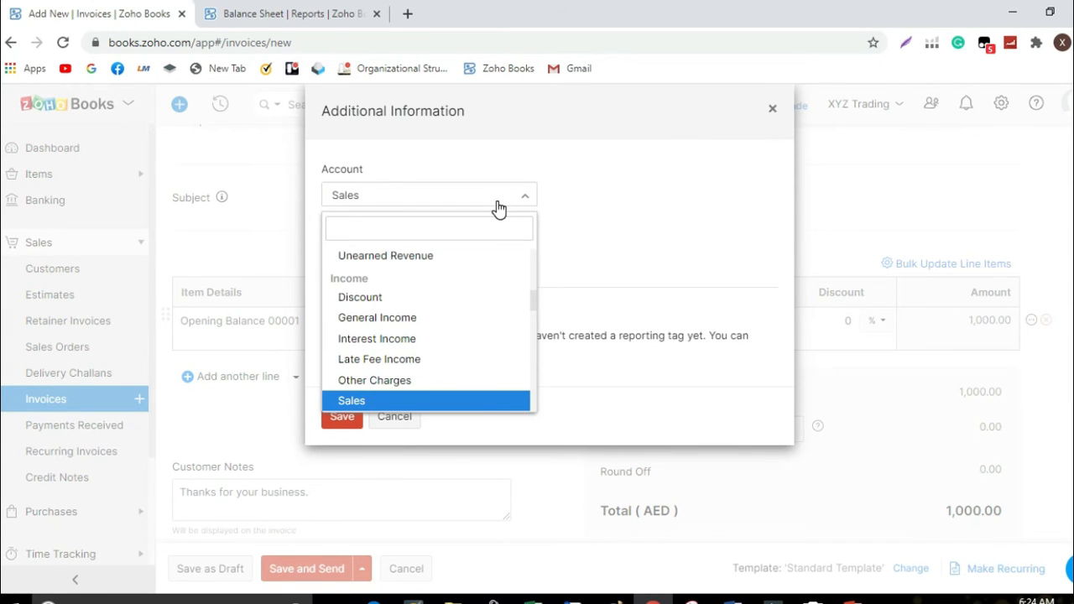
pyautogui.click(507, 280)
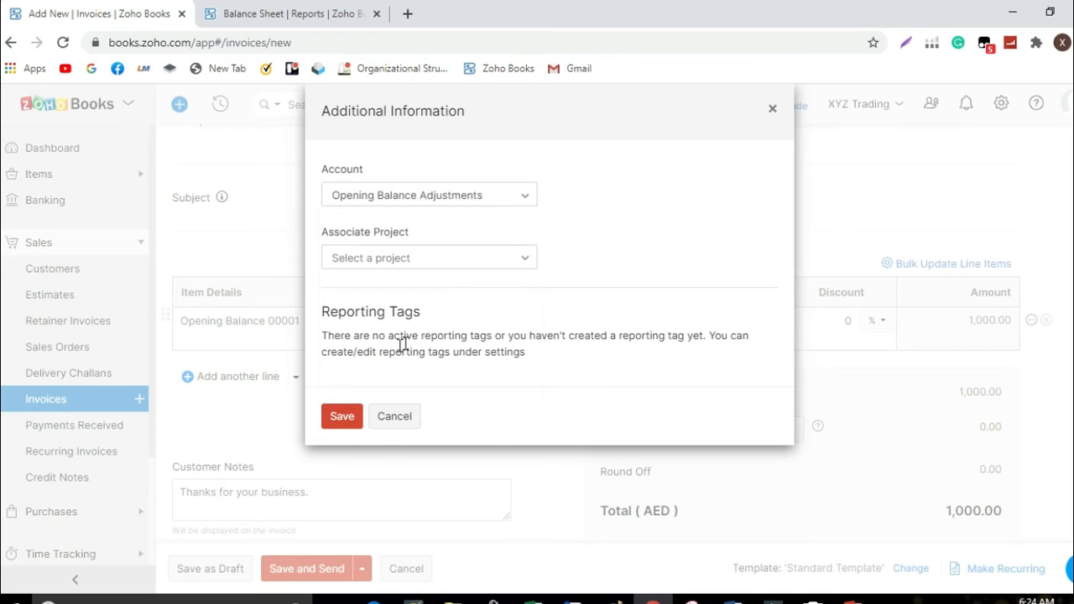
pyautogui.click(343, 419)
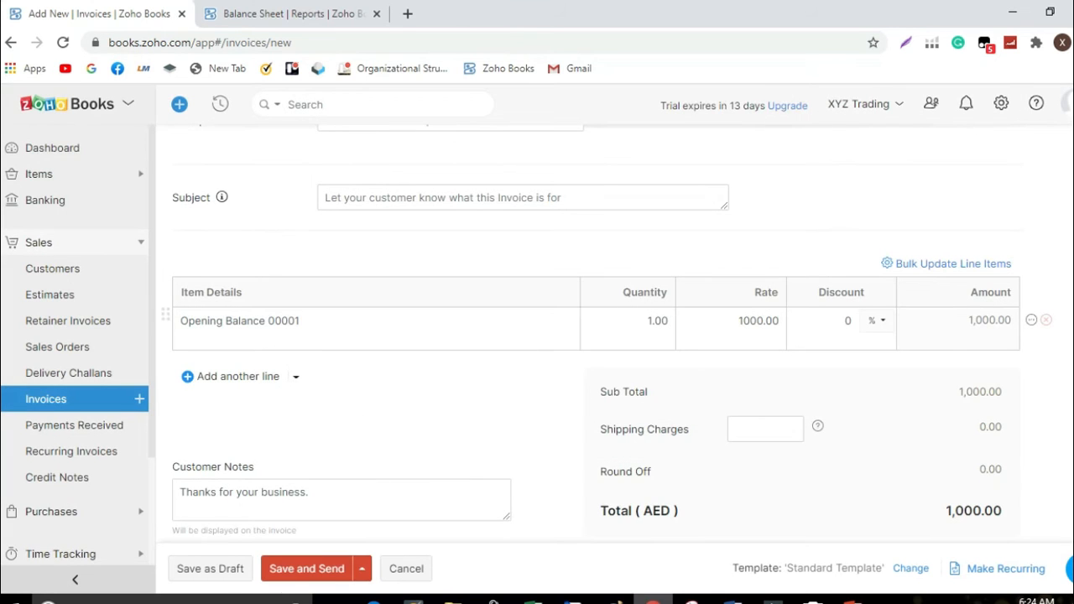
# Step: Save the Kang Chi Trading invoice for sending and return to the invoices list without emailing it
pyautogui.click(308, 570)
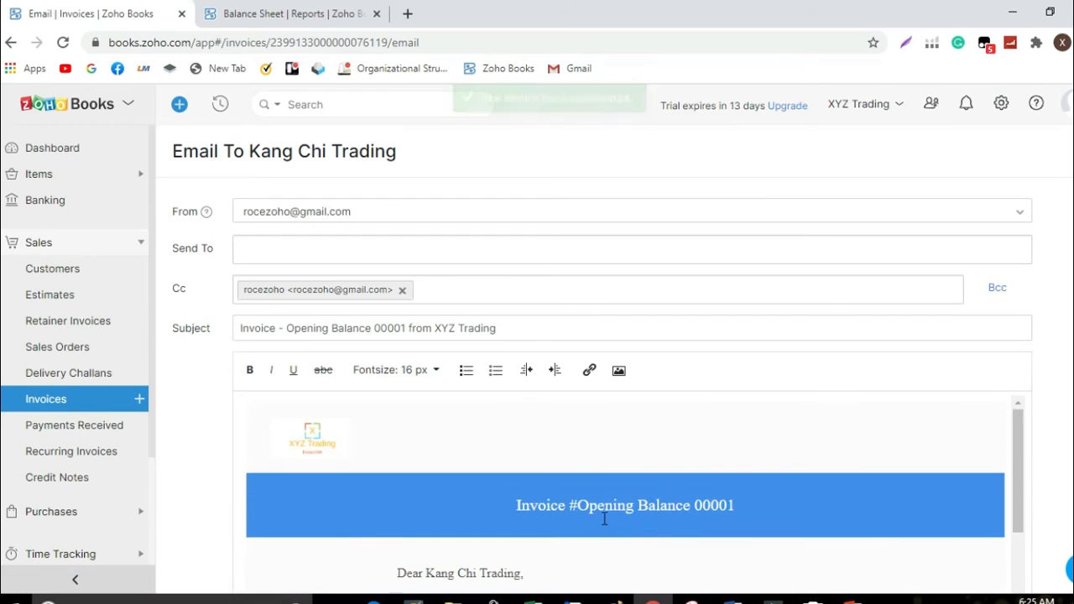
pyautogui.click(52, 402)
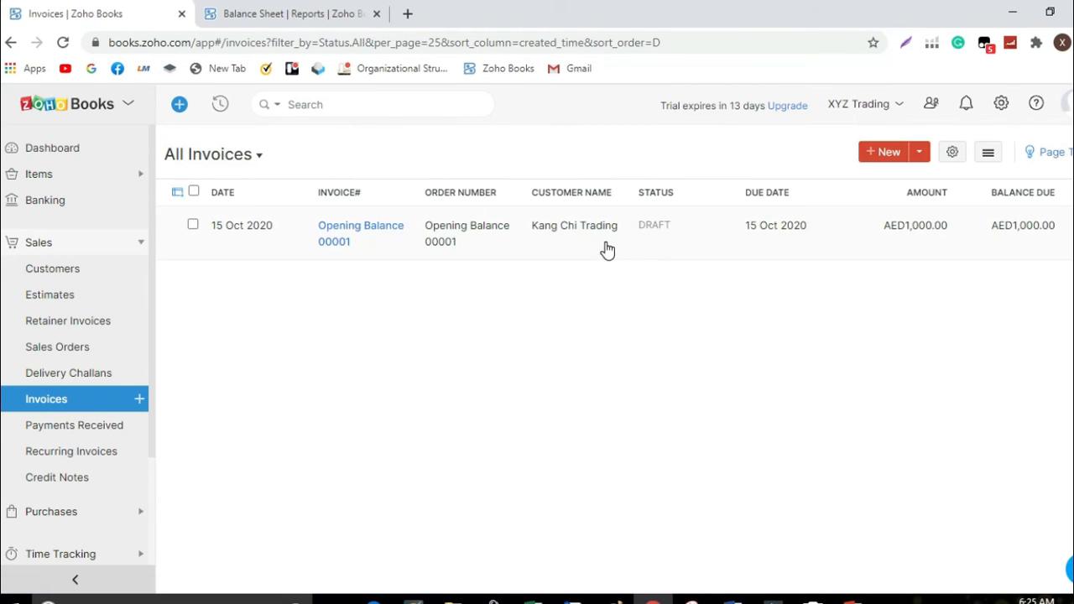
# Step: Open Kang Chi Trading's draft invoice Opening Balance 00001 and mark it as sent
pyautogui.click(608, 250)
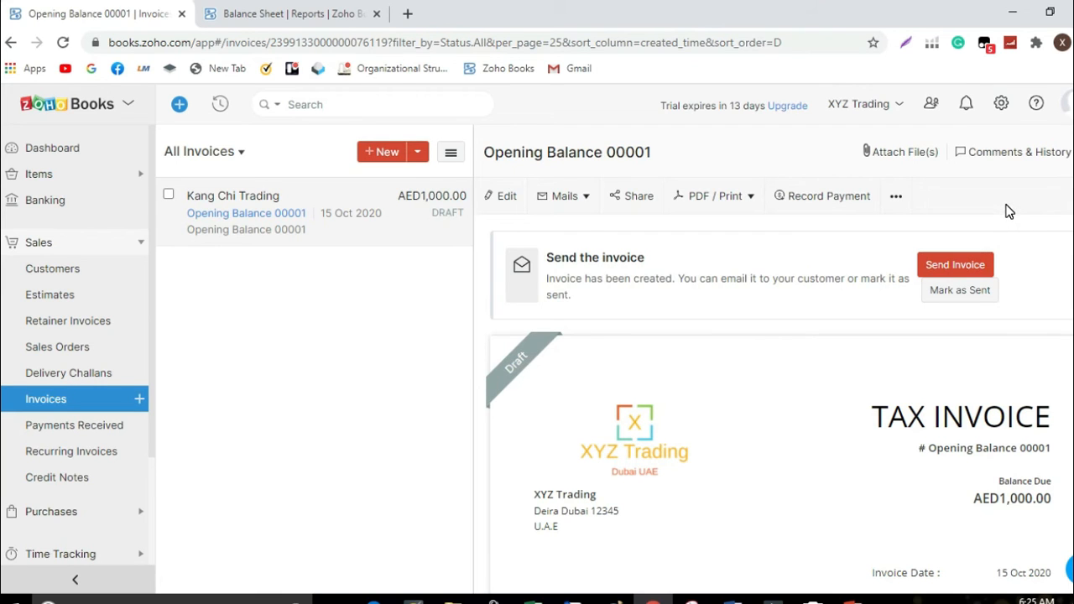
pyautogui.click(897, 197)
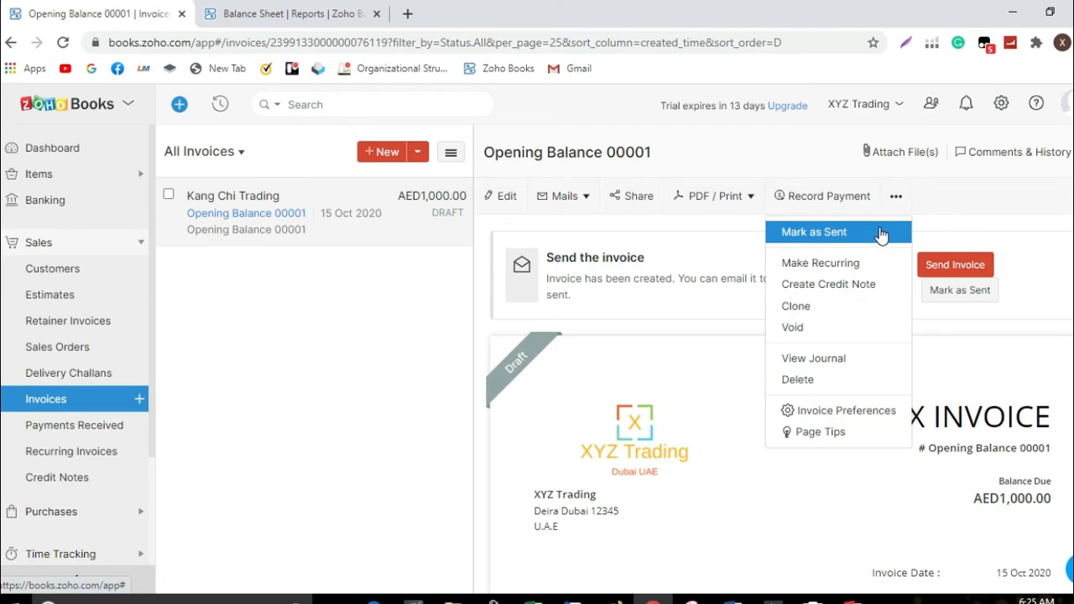
pyautogui.click(889, 232)
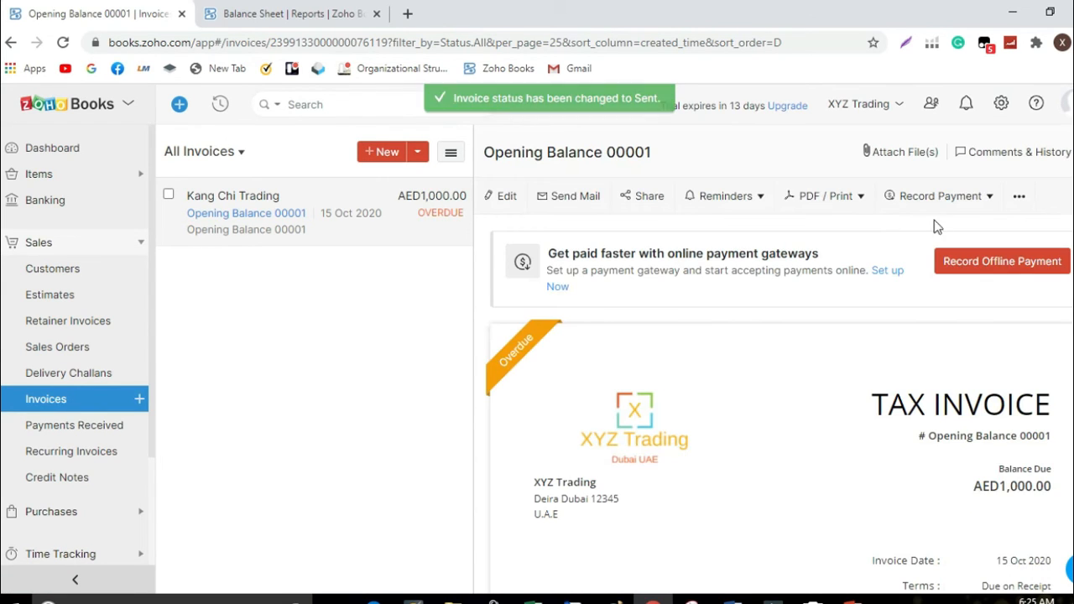
# Step: Clone the Kang Chi Trading invoice and set the copy's customer to Jewels Kitchenware, copied from the Excel receivables sheet
pyautogui.click(1019, 200)
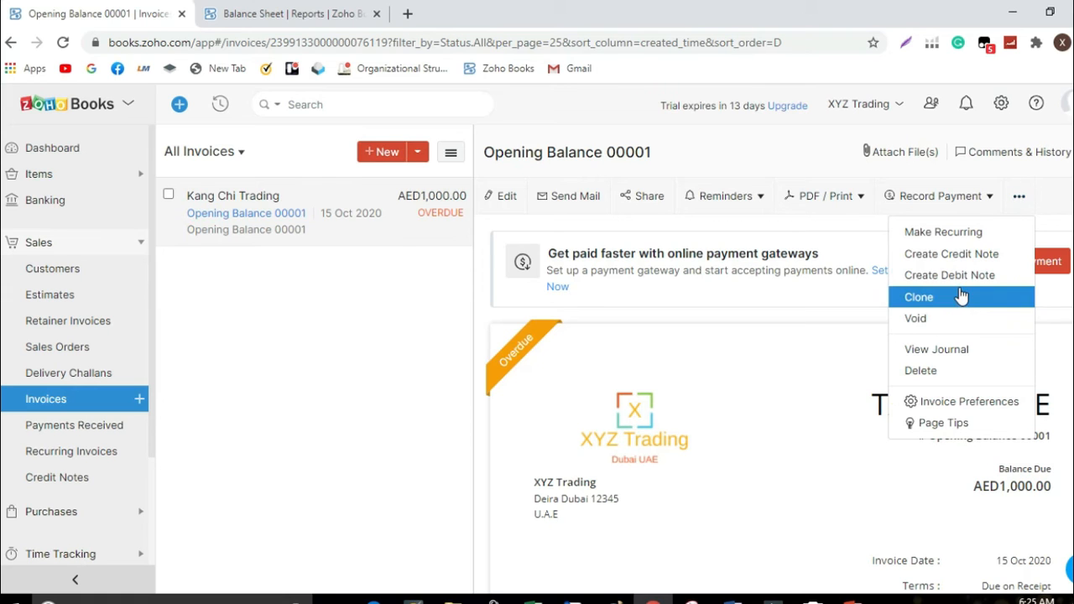
pyautogui.click(960, 297)
pyautogui.click(533, 601)
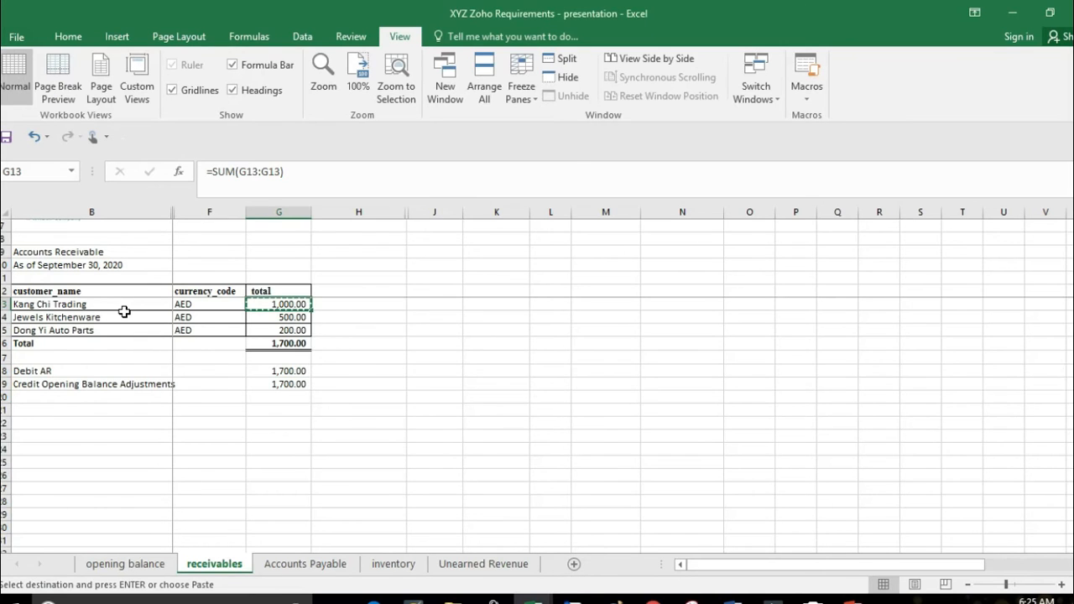
pyautogui.click(127, 316)
pyautogui.hotkey('ctrl', 'c')
pyautogui.hotkey('alt', 'Tab')
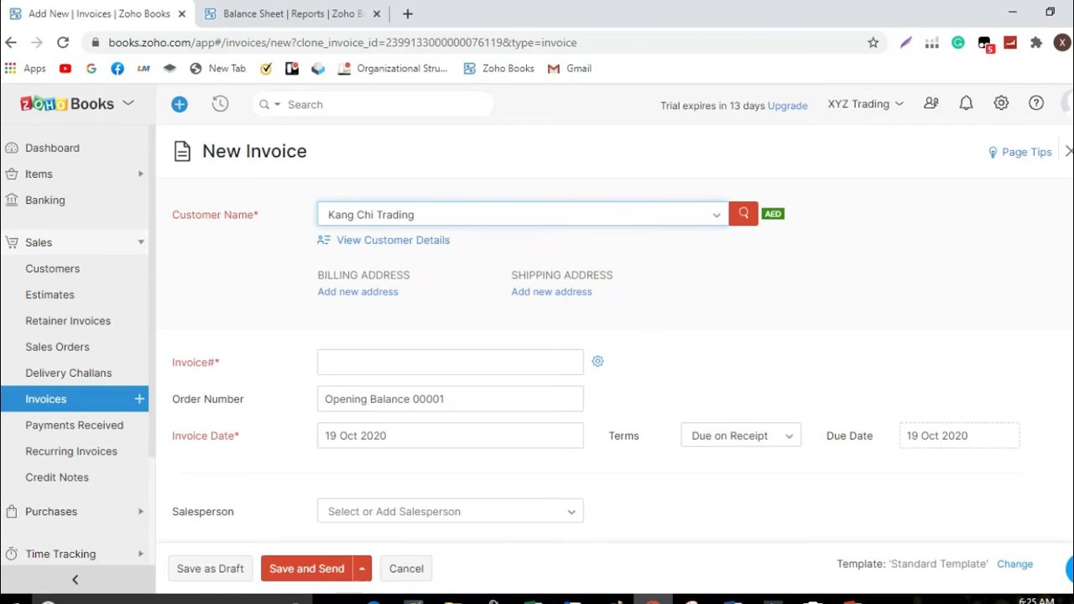
pyautogui.click(521, 215)
pyautogui.hotkey('ctrl', 'v')
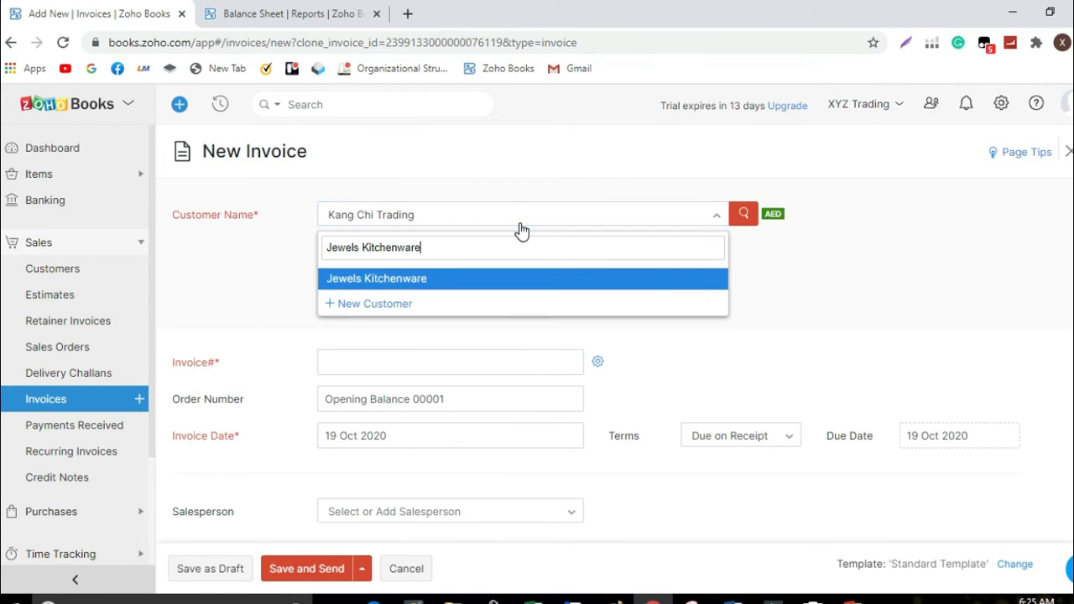
pyautogui.click(511, 278)
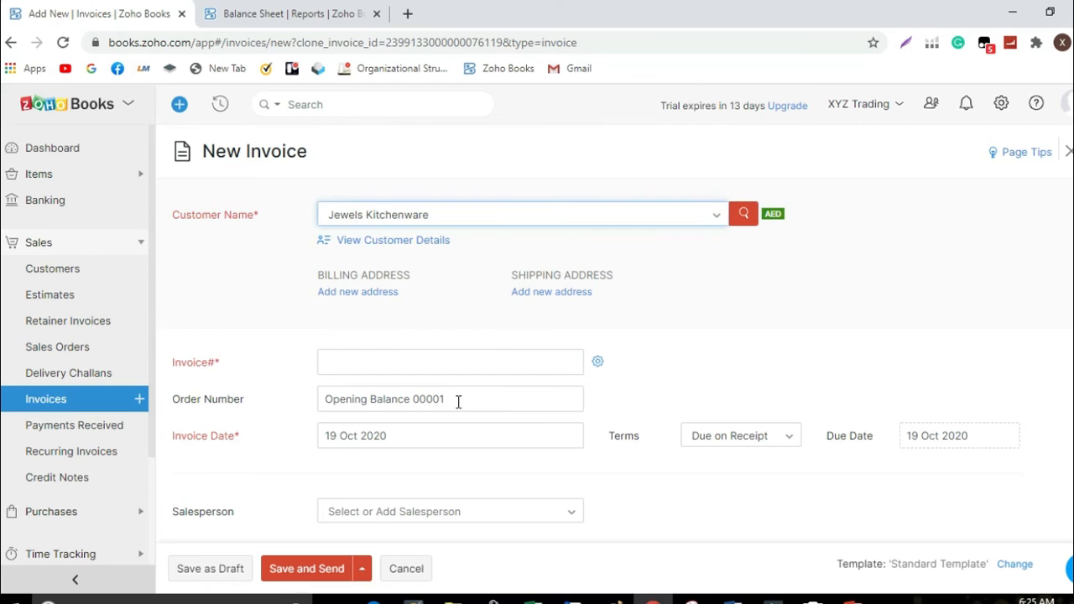
# Step: Set the cloned invoice's number and order number to Opening Balance 00002 and its invoice date to 15 Oct 2020
pyautogui.moveTo(460, 403); pyautogui.dragTo(316, 401)
pyautogui.click(351, 368)
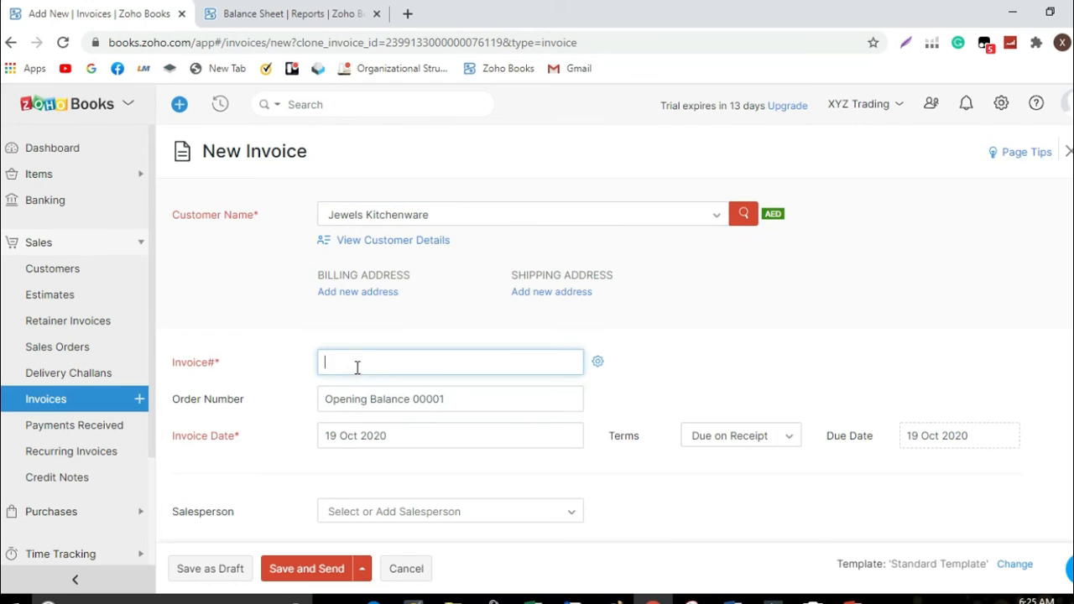
pyautogui.hotkey('ctrl', 'v')
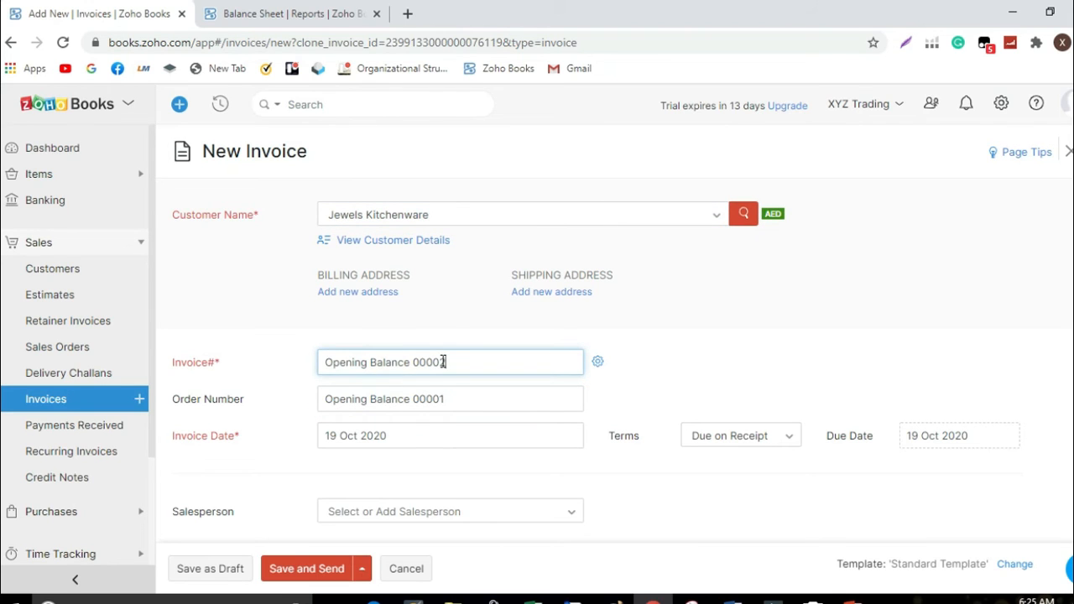
pyautogui.moveTo(453, 362); pyautogui.dragTo(308, 362)
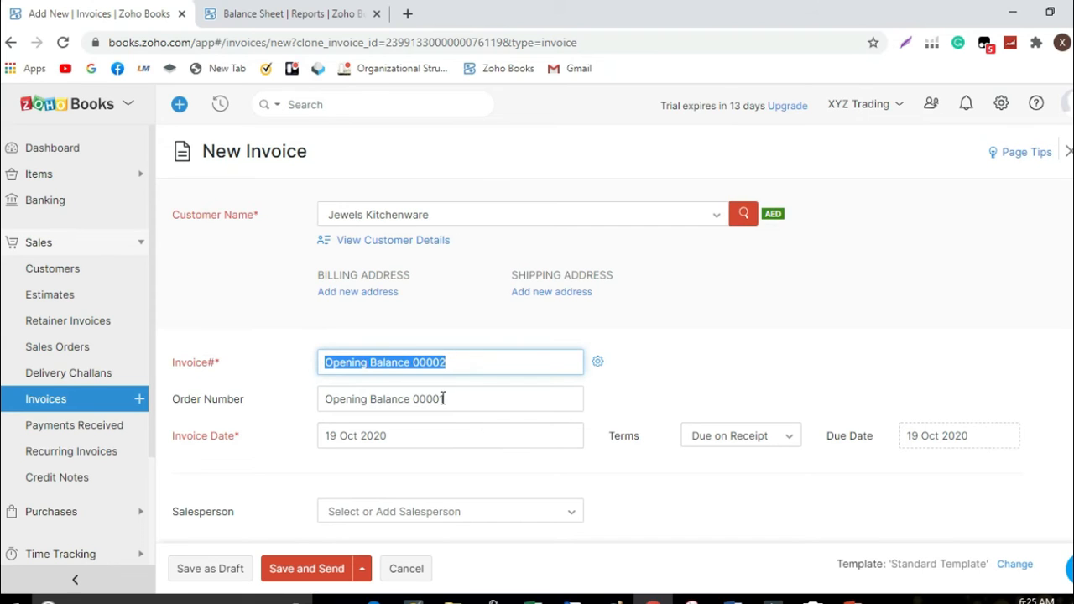
pyautogui.moveTo(490, 399); pyautogui.dragTo(310, 400)
pyautogui.hotkey('ctrl', 'v')
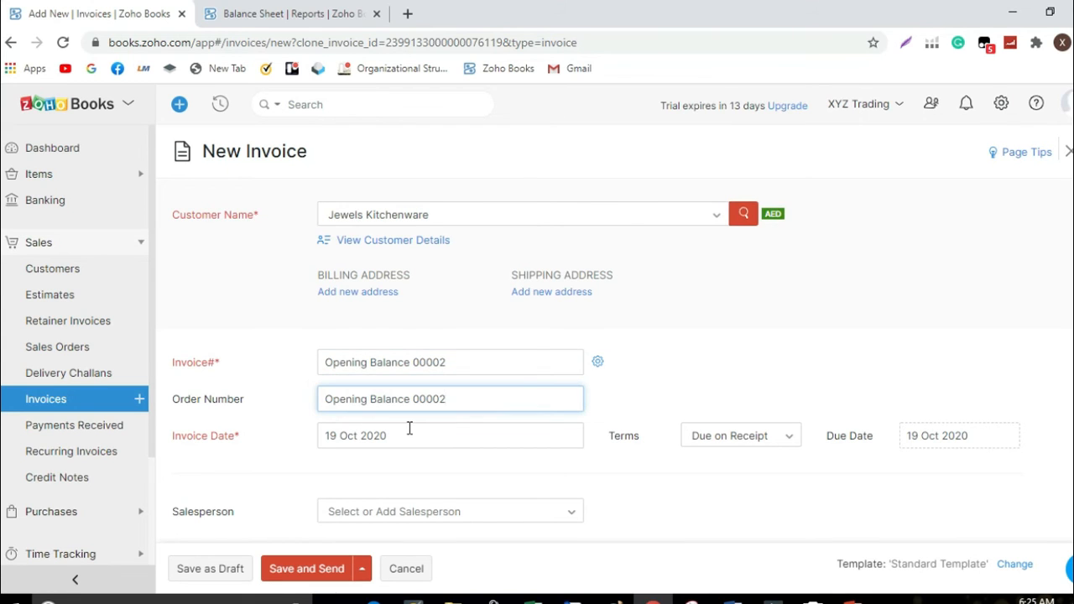
pyautogui.click(410, 429)
pyautogui.click(445, 314)
# Step: Replace the item details of the invoice's line with Opening Balance 00002
pyautogui.scroll(-2, 530, 360)
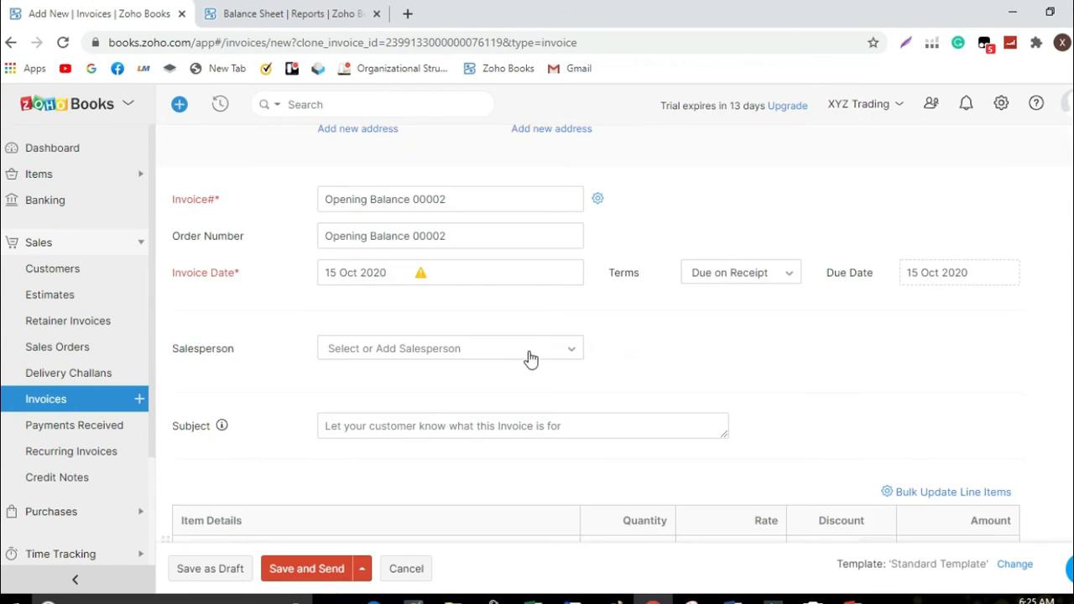
pyautogui.scroll(-3, 530, 360)
pyautogui.moveTo(179, 305); pyautogui.dragTo(299, 309)
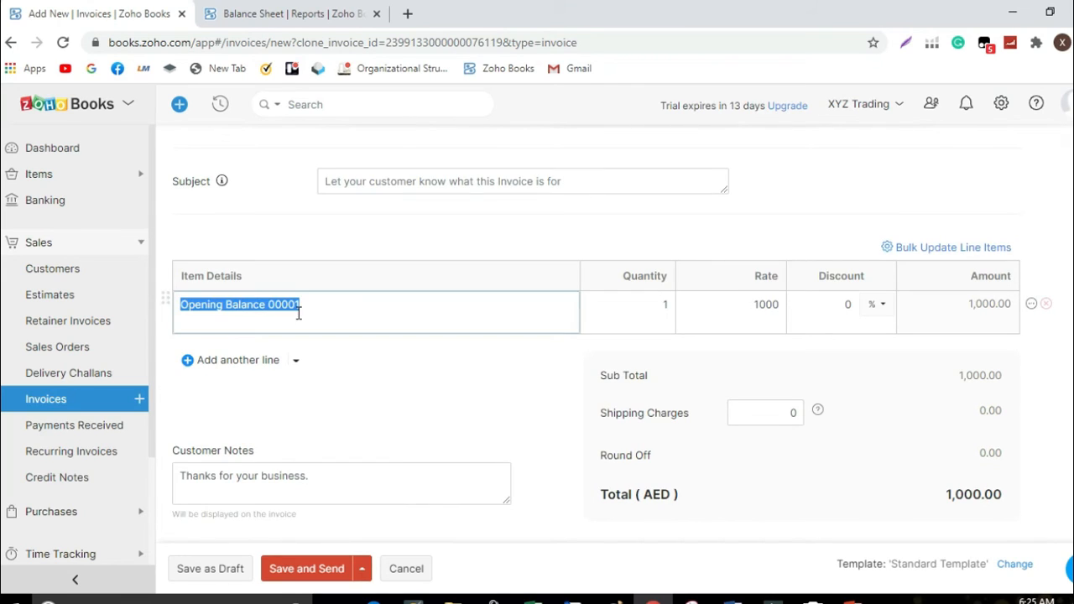
pyautogui.hotkey('ctrl', 'v')
pyautogui.moveTo(448, 307); pyautogui.dragTo(182, 306)
pyautogui.hotkey('ctrl', 'v')
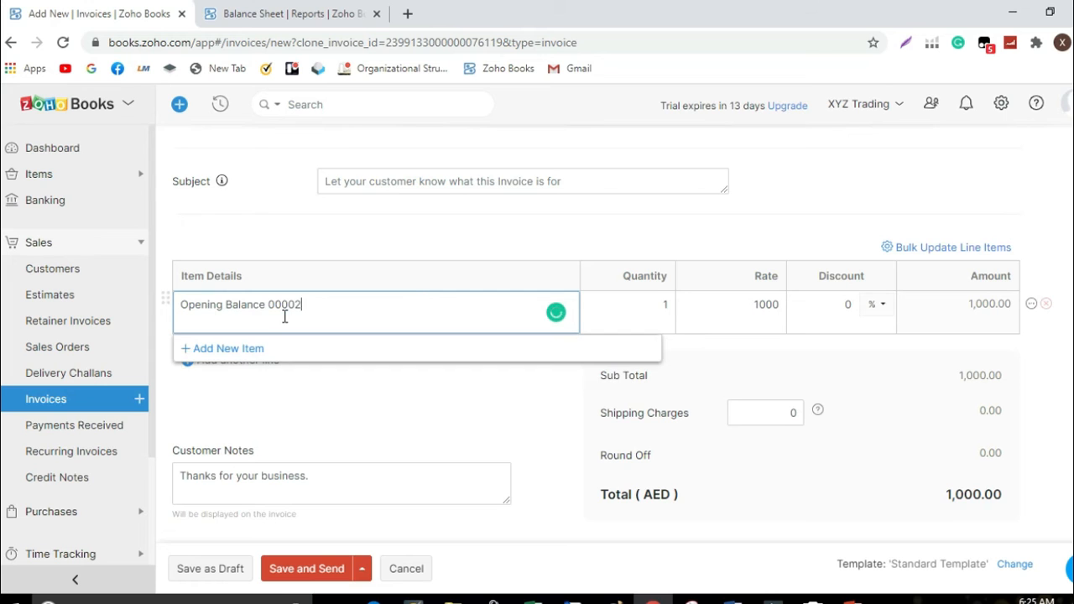
# Step: Copy Jewels Kitchenware's total from the Excel receivables data and set the invoice line's rate to 500.00
pyautogui.hotkey('alt', 'Tab')
pyautogui.click(281, 317)
pyautogui.hotkey('ctrl', 'c')
pyautogui.hotkey('alt', 'Tab')
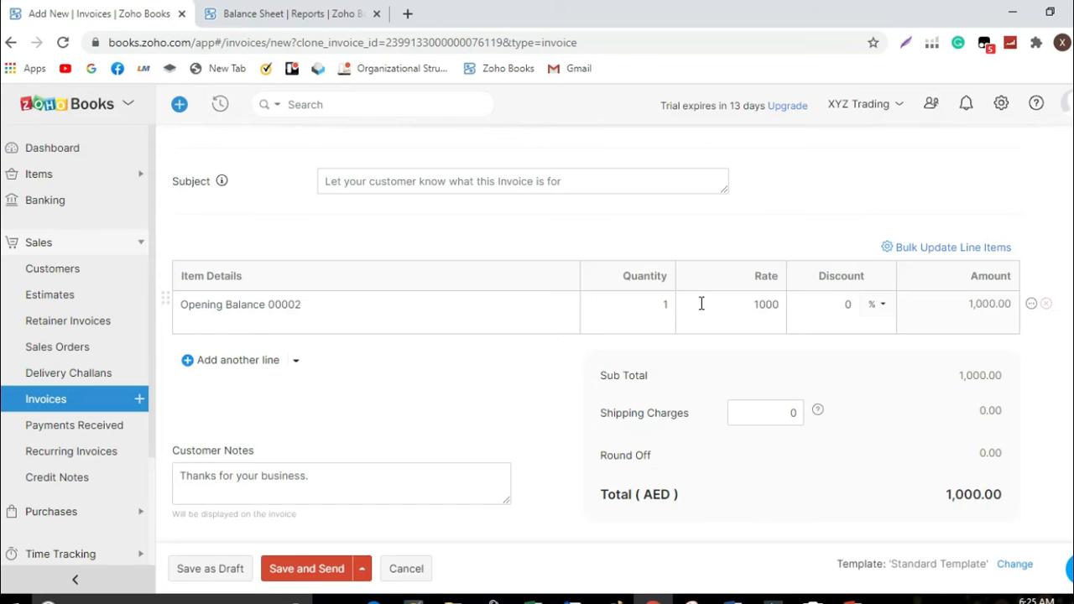
pyautogui.doubleClick(767, 305)
pyautogui.hotkey('ctrl', 'v')
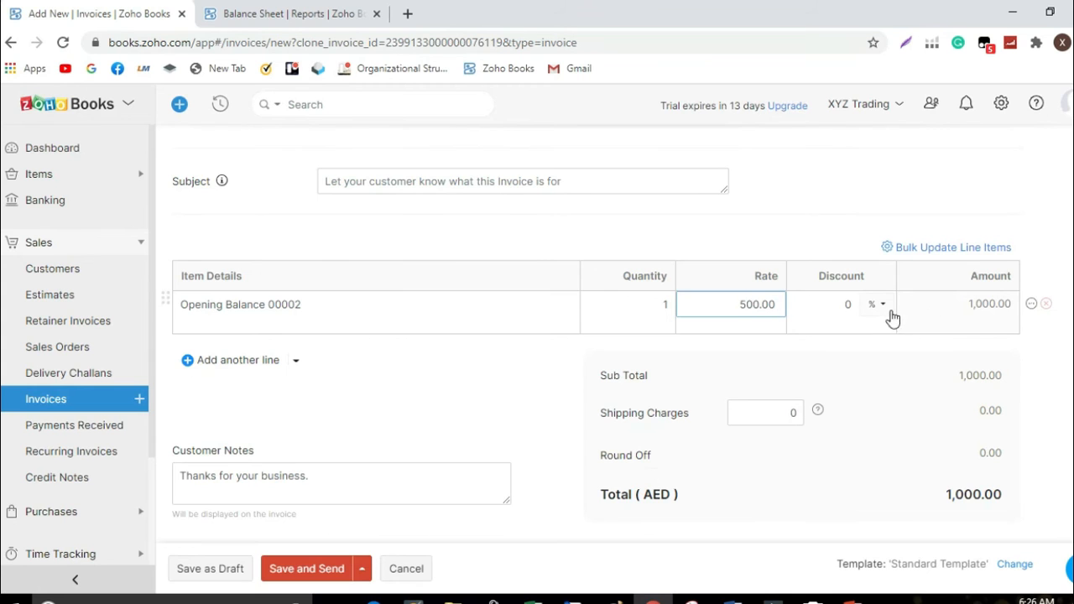
# Step: Save the invoice line's additional information with Opening Balance Adjustments as its account
pyautogui.click(1031, 306)
pyautogui.click(1002, 329)
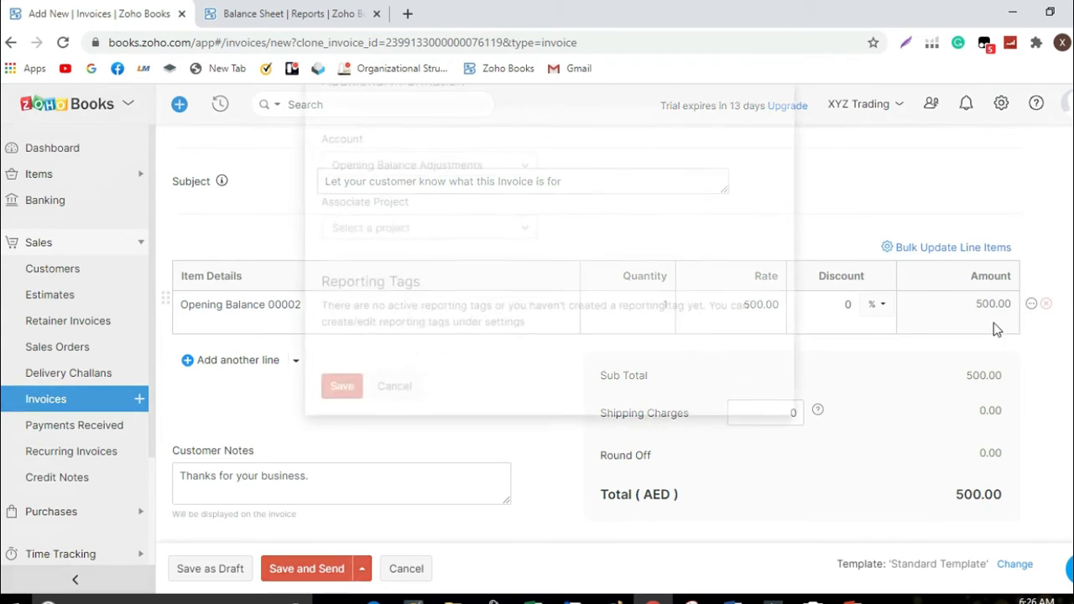
pyautogui.click(355, 419)
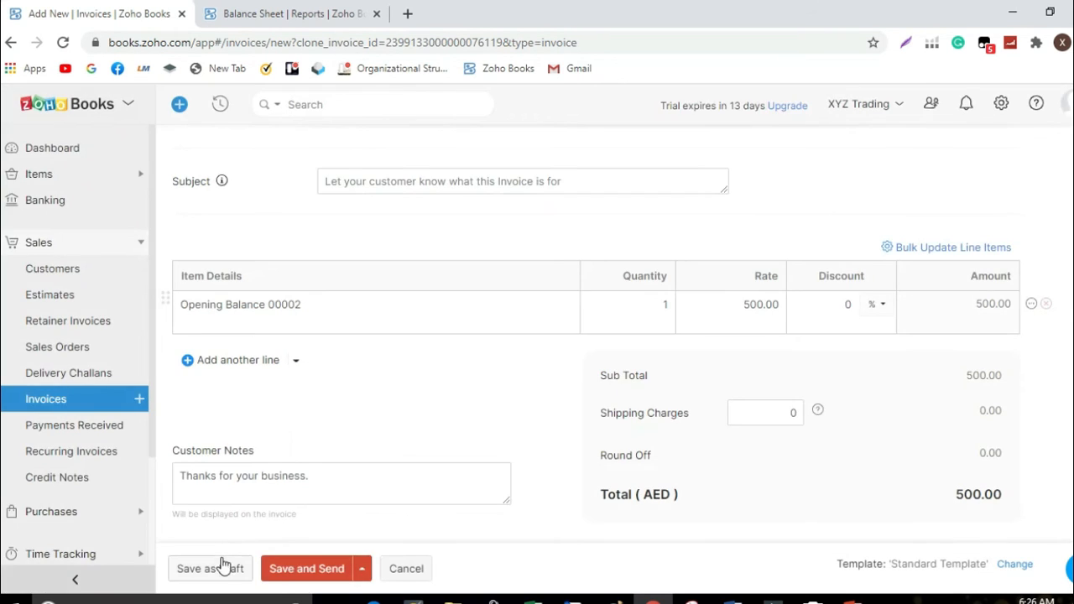
# Step: Save the Jewels Kitchenware invoice for sending, reopen it from the invoices list without emailing it, and mark it as sent
pyautogui.click(290, 571)
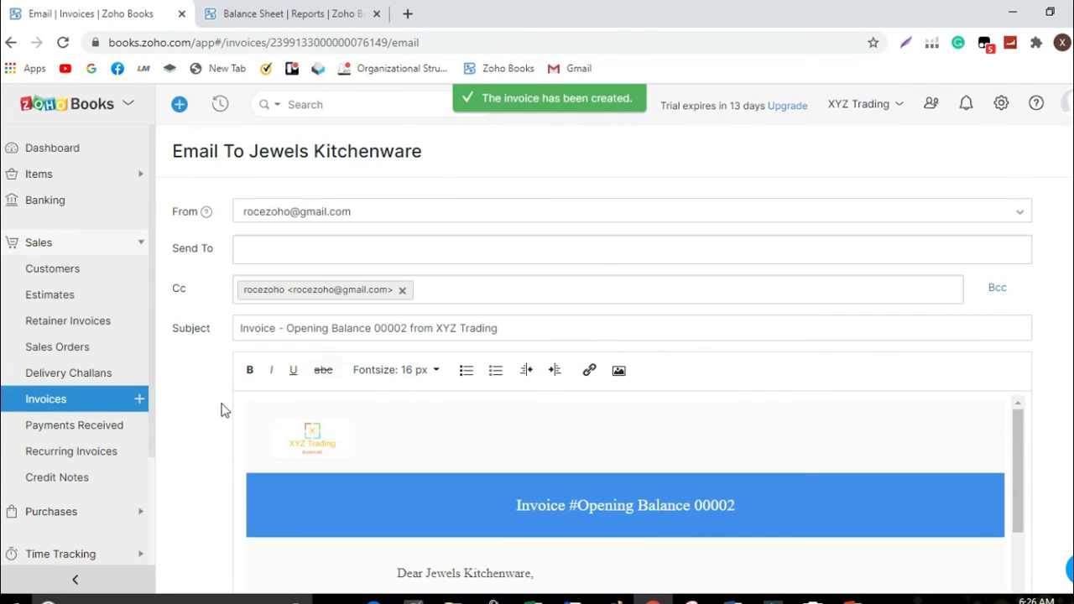
pyautogui.click(121, 400)
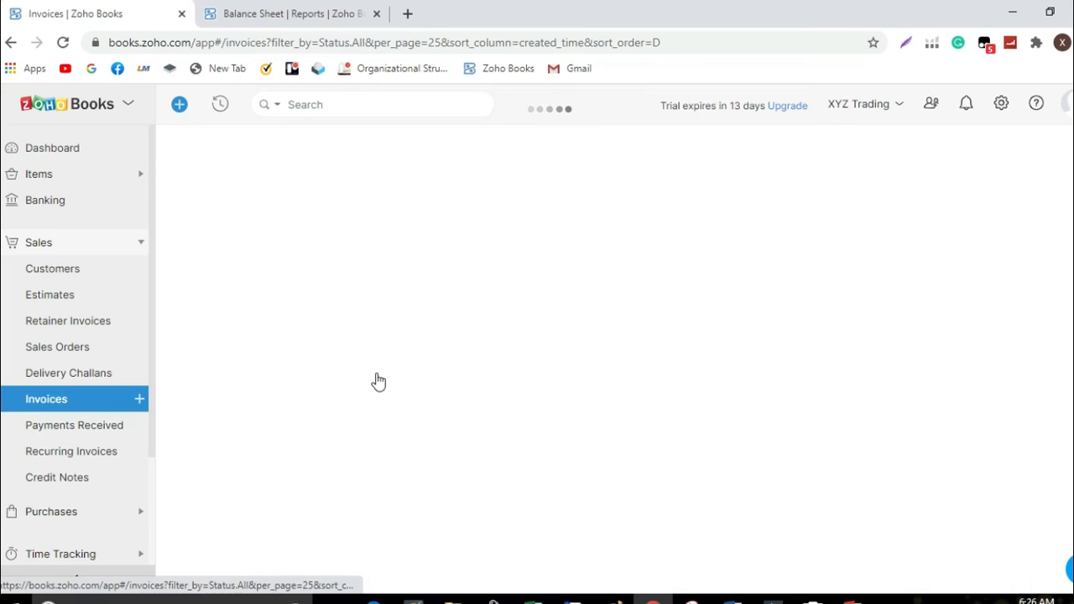
pyautogui.click(717, 234)
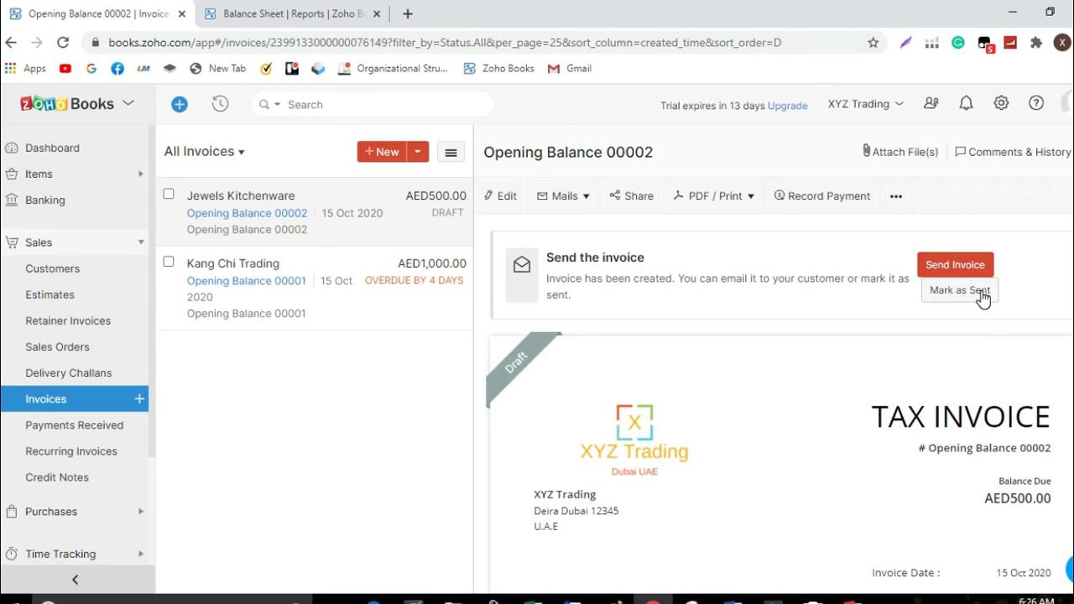
pyautogui.click(982, 291)
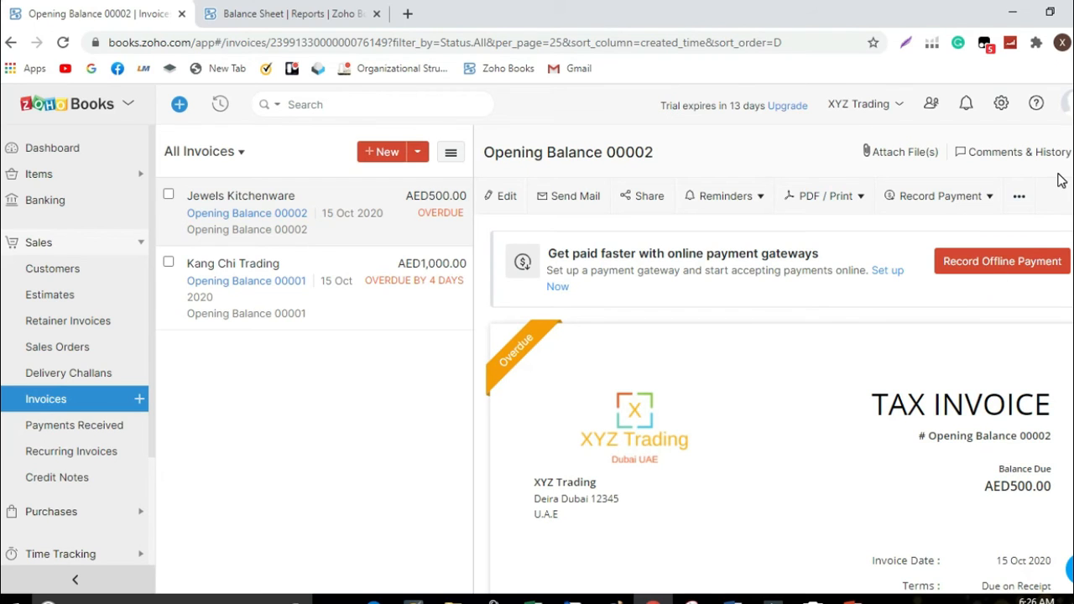
# Step: Clone the Jewels Kitchenware invoice and set the copy's customer to Dong Yi Auto Parts, copied from the Excel receivables sheet
pyautogui.click(1019, 199)
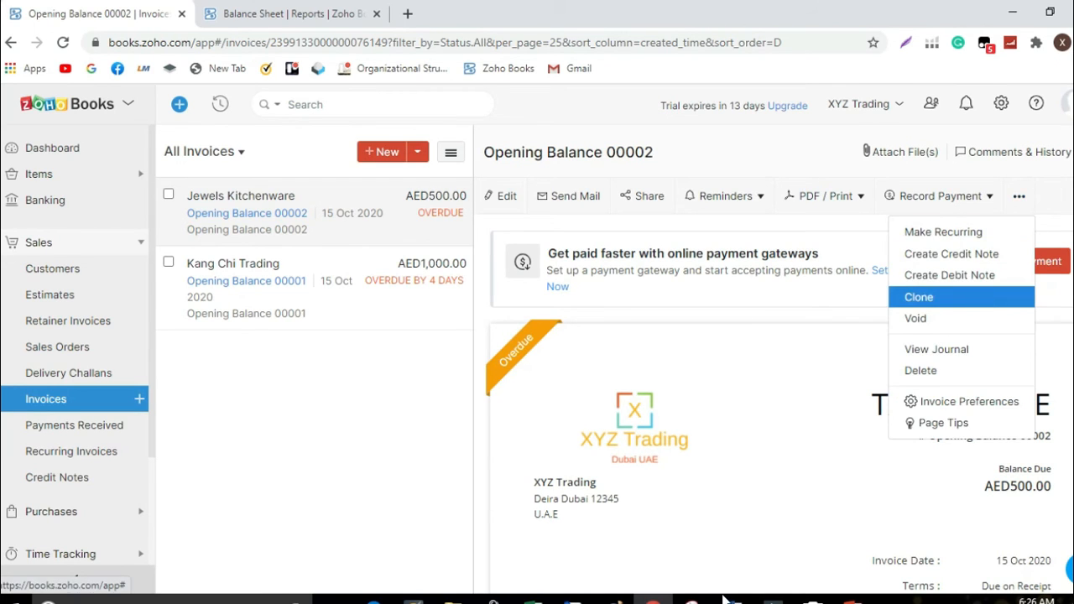
pyautogui.click(978, 299)
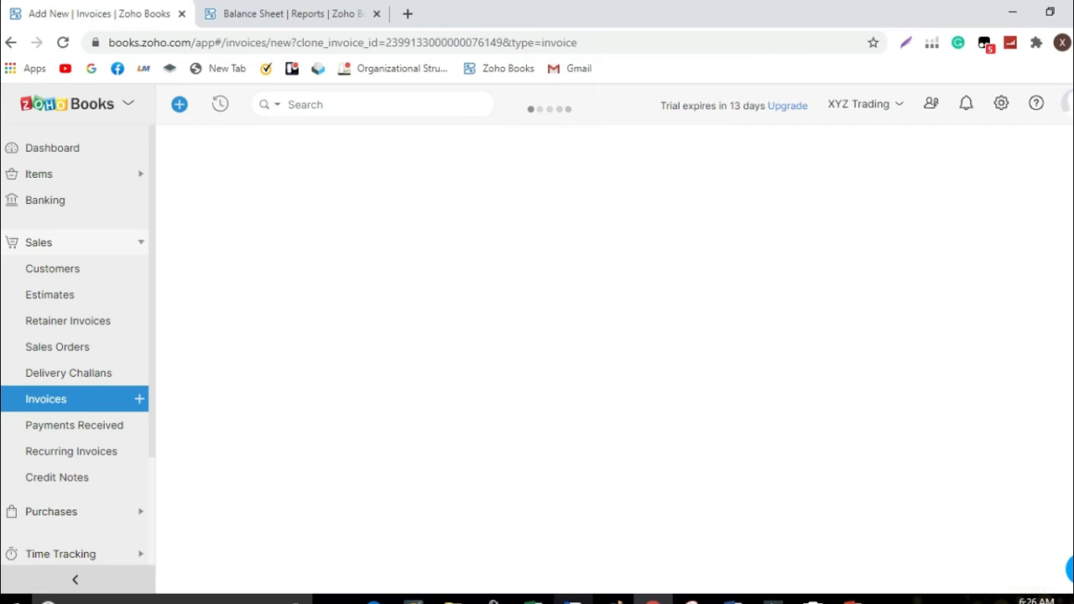
pyautogui.moveTo(534, 601)
pyautogui.click(438, 546)
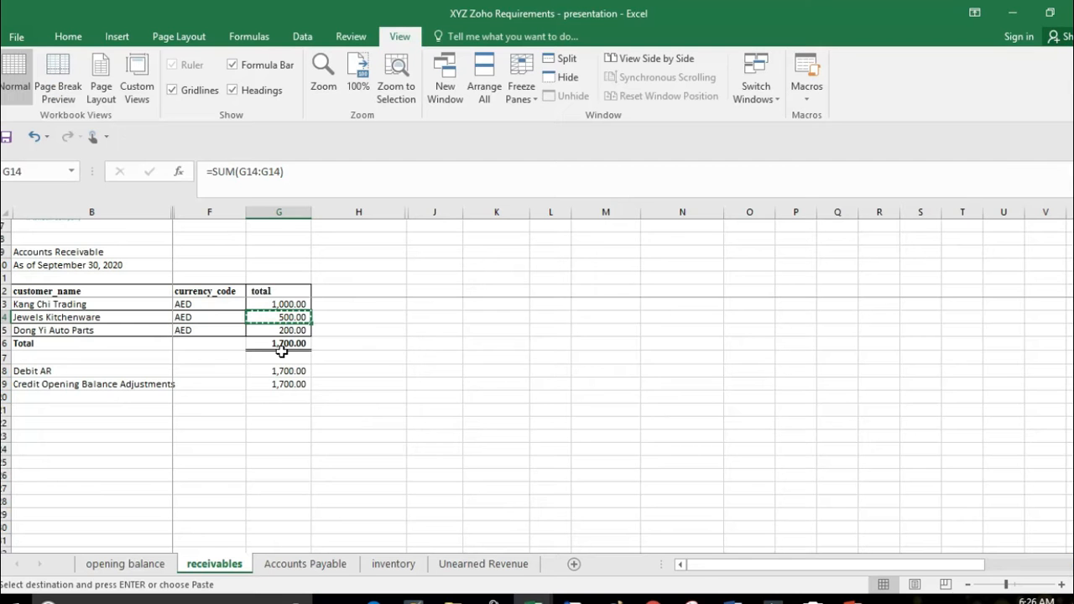
pyautogui.click(164, 330)
pyautogui.hotkey('ctrl', 'c')
pyautogui.hotkey('alt', 'Tab')
pyautogui.click(509, 228)
pyautogui.hotkey('ctrl', 'v')
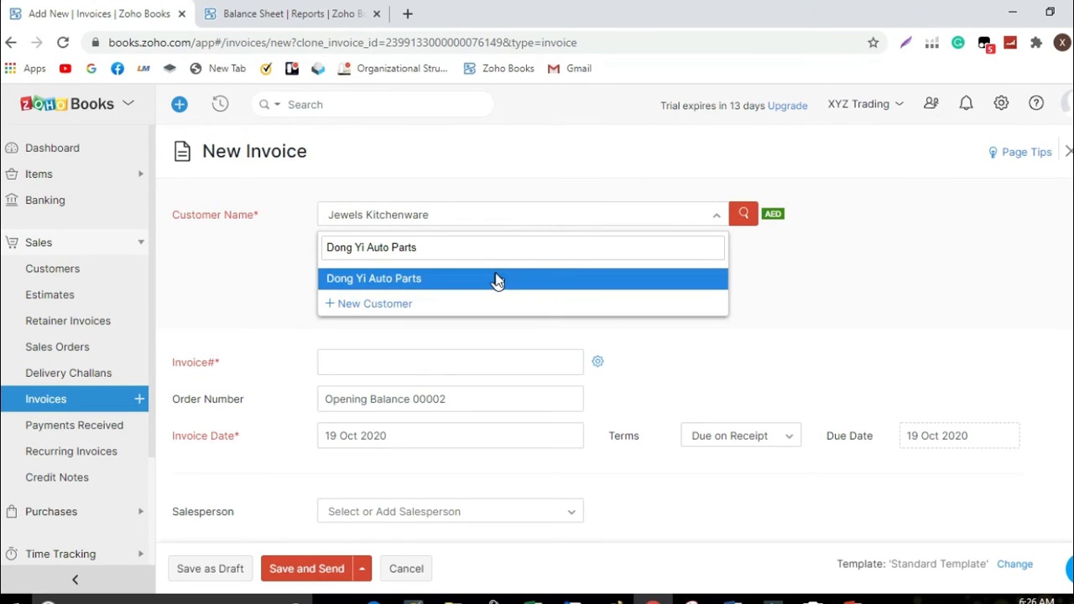
pyautogui.click(495, 279)
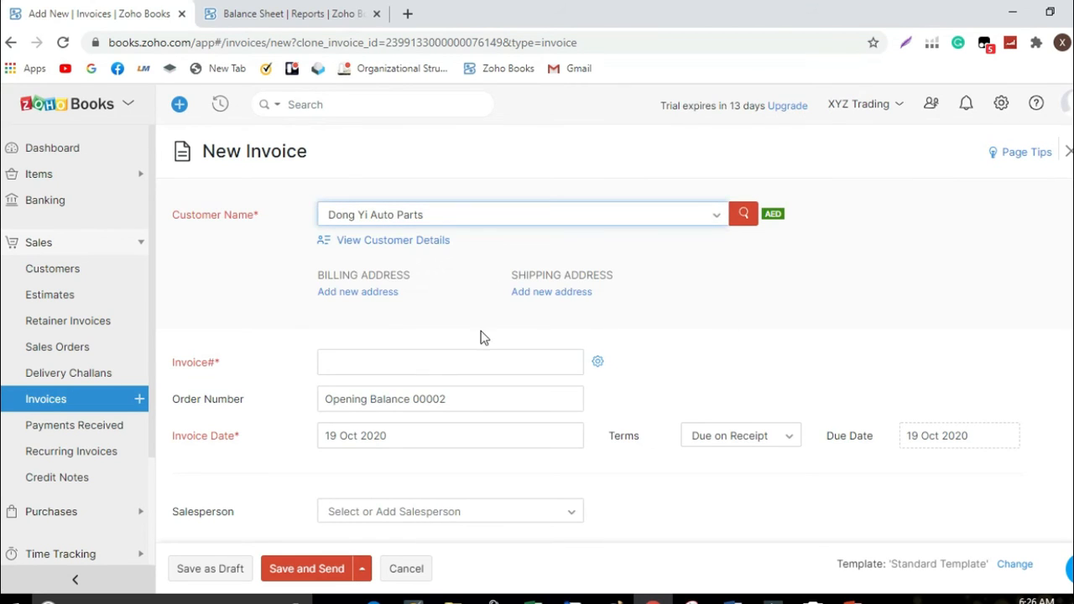
# Step: Set the new invoice's number and order number to Opening Balance 00003 and its invoice date to 15 Oct 2020
pyautogui.click(366, 361)
pyautogui.hotkey('ctrl', 'v')
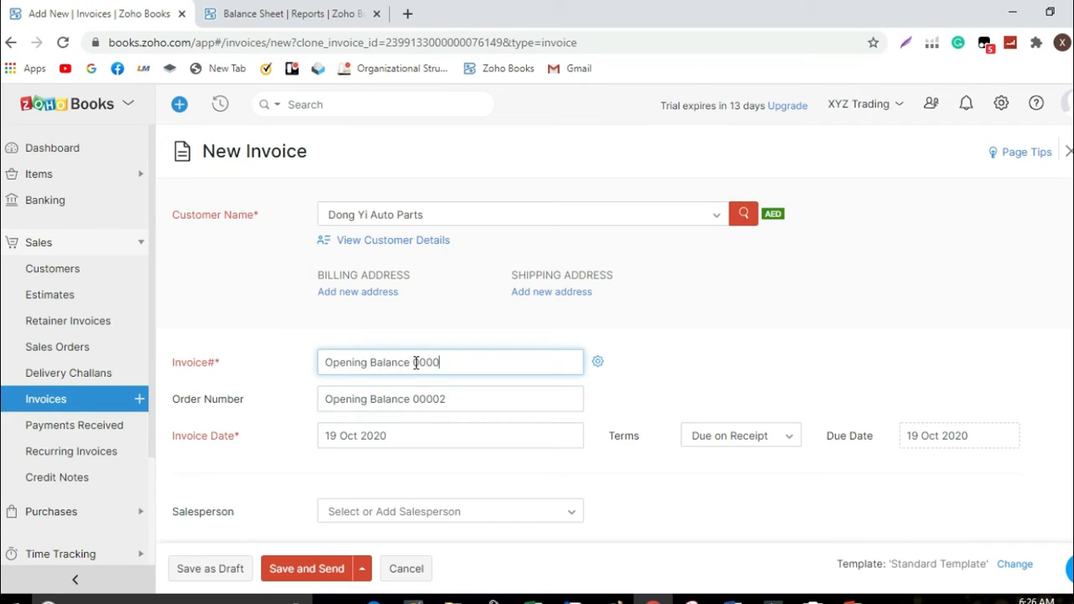
pyautogui.moveTo(487, 369); pyautogui.dragTo(328, 364)
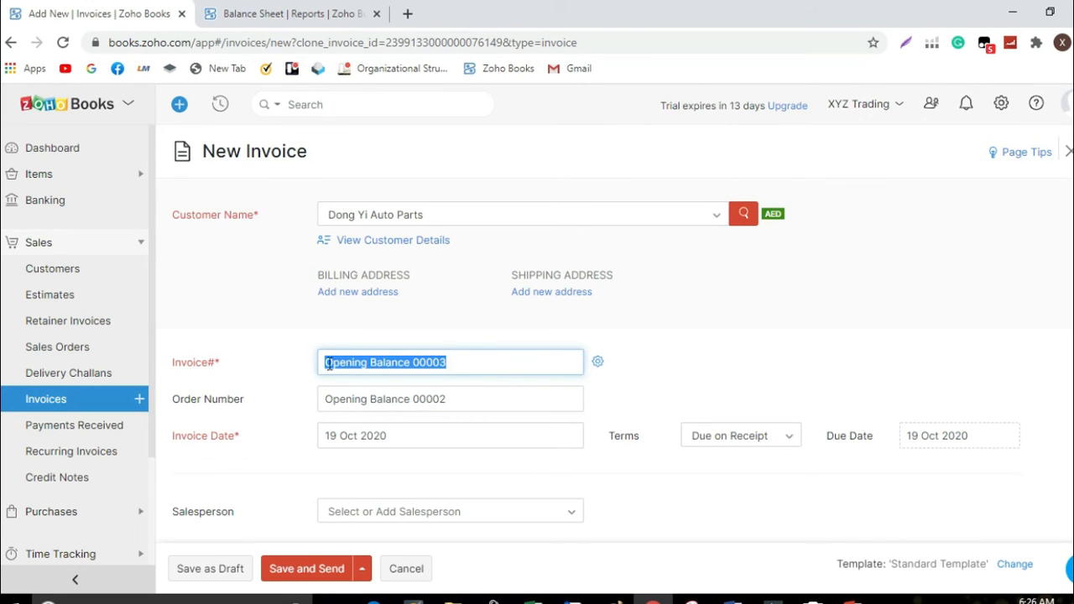
pyautogui.moveTo(455, 401); pyautogui.dragTo(288, 403)
pyautogui.hotkey('ctrl', 'v')
pyautogui.click(388, 433)
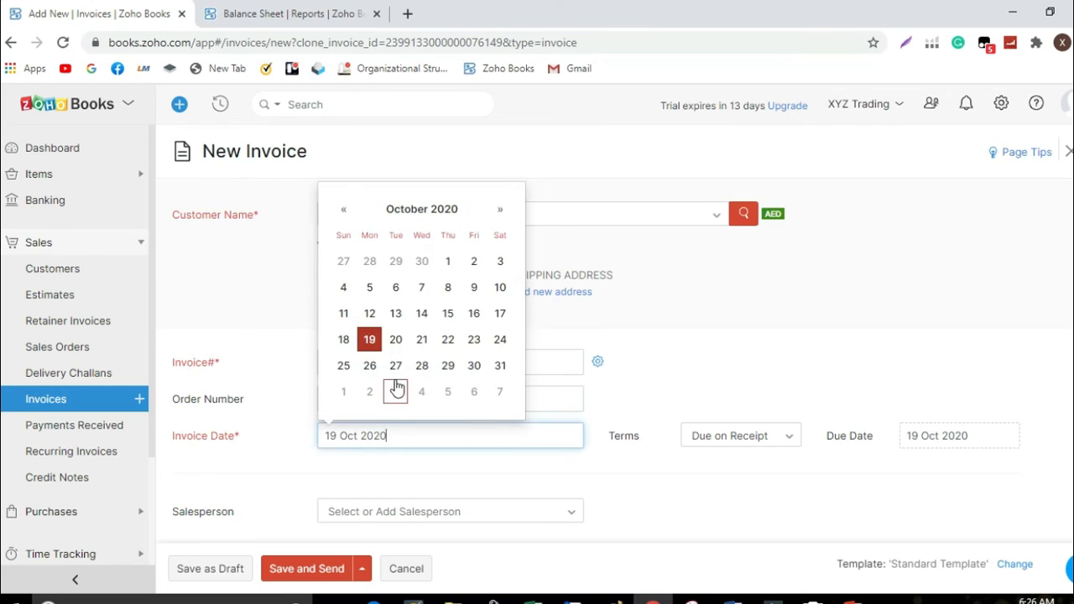
pyautogui.click(445, 312)
pyautogui.scroll(-4, 496, 403)
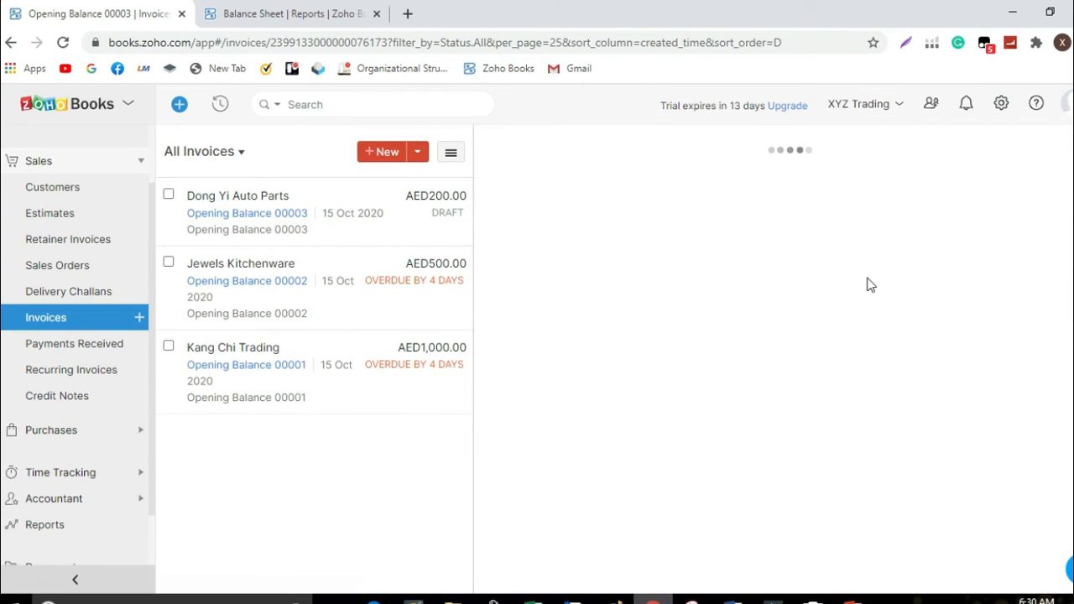
# Step: Mark Dong Yi Auto Parts' draft invoice Opening Balance 00003 as sent
pyautogui.click(963, 288)
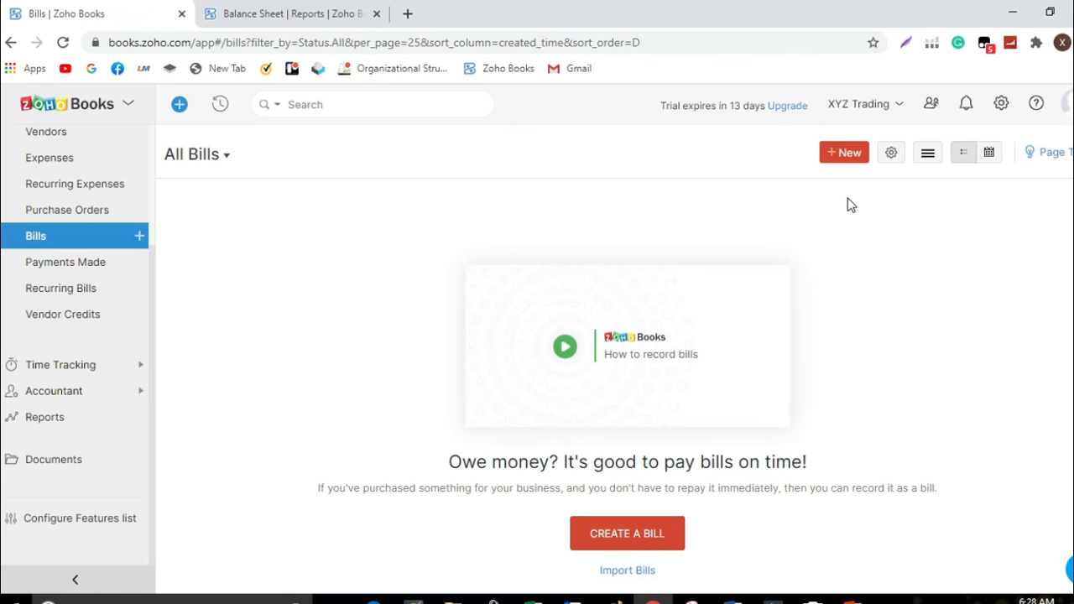
# Step: Create a new bill and set its vendor to Chicago Printing, copied from the Excel Accounts Payable sheet
pyautogui.click(844, 152)
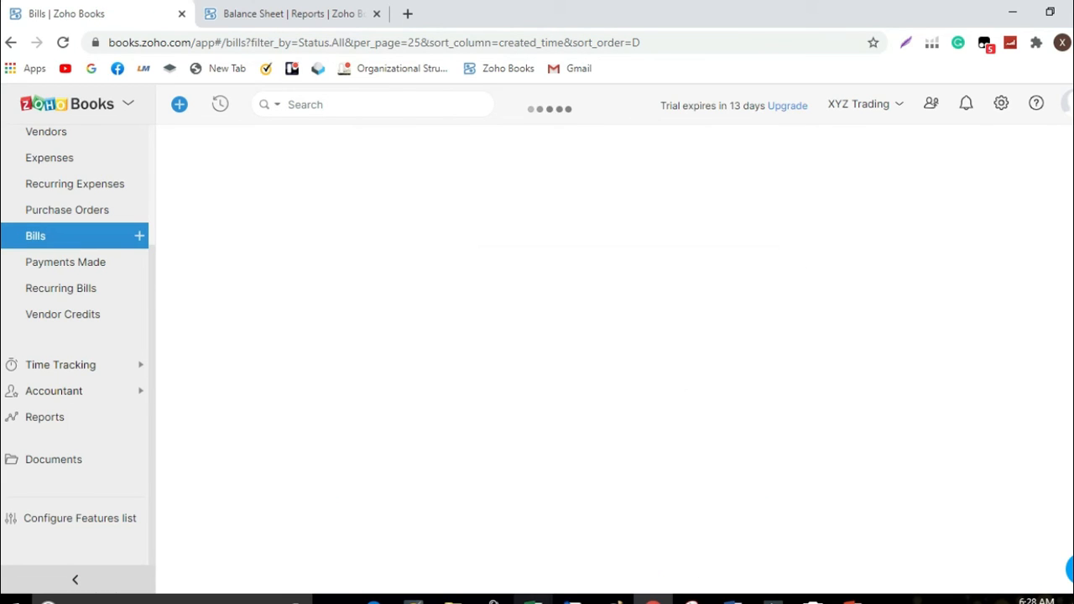
pyautogui.moveTo(533, 601)
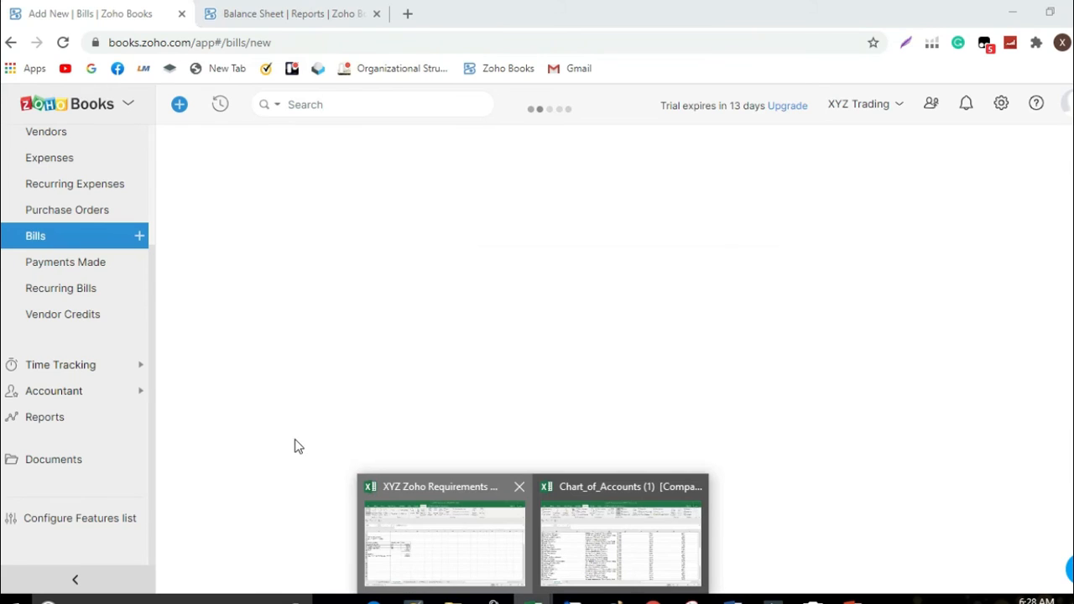
pyautogui.click(445, 541)
pyautogui.click(307, 564)
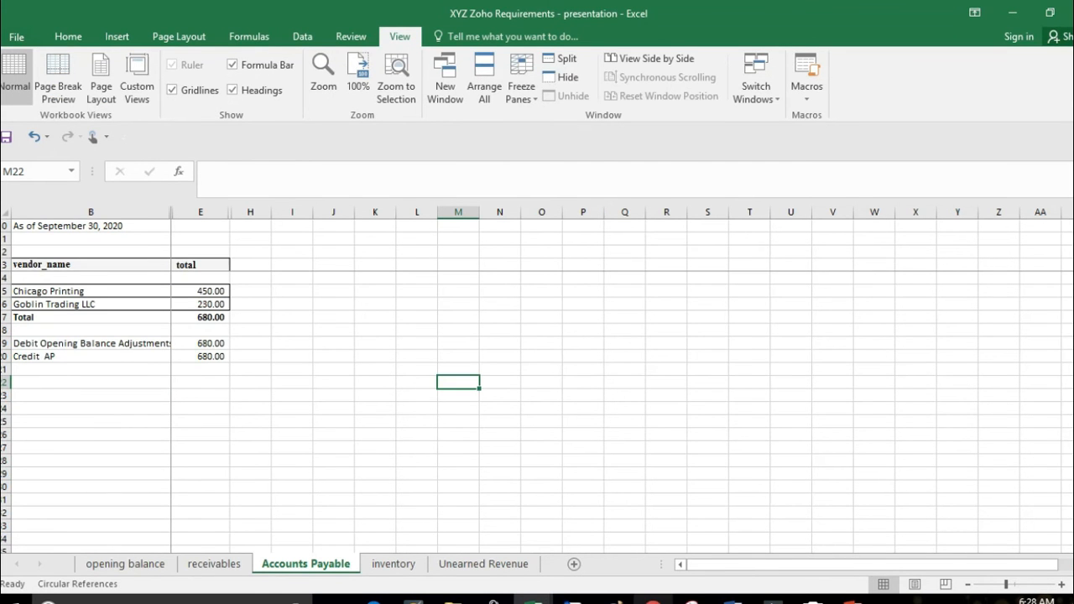
pyautogui.moveTo(653, 600)
pyautogui.click(652, 533)
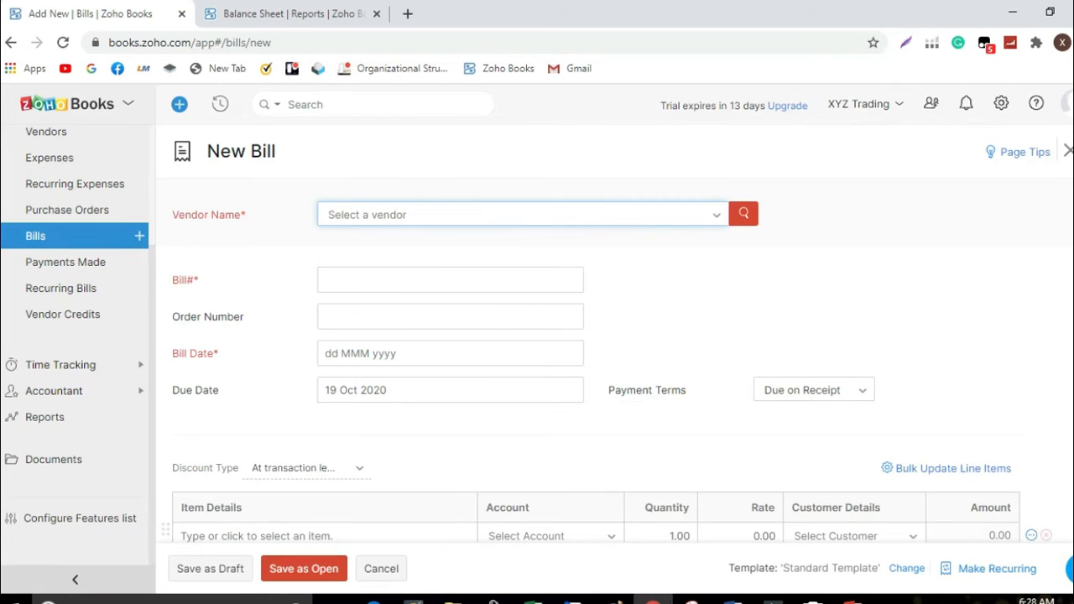
pyautogui.click(445, 541)
pyautogui.click(146, 294)
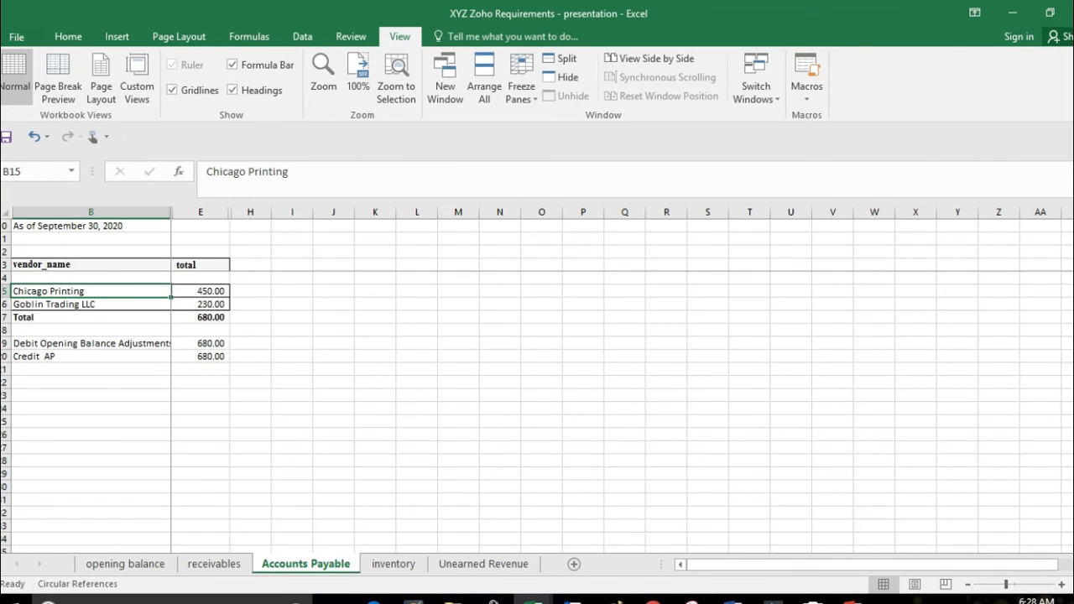
pyautogui.hotkey('ctrl', 'c')
pyautogui.hotkey('alt', 'Tab')
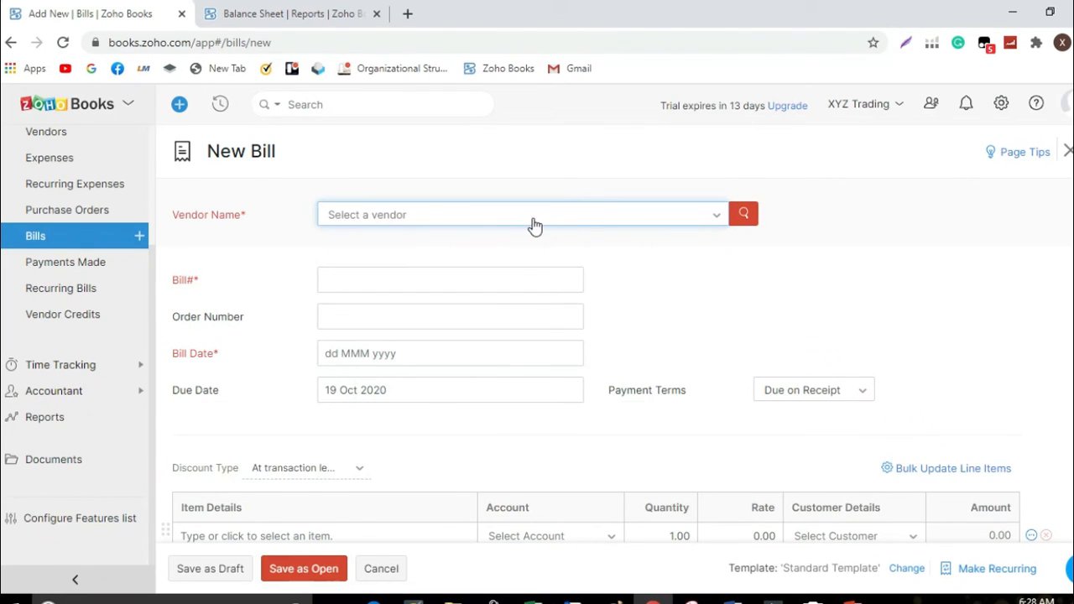
pyautogui.click(534, 225)
pyautogui.hotkey('ctrl', 'v')
pyautogui.click(529, 279)
# Step: Set the new bill's number and order number to Opening Balance 00001 and its bill date to 15 Oct 2020
pyautogui.click(516, 282)
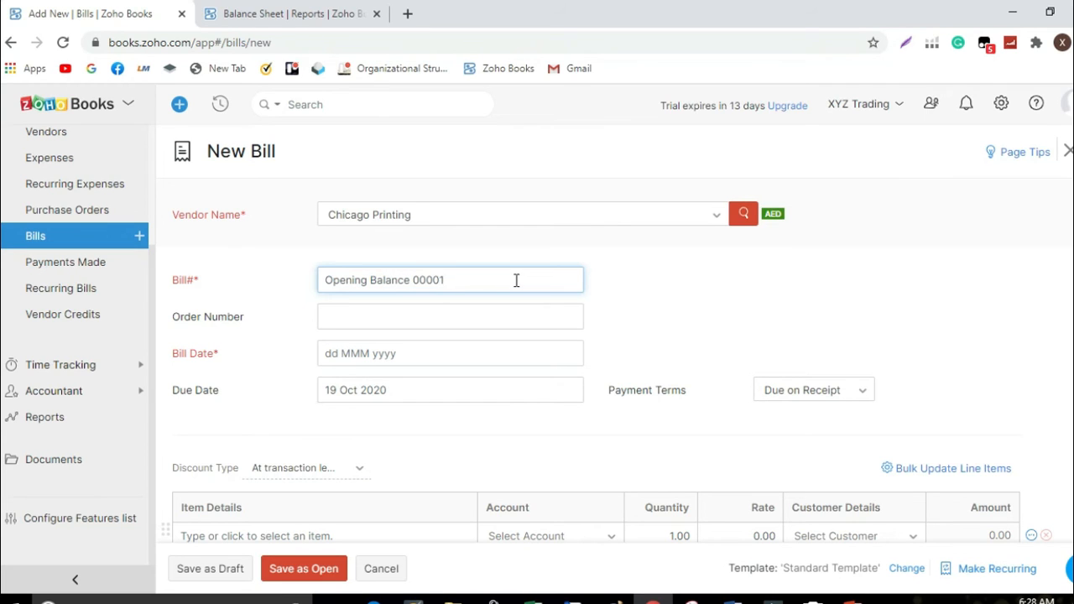
pyautogui.moveTo(516, 280); pyautogui.dragTo(311, 286)
pyautogui.hotkey('ctrl', 'c')
pyautogui.click(363, 318)
pyautogui.hotkey('ctrl', 'v')
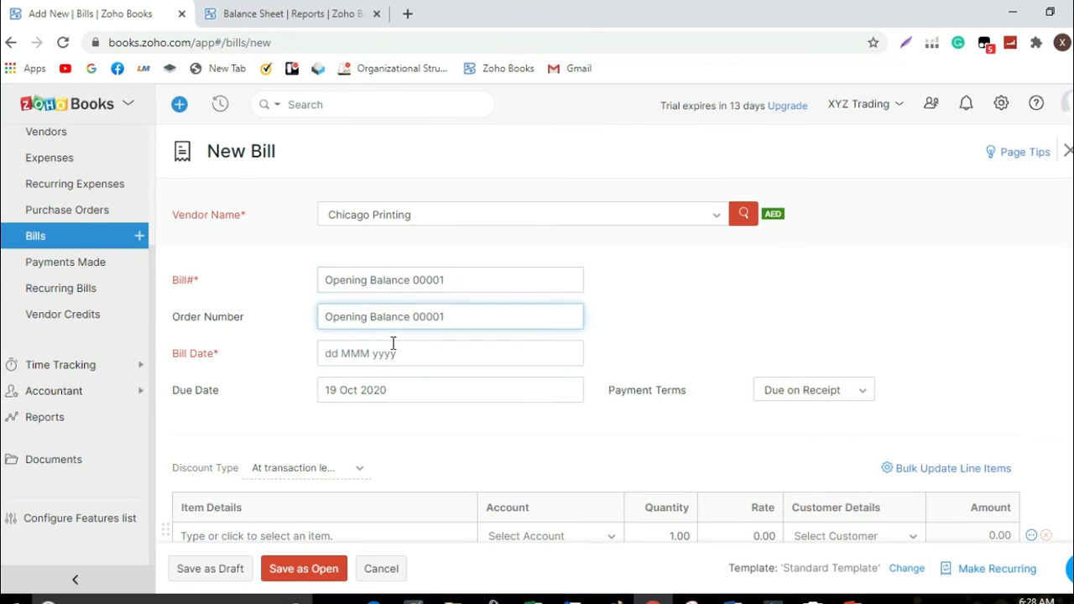
pyautogui.click(393, 346)
pyautogui.click(446, 230)
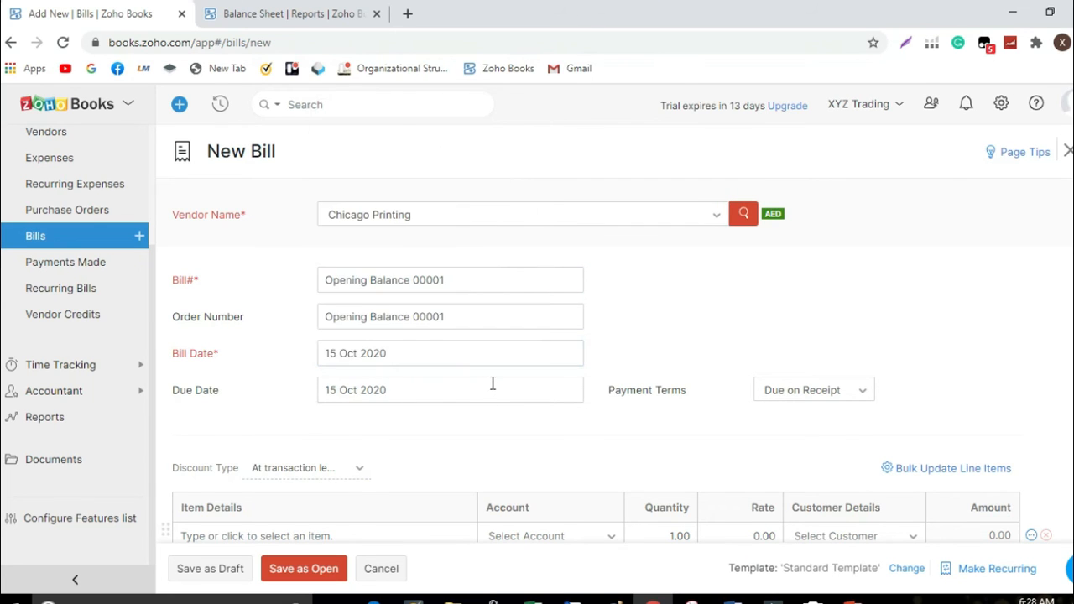
pyautogui.scroll(-2, 492, 385)
pyautogui.click(533, 601)
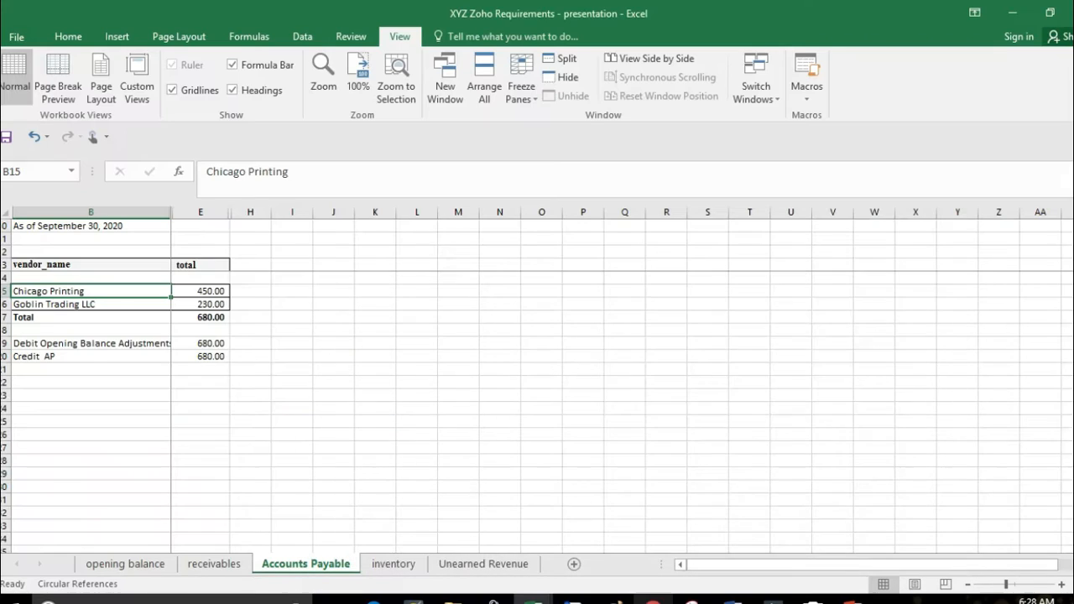
pyautogui.hotkey('ctrl', 'c')
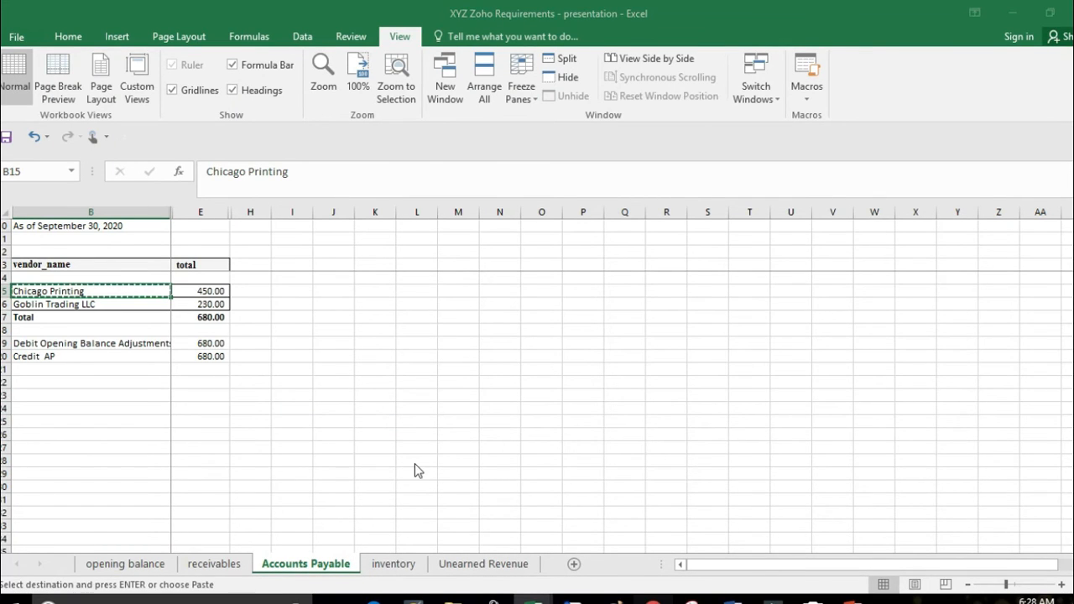
pyautogui.hotkey('alt', 'Tab')
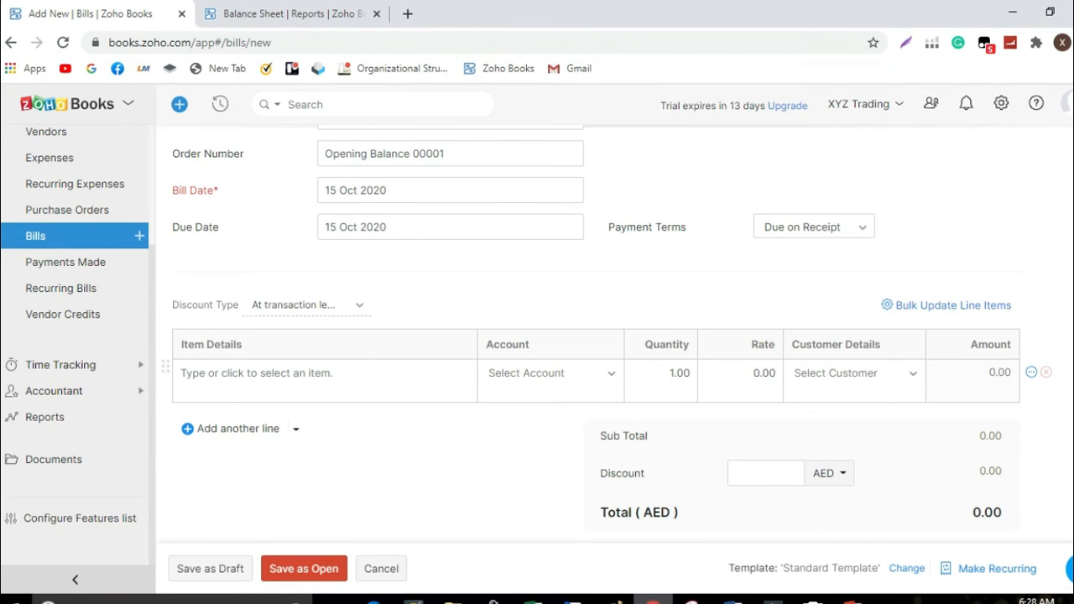
pyautogui.hotkey('alt', 'Tab')
pyautogui.hotkey('alt', 'Tab')
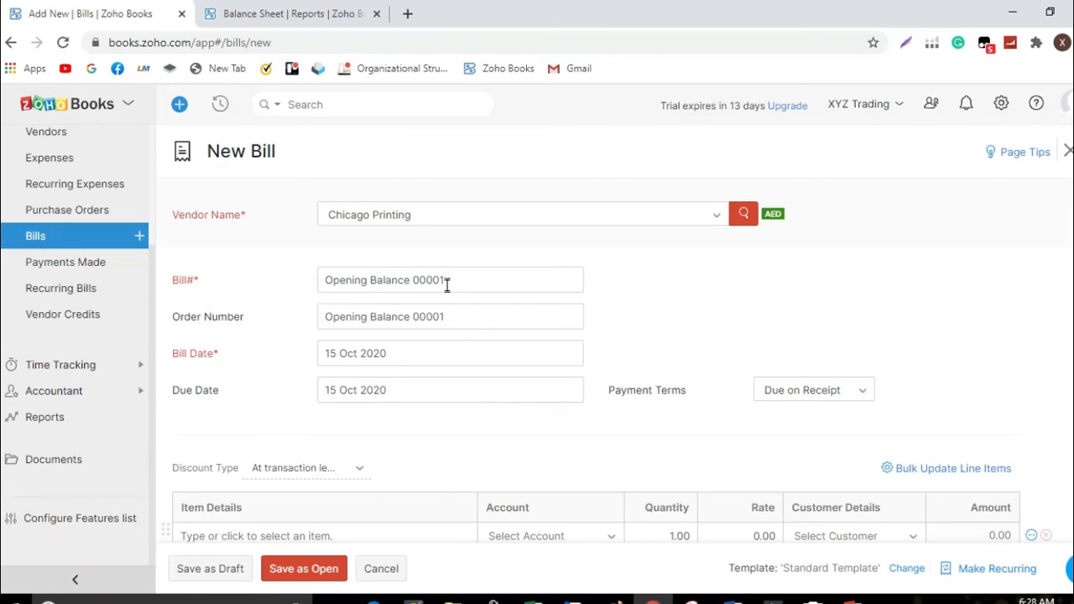
# Step: Enter Opening Balance 00001, copied from the order number, as the line item and assign it to the Opening Balance Adjustments account
pyautogui.click(486, 307)
pyautogui.hotkey('ctrl', 'a')
pyautogui.scroll(-1, 341, 388)
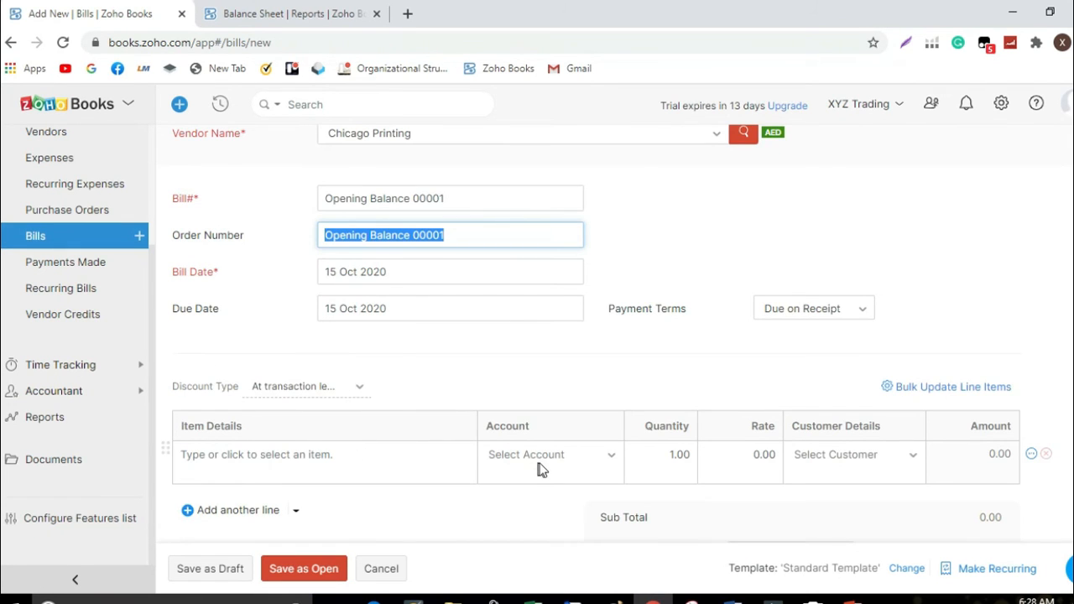
pyautogui.click(335, 455)
pyautogui.hotkey('ctrl', 'v')
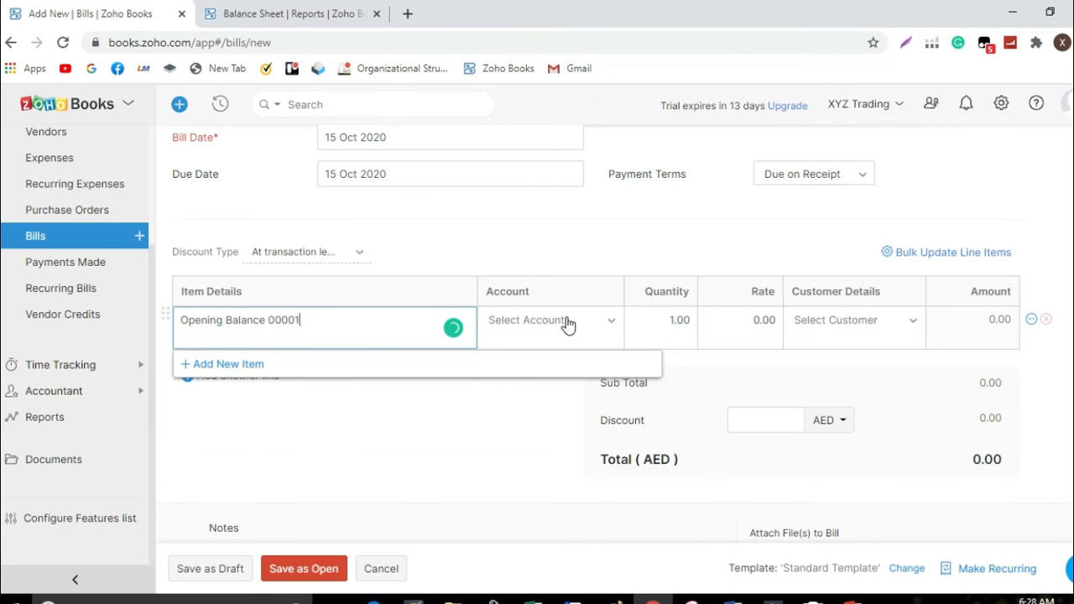
pyautogui.click(567, 324)
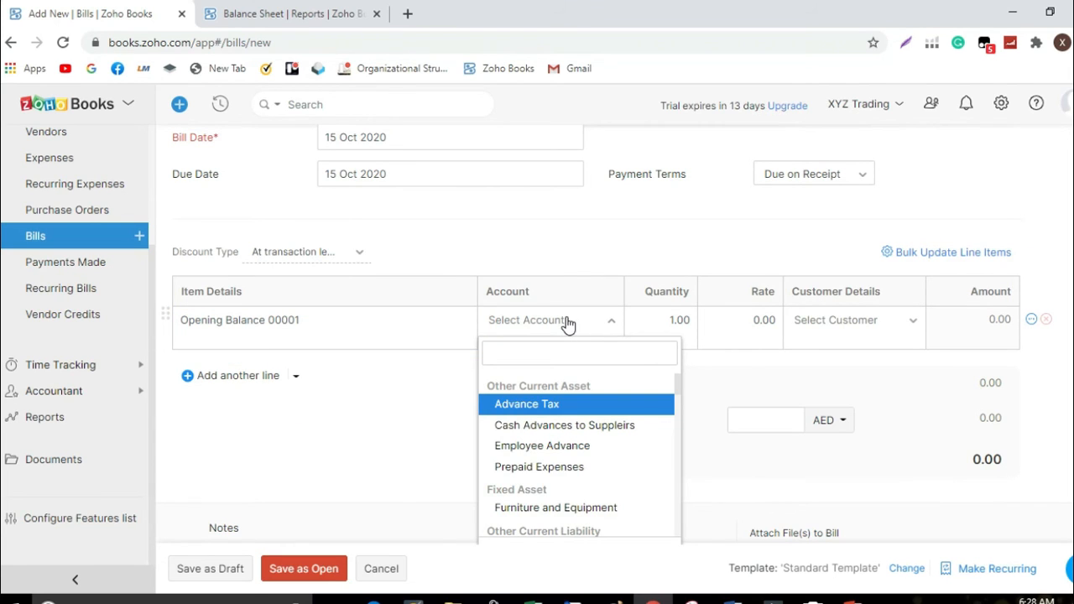
pyautogui.write('pop')
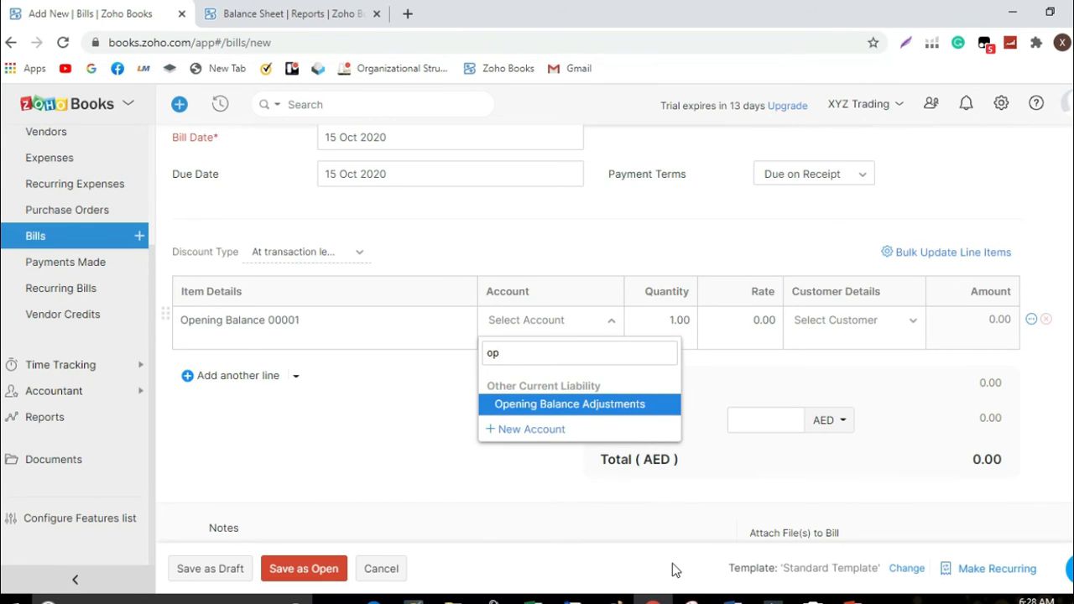
pyautogui.press('Return')
# Step: Set the line item's rate to 450.00, copied from Chicago Printing's total in Excel, and save the bill as open
pyautogui.hotkey('alt', 'Tab')
pyautogui.click(210, 292)
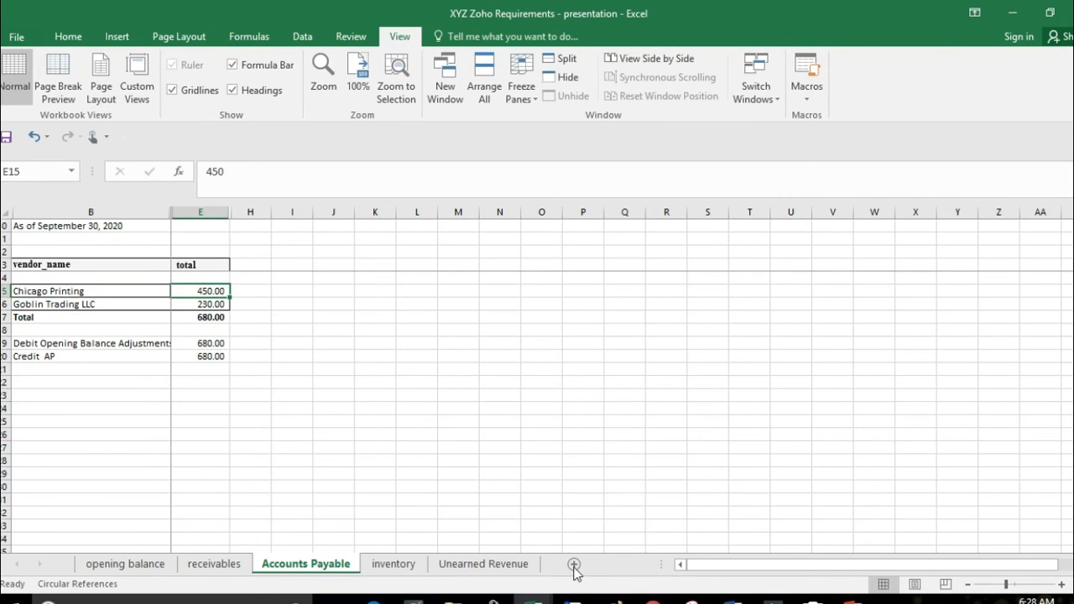
pyautogui.hotkey('ctrl', 'c')
pyautogui.hotkey('alt', 'Tab')
pyautogui.click(736, 326)
pyautogui.hotkey('ctrl', 'v')
pyautogui.click(758, 375)
pyautogui.scroll(3, 751, 390)
pyautogui.scroll(-3, 751, 390)
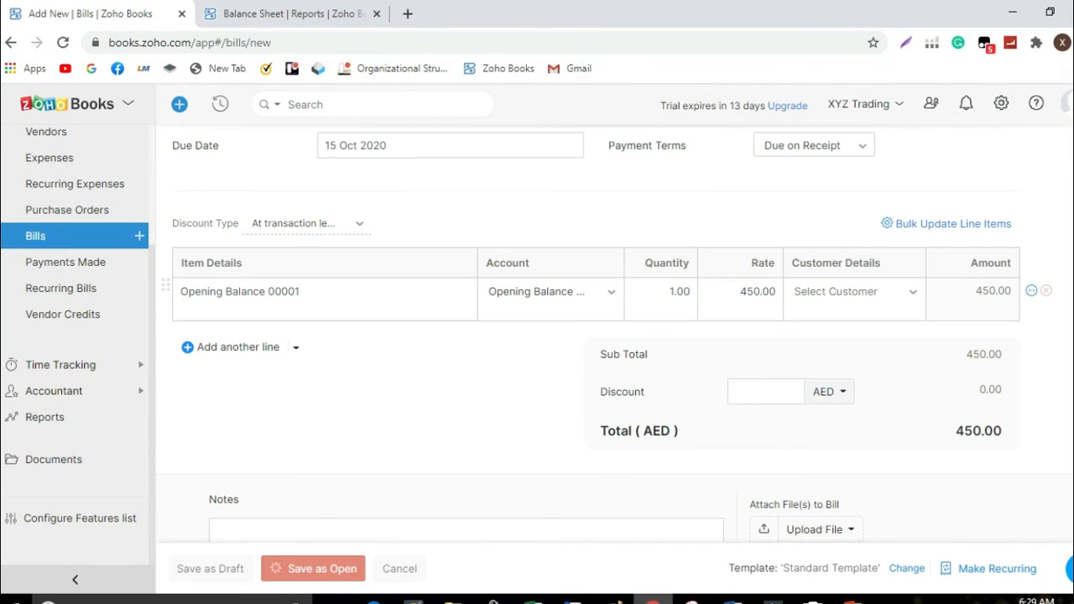
# Step: Clone the Chicago Printing bill and set the copy's vendor to Goblin Trading LLC, copied from the Excel payables sheet
pyautogui.hotkey('alt', 'Tab')
pyautogui.click(115, 304)
pyautogui.hotkey('ctrl', 'c')
pyautogui.click(653, 600)
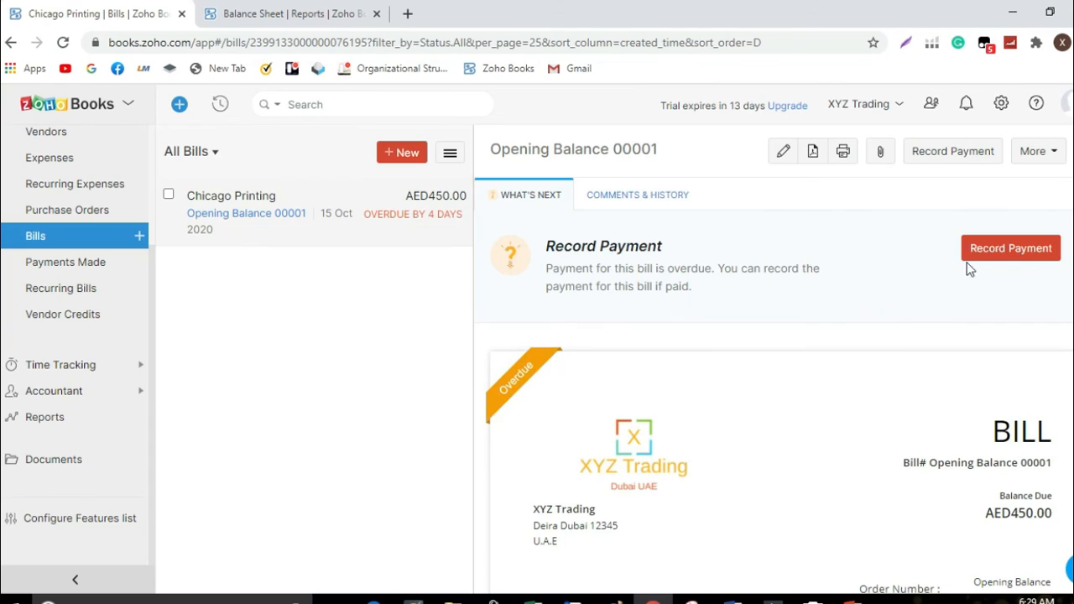
pyautogui.click(1047, 152)
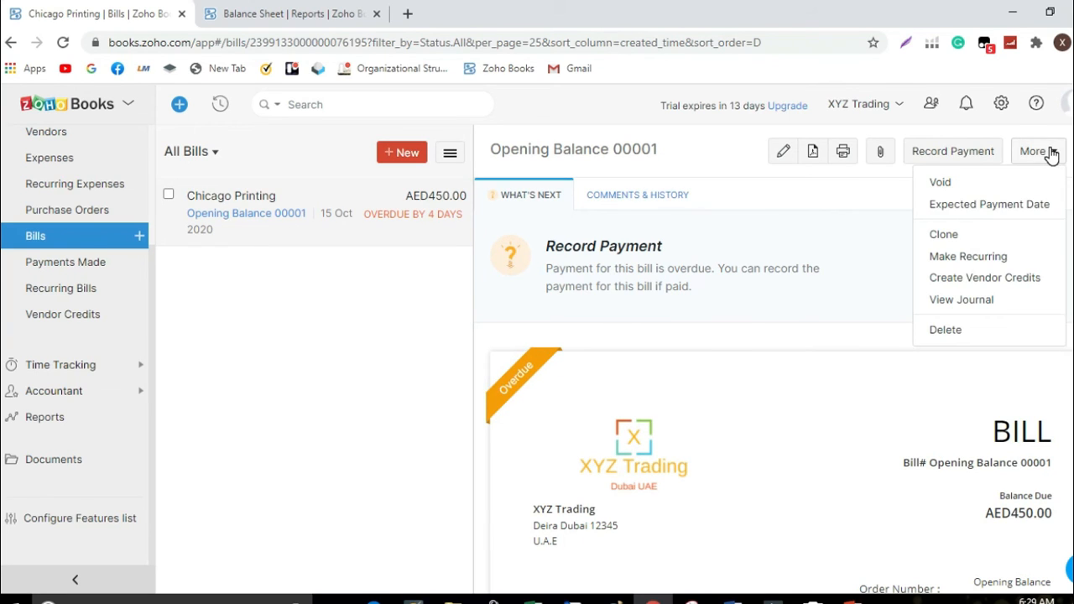
pyautogui.click(1014, 235)
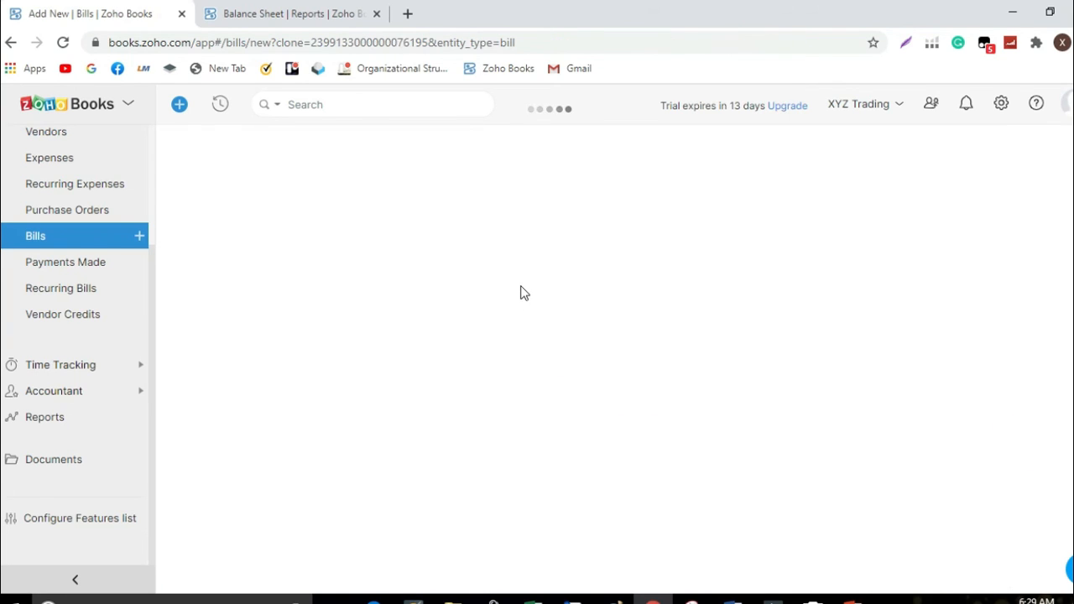
pyautogui.click(445, 225)
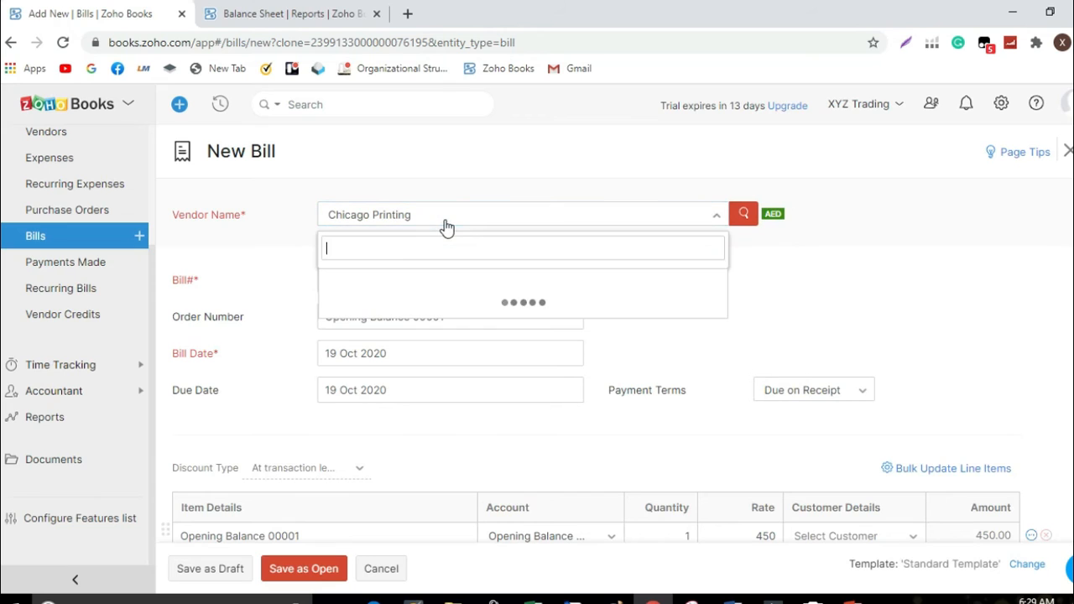
pyautogui.hotkey('ctrl', 'v')
pyautogui.click(446, 283)
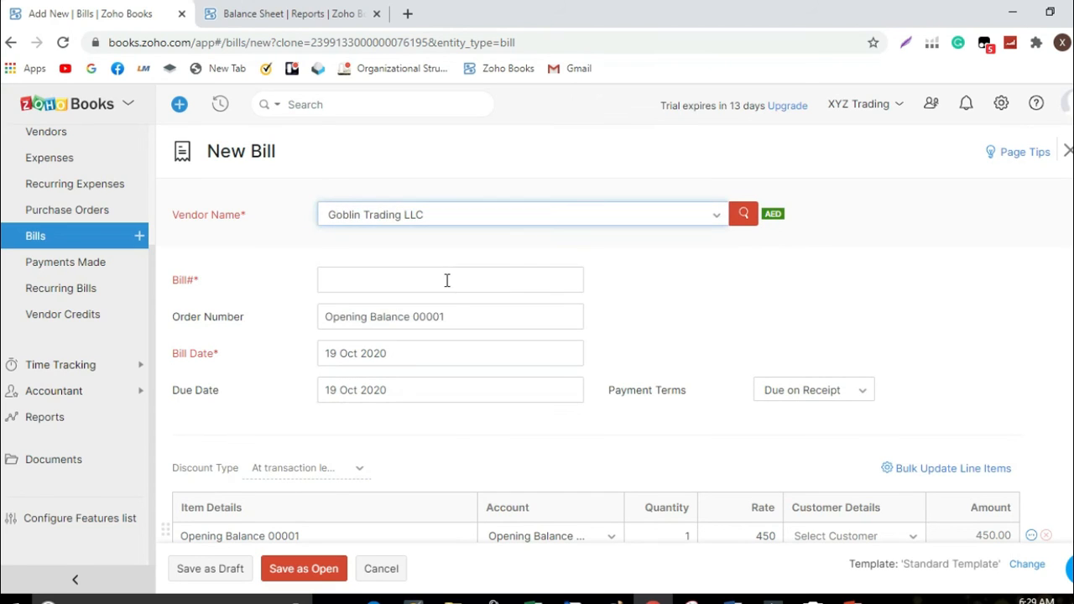
# Step: Set the cloned bill's number and order number to Opening Balance 00002 and its bill date to 15 Oct 2020
pyautogui.moveTo(454, 311); pyautogui.dragTo(323, 310)
pyautogui.click(368, 283)
pyautogui.hotkey('ctrl', 'v')
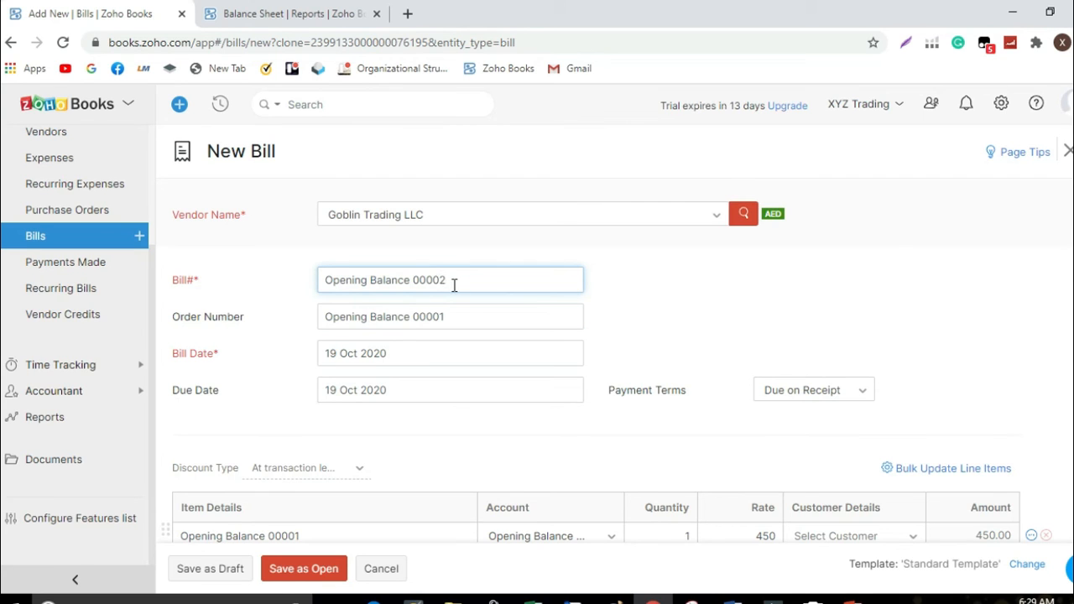
pyautogui.moveTo(305, 285); pyautogui.dragTo(318, 315)
pyautogui.hotkey('ctrl', 'c')
pyautogui.hotkey('ctrl', 'v')
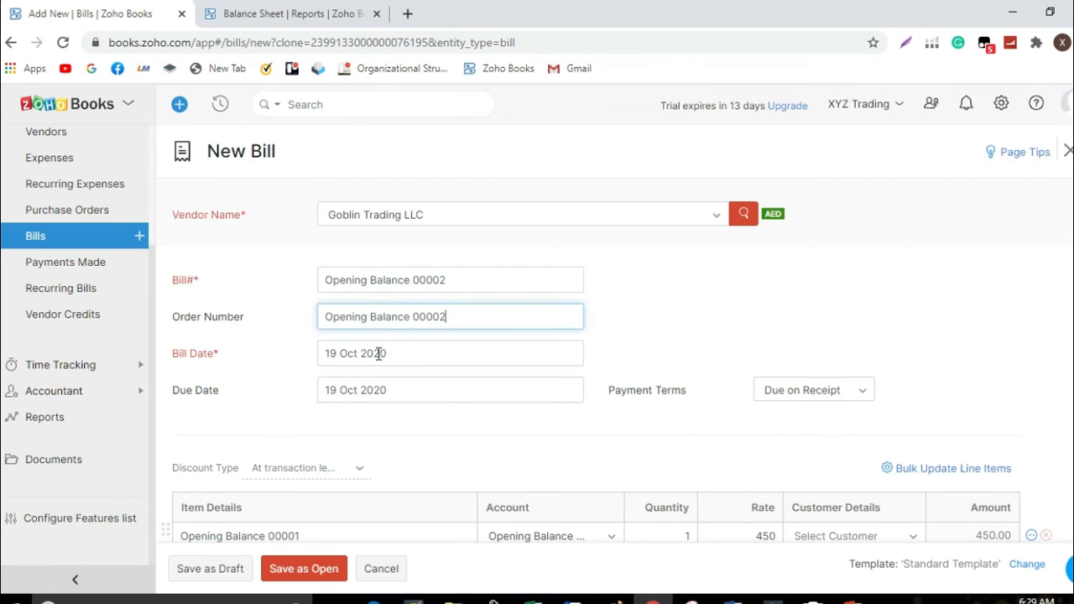
pyautogui.click(379, 353)
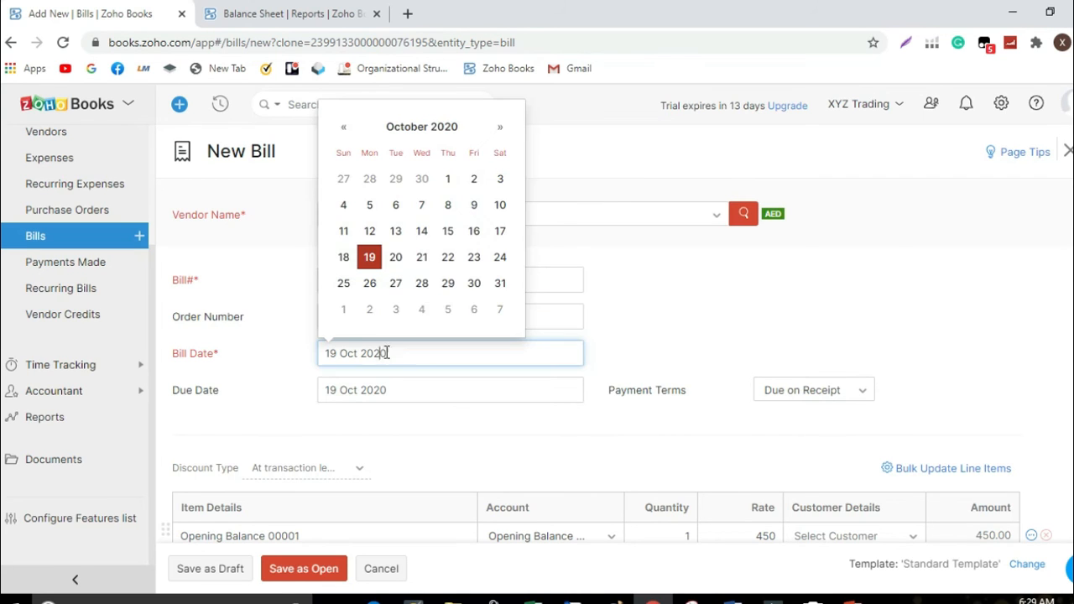
pyautogui.click(450, 232)
# Step: Replace the cloned bill's line item text with Opening Balance 00002
pyautogui.scroll(-2, 378, 395)
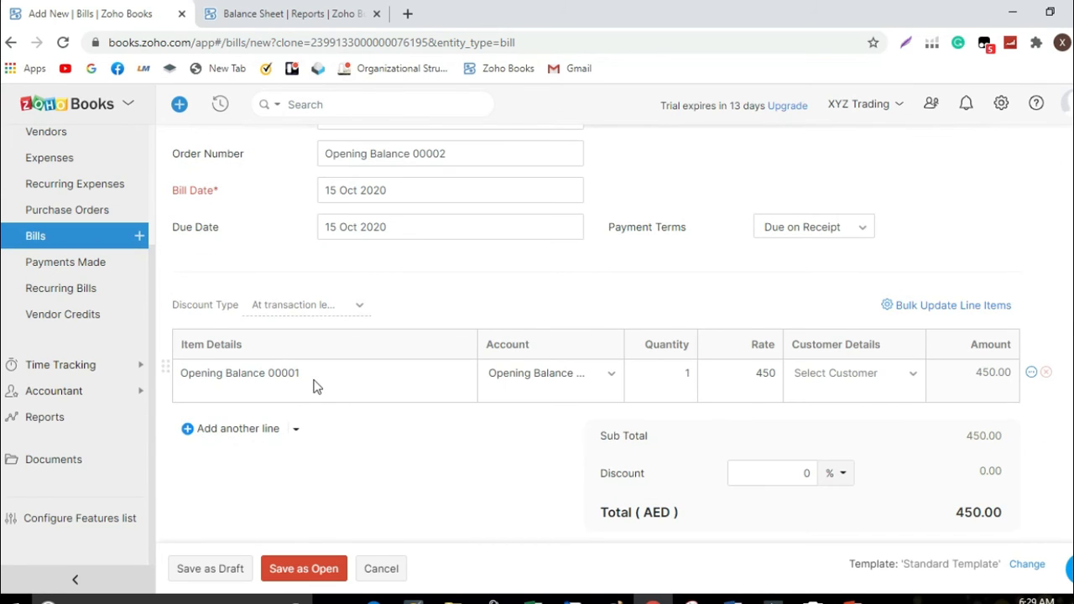
pyautogui.click(316, 386)
pyautogui.hotkey('ctrl', 'a')
pyautogui.press('BackSpace')
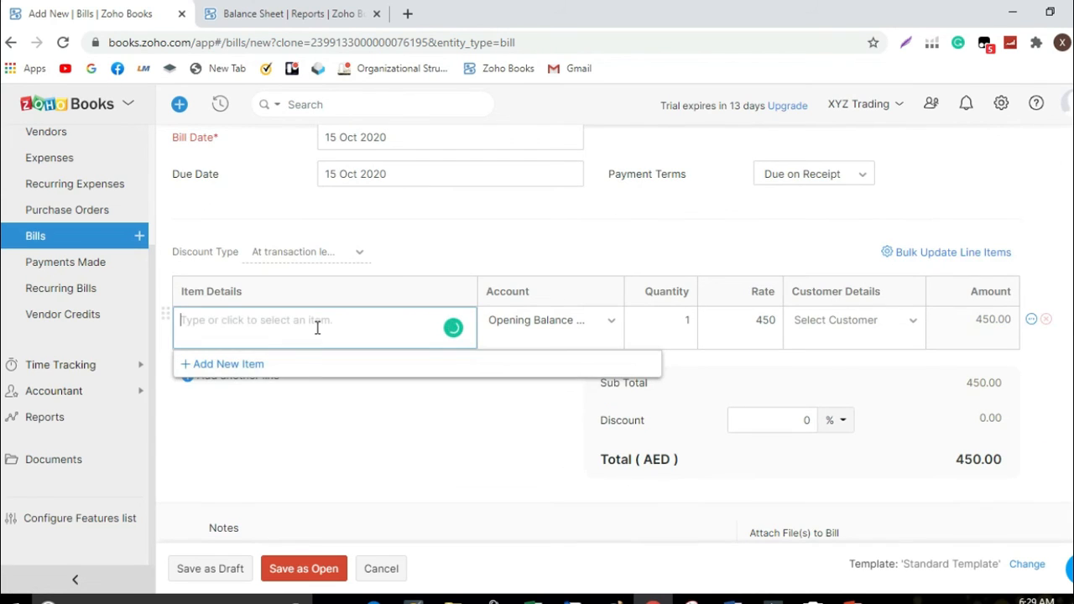
pyautogui.hotkey('ctrl', 'v')
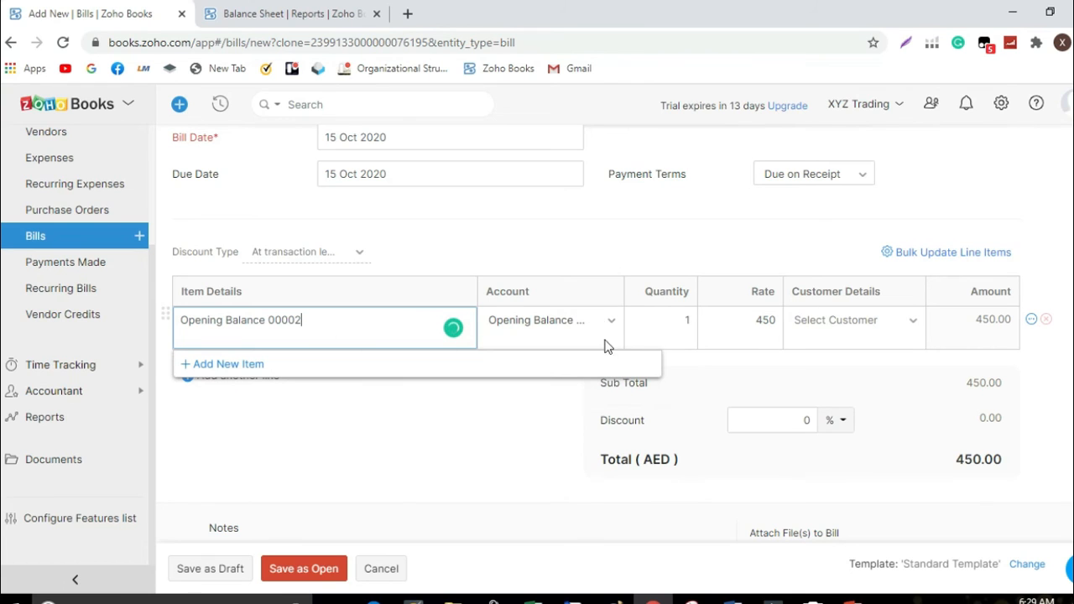
pyautogui.click(572, 419)
# Step: Set the line item's rate to 230.00, copied from Goblin Trading LLC's total in Excel, and save the bill as open
pyautogui.click(533, 601)
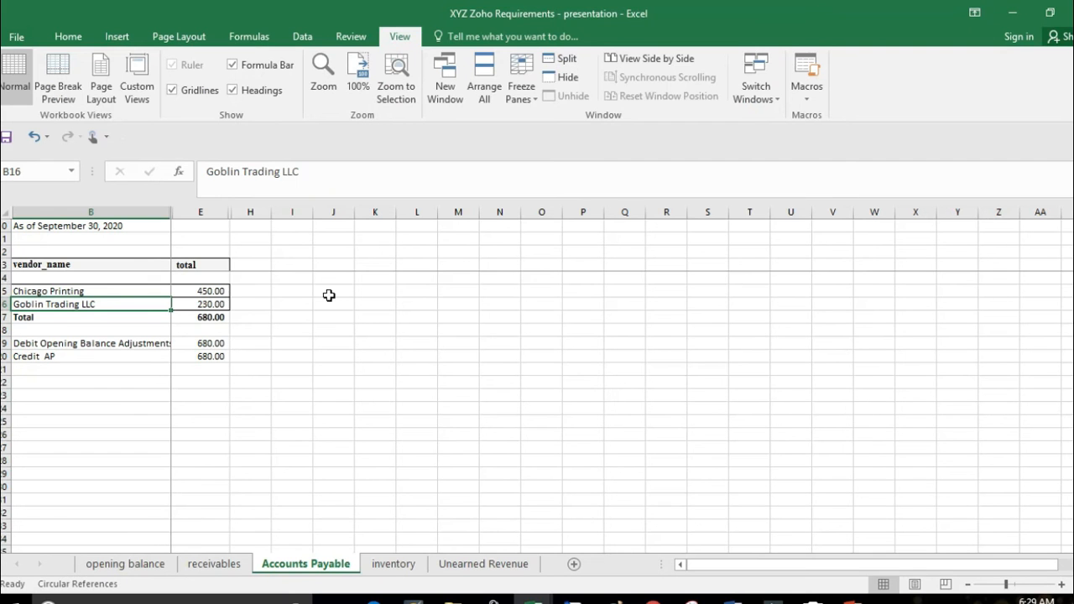
pyautogui.click(210, 303)
pyautogui.hotkey('ctrl', 'c')
pyautogui.click(653, 601)
pyautogui.click(743, 315)
pyautogui.hotkey('ctrl', 'v')
pyautogui.click(741, 390)
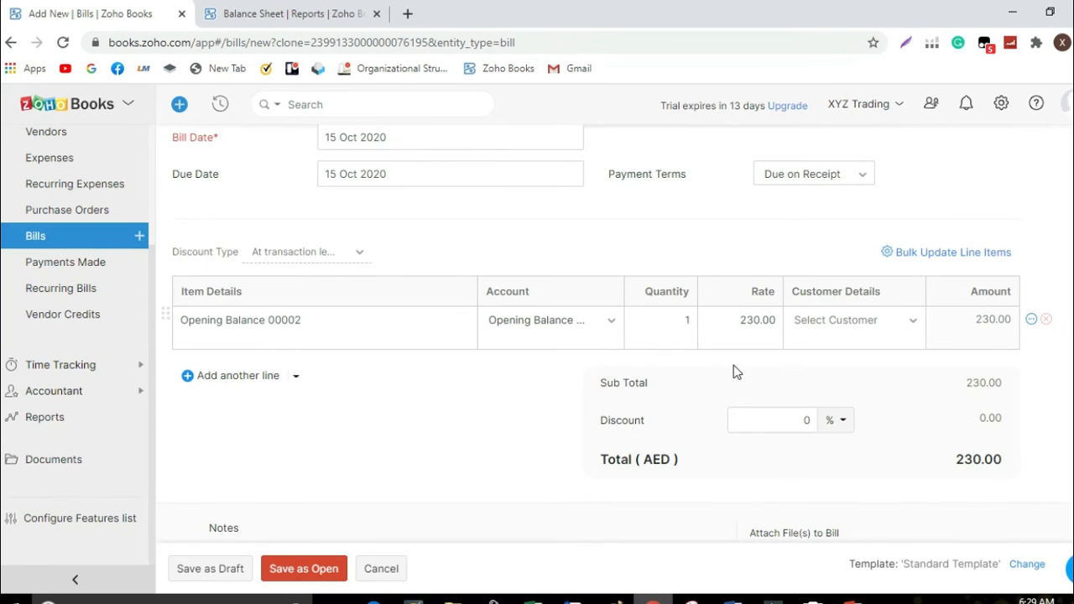
pyautogui.scroll(3, 728, 355)
pyautogui.scroll(-5, 729, 352)
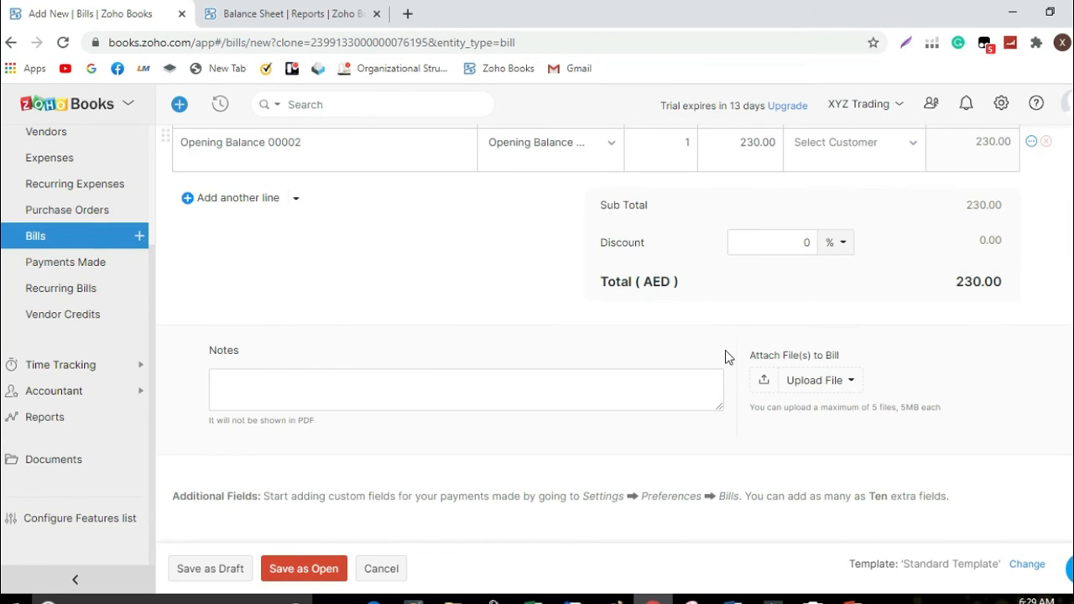
pyautogui.click(326, 568)
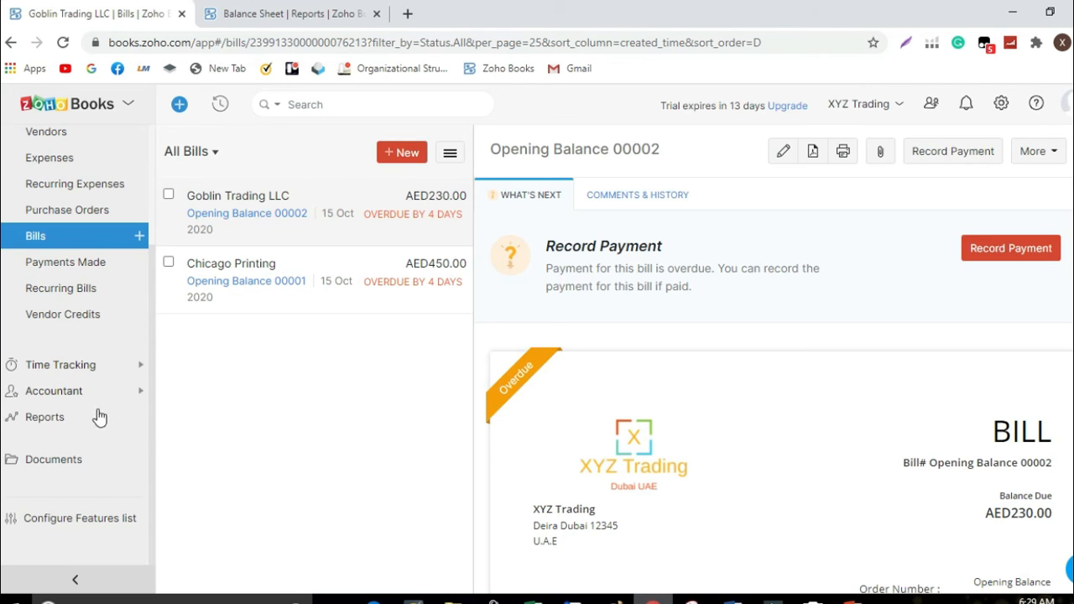
# Step: Switch to the Excel workbook, check the customer advance on the Unearned Revenue sheet, and return to Zoho Books
pyautogui.click(99, 267)
pyautogui.click(653, 601)
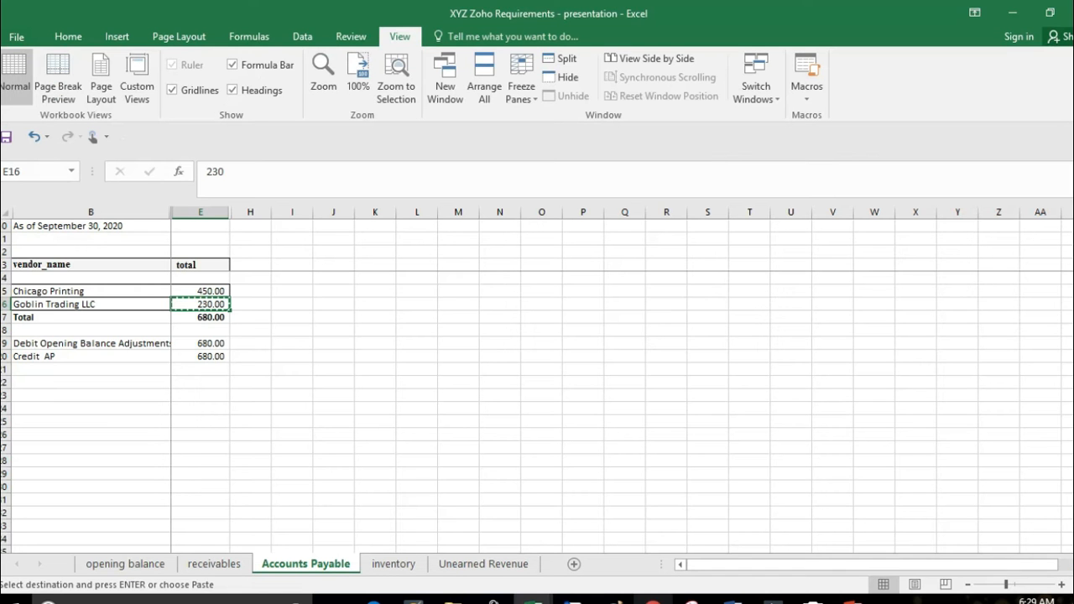
pyautogui.click(214, 564)
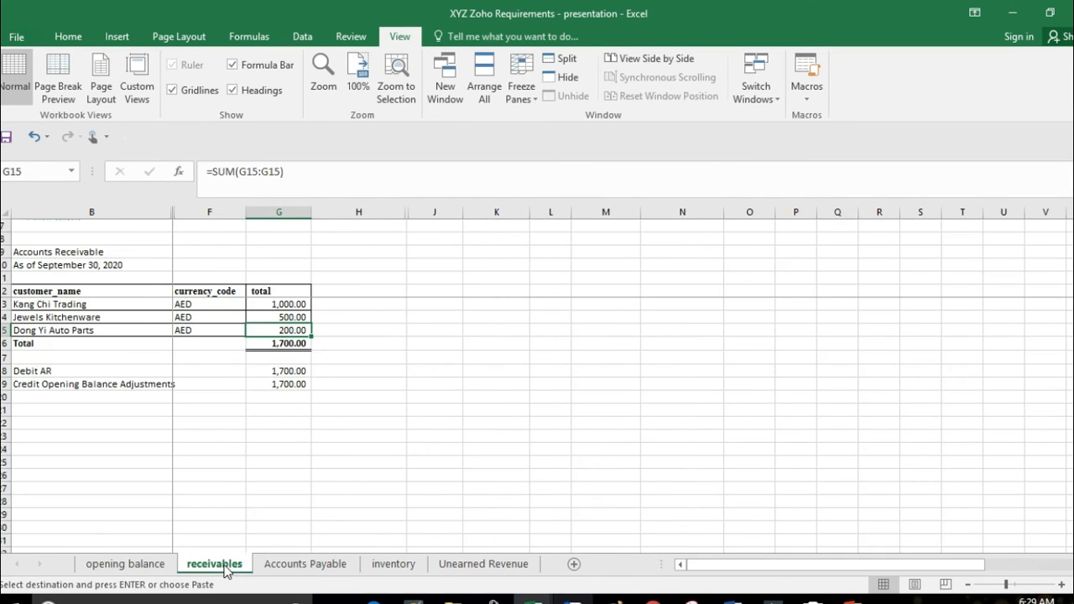
pyautogui.click(467, 562)
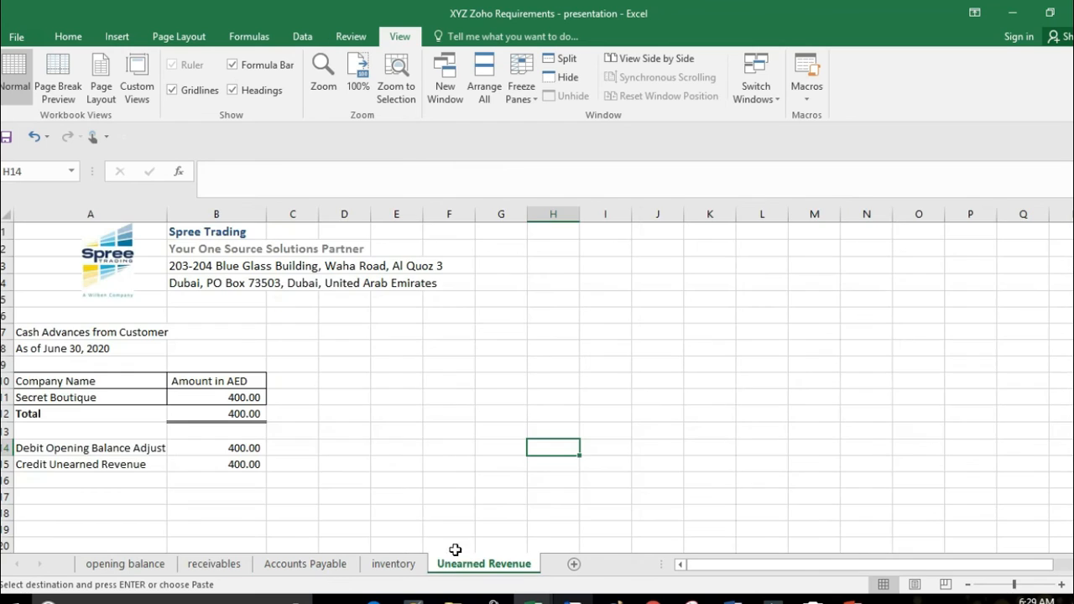
pyautogui.click(653, 600)
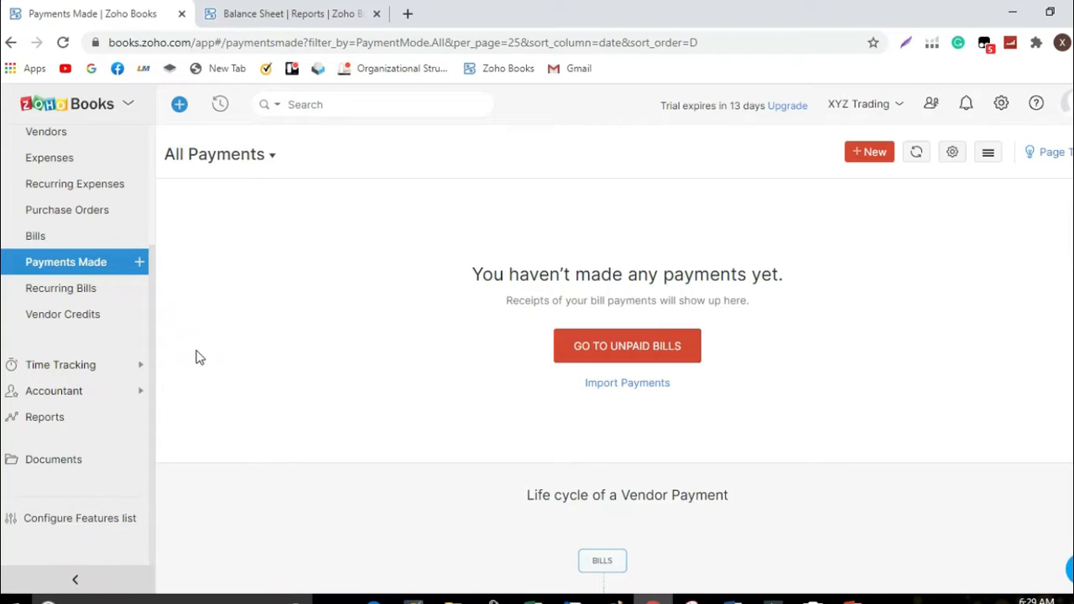
# Step: Mark Dong Yi Auto Parts' draft invoice Opening Balance 00003 as sent
pyautogui.scroll(3, 84, 285)
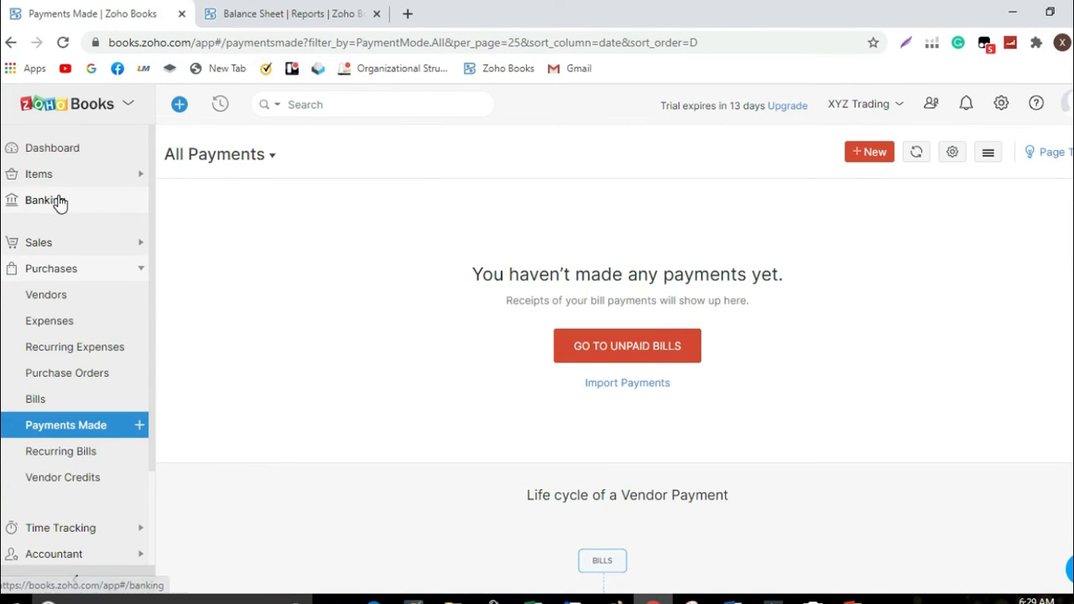
pyautogui.click(70, 246)
pyautogui.click(76, 278)
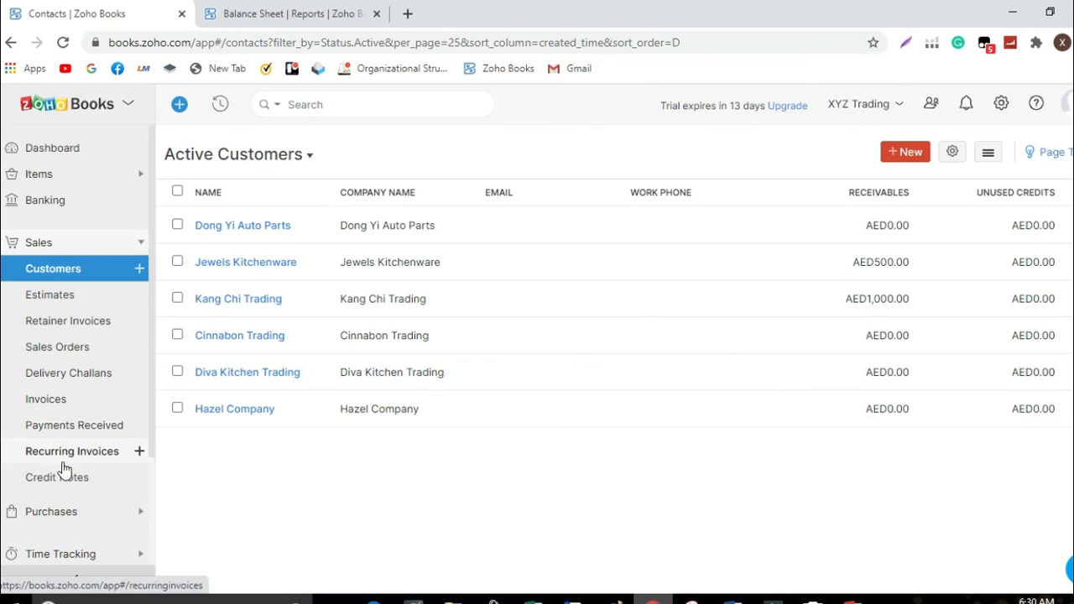
pyautogui.scroll(-1, 50, 477)
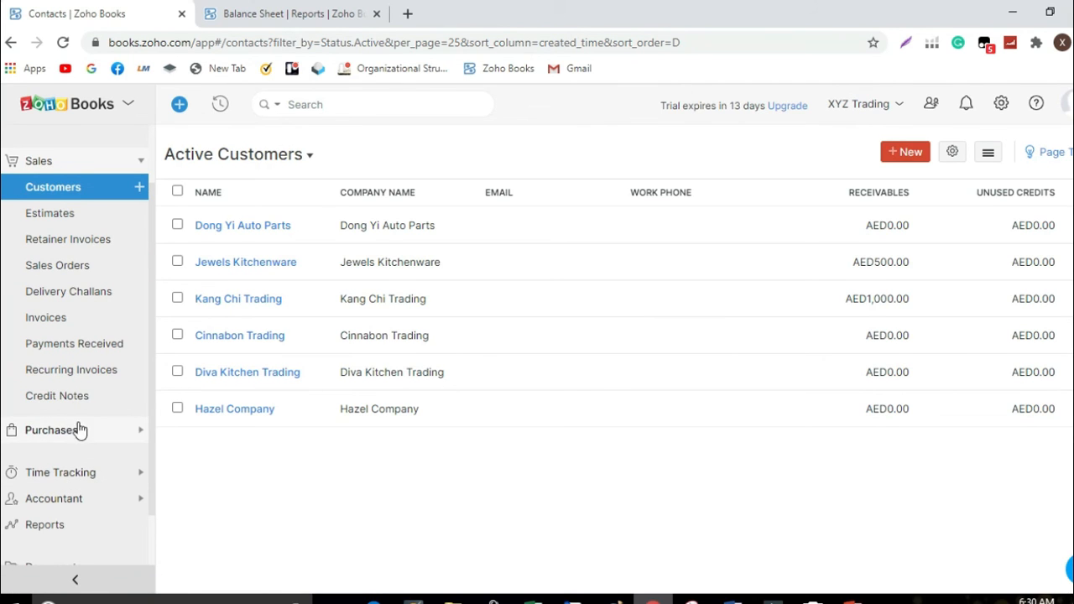
pyautogui.click(87, 322)
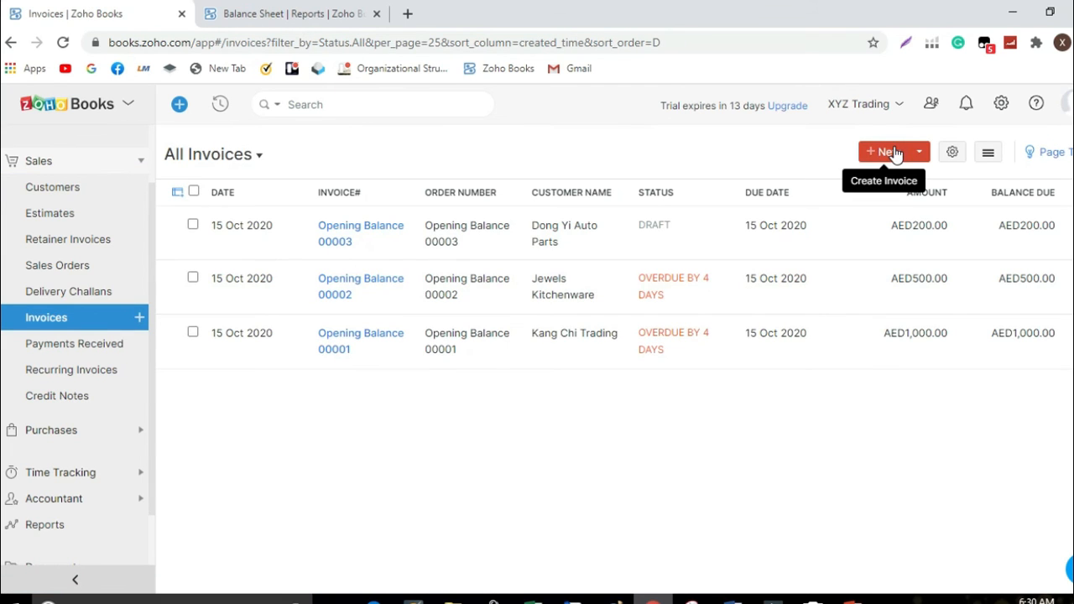
pyautogui.click(730, 233)
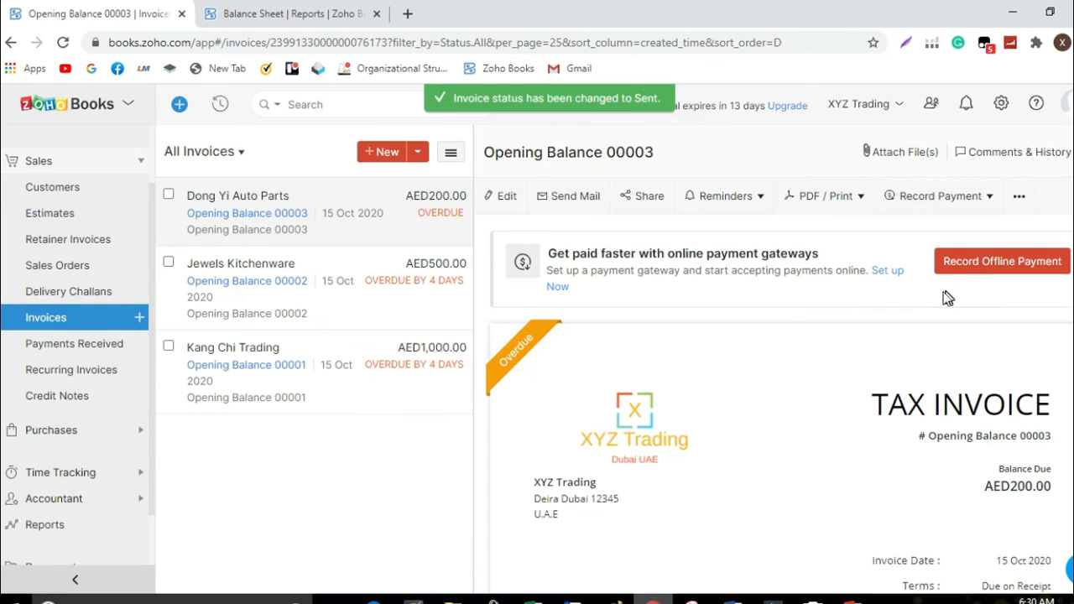
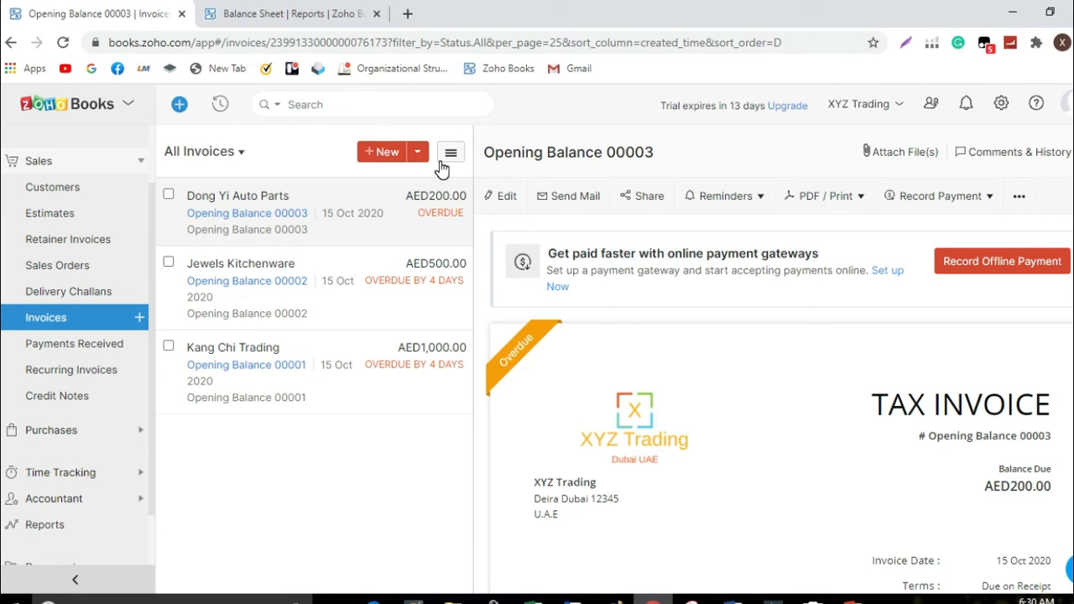
# Step: Create a business customer with Secret Boutique as both company name and display name, and save it
pyautogui.scroll(1, 63, 211)
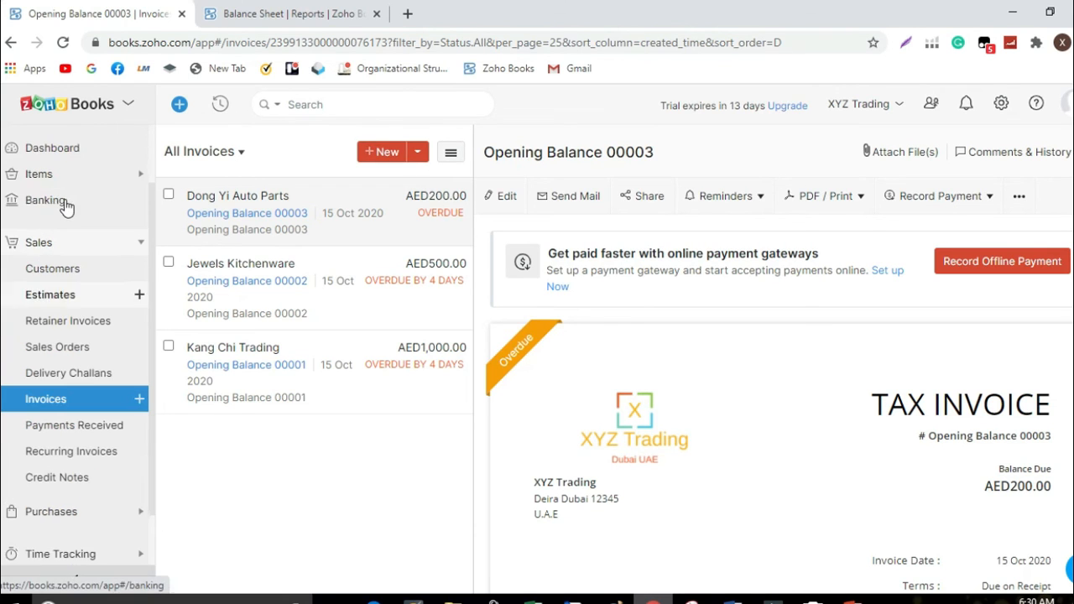
pyautogui.click(66, 272)
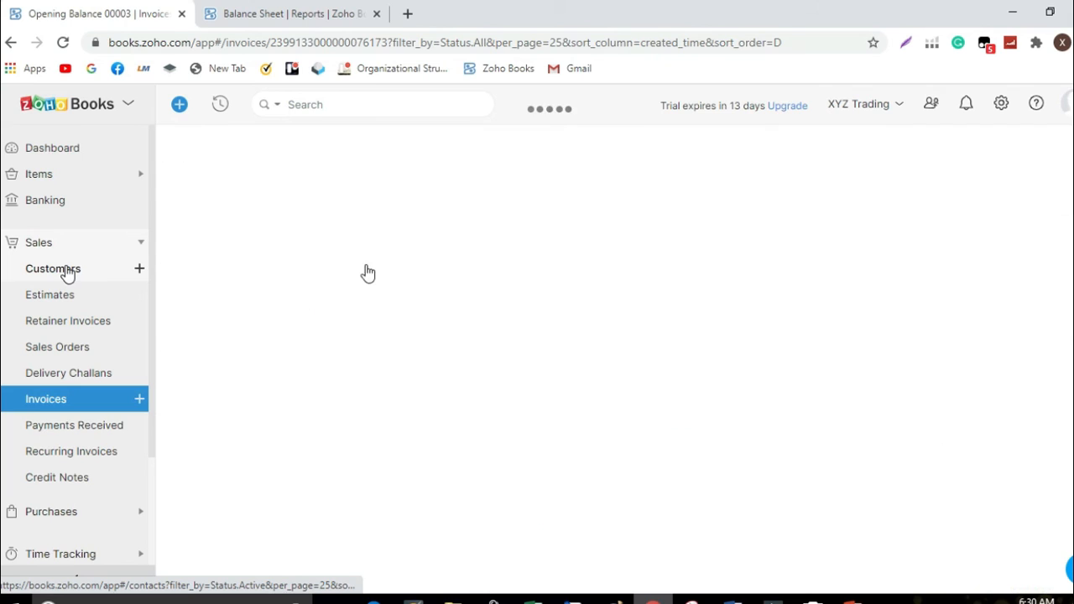
pyautogui.click(904, 149)
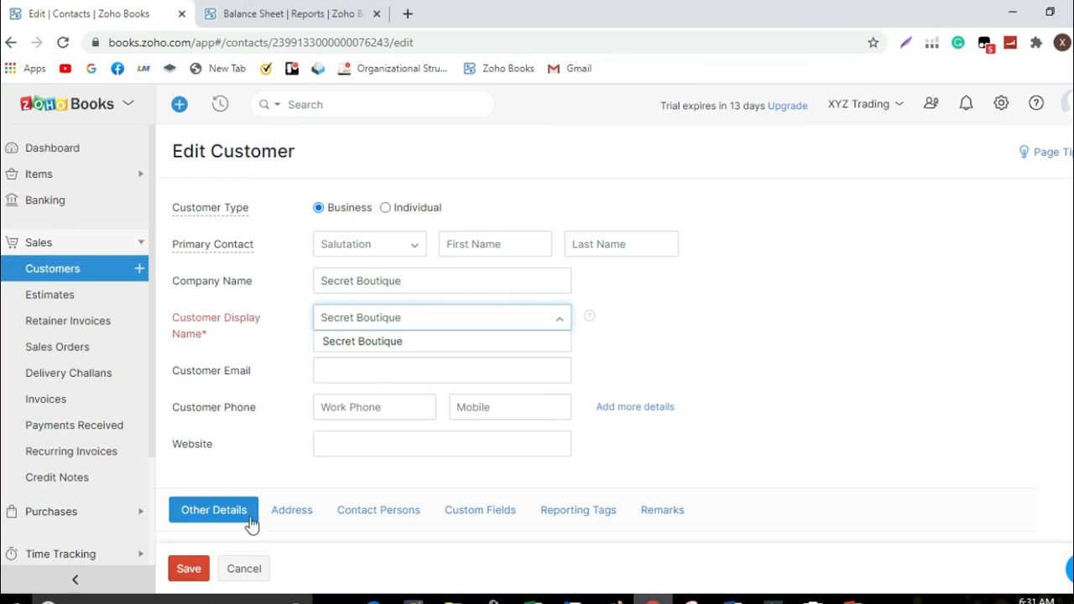
pyautogui.click(374, 345)
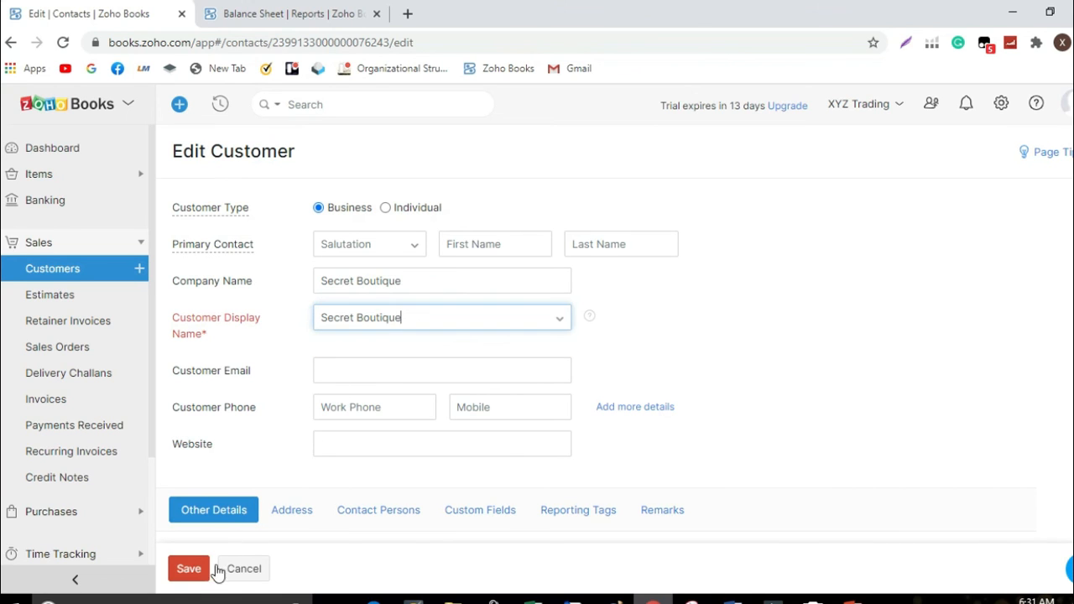
pyautogui.click(189, 569)
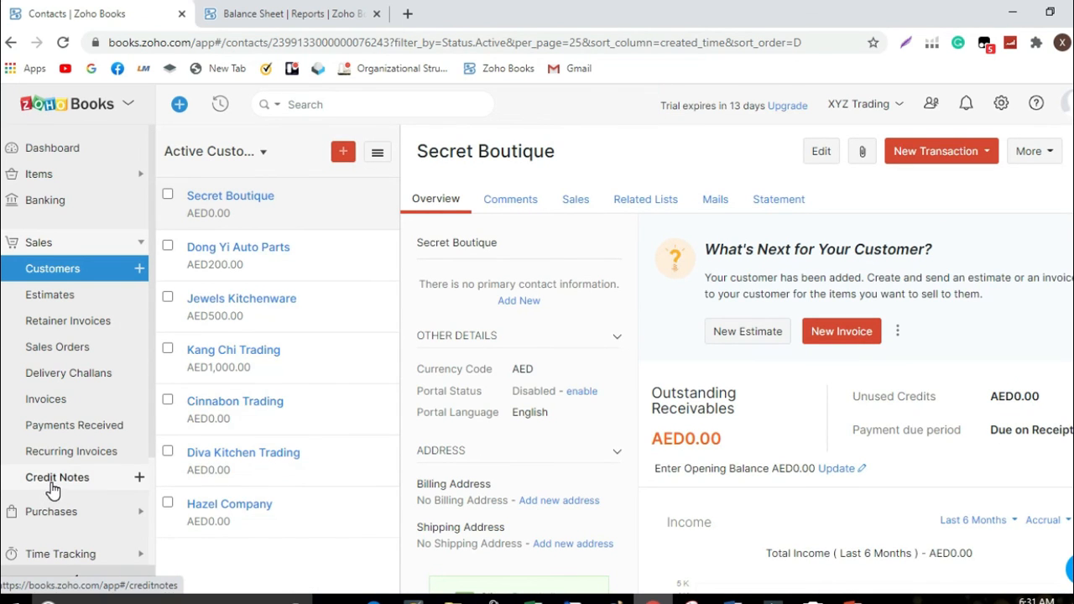
# Step: Start a new received payment and select Secret Boutique as its customer
pyautogui.scroll(-1, 52, 487)
pyautogui.click(78, 343)
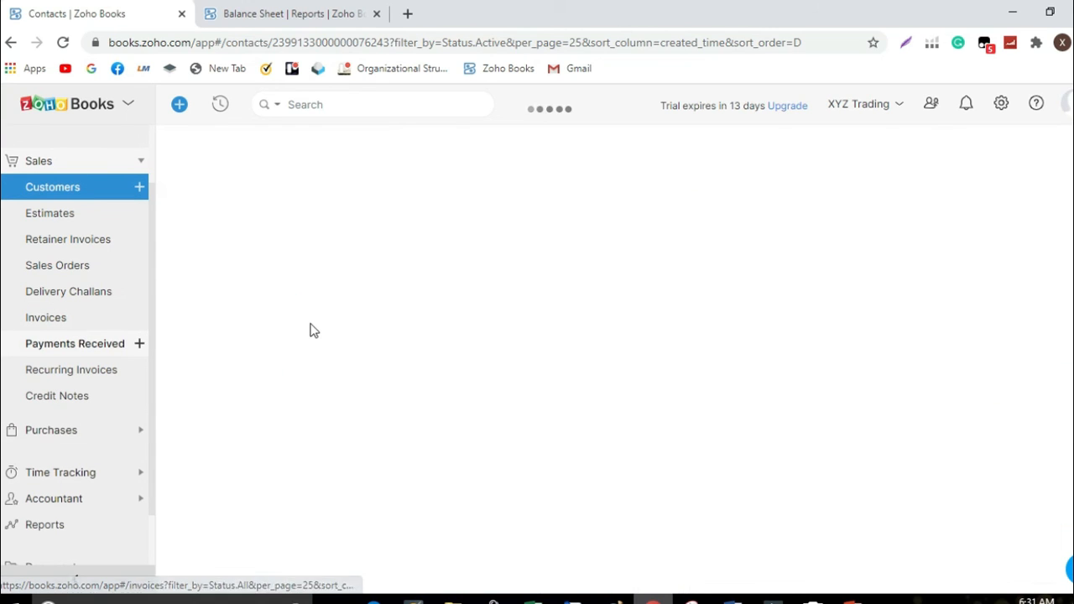
pyautogui.click(863, 152)
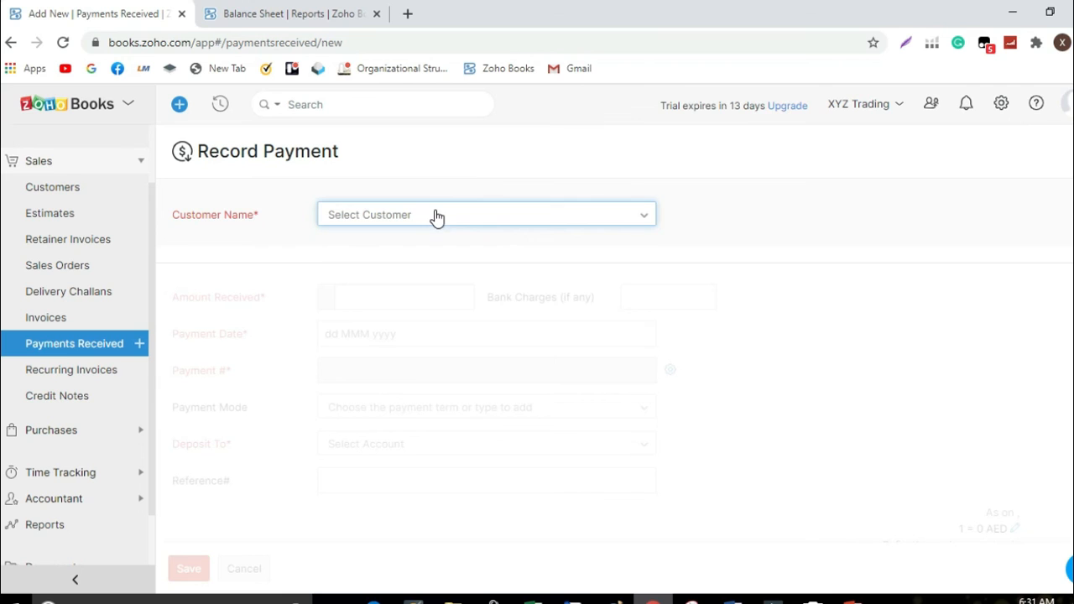
pyautogui.click(435, 217)
pyautogui.write('sec')
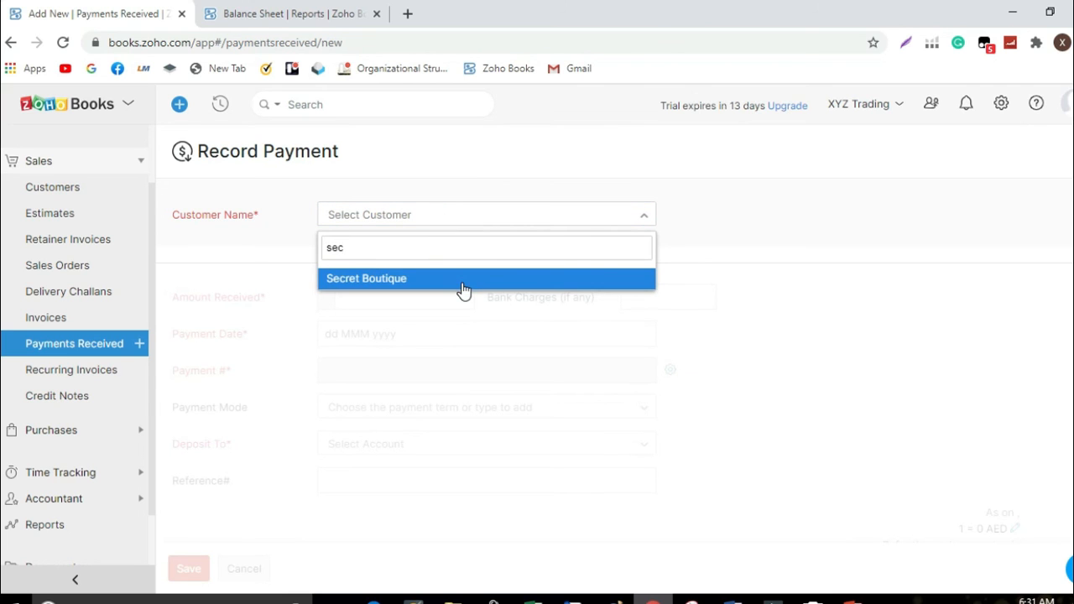
pyautogui.click(463, 285)
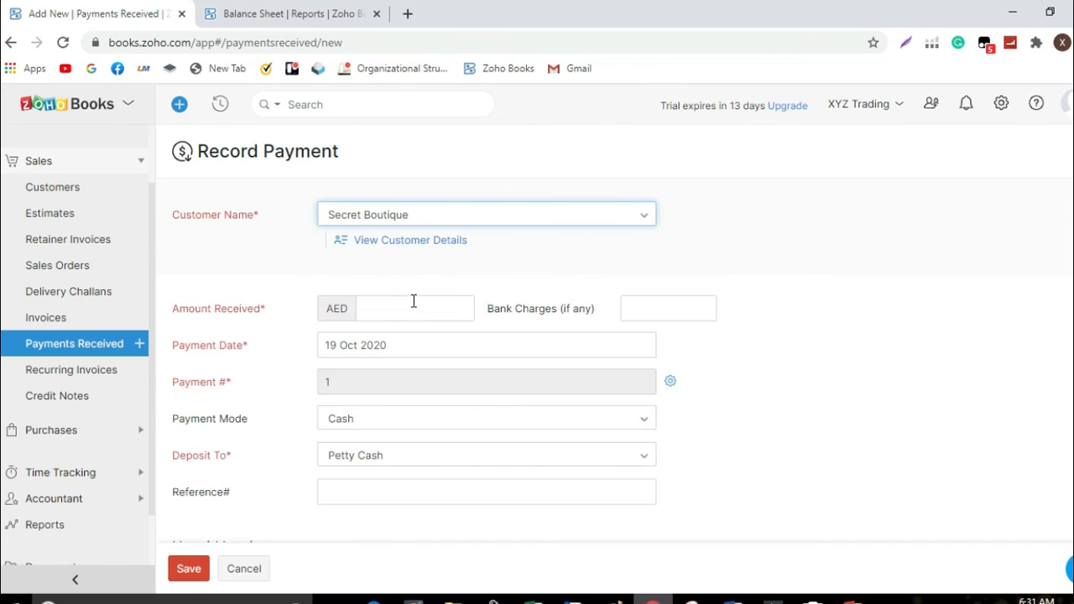
# Step: Set the payment's amount received to AED 400, its date to 15 Oct 2020 and its mode to Bank Transfer
pyautogui.click(413, 302)
pyautogui.write('400')
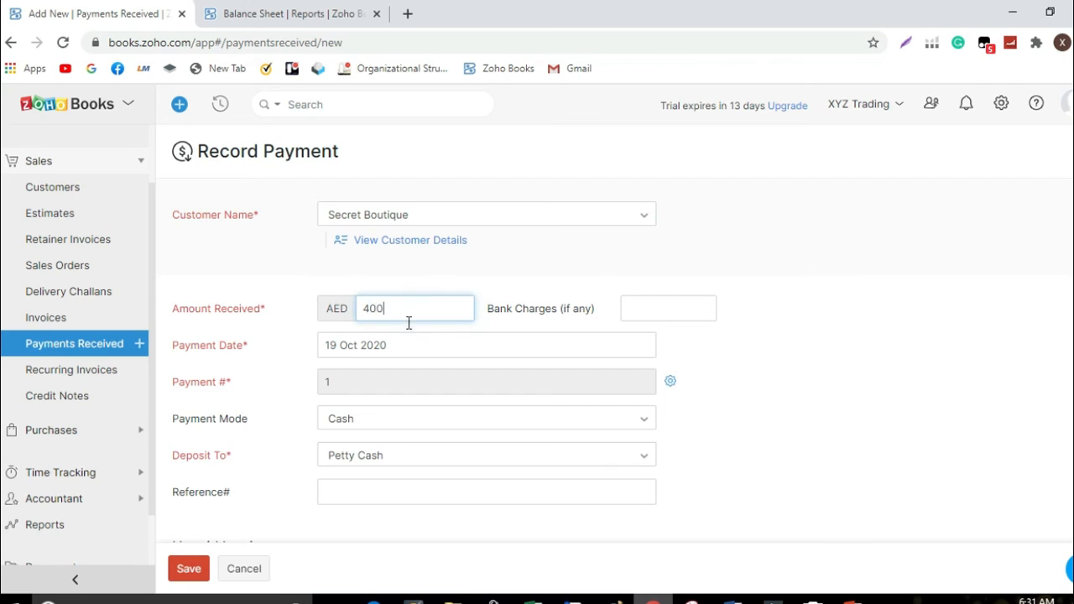
pyautogui.click(407, 336)
pyautogui.click(447, 224)
pyautogui.click(396, 424)
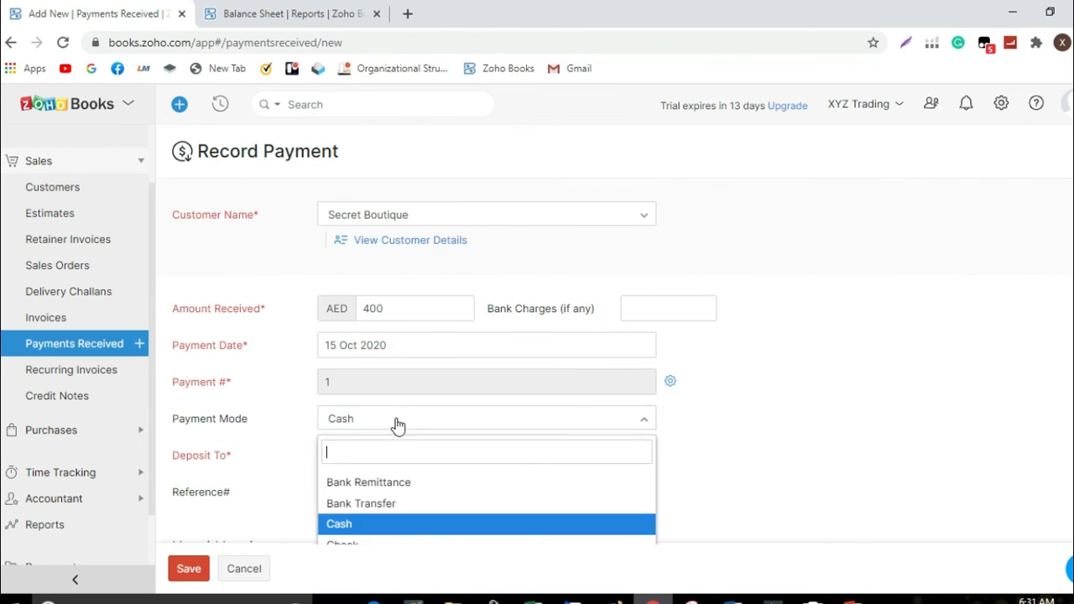
pyautogui.click(416, 503)
# Step: Deposit the payment to Opening Balance Adjustments with reference Cash Receipt 000045, and save it, storing the excess amount as overpayment
pyautogui.click(420, 454)
pyautogui.write('ope')
pyautogui.scroll(-1, 419, 455)
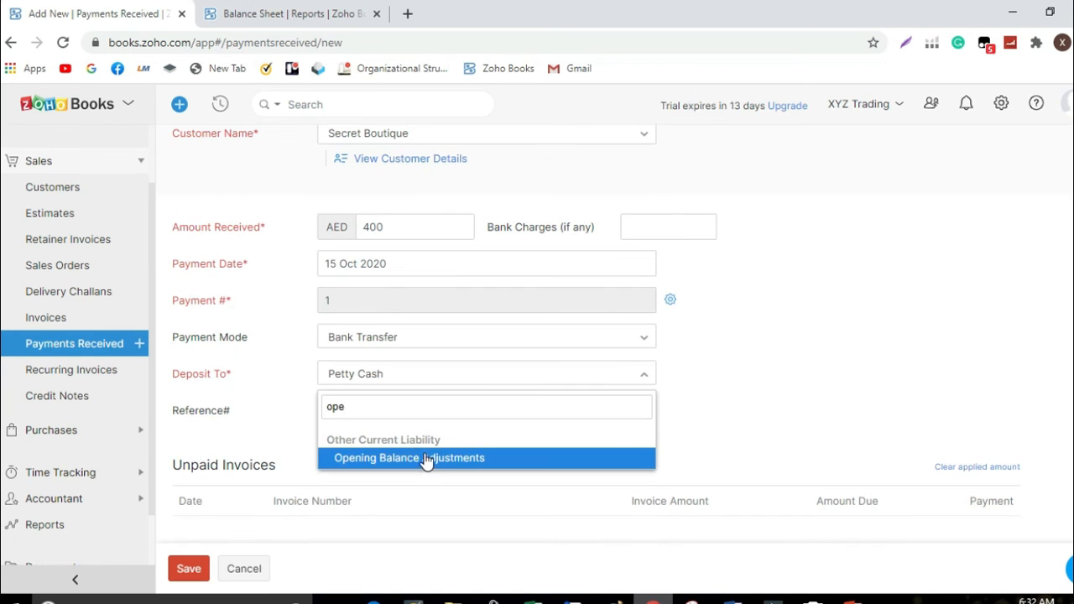
pyautogui.click(424, 455)
pyautogui.scroll(-1, 410, 405)
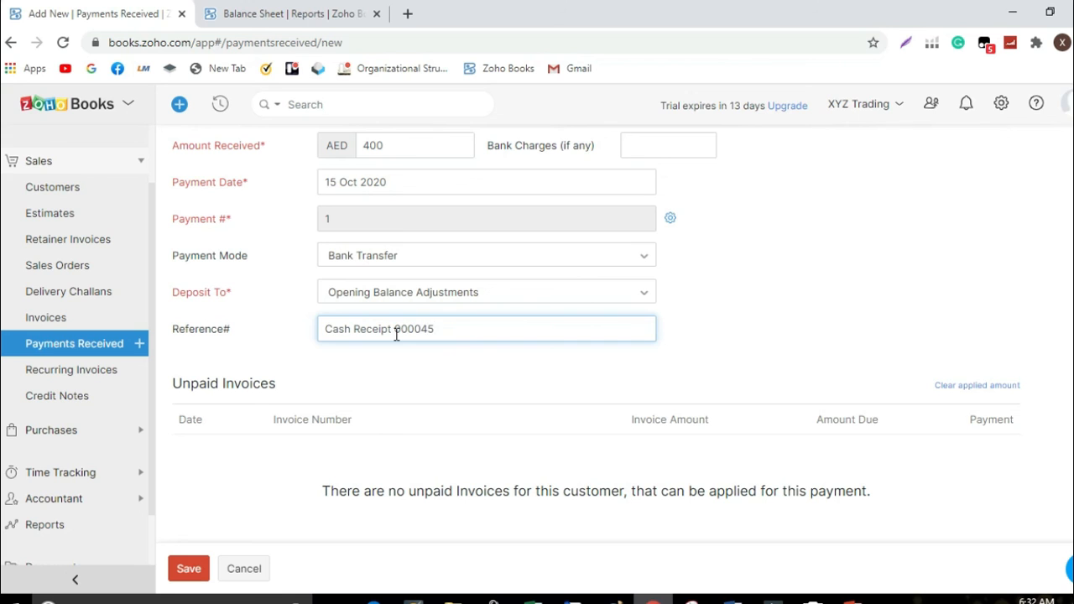
pyautogui.scroll(2, 319, 406)
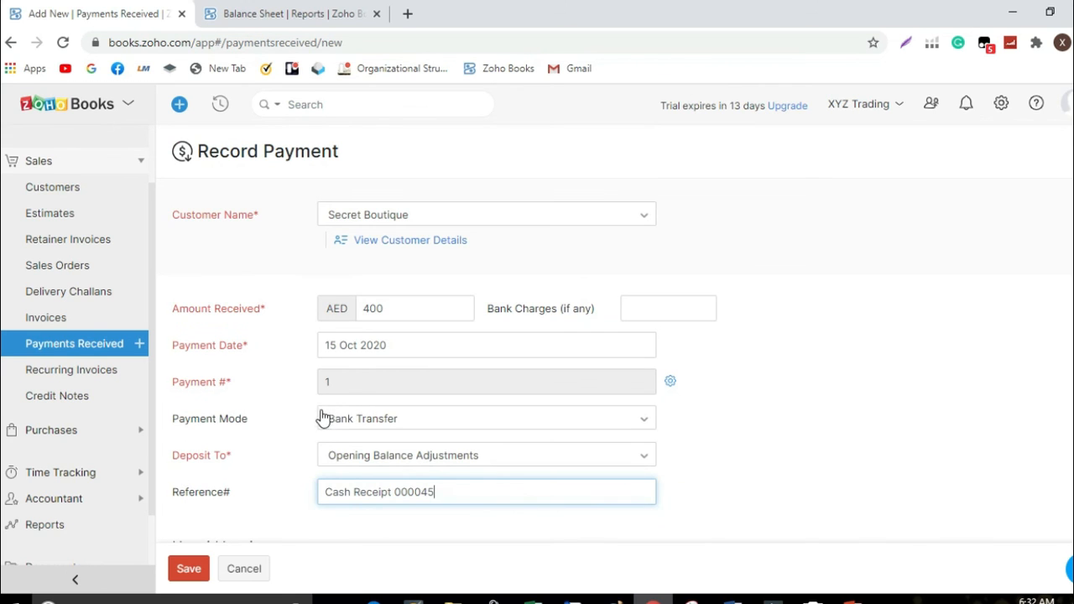
pyautogui.click(181, 568)
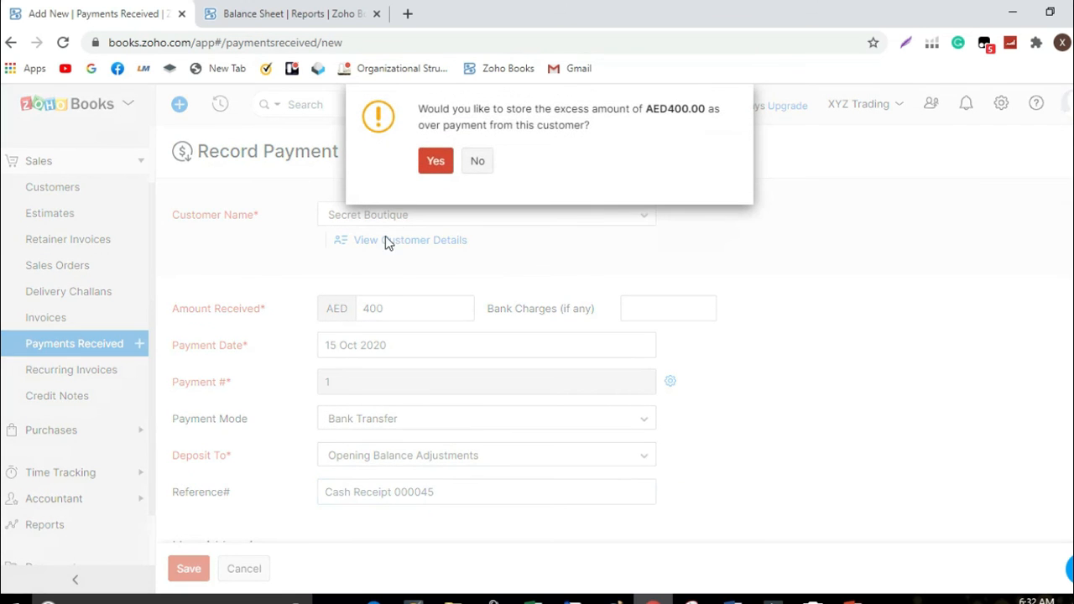
pyautogui.click(447, 167)
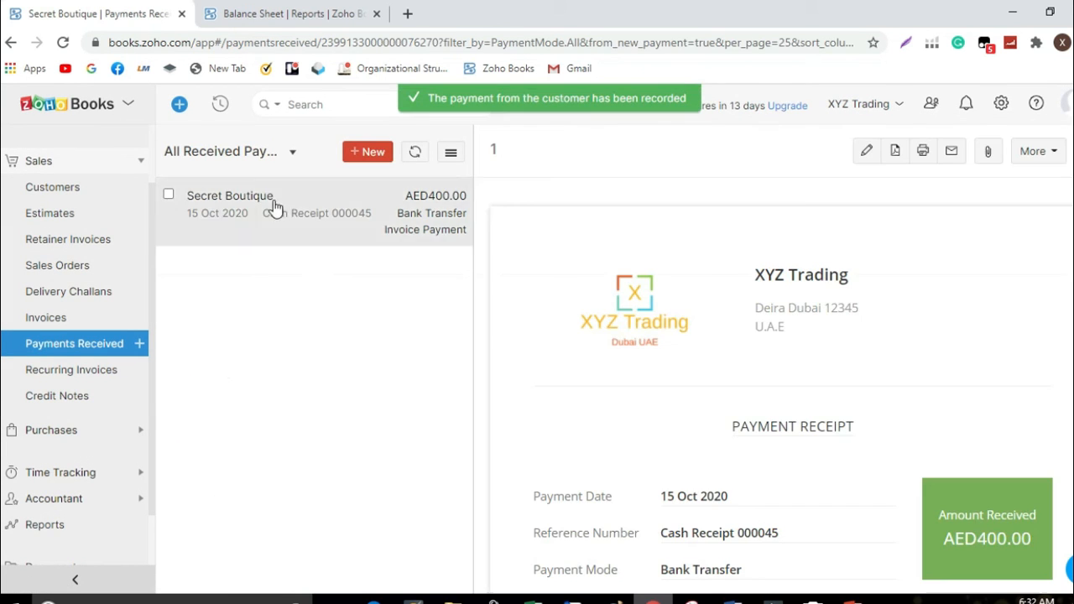
# Step: Reopen the Balance Sheet report and examine the asset, liability and equity balances, including Accounts Receivable, Accounts Payable and Unearned Revenue
pyautogui.click(277, 15)
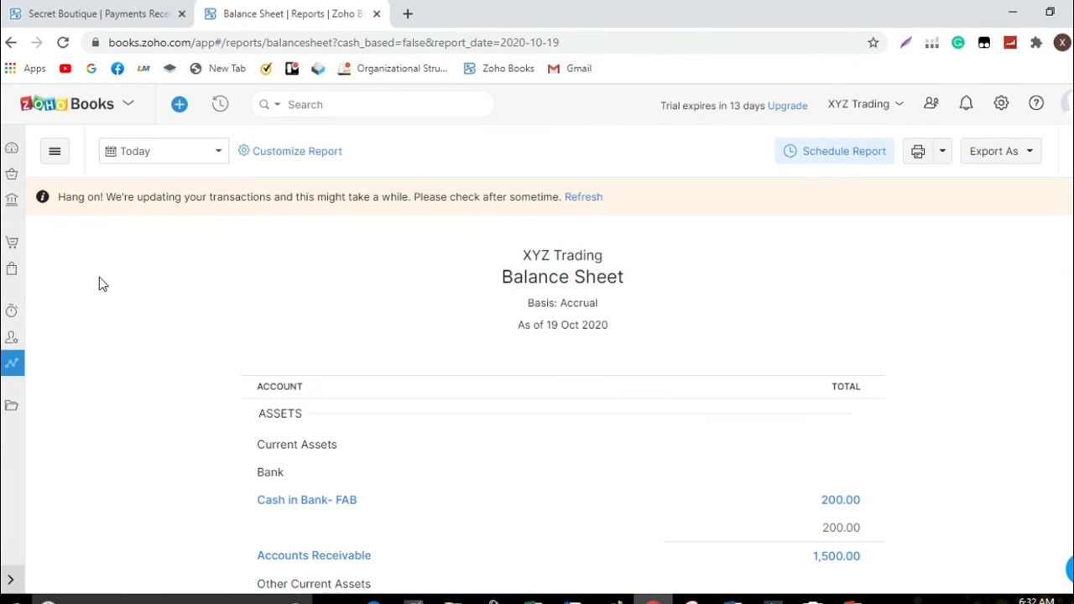
pyautogui.click(10, 365)
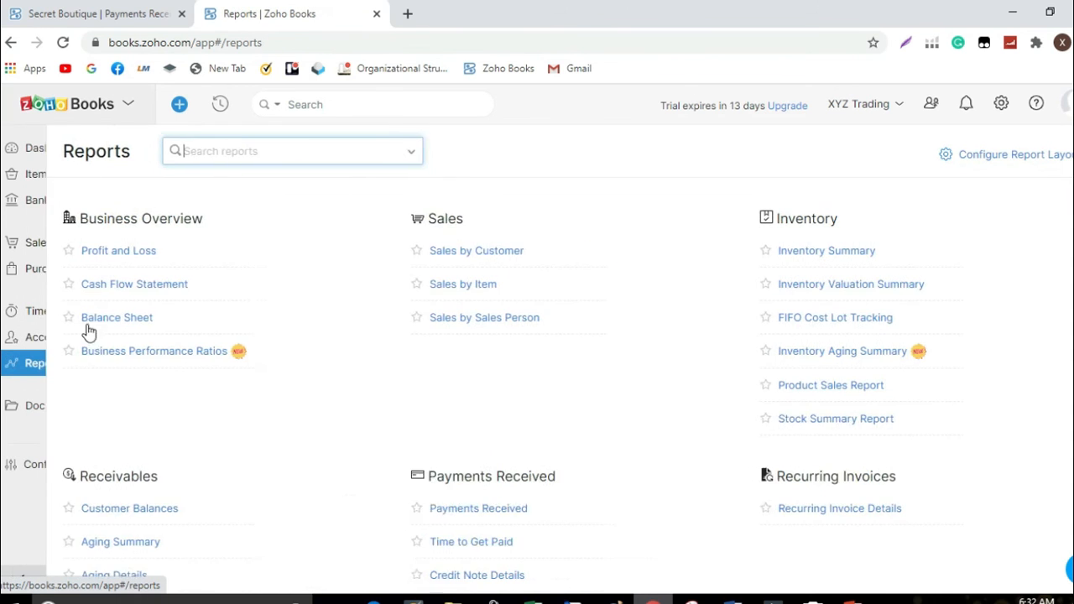
pyautogui.click(240, 323)
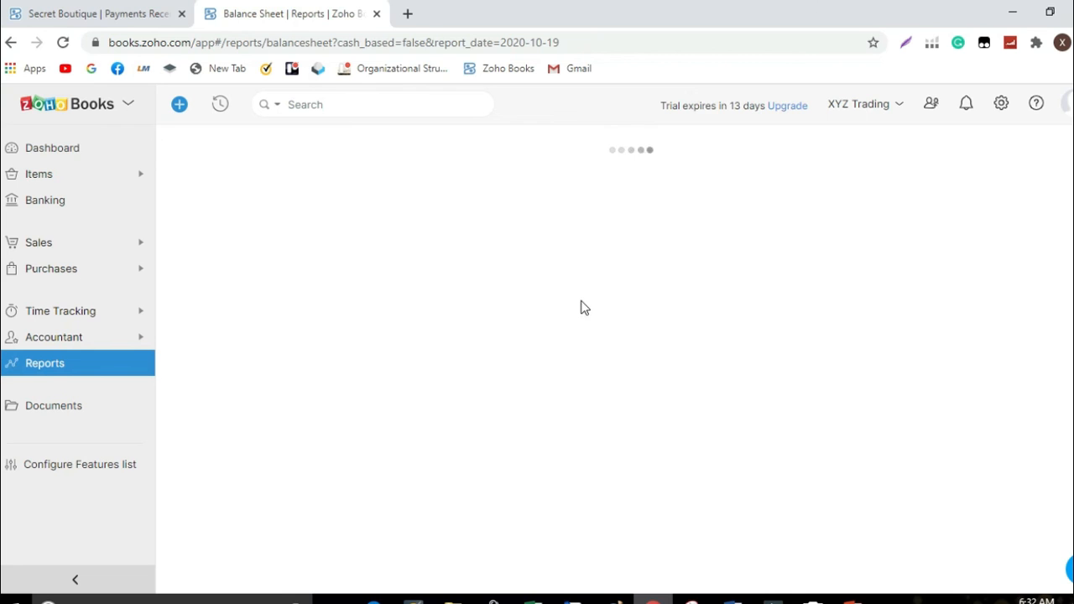
pyautogui.scroll(-3, 587, 307)
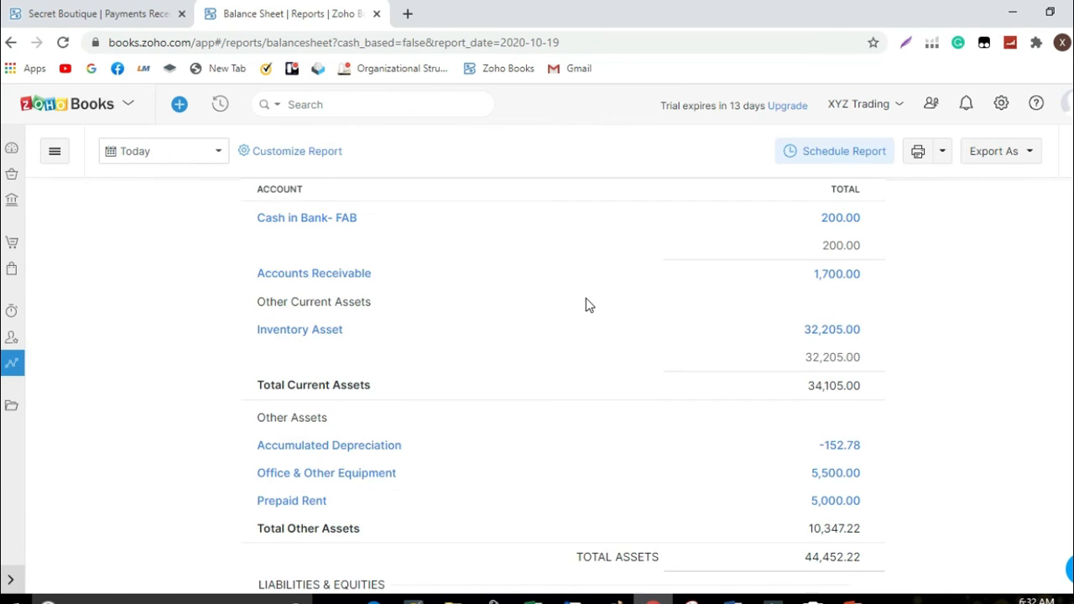
pyautogui.scroll(-3, 587, 299)
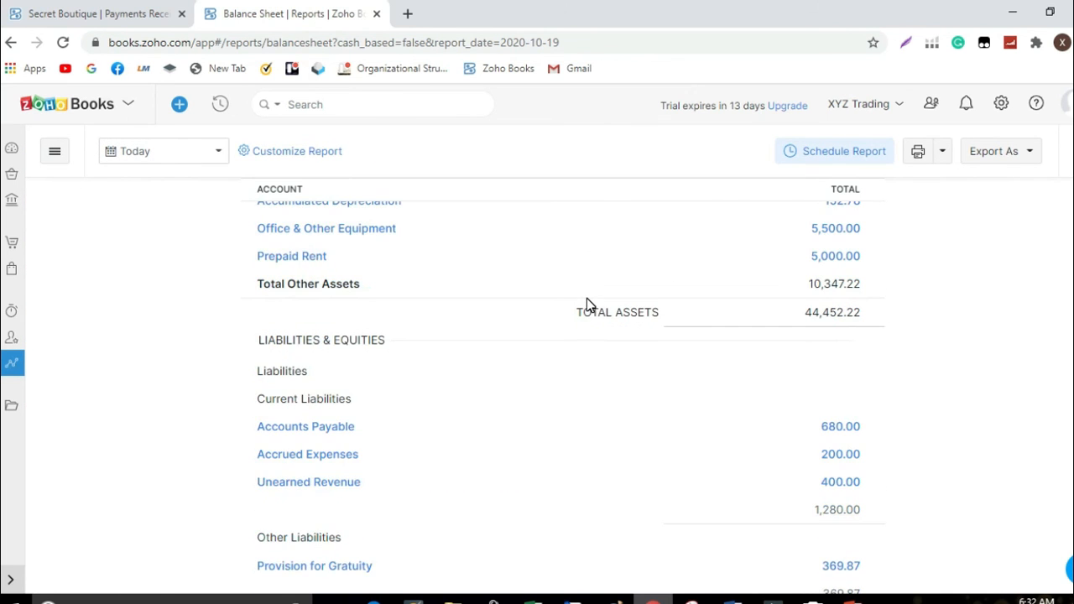
pyautogui.scroll(-4, 590, 299)
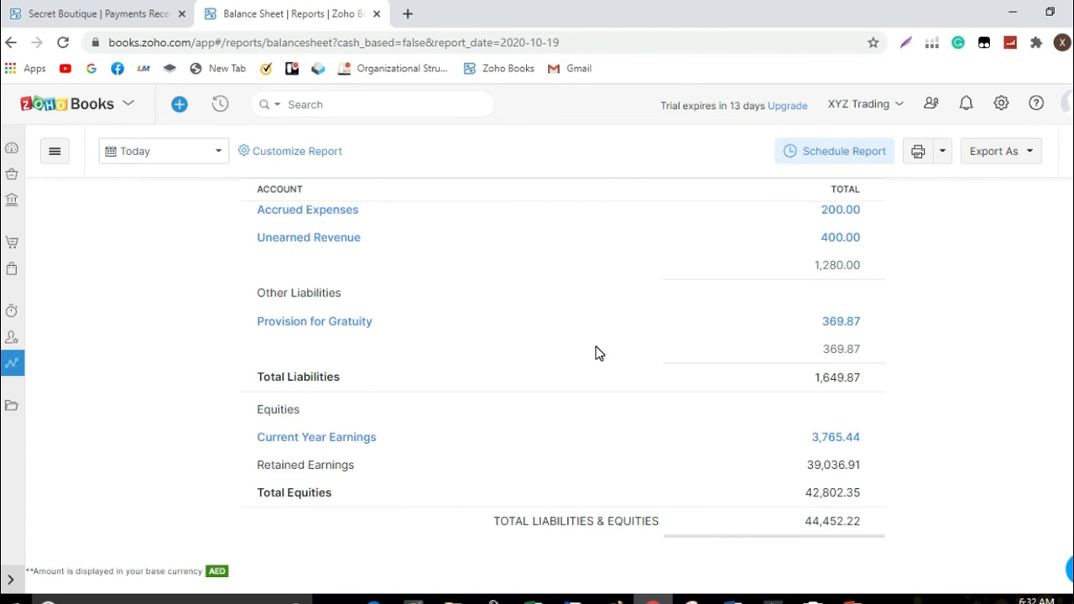
pyautogui.scroll(8, 612, 366)
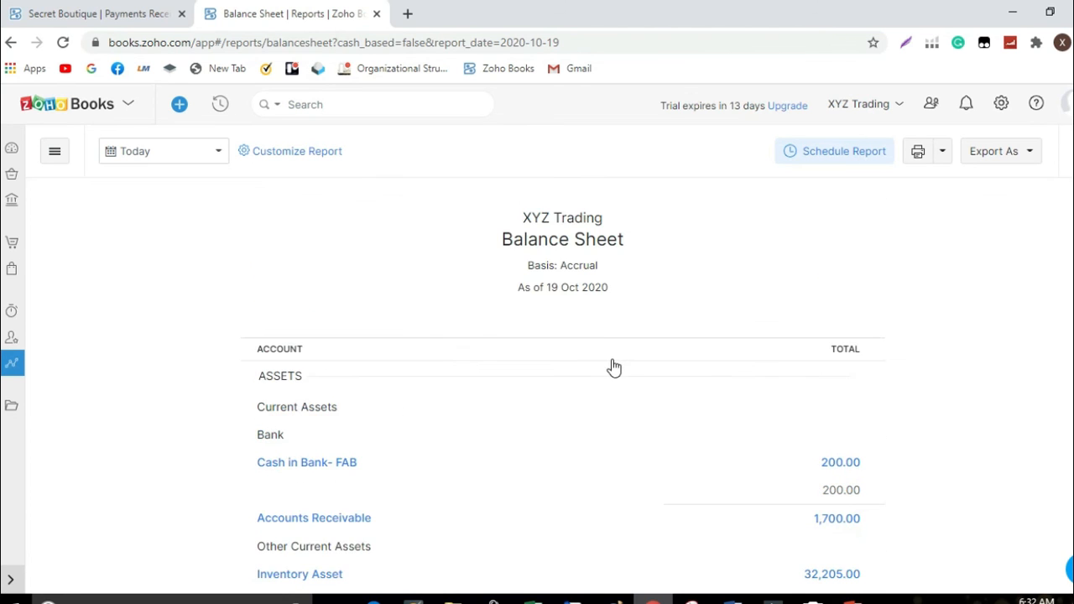
pyautogui.scroll(-2, 610, 366)
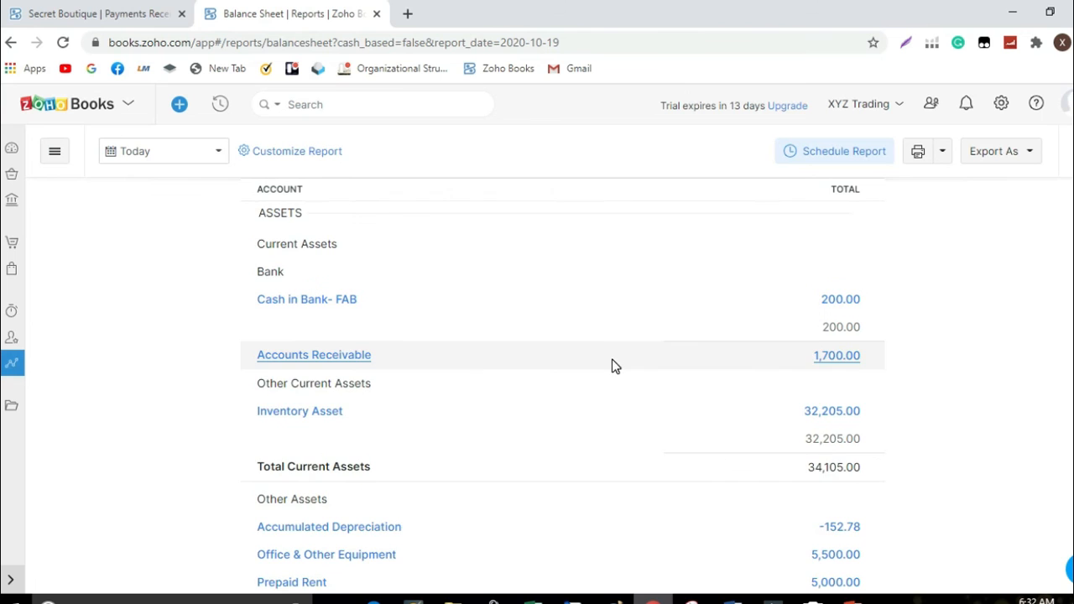
pyautogui.scroll(-4, 612, 362)
pyautogui.scroll(-3, 612, 372)
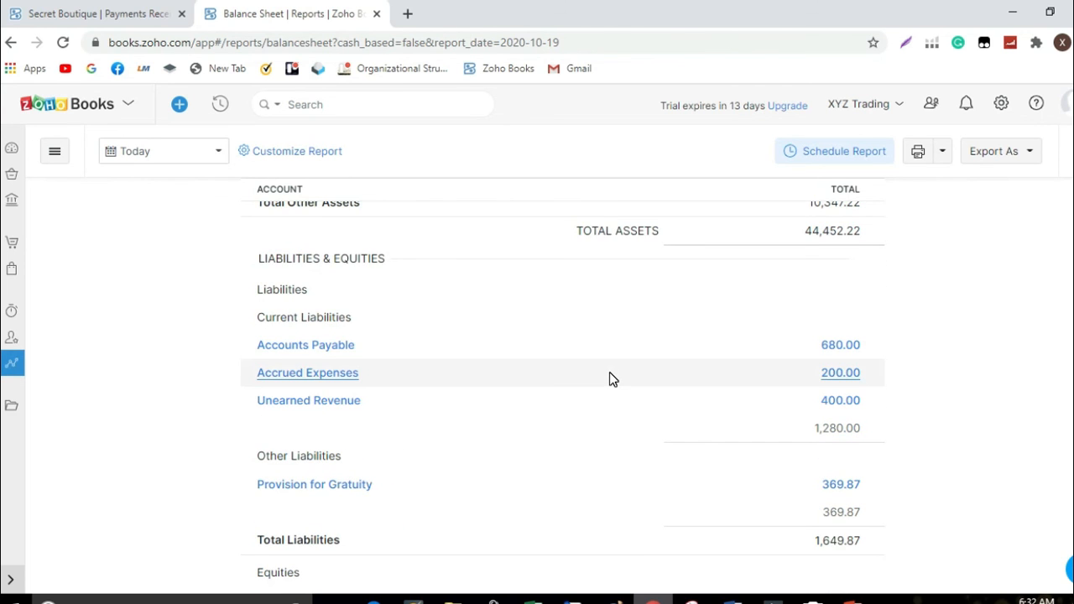
# Step: Review the Balance Sheet again from the bank and asset accounts through liabilities to Current Year Earnings and Retained Earnings
pyautogui.scroll(8, 571, 374)
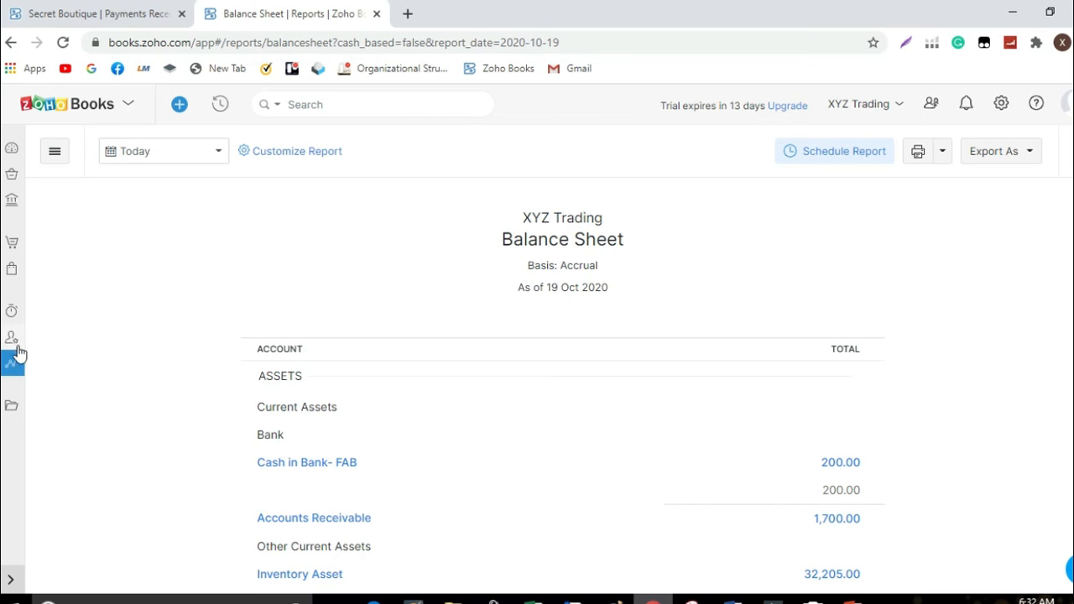
pyautogui.scroll(-2, 358, 302)
pyautogui.scroll(-1, 357, 302)
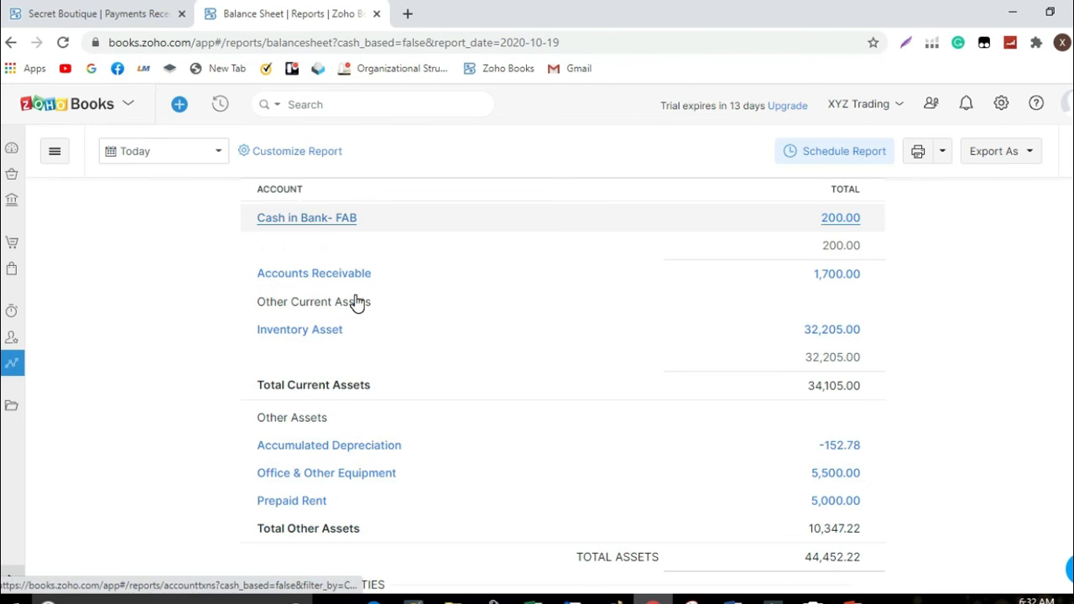
pyautogui.scroll(-1, 358, 302)
pyautogui.scroll(-3, 357, 302)
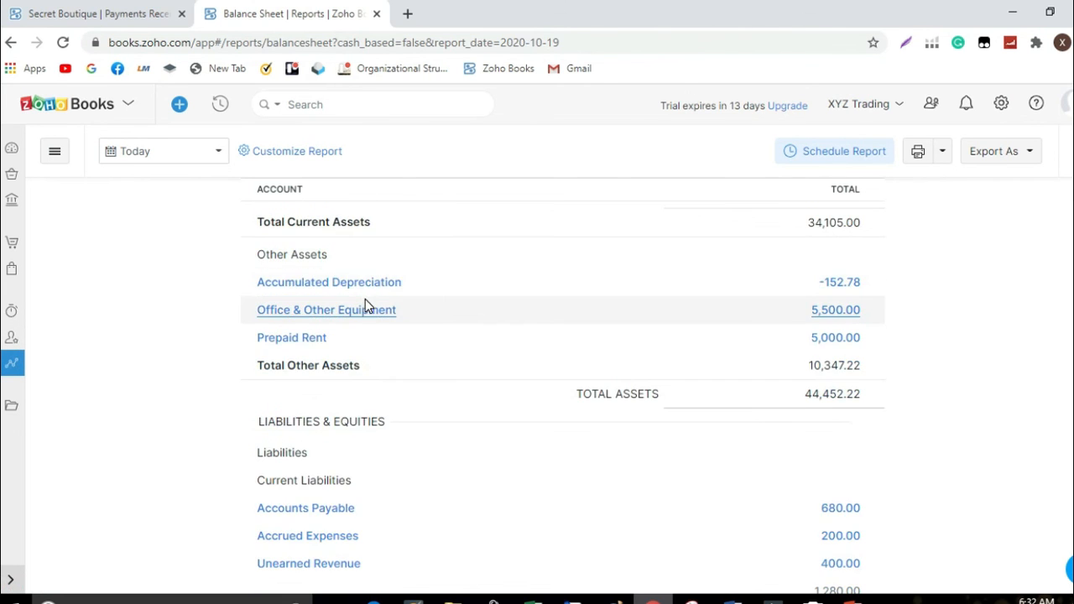
pyautogui.scroll(-1, 372, 308)
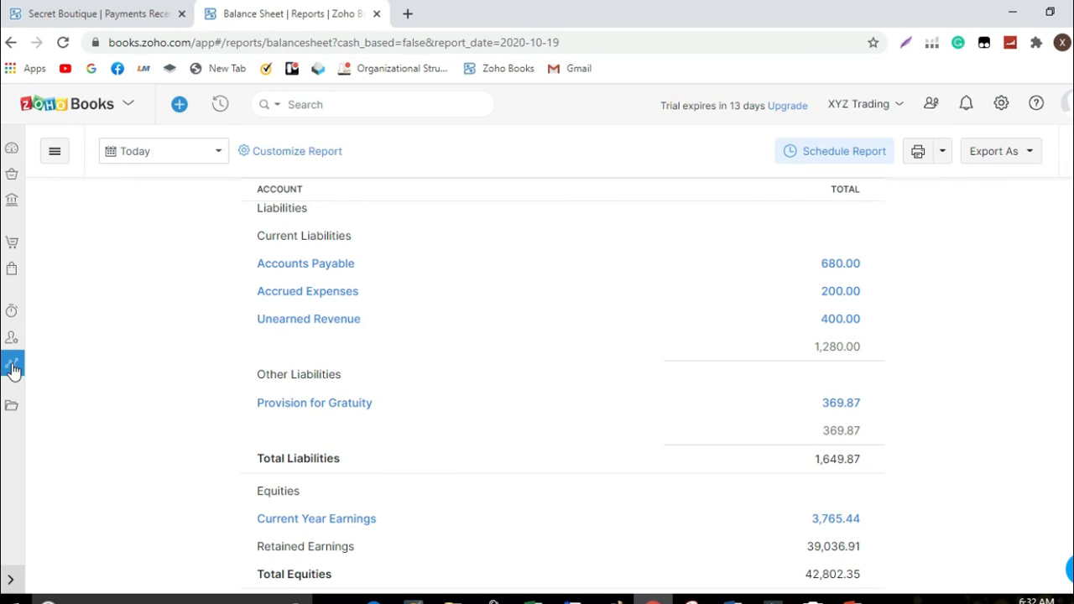
# Step: Open the Profit and Loss report for this month and examine its income, cost of goods sold, operating expenses and net profit
pyautogui.click(13, 367)
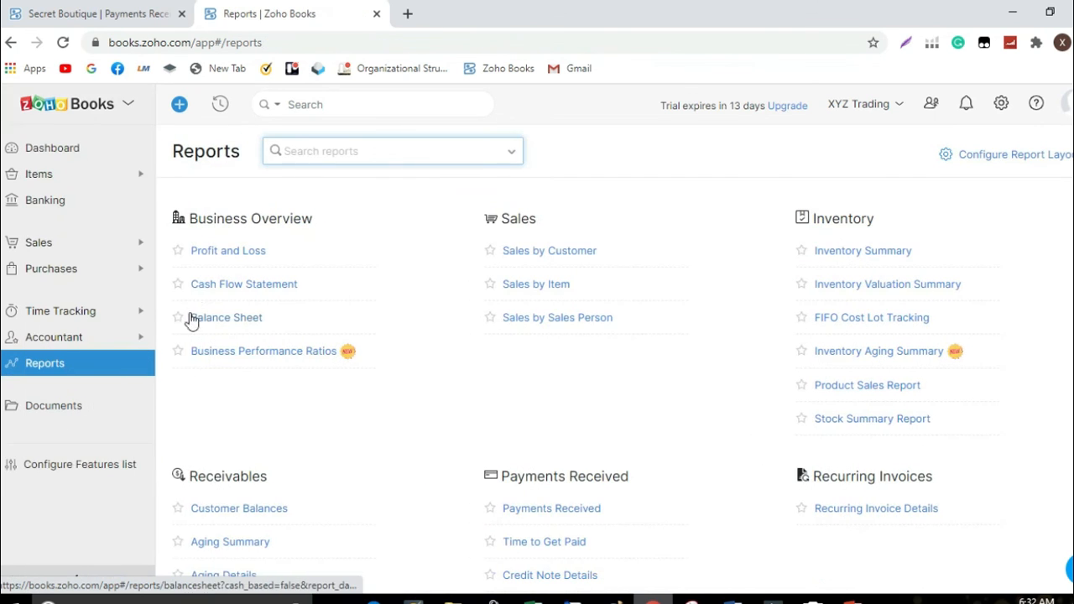
pyautogui.click(230, 251)
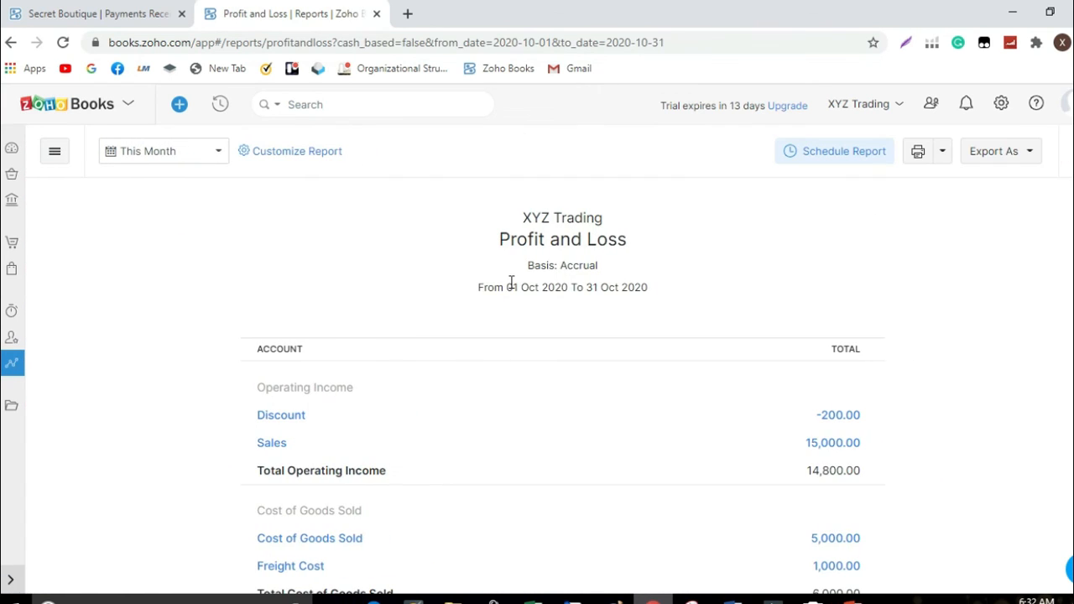
pyautogui.scroll(-1, 513, 284)
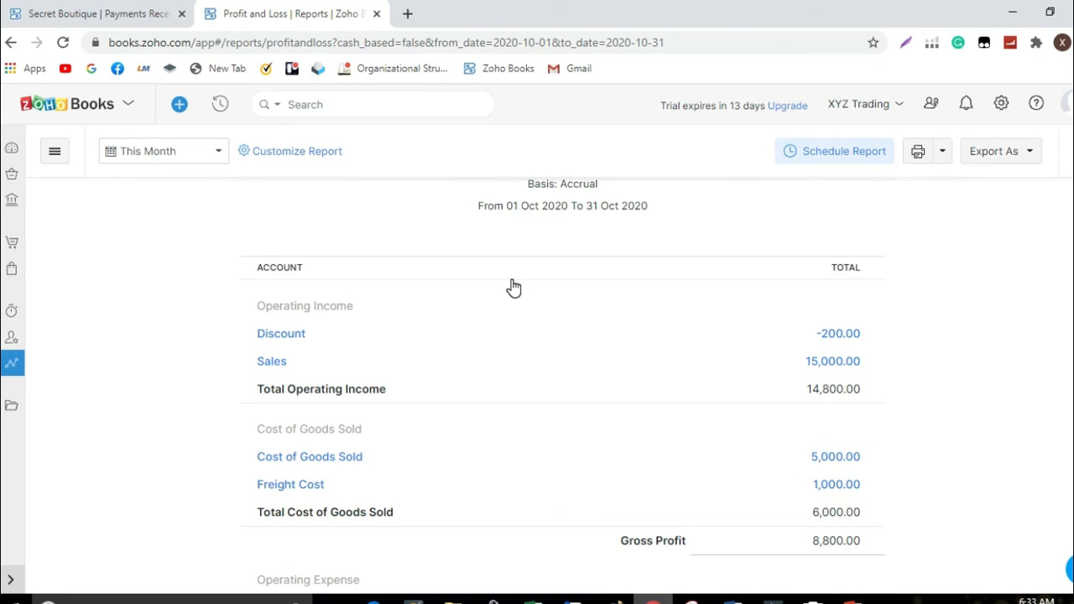
pyautogui.scroll(-5, 614, 265)
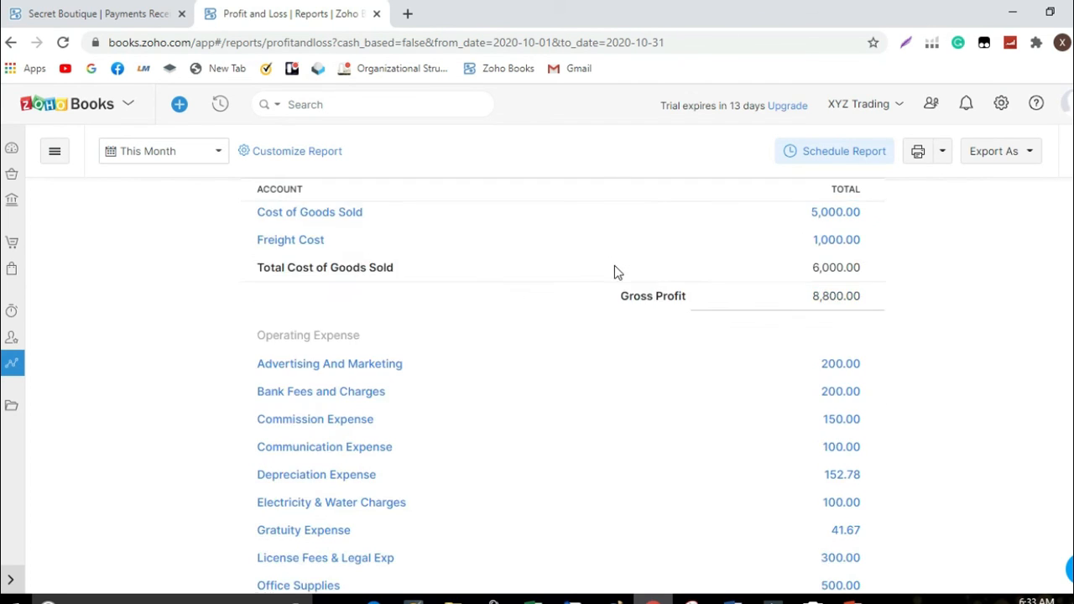
pyautogui.scroll(-2, 616, 270)
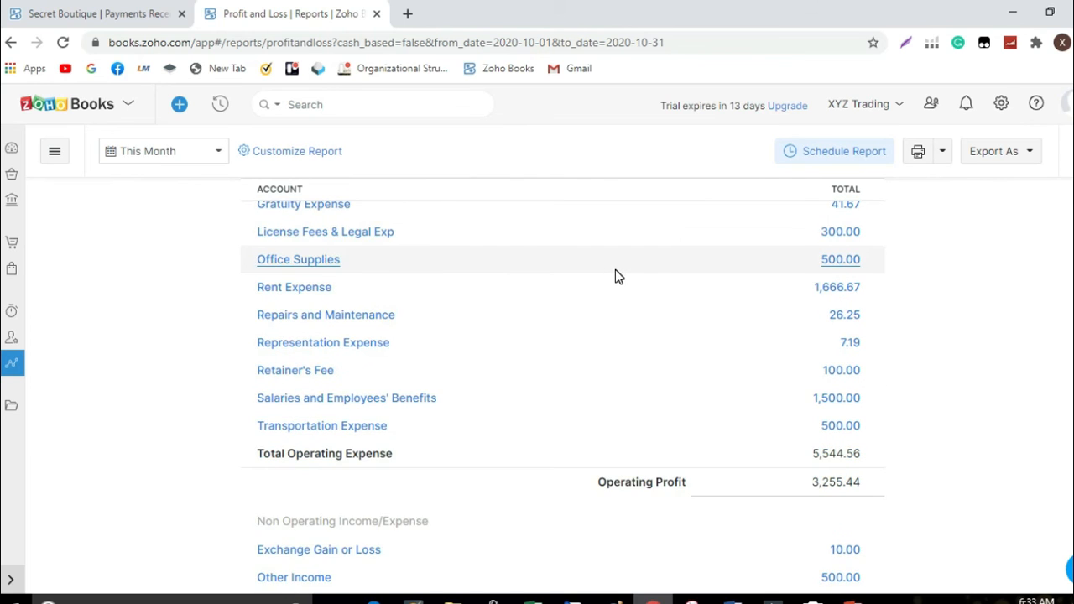
pyautogui.scroll(-2, 615, 270)
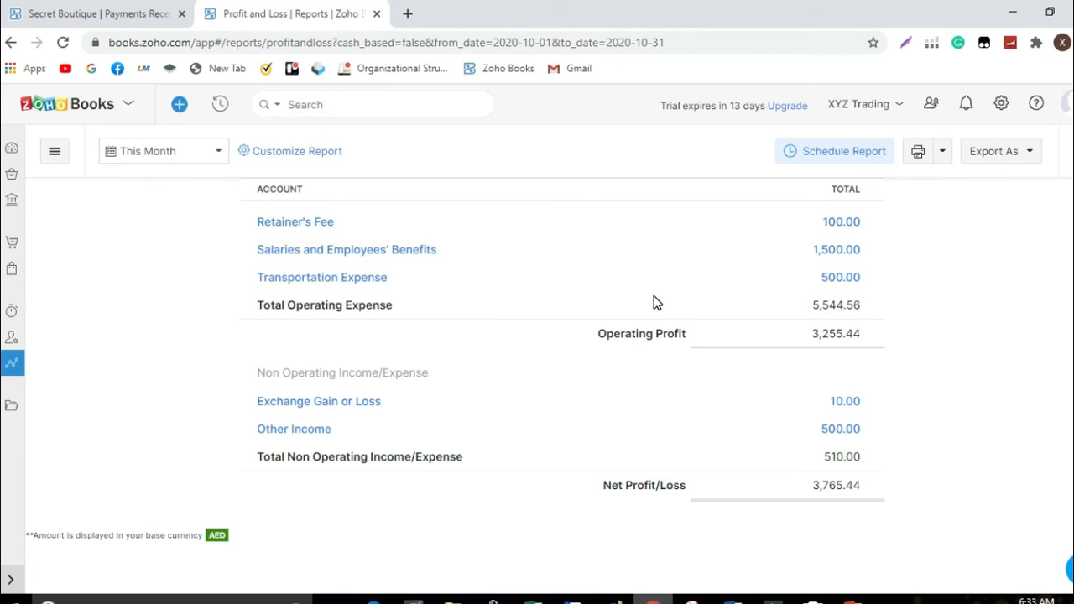
pyautogui.scroll(7, 675, 323)
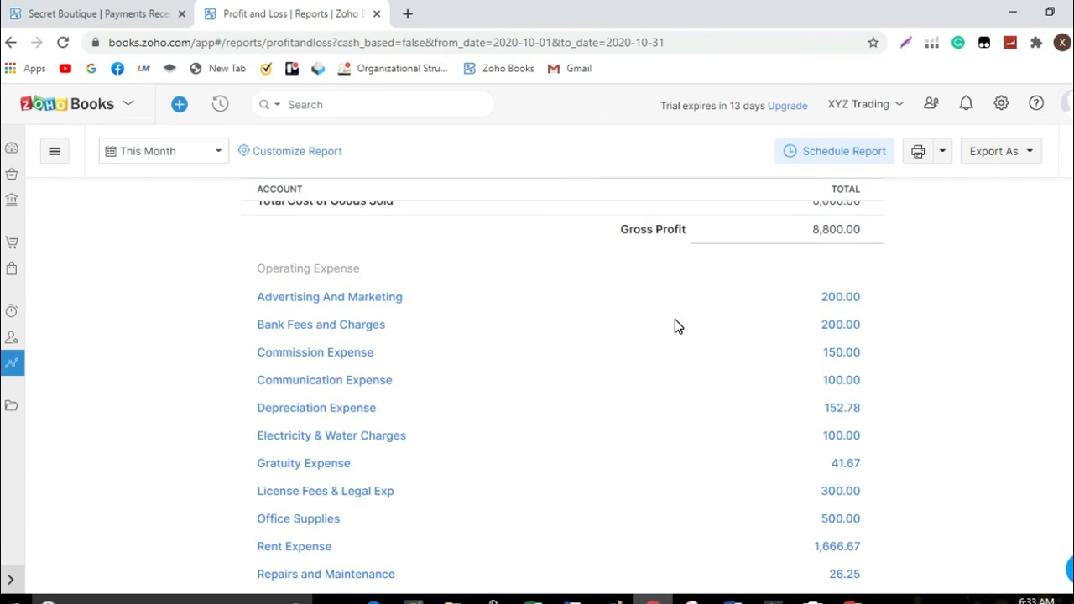
pyautogui.scroll(3, 678, 326)
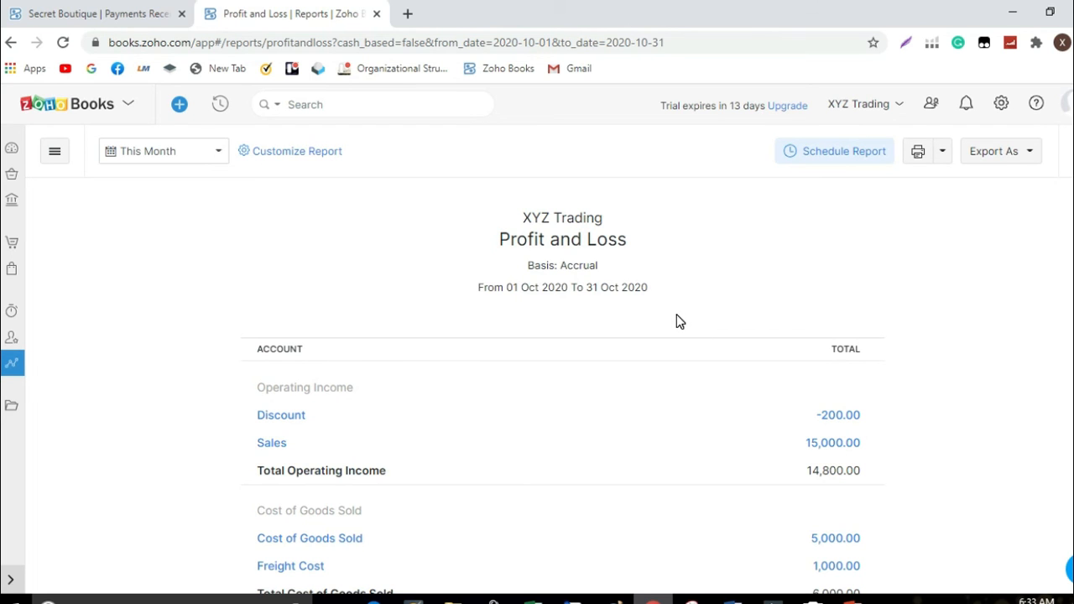
pyautogui.scroll(-1, 679, 321)
pyautogui.scroll(-6, 680, 322)
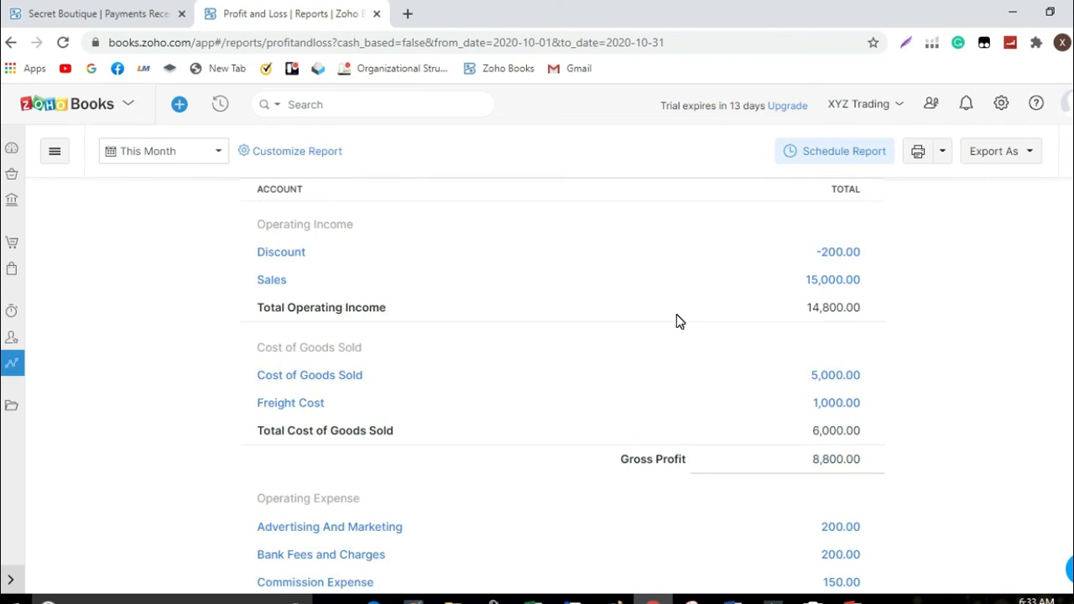
pyautogui.scroll(-2, 680, 321)
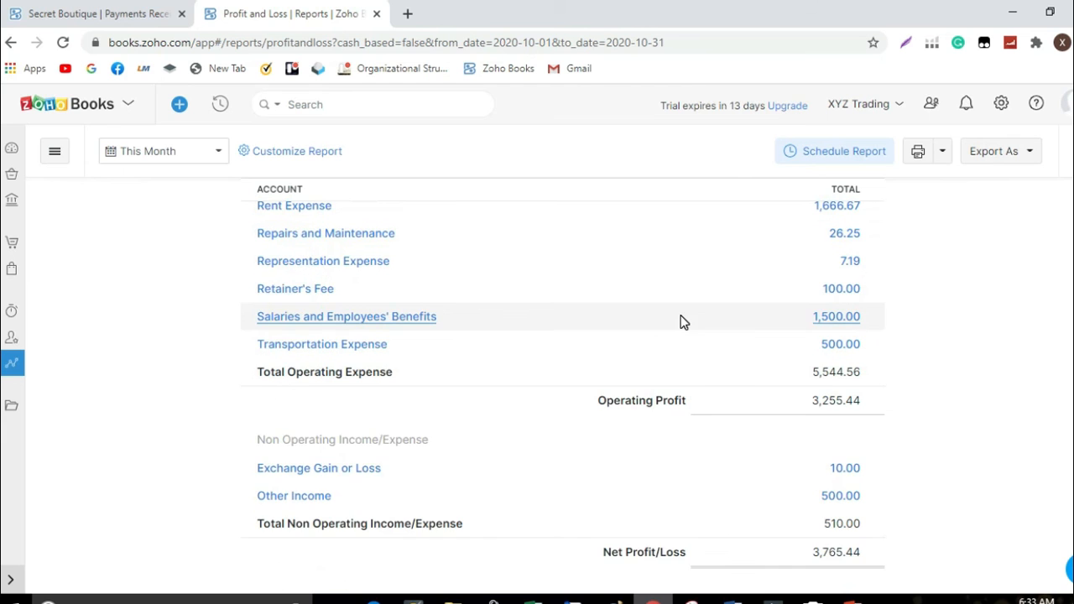
pyautogui.scroll(-1, 681, 320)
pyautogui.scroll(10, 681, 320)
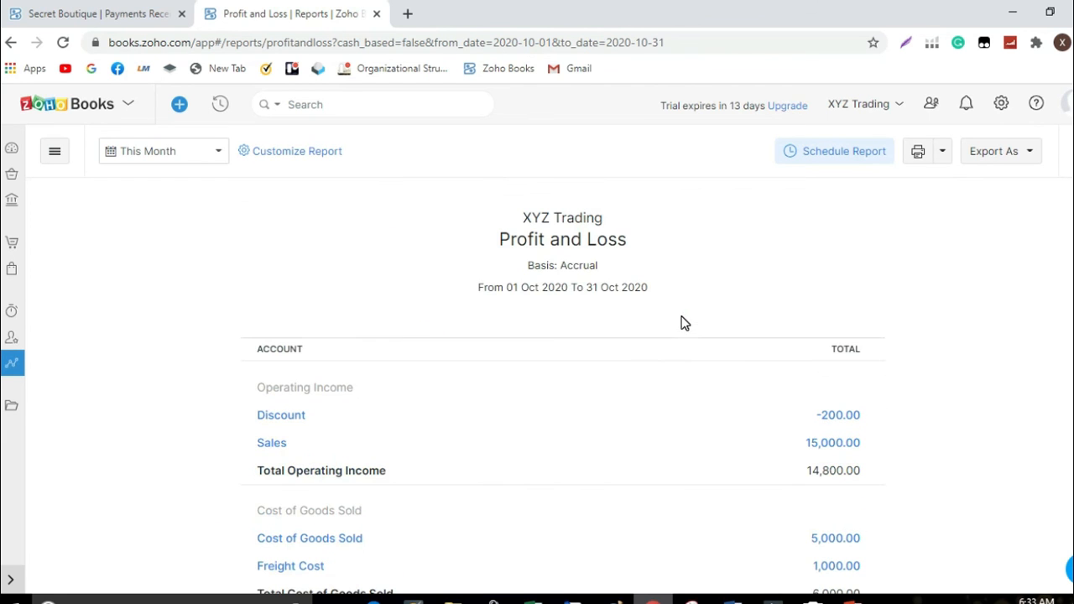
# Step: Open the receivables Aging Summary report to check the outstanding invoice balances by customer
pyautogui.click(14, 363)
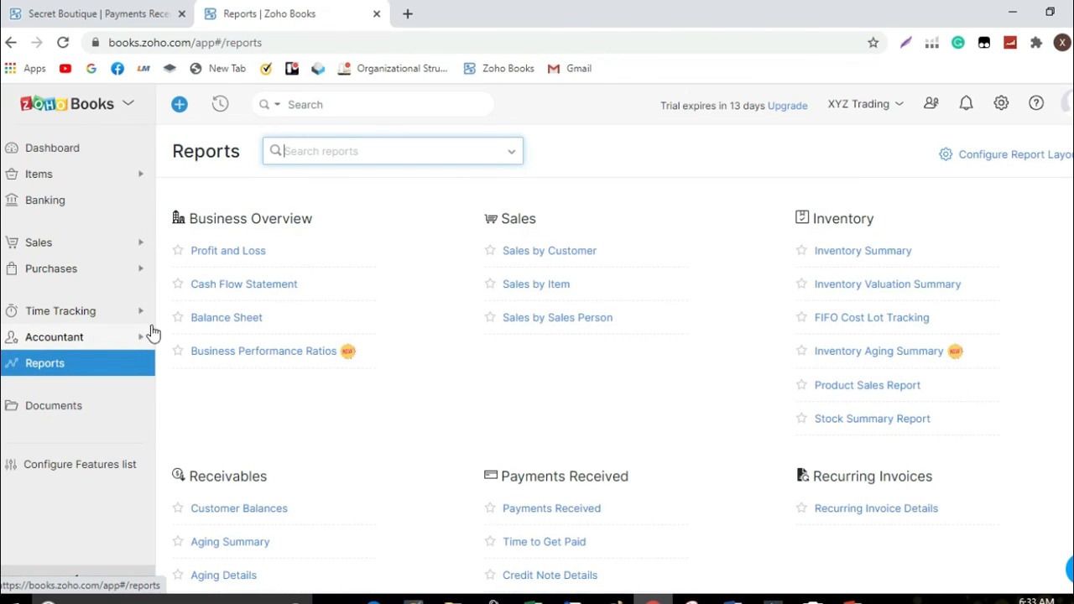
pyautogui.scroll(-1, 433, 279)
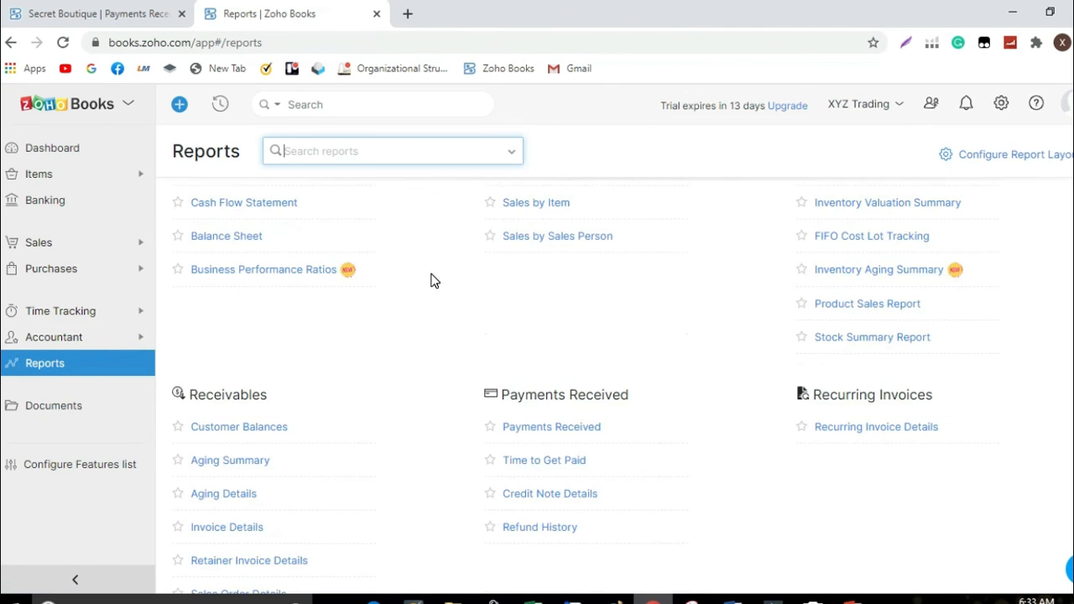
pyautogui.scroll(-2, 433, 280)
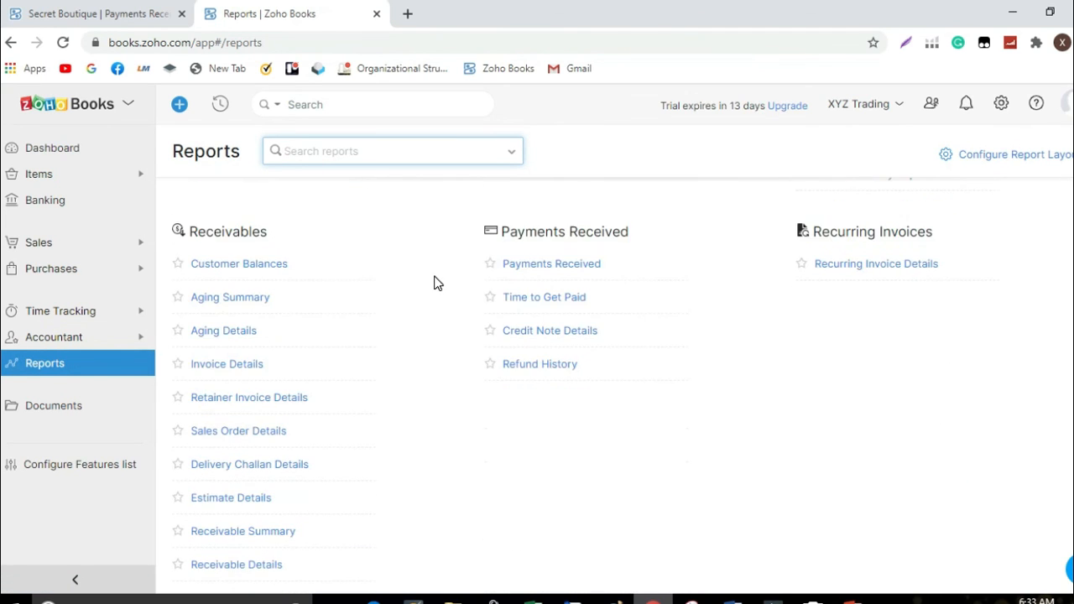
pyautogui.click(221, 300)
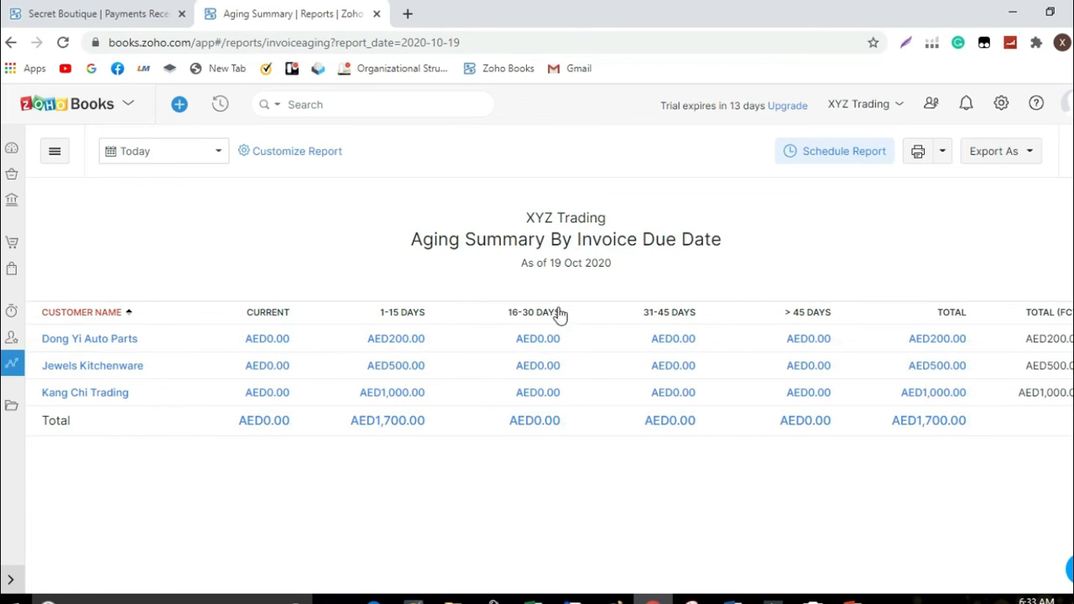
# Step: Open the payables Aging Summary report to check the outstanding bill balances by vendor
pyautogui.click(10, 366)
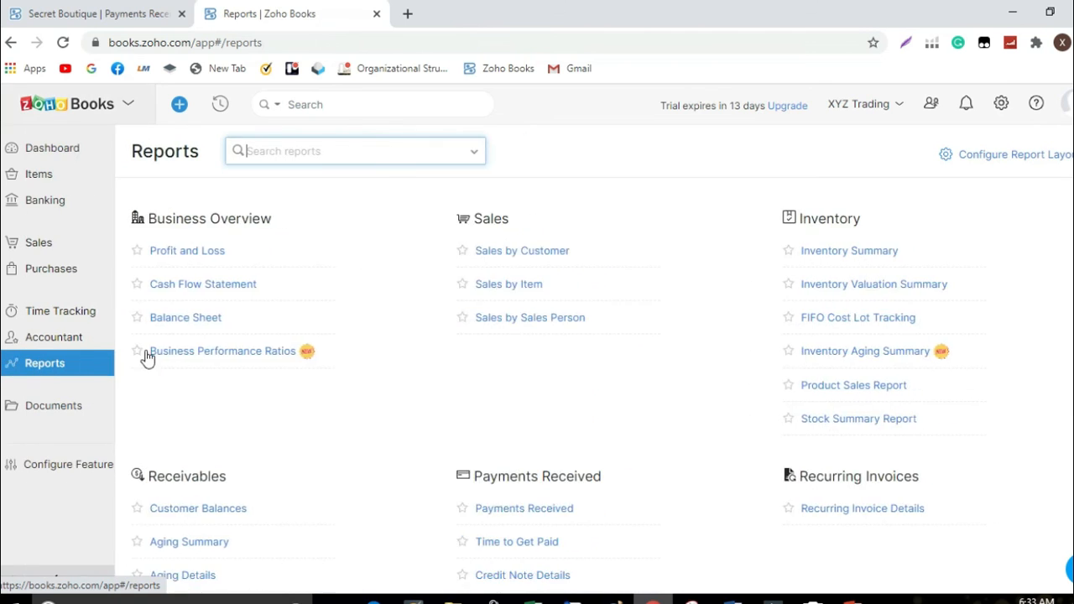
pyautogui.scroll(-2, 263, 344)
pyautogui.scroll(-4, 270, 350)
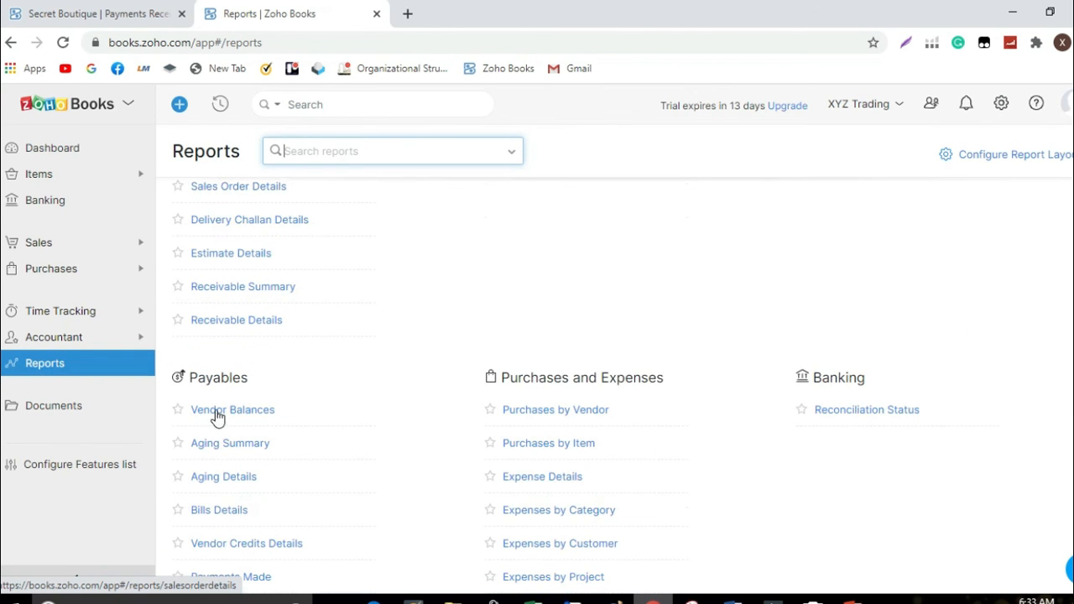
pyautogui.click(215, 443)
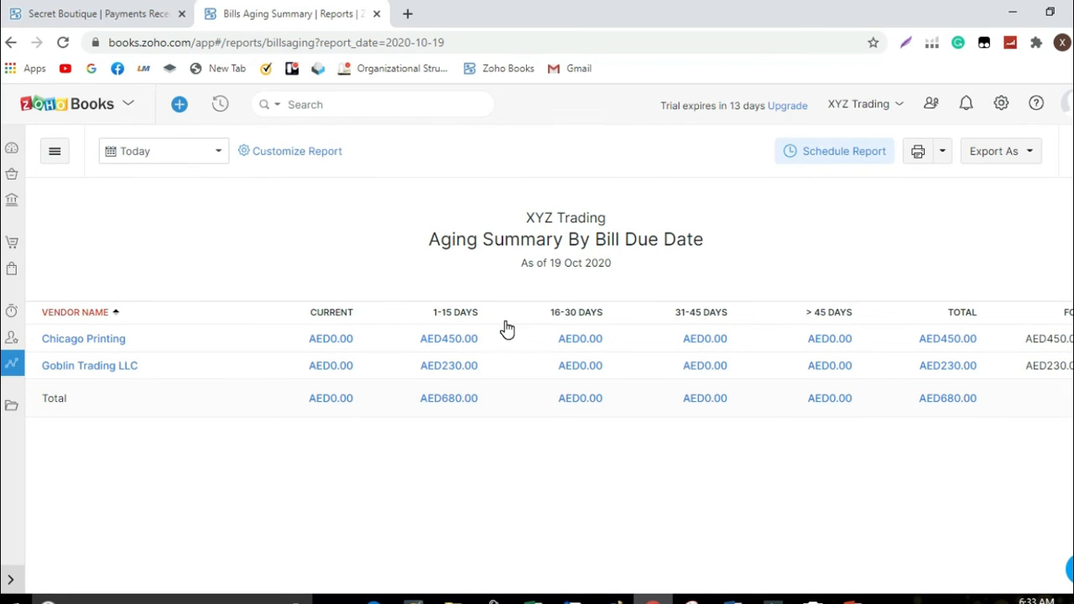
# Step: Return to the reports overview and look through the available report categories, from Business Overview to Currency and Activity
pyautogui.click(12, 366)
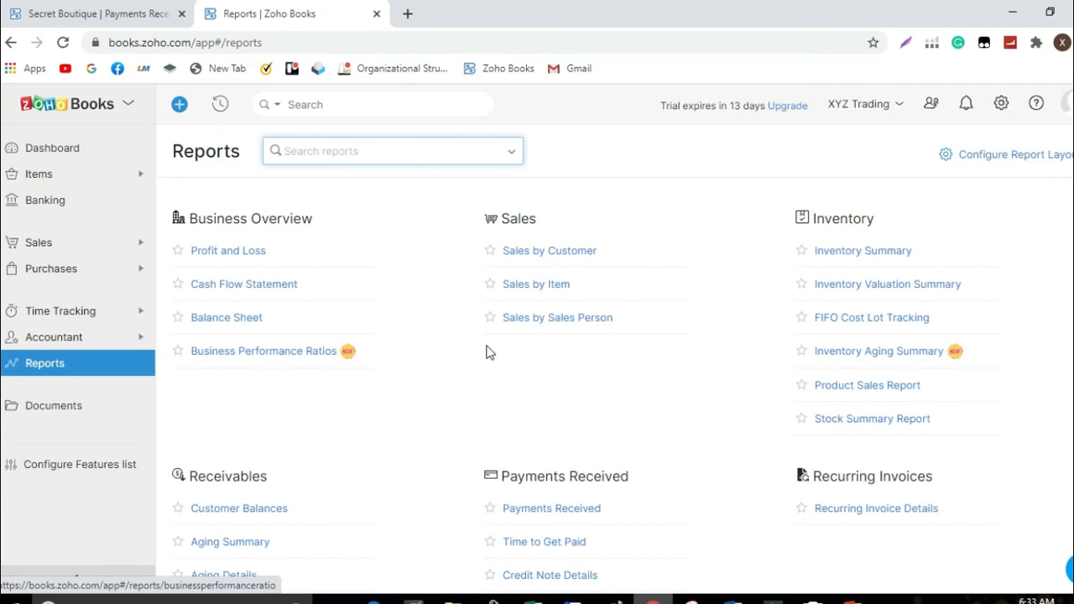
pyautogui.scroll(-1, 502, 346)
pyautogui.scroll(-2, 509, 345)
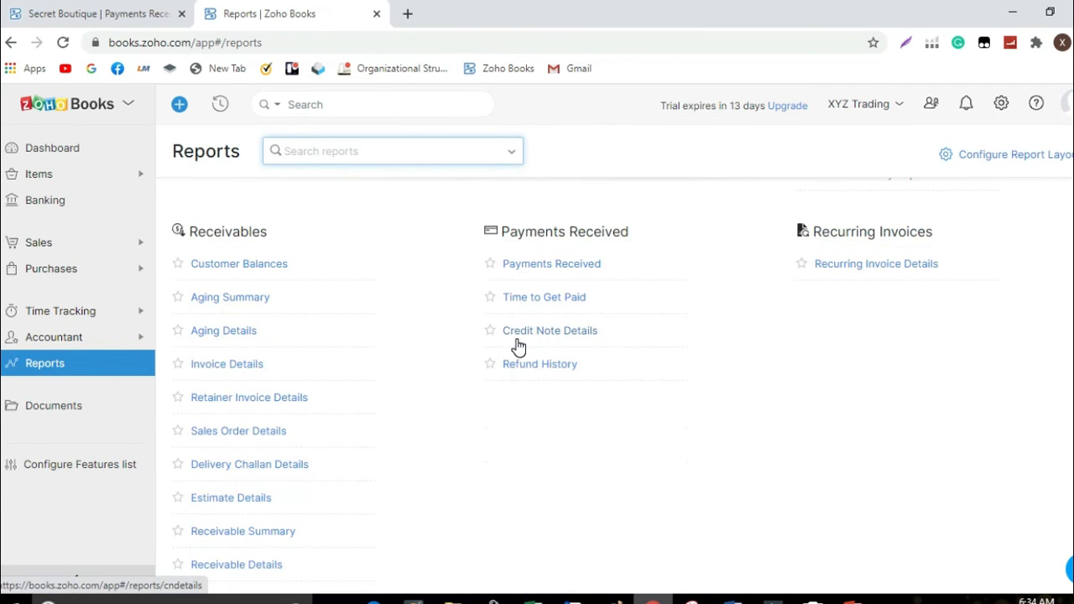
pyautogui.scroll(-5, 518, 346)
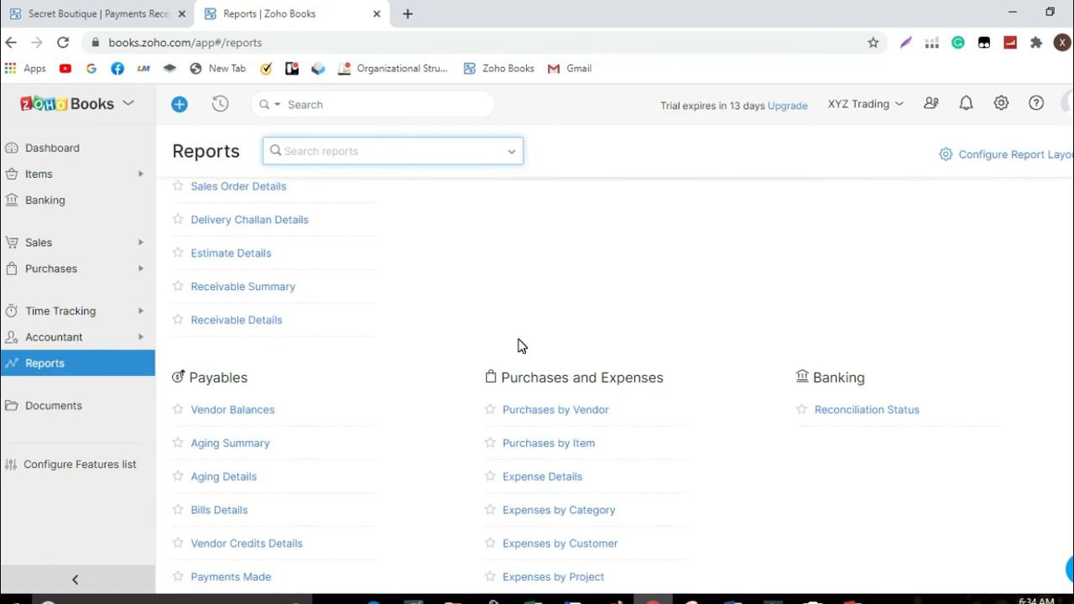
pyautogui.scroll(-7, 518, 345)
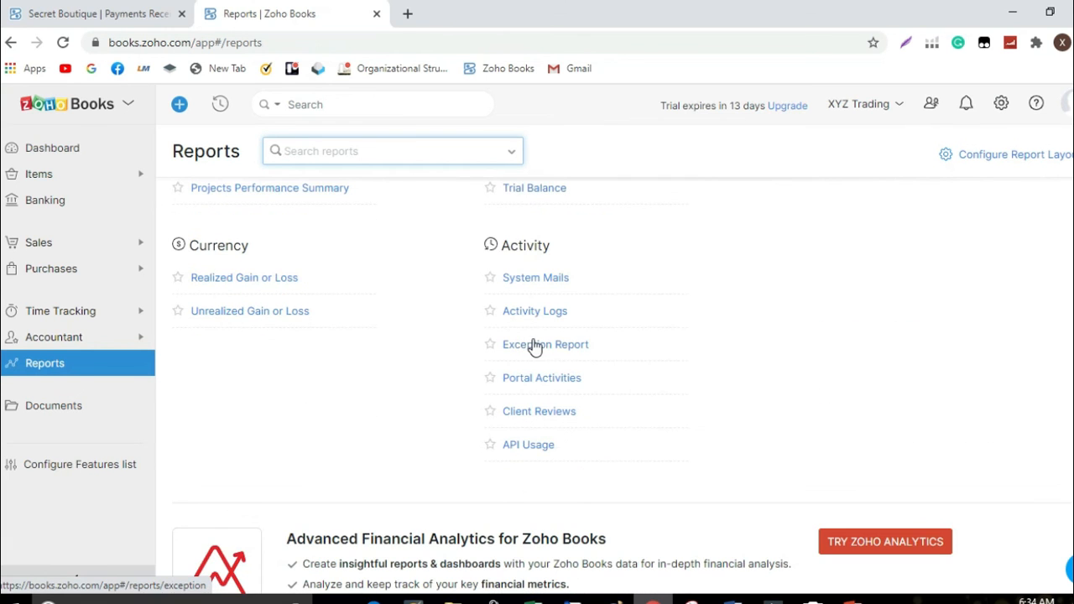
pyautogui.scroll(12, 534, 348)
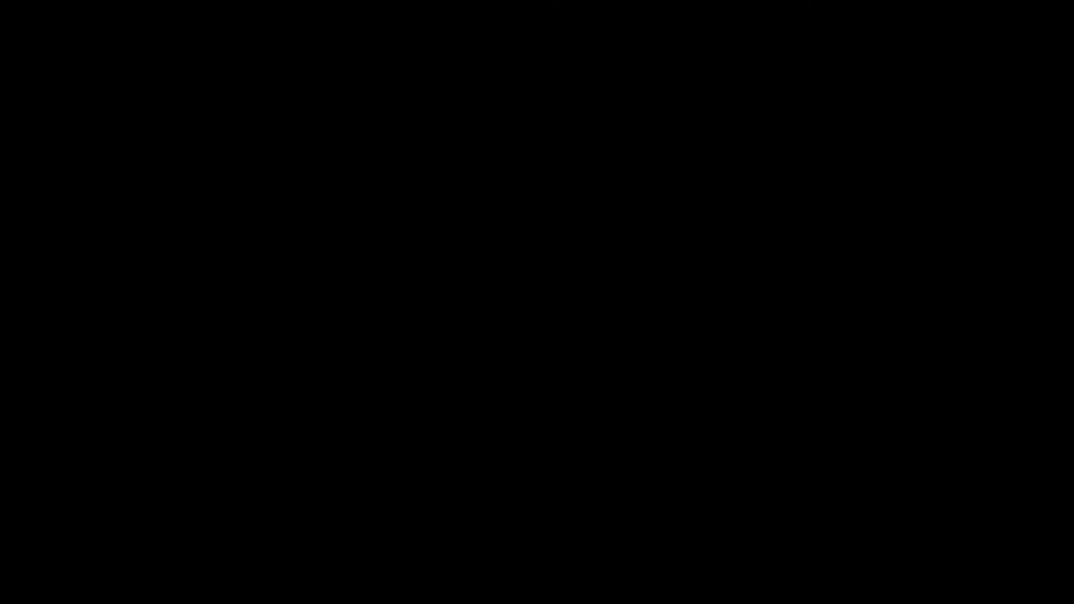